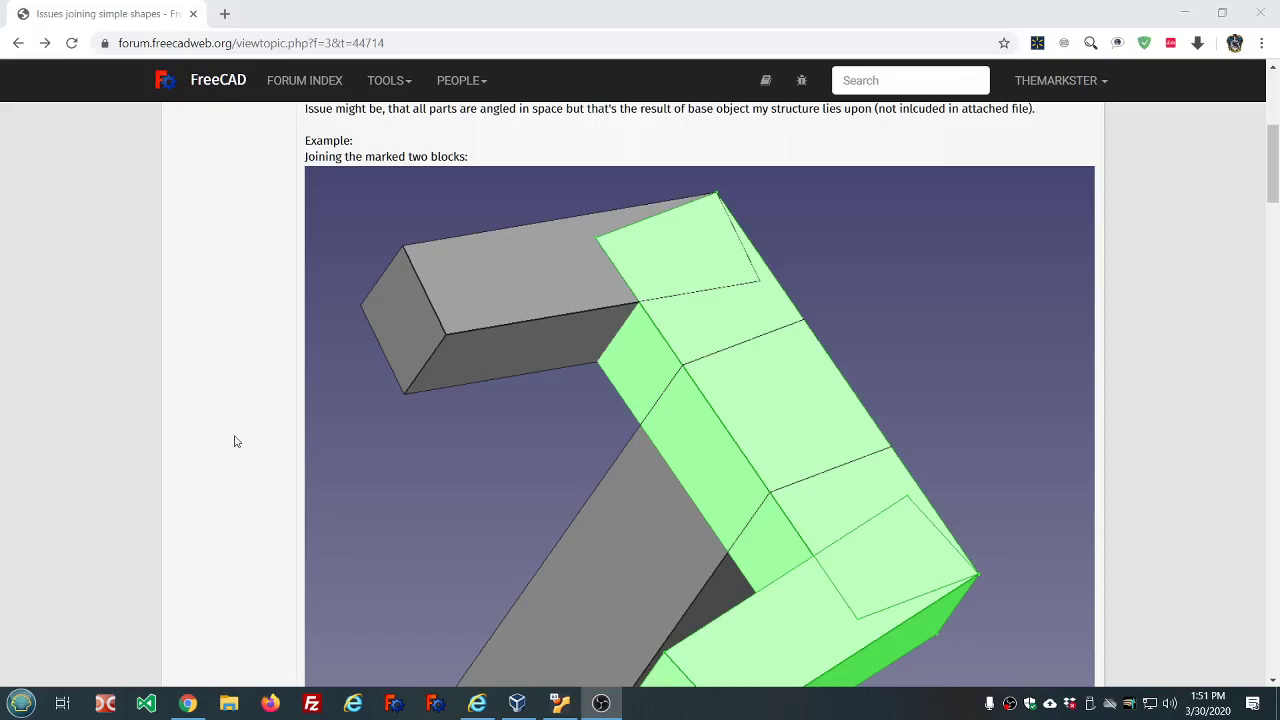
Scroll through the forum thread and bring the page into focus.
scroll(235, 441, "up", 4)
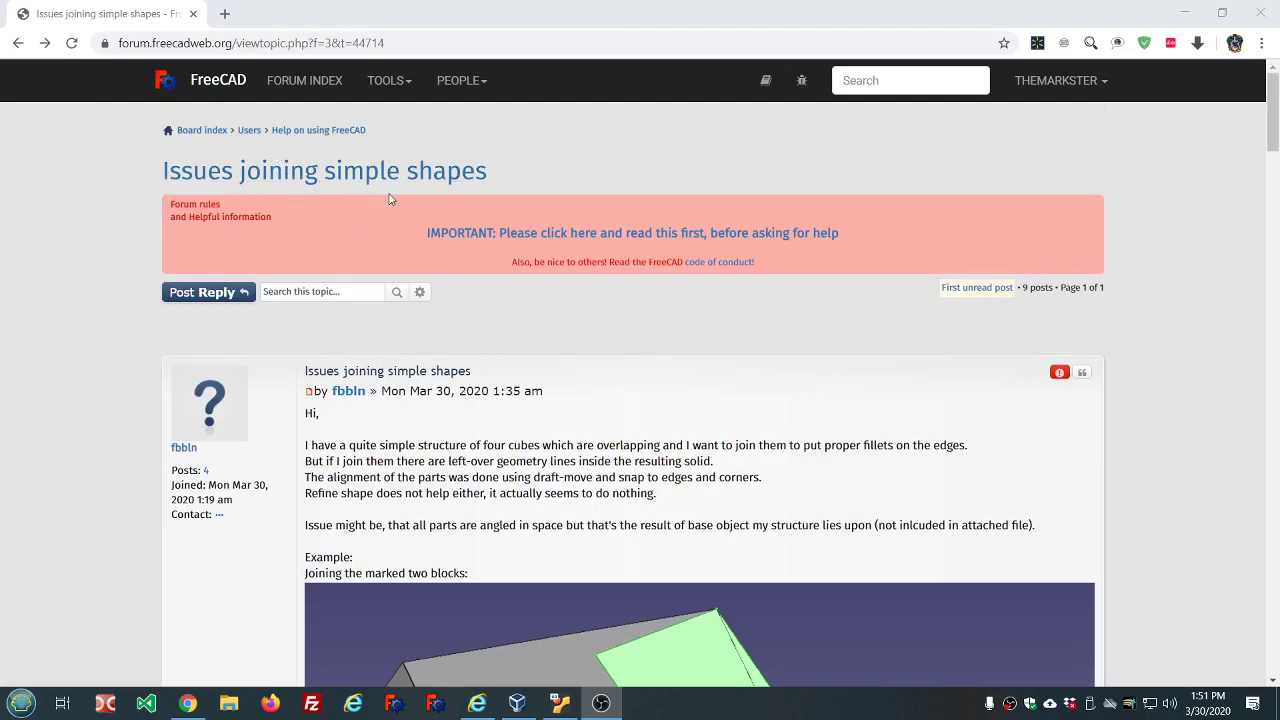
scroll(390, 199, "down", 3)
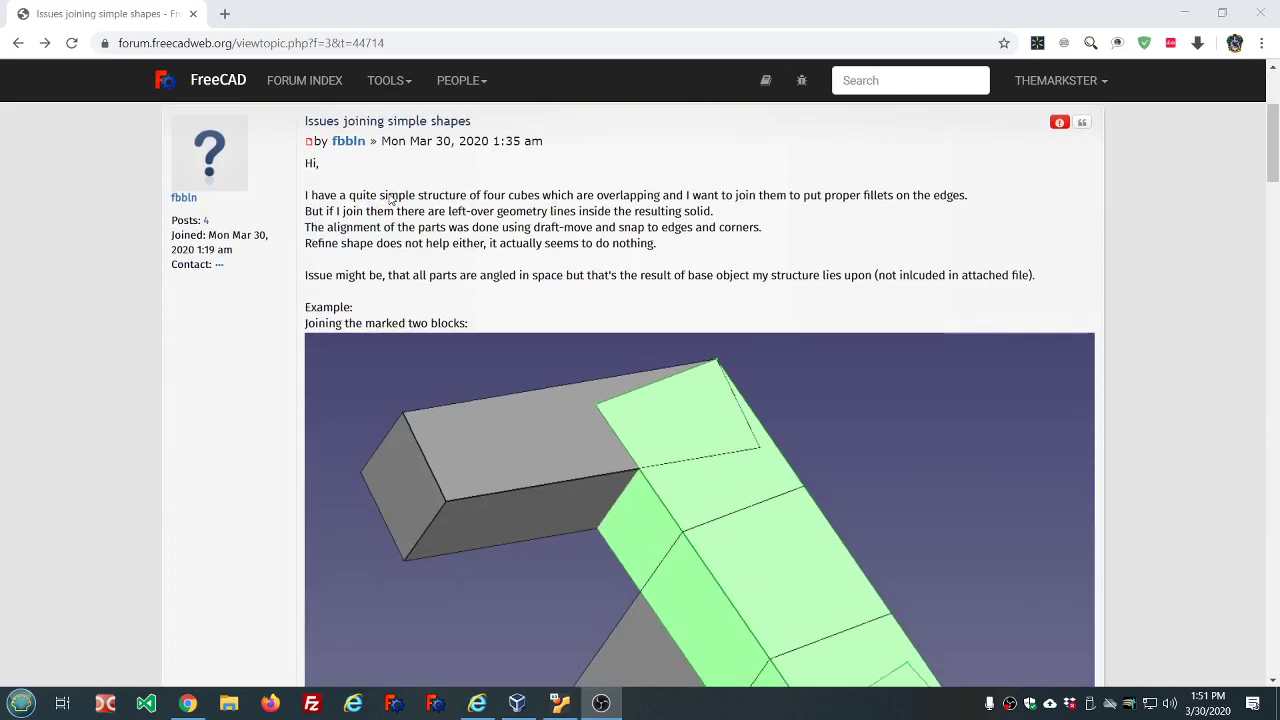
scroll(390, 205, "down", 1)
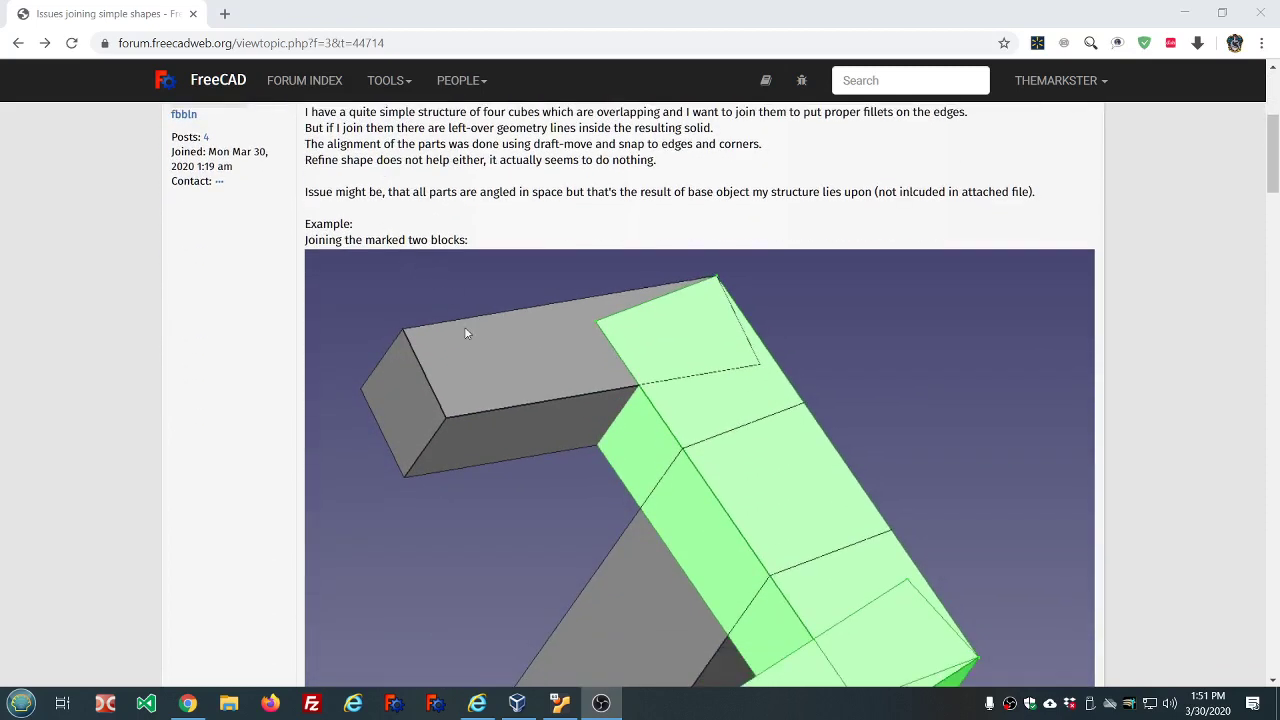
scroll(459, 388, "down", 3)
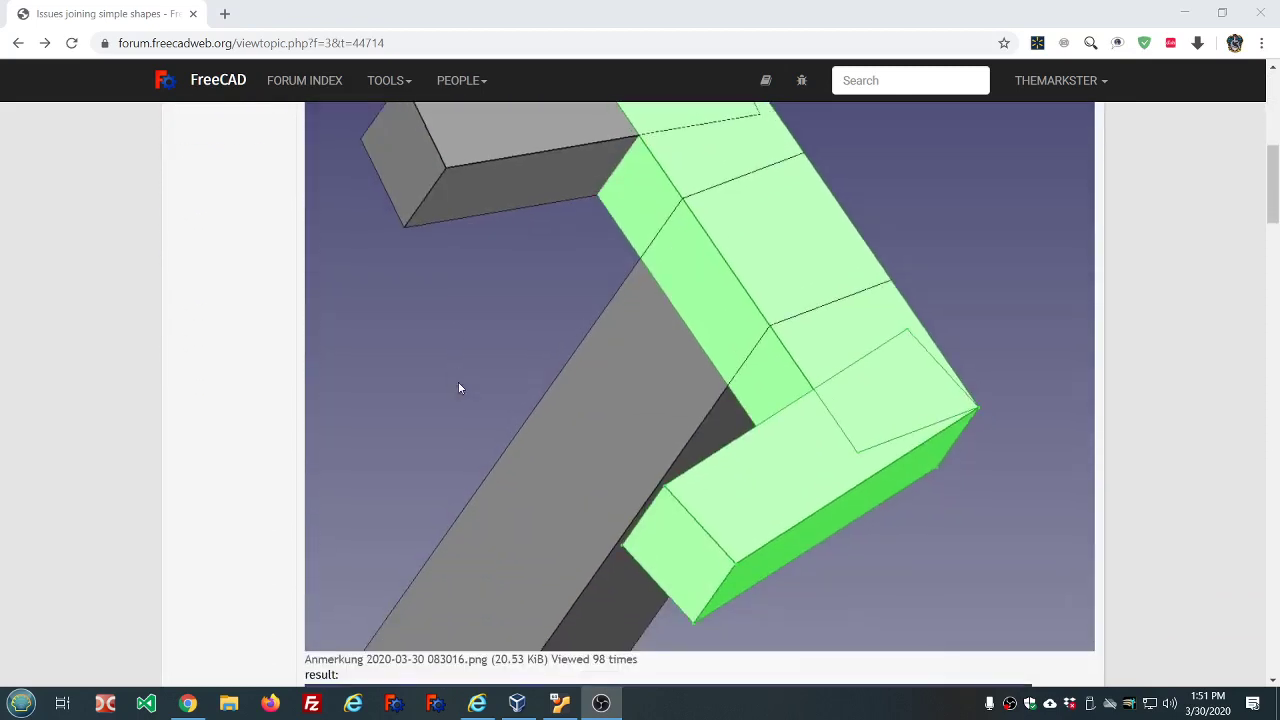
scroll(459, 388, "down", 2)
scroll(459, 388, "up", 5)
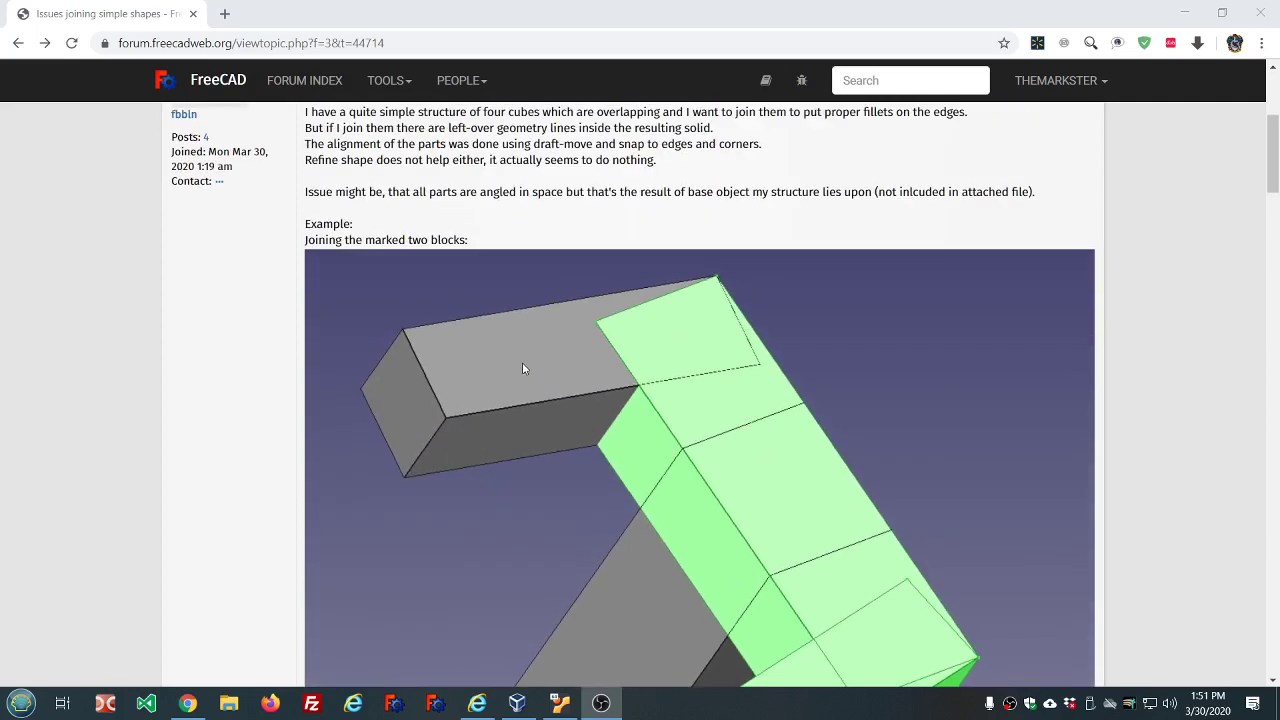
left_click(502, 377)
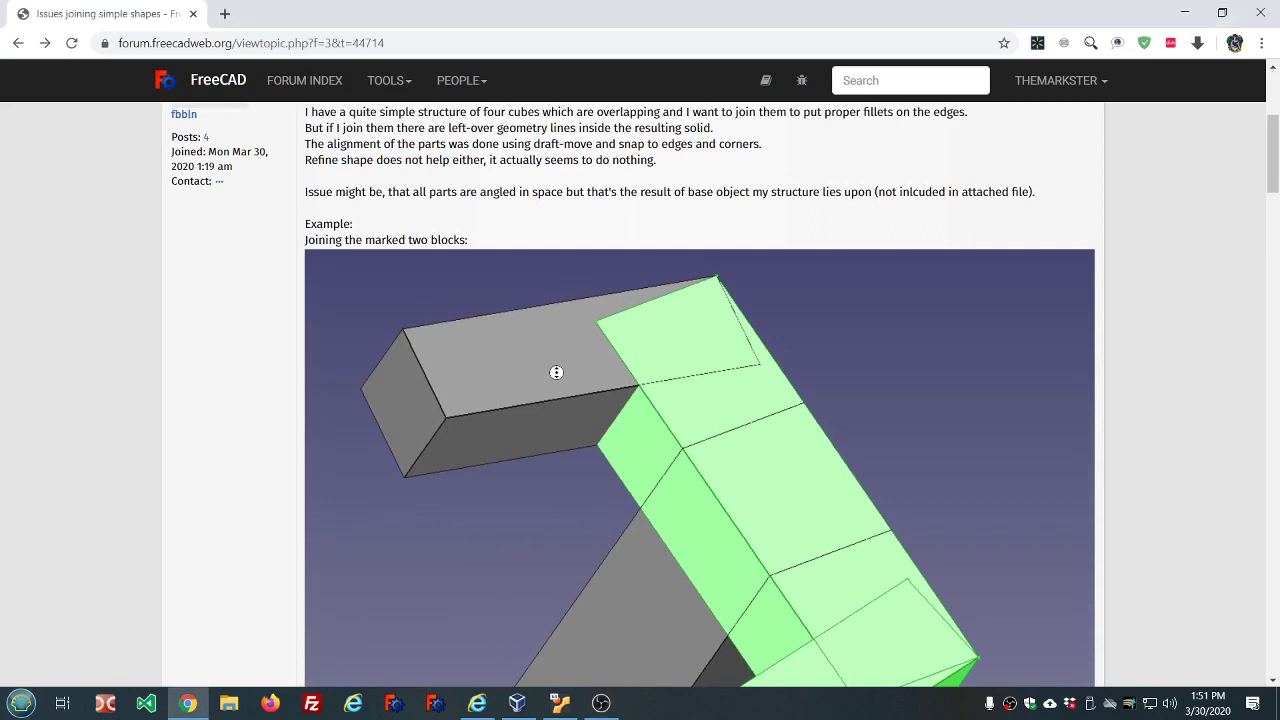
middle_click(643, 366)
Highlight the forum sentence about draft-move and snapping, then keep reading the thread.
scroll(626, 310, "down", 3)
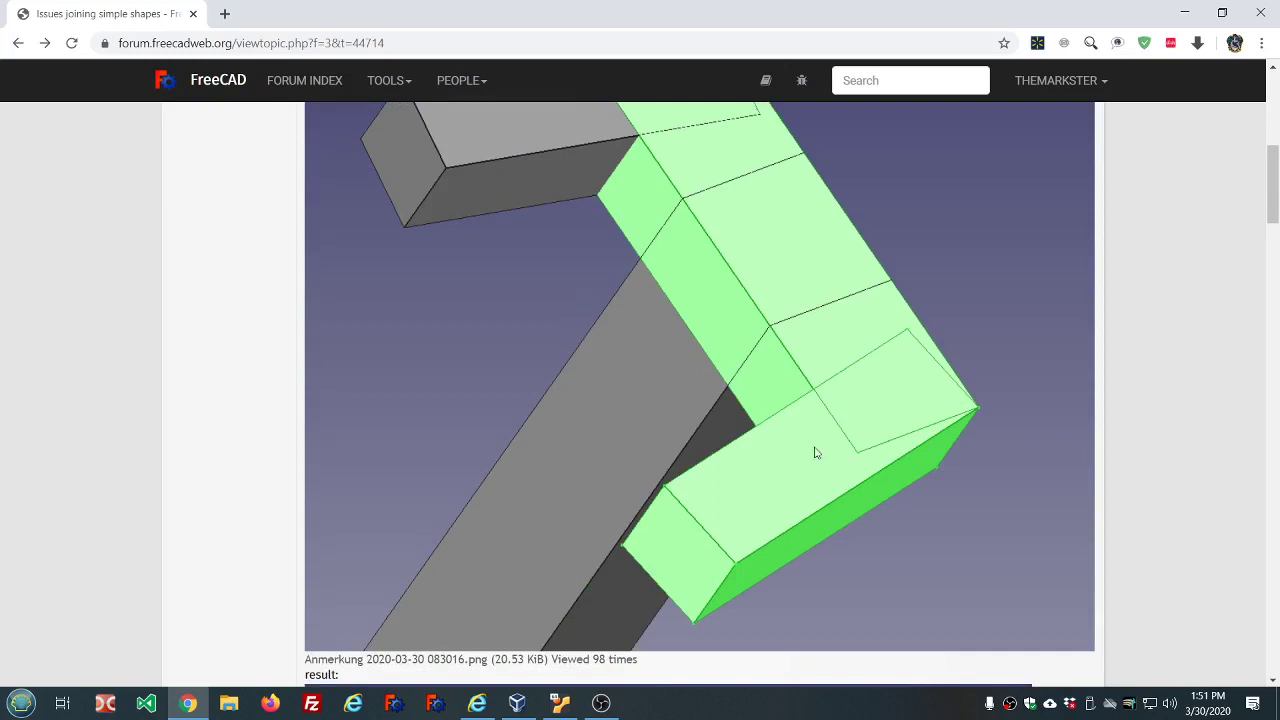
scroll(860, 377, "up", 4)
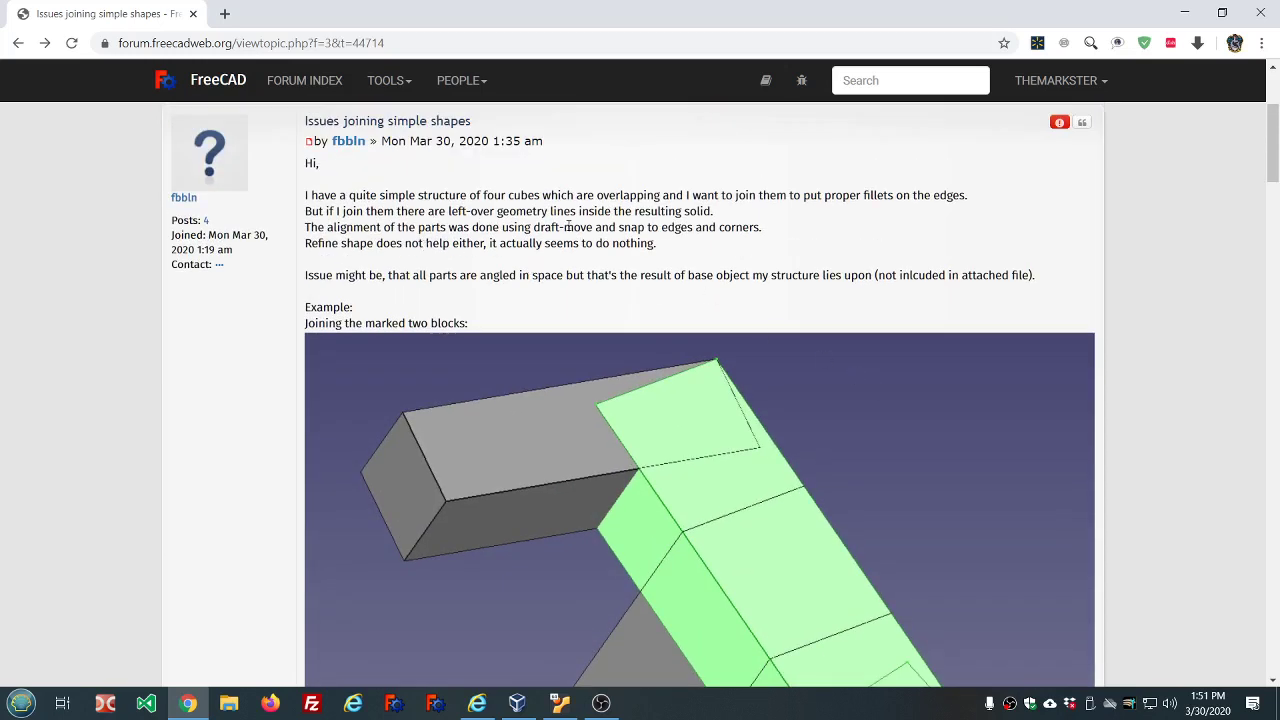
left_click_drag(533, 227, 704, 228)
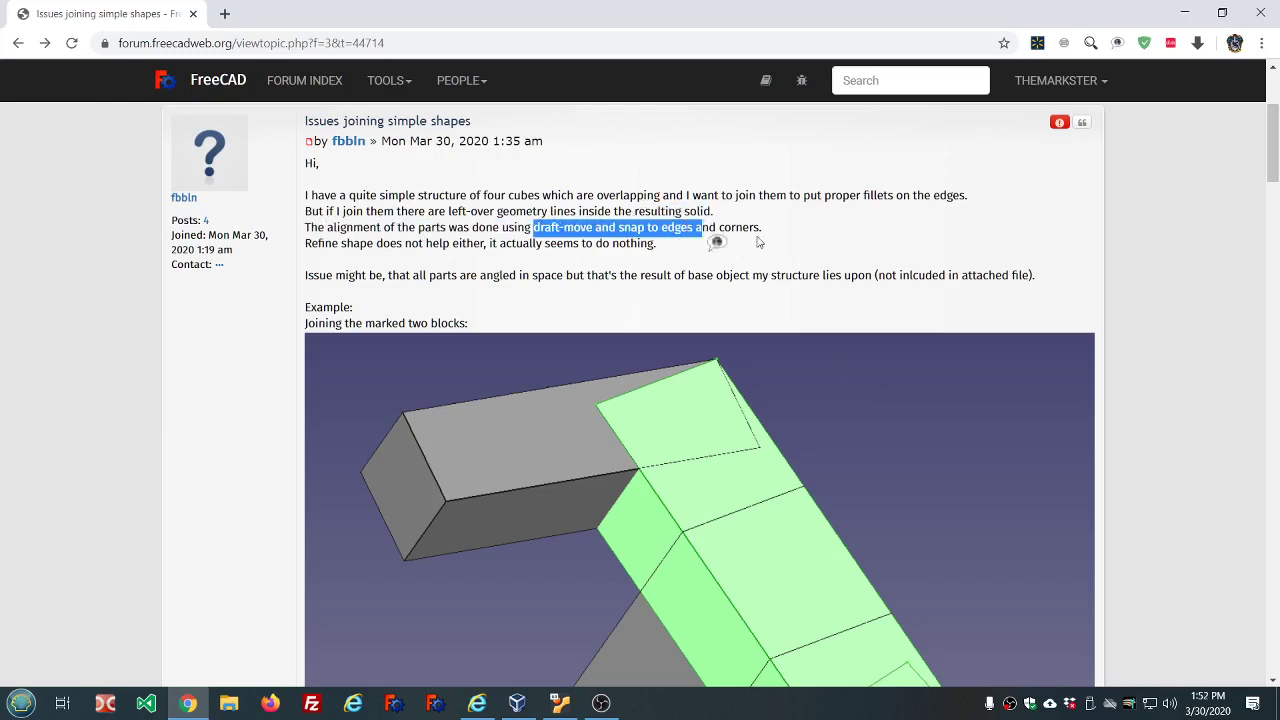
left_click(803, 239)
scroll(800, 237, "down", 3)
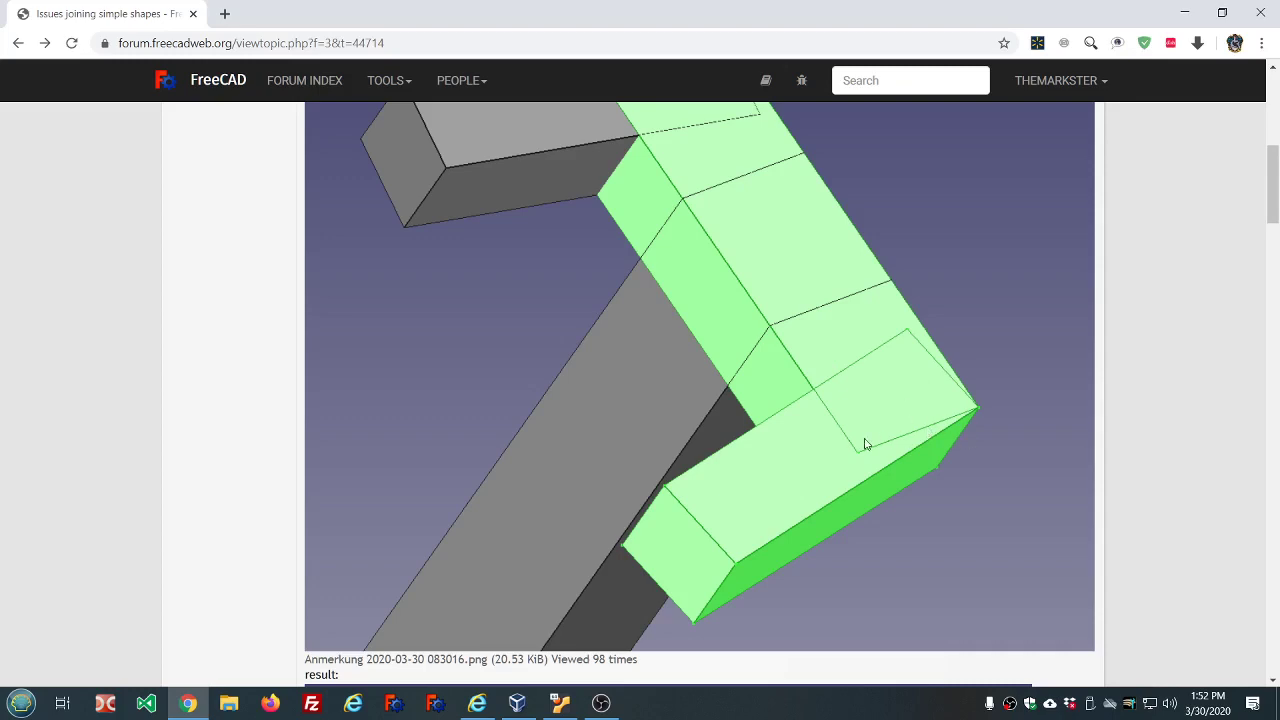
scroll(864, 440, "down", 1)
scroll(861, 434, "up", 4)
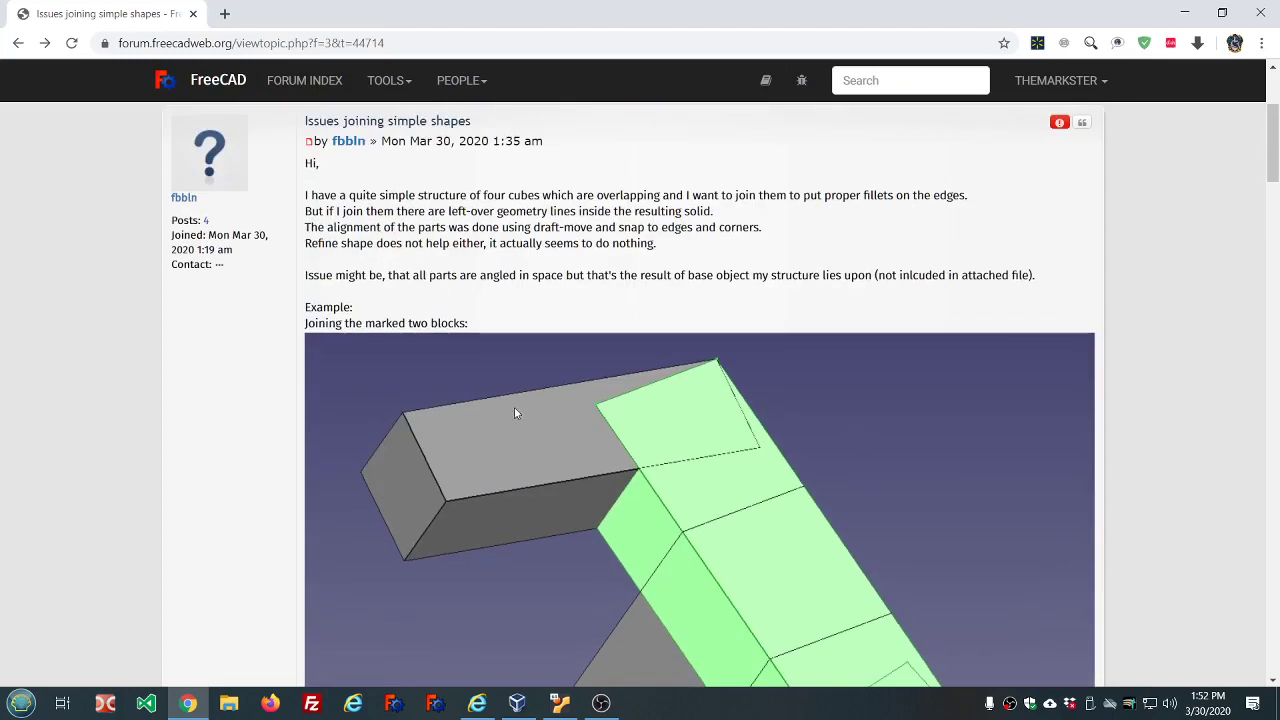
scroll(494, 502, "down", 5)
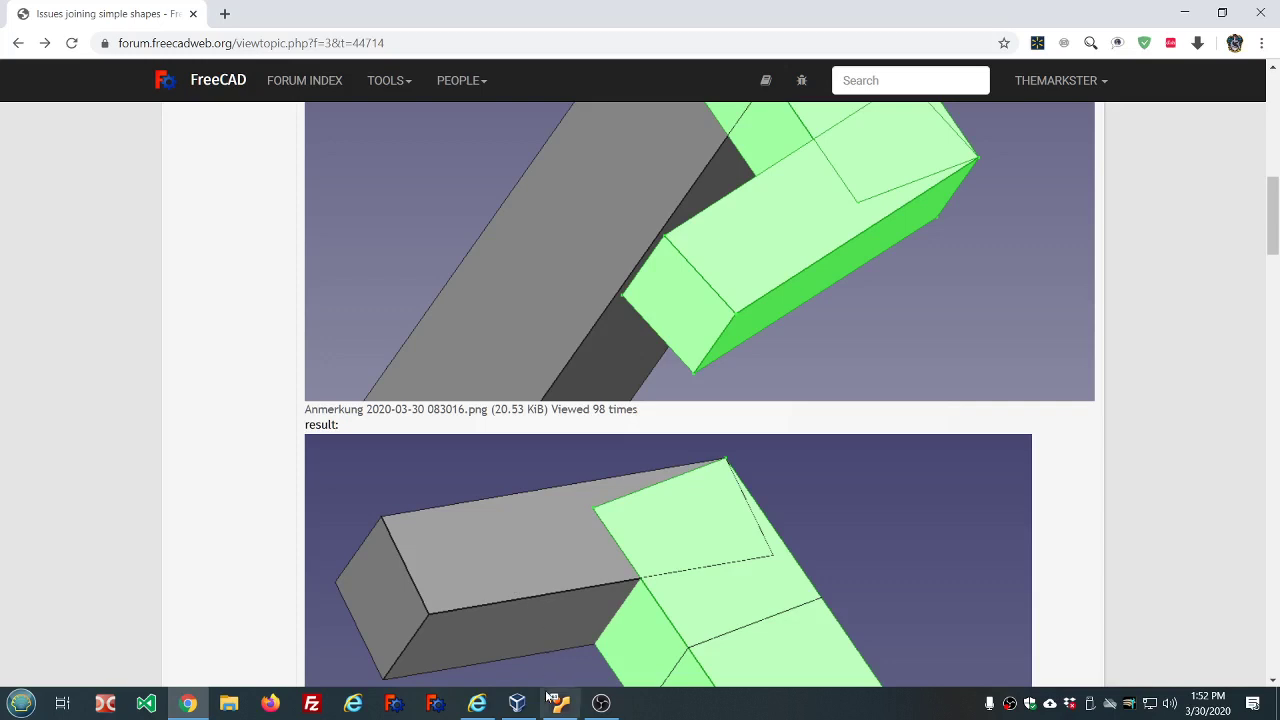
Check the ubuntu2 VM in VirtualBox Manager, minimize the Manager and restore the FreeCAD VM.
left_click(517, 704)
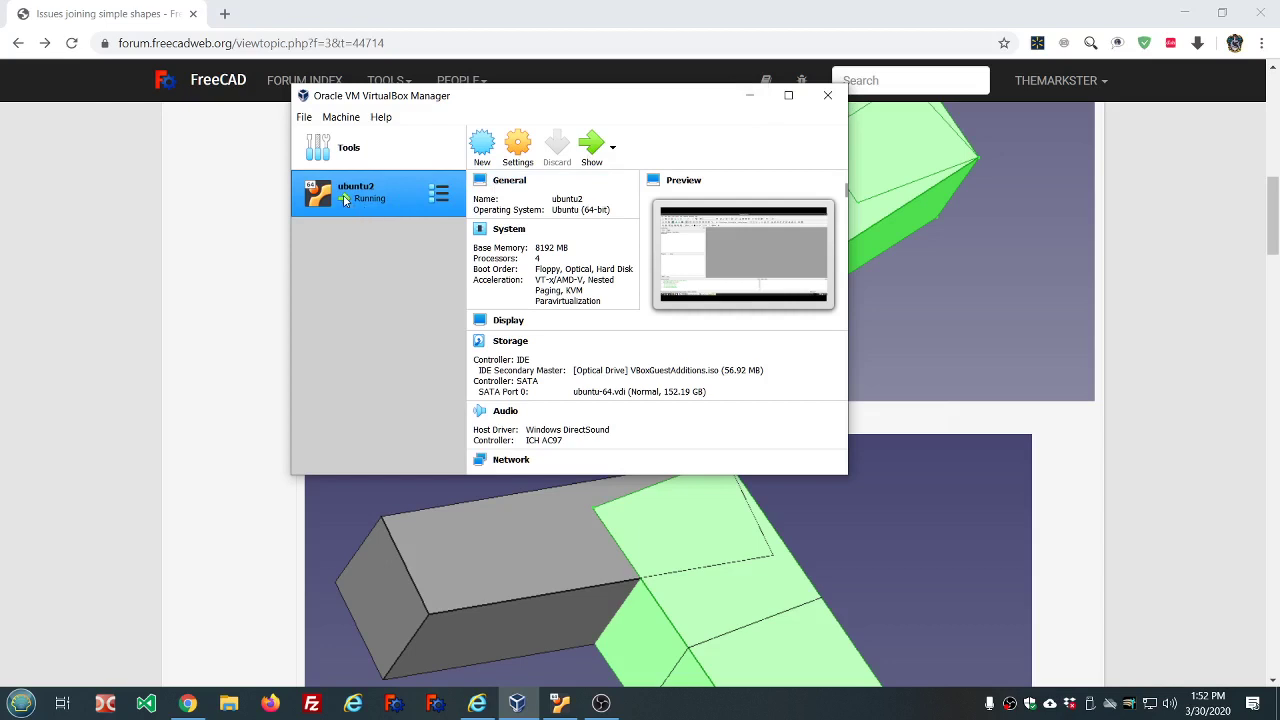
mouse_move(345, 202)
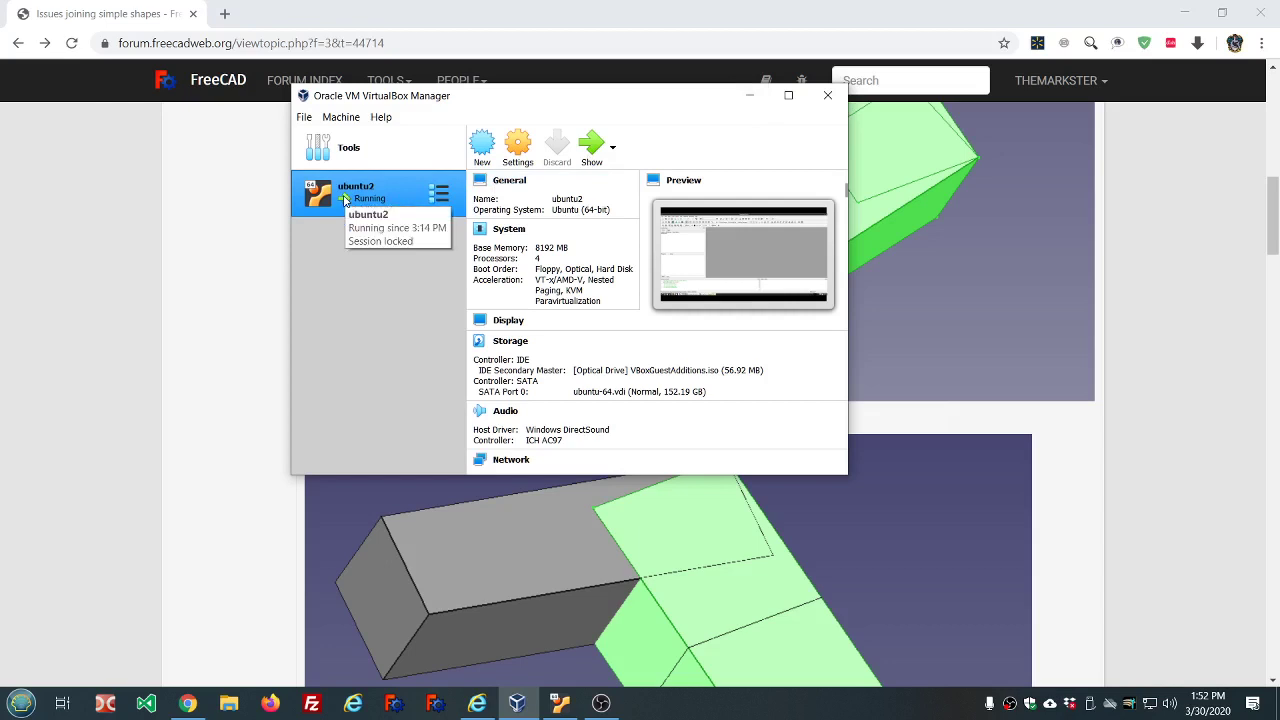
left_click(750, 95)
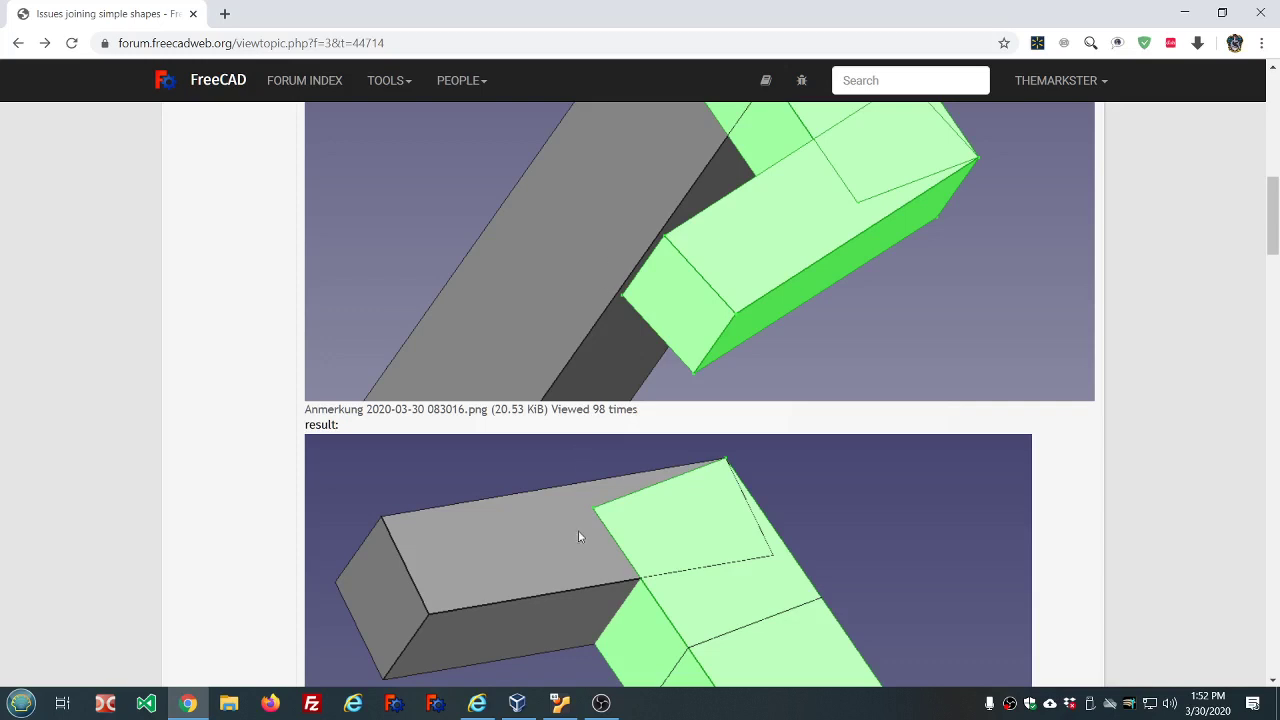
left_click(560, 704)
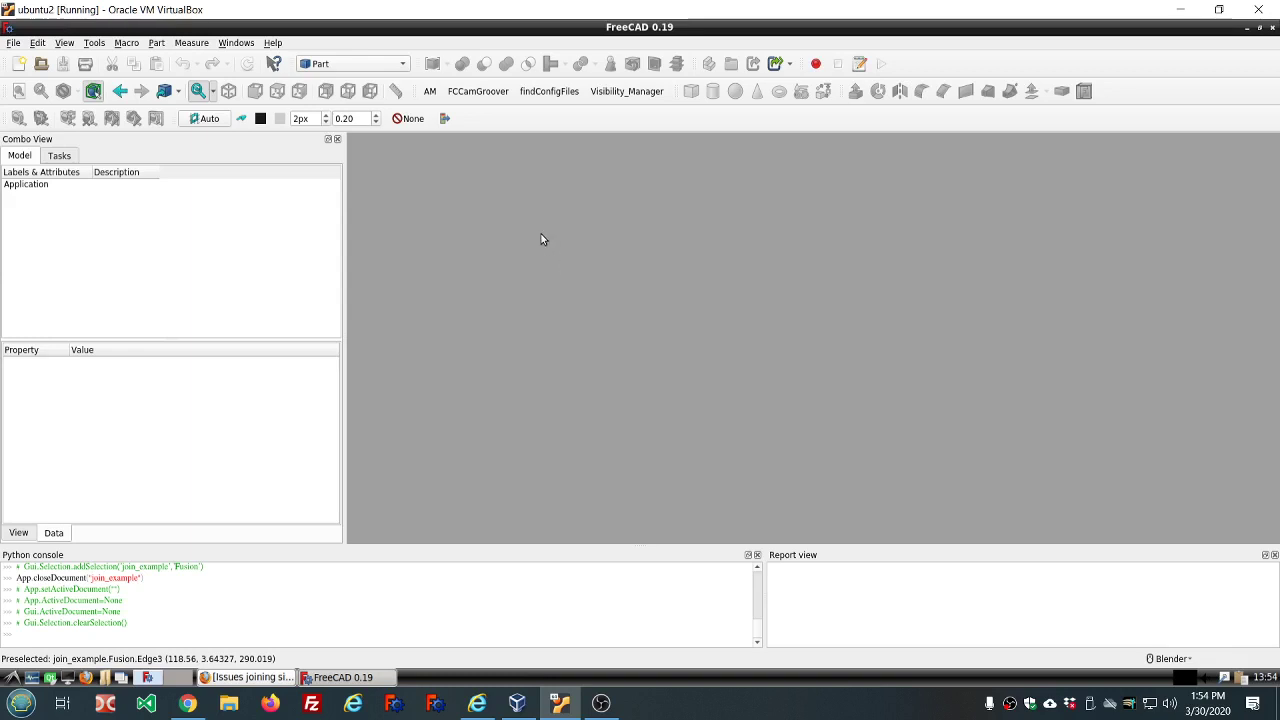
left_click(14, 44)
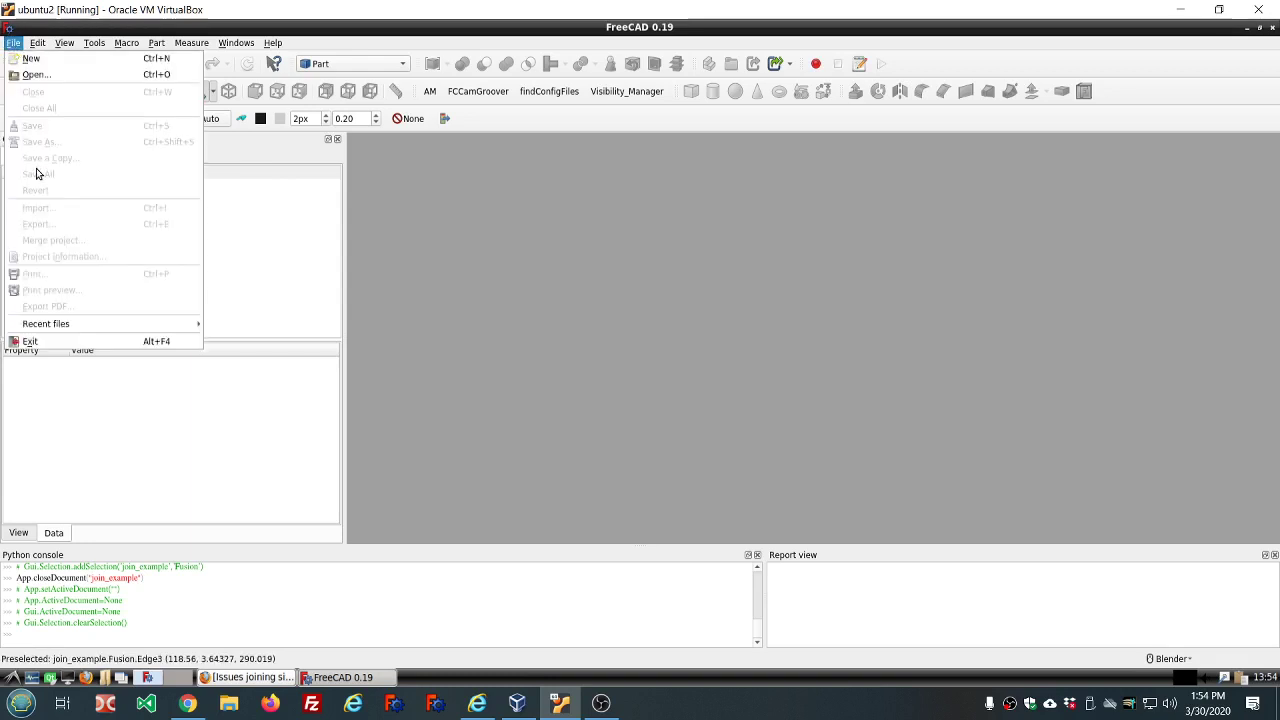
mouse_move(272, 43)
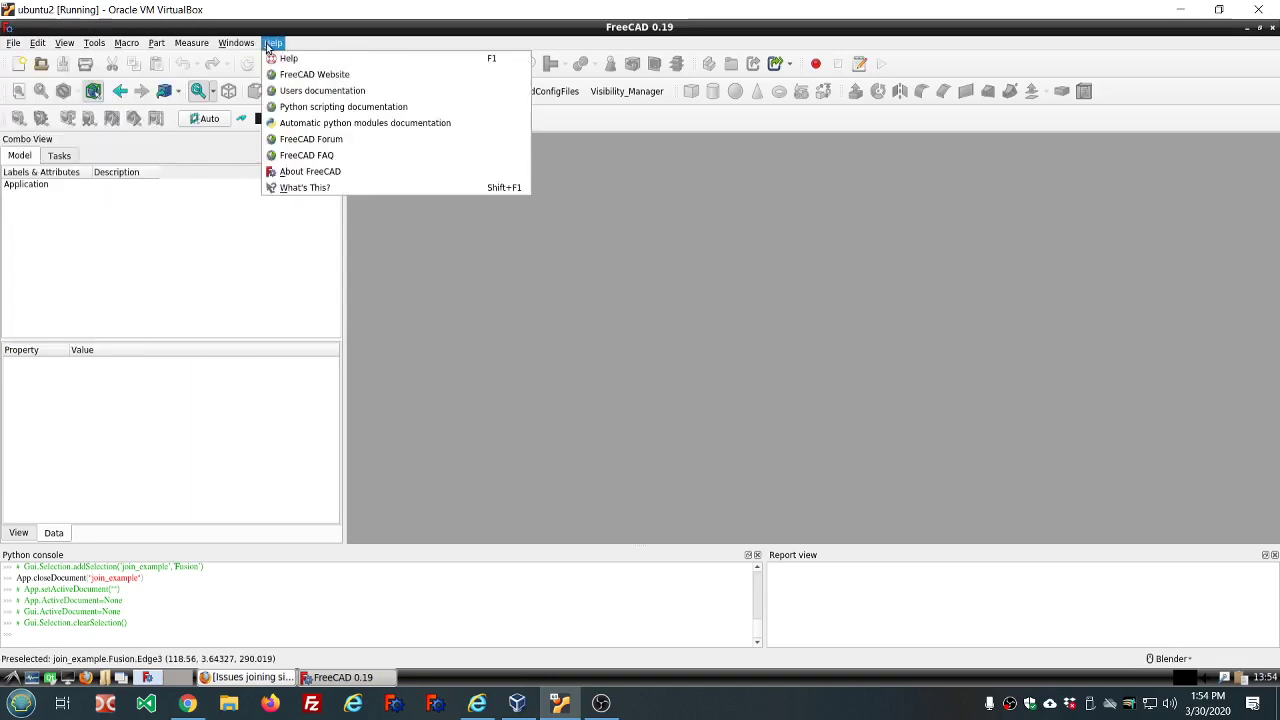
left_click(313, 172)
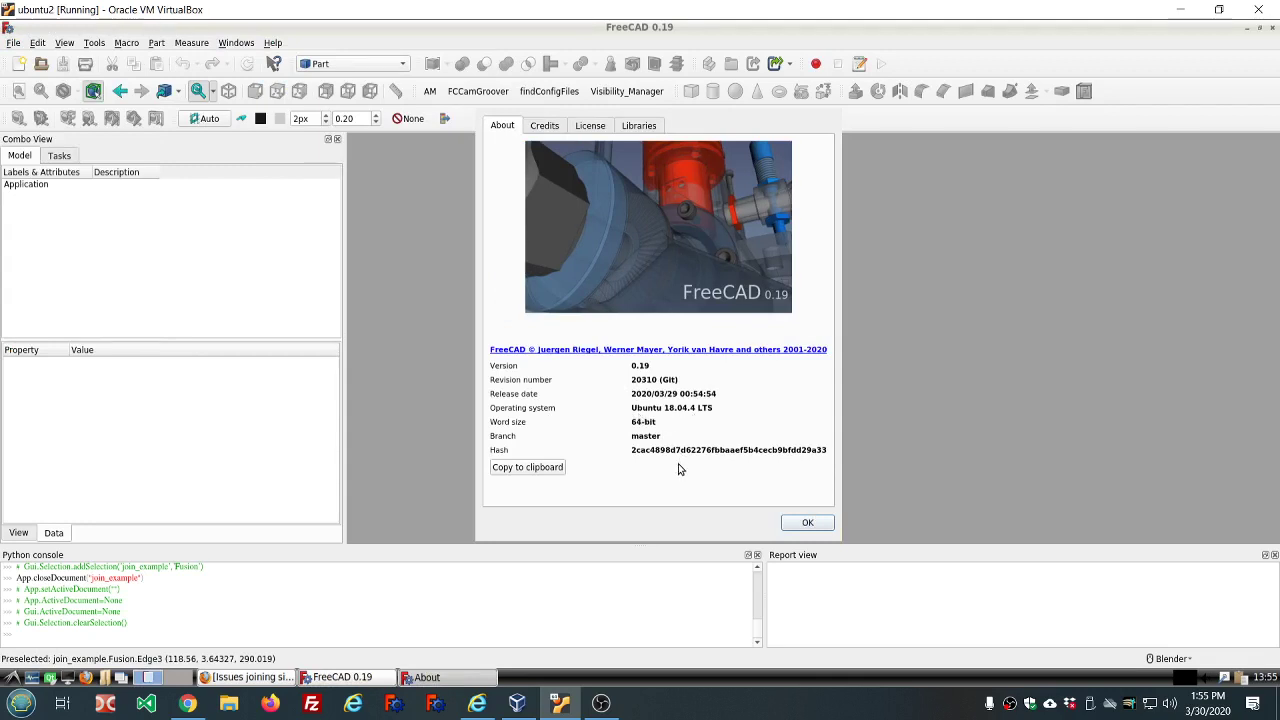
left_click(800, 525)
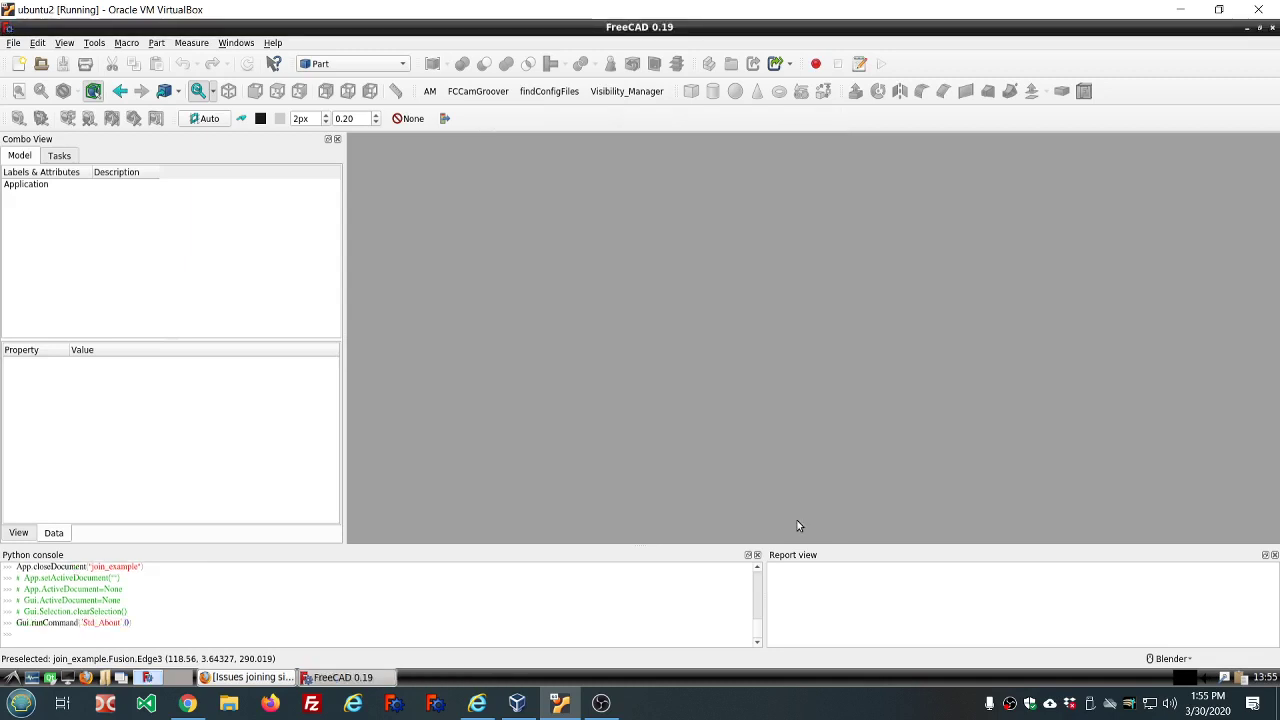
Reopen join_example.FCStd from the recent files list.
left_click(14, 44)
mouse_move(44, 325)
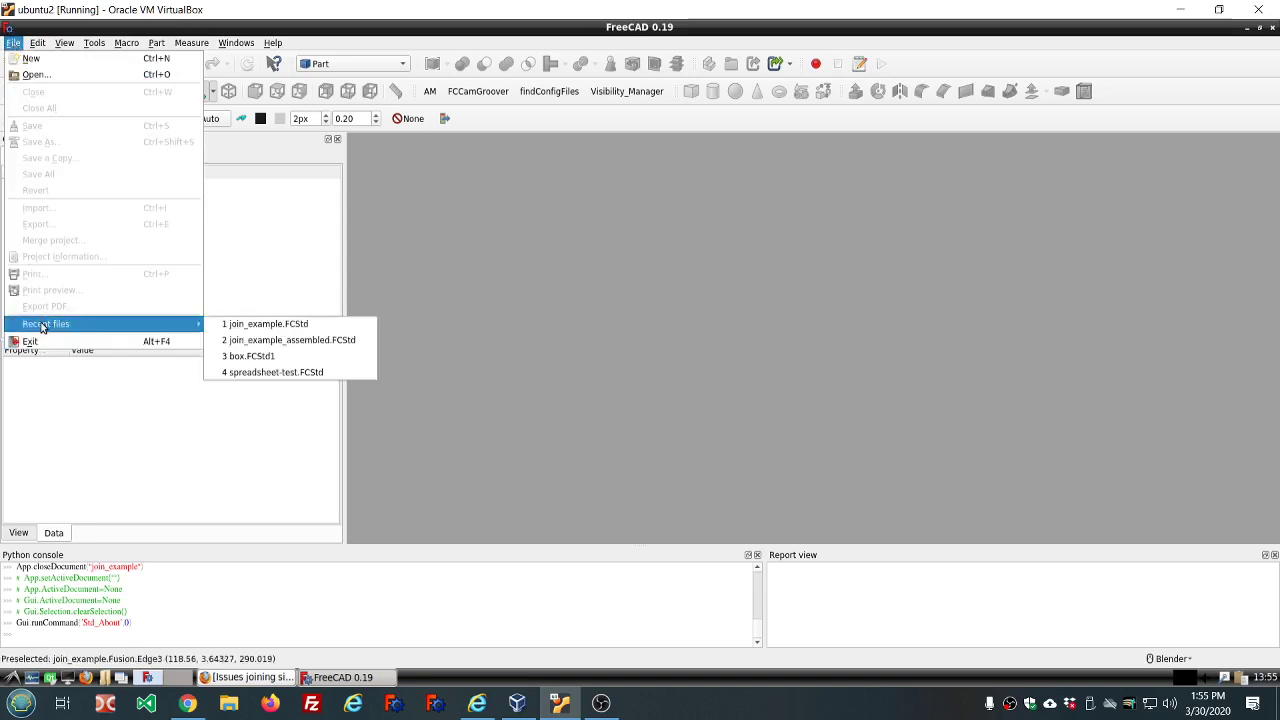
left_click(251, 326)
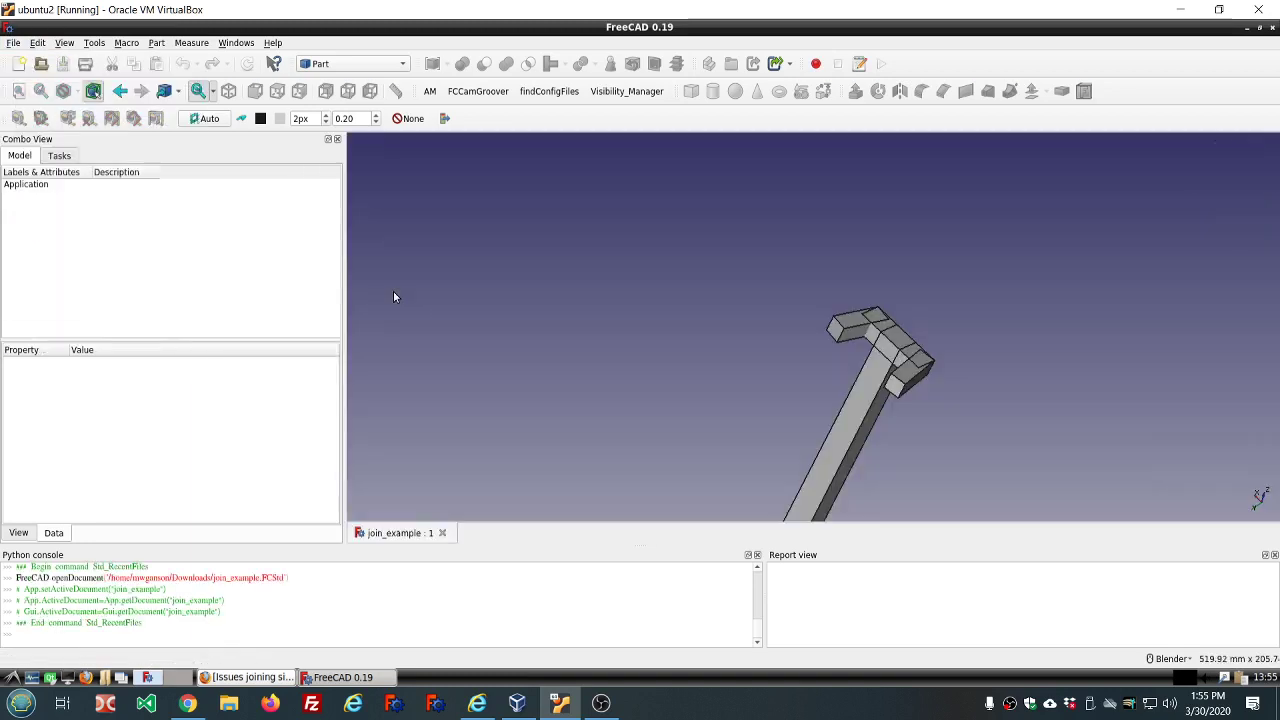
scroll(584, 259, "down", 4)
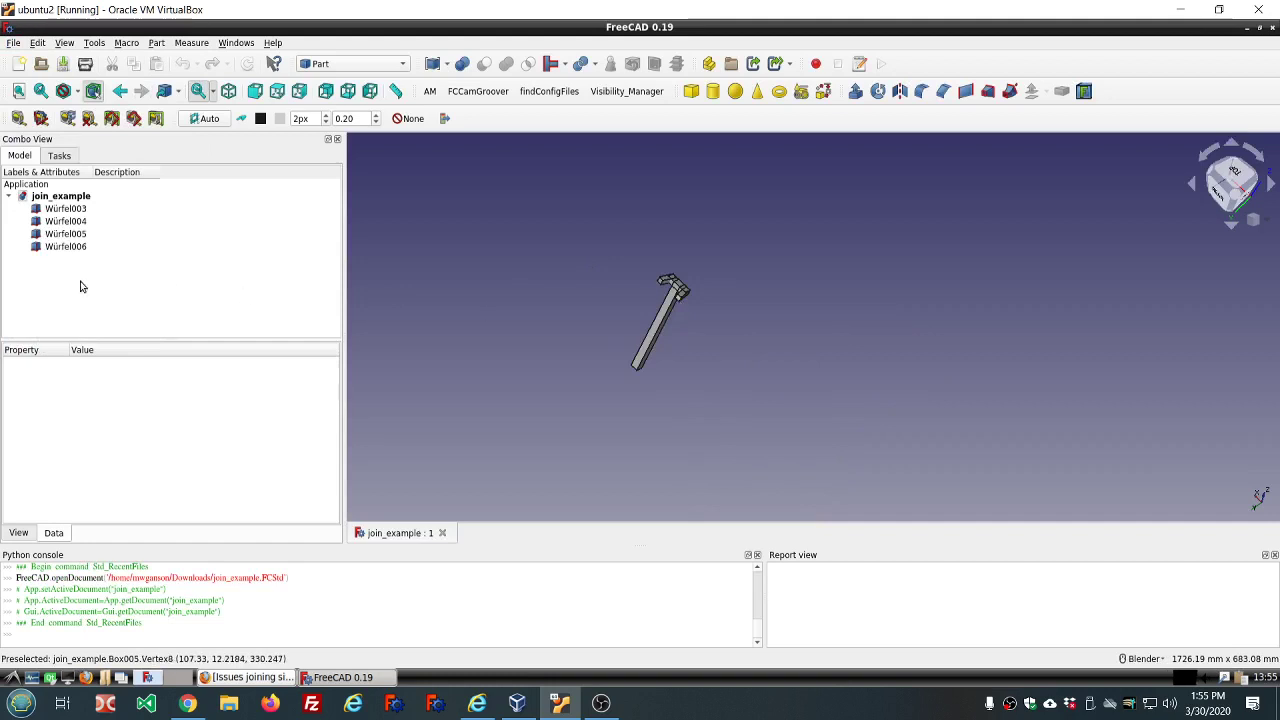
Inspect the properties of boxes Würfel006 through Würfel003, checking Würfel003's box dimensions.
left_click(48, 246)
left_click(55, 234)
left_click(55, 221)
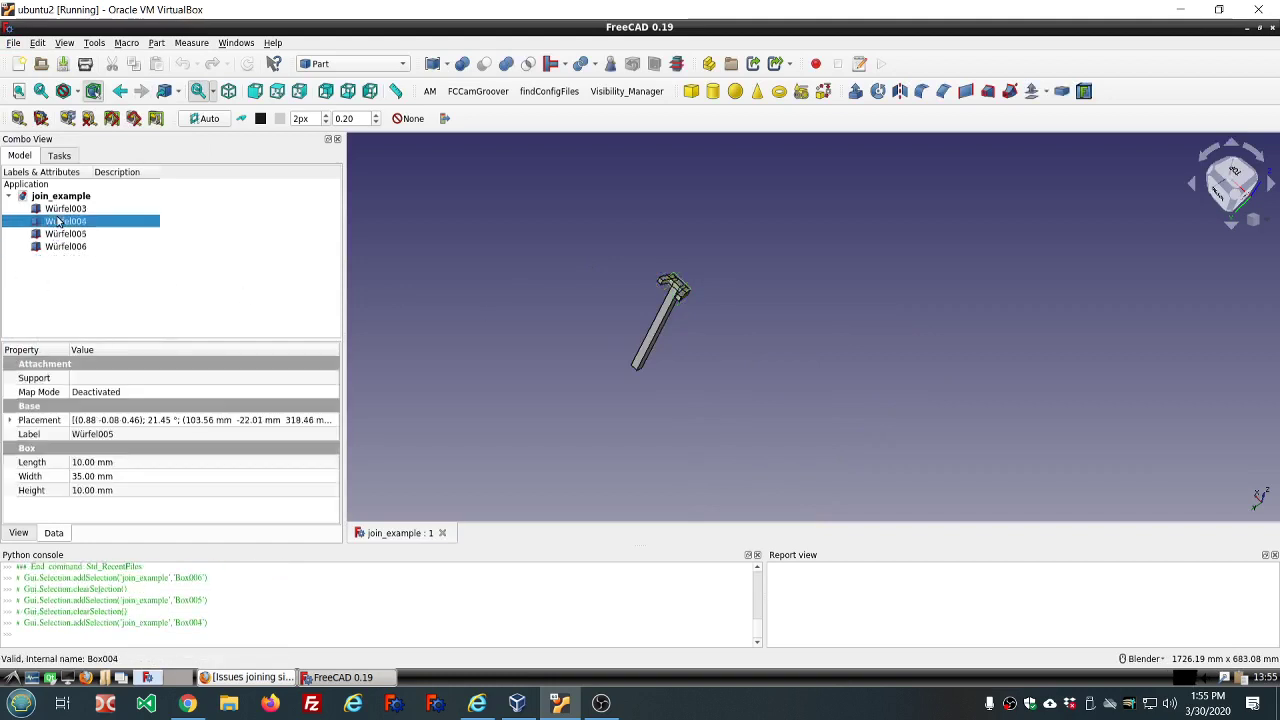
left_click(55, 208)
left_click(581, 250)
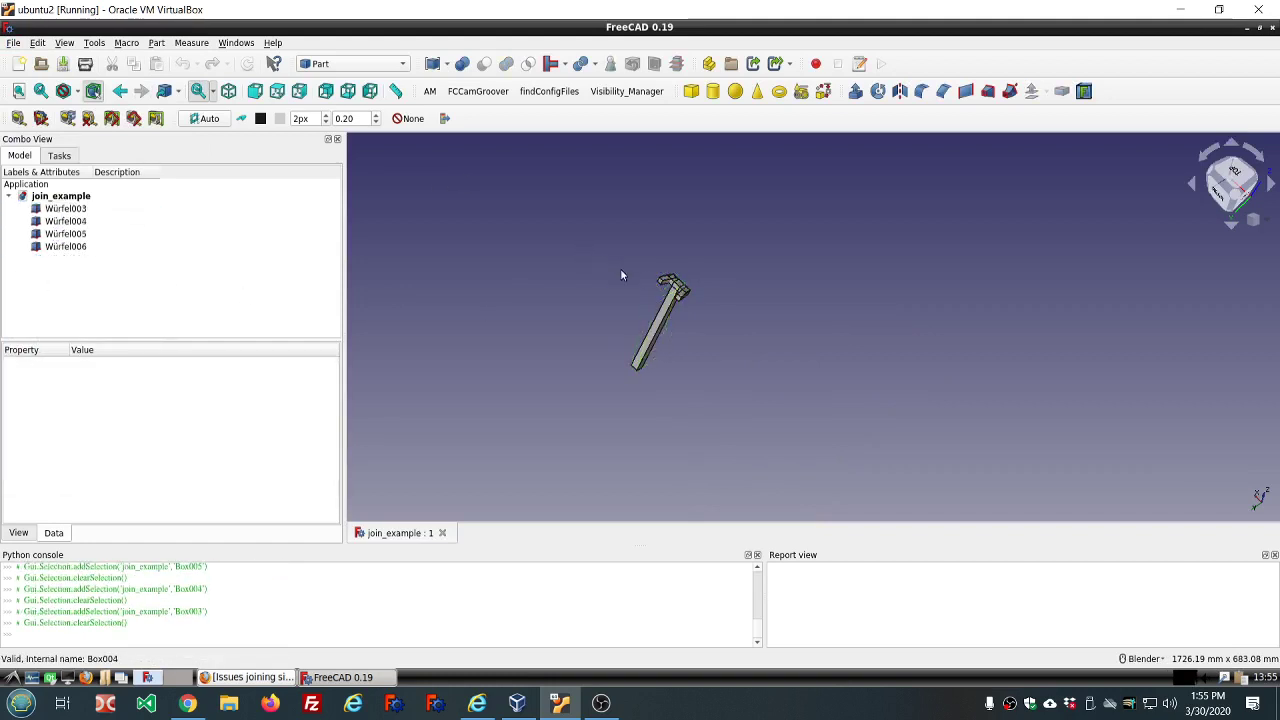
scroll(649, 280, "up", 3)
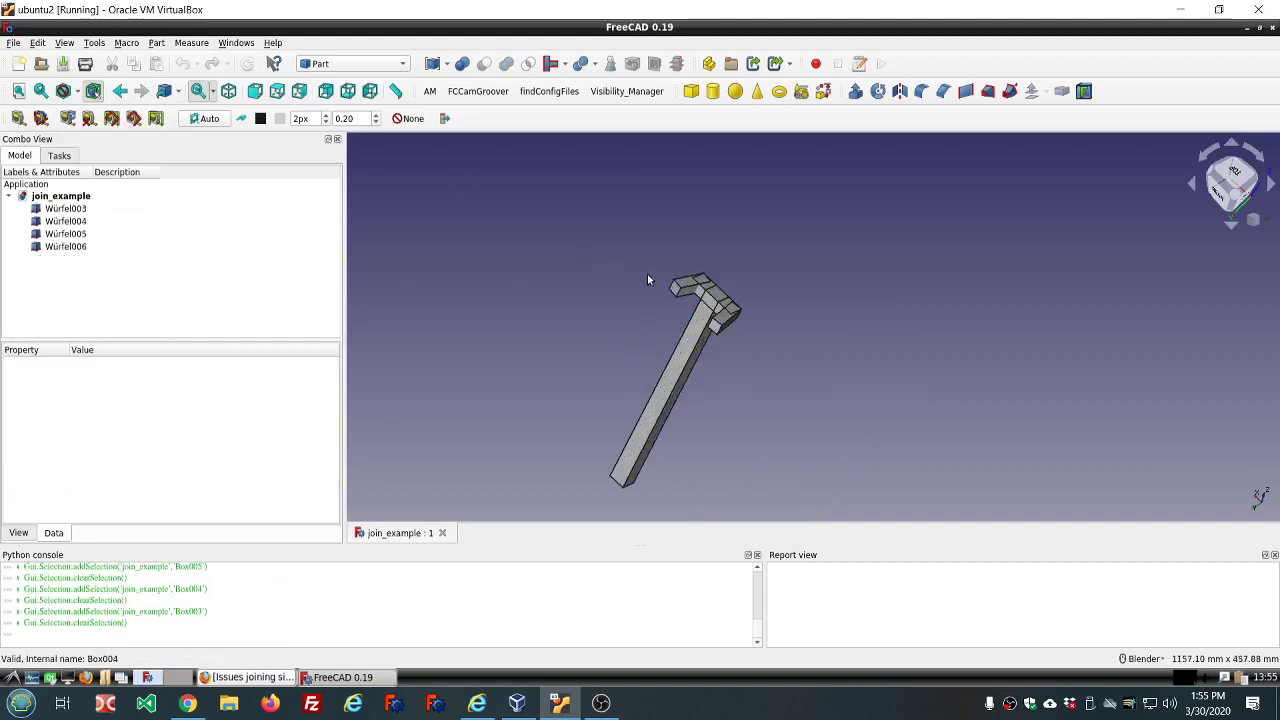
left_click(88, 209)
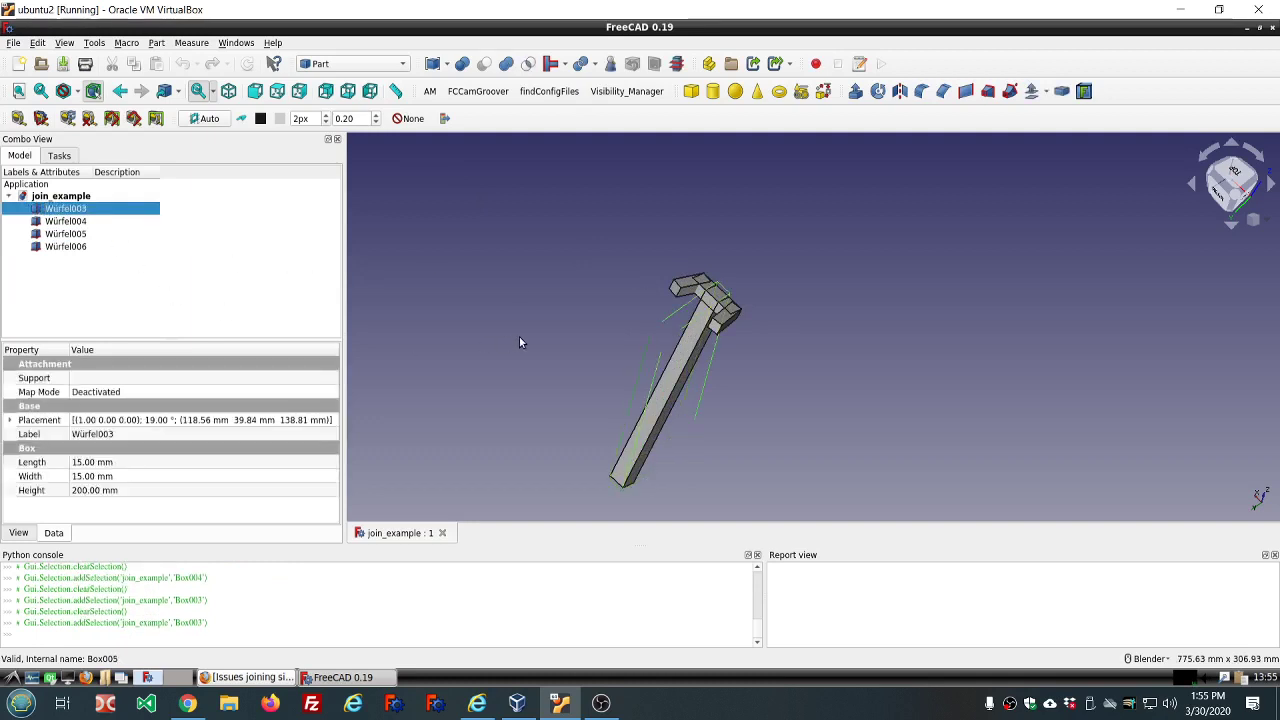
scroll(678, 316, "up", 5)
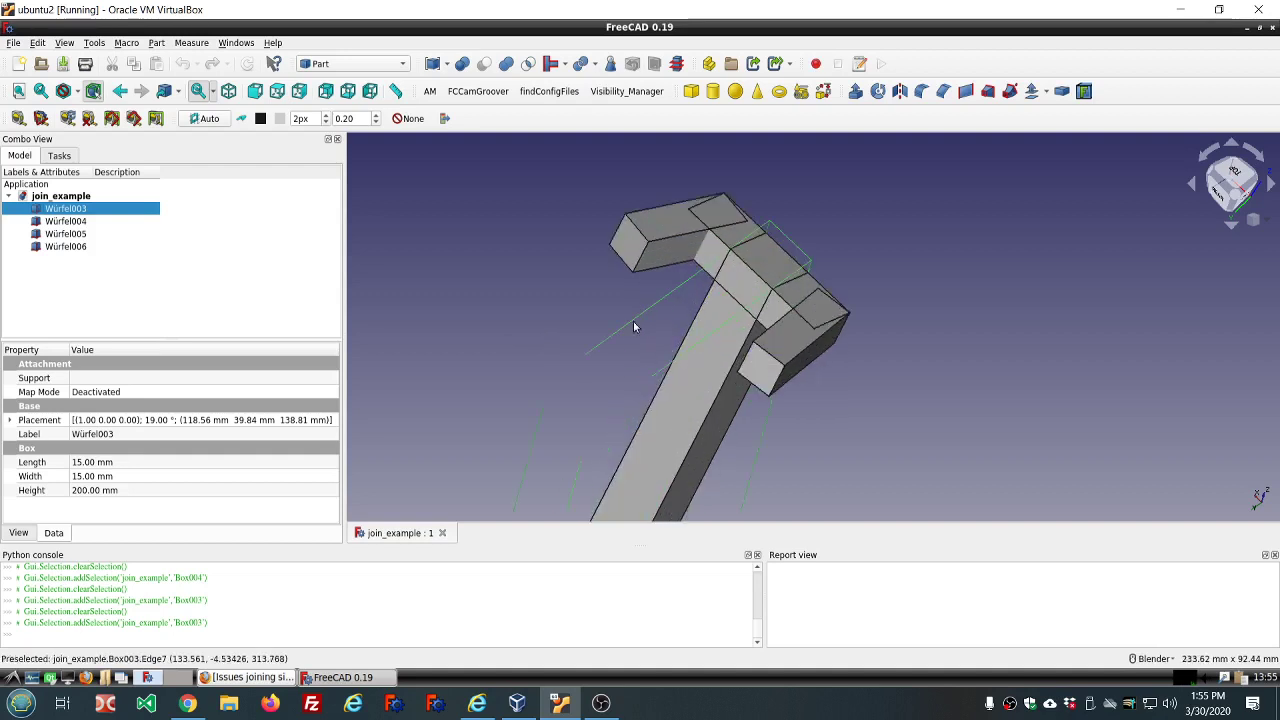
left_click(575, 300)
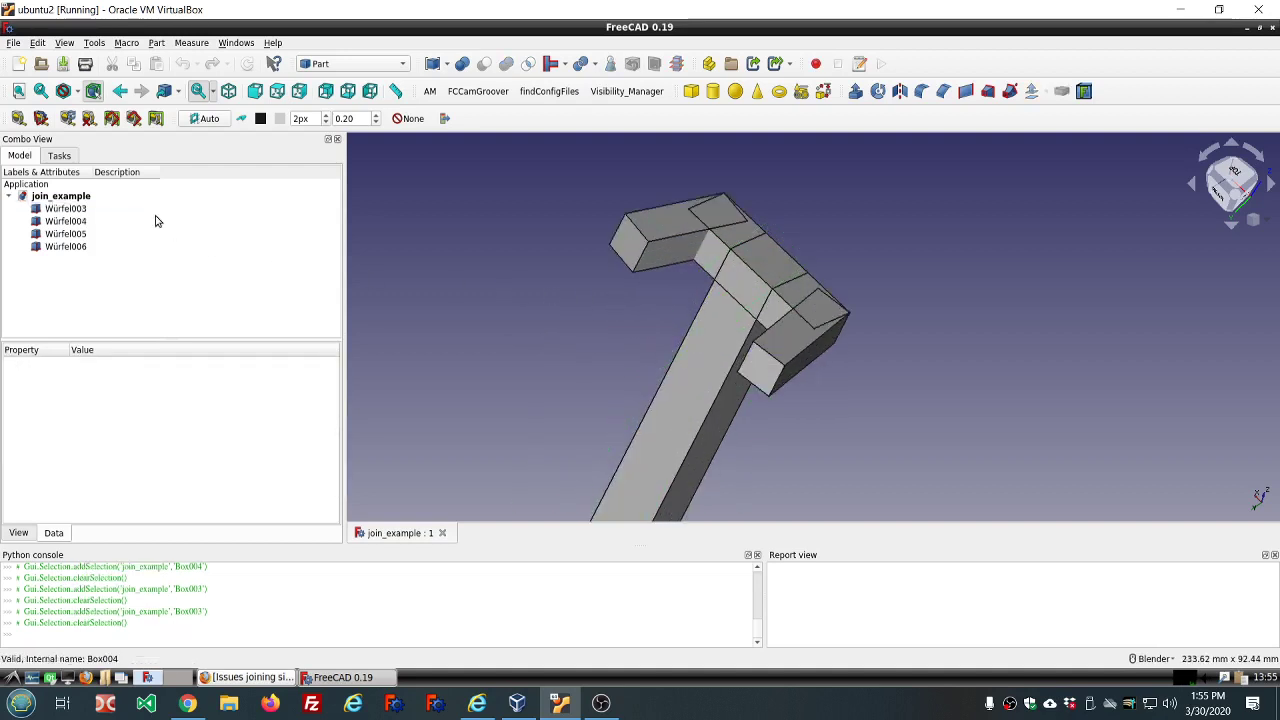
Step through Würfel003 to Würfel006 once more, clear the selection and close FreeCAD.
left_click(66, 211)
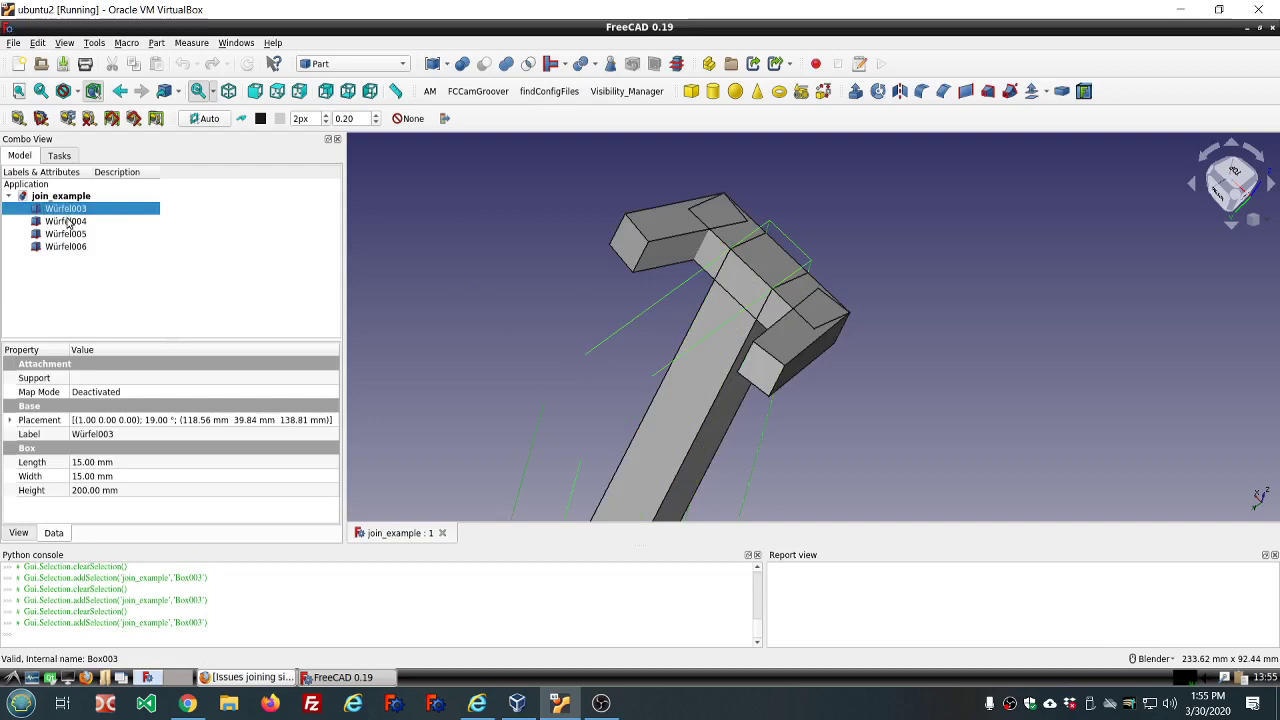
left_click(67, 221)
left_click(68, 234)
left_click(69, 247)
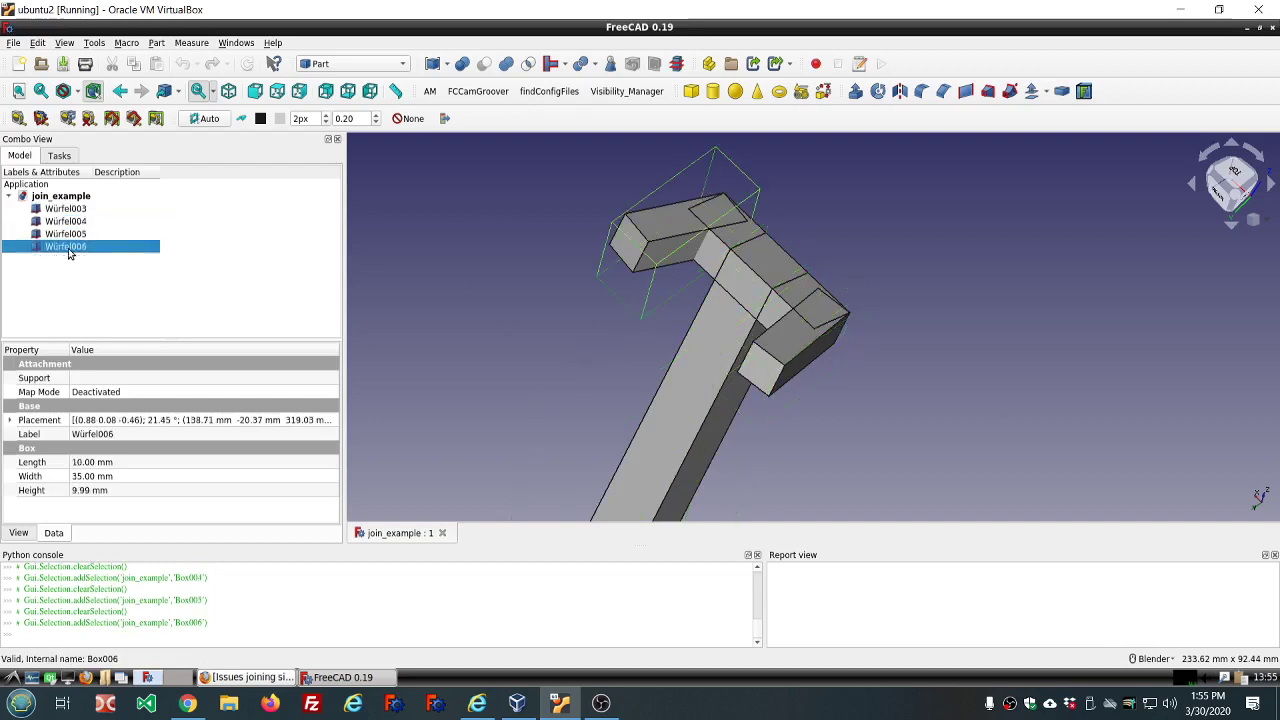
left_click(448, 318)
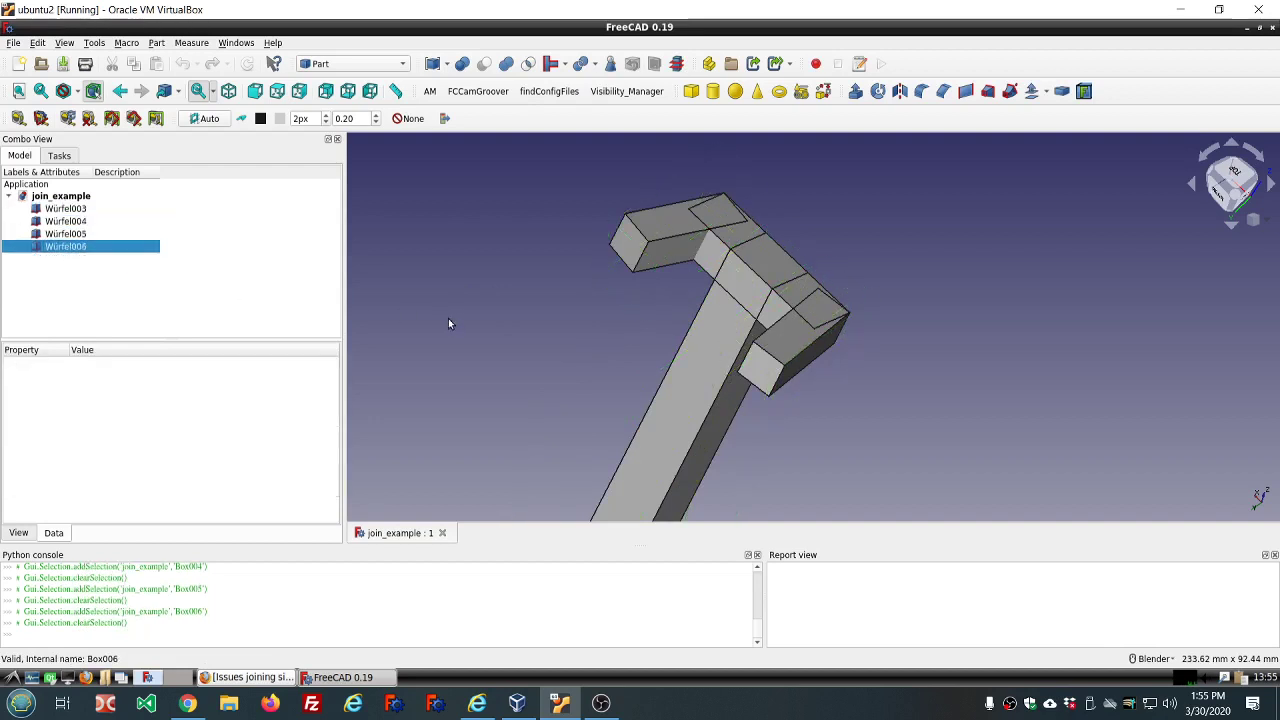
left_click(1272, 27)
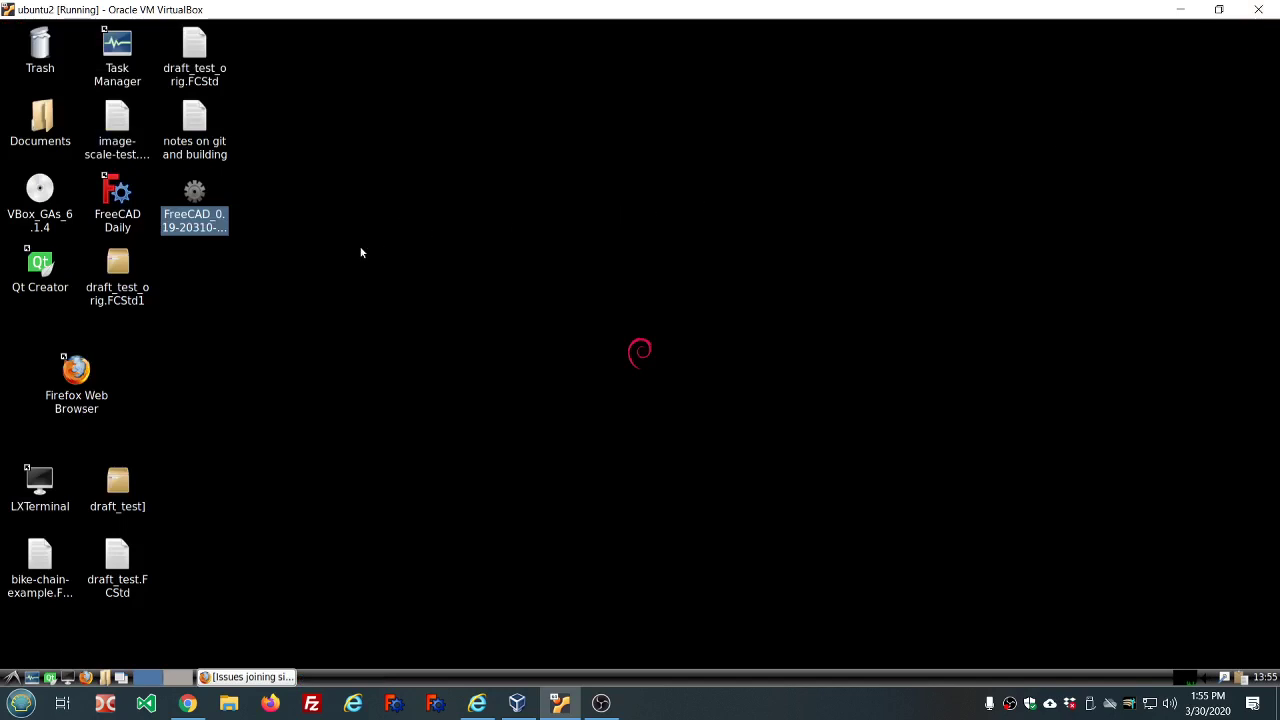
Run the FreeCAD_0.19 AppImage from the desktop, confirming Execute in the Execute File dialog.
double_click(202, 208)
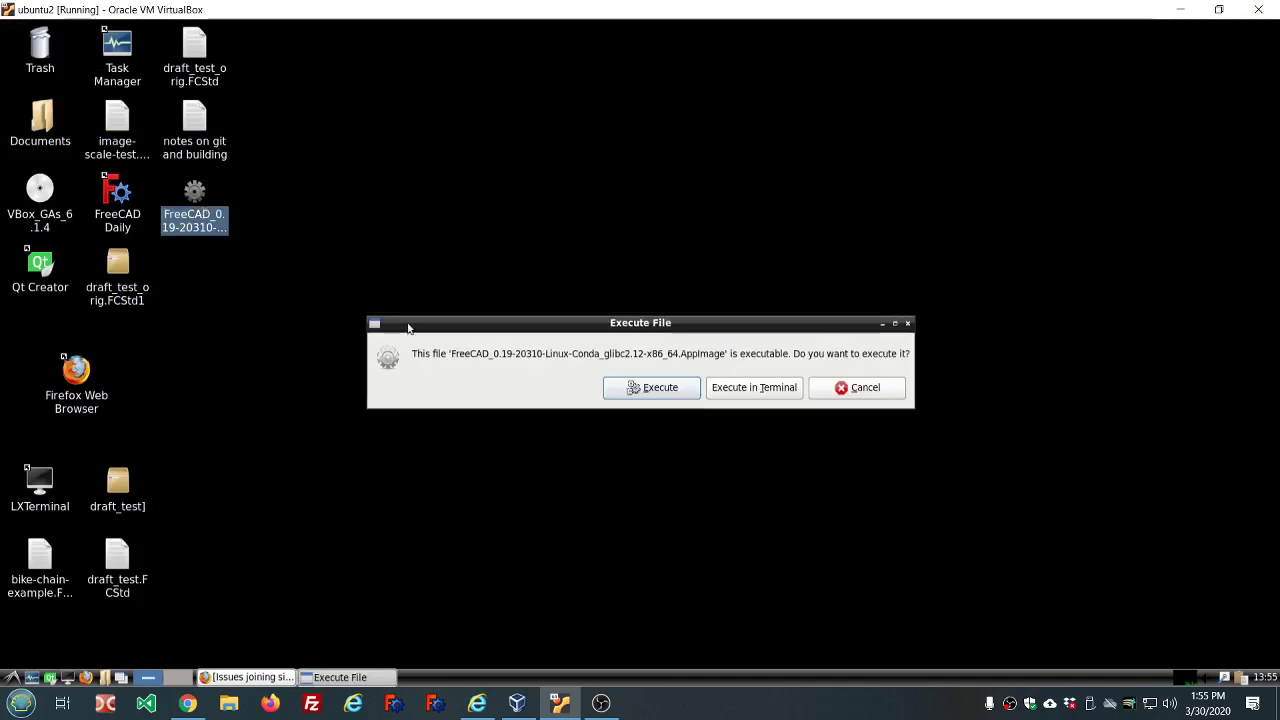
left_click(638, 390)
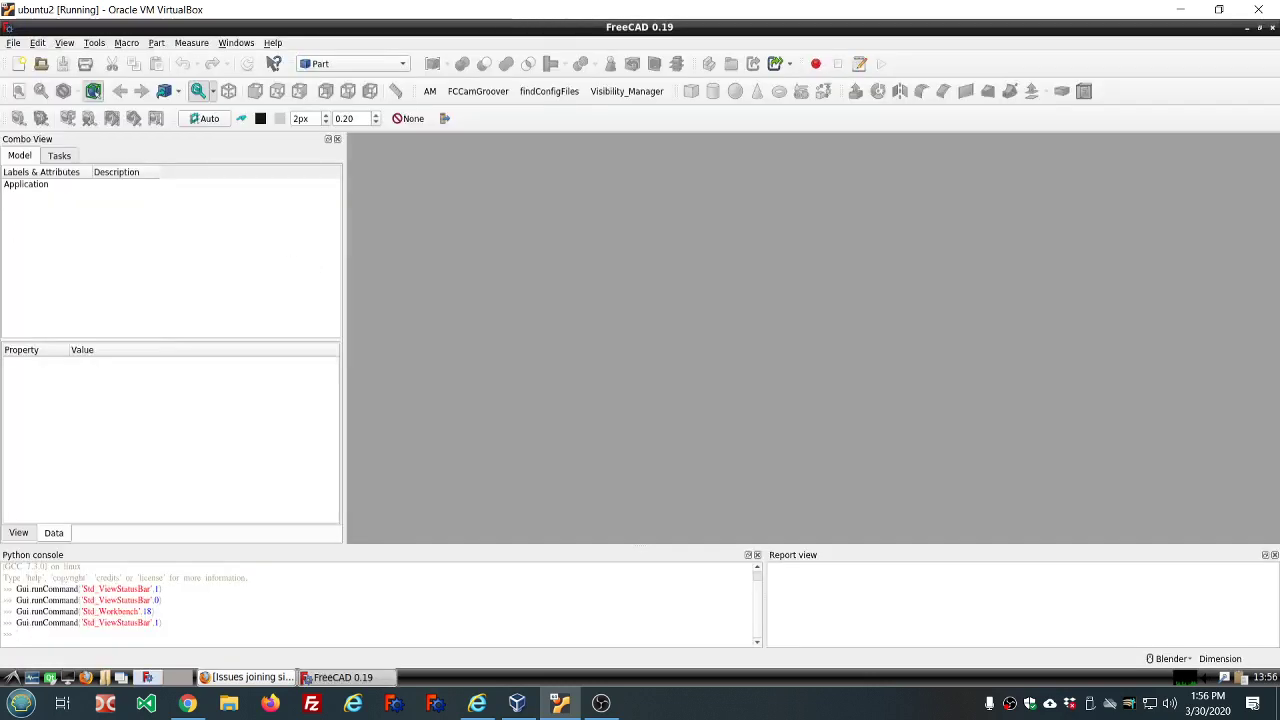
Reopen join_example.FCStd from the recent files list.
left_click(13, 43)
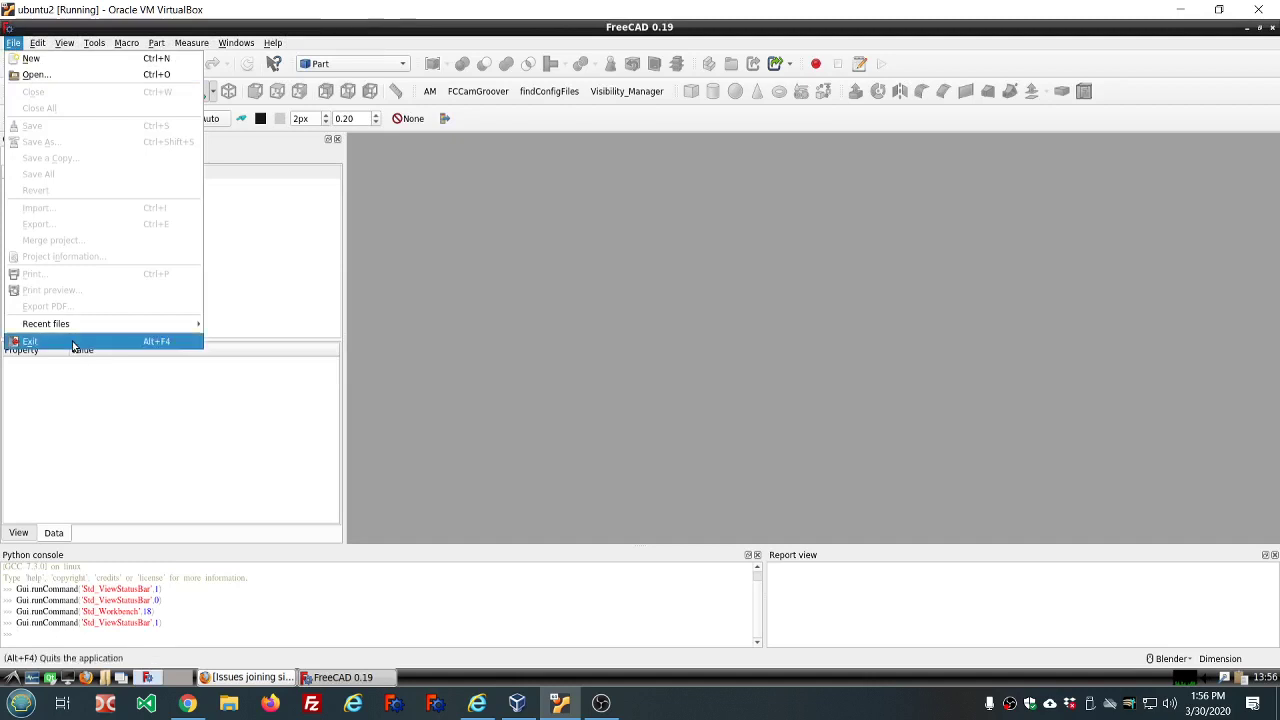
mouse_move(75, 324)
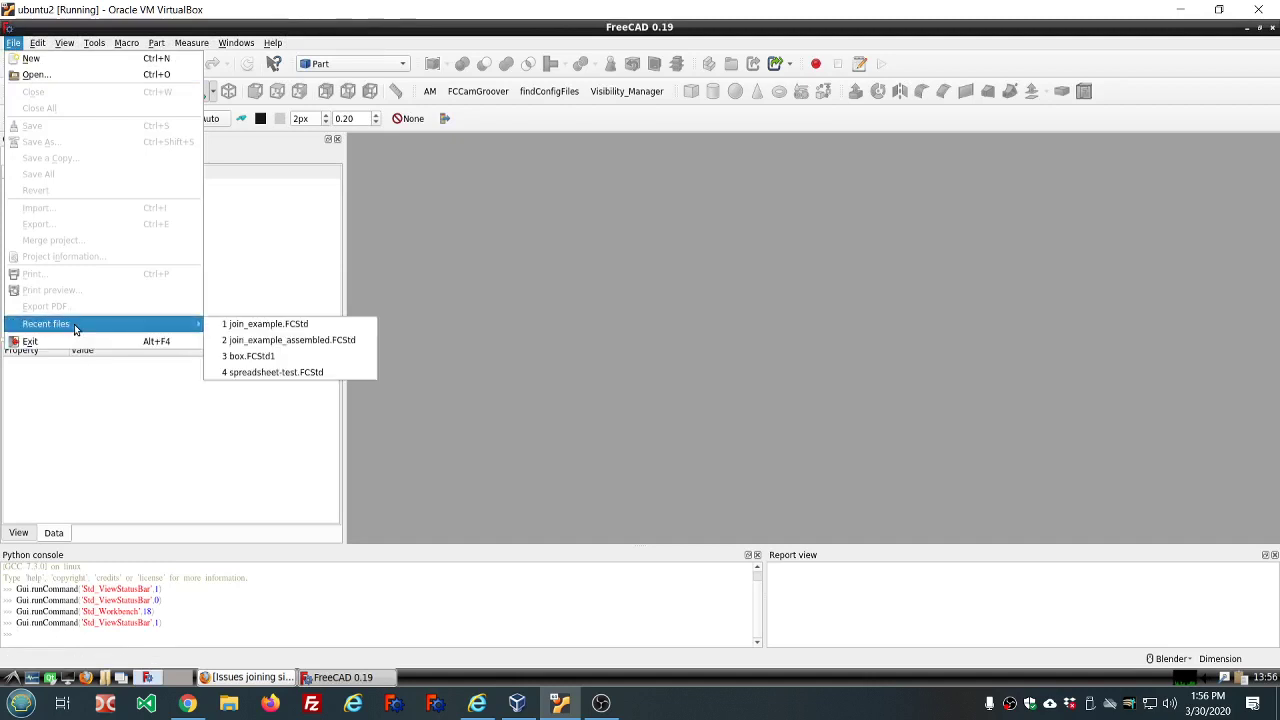
left_click(267, 326)
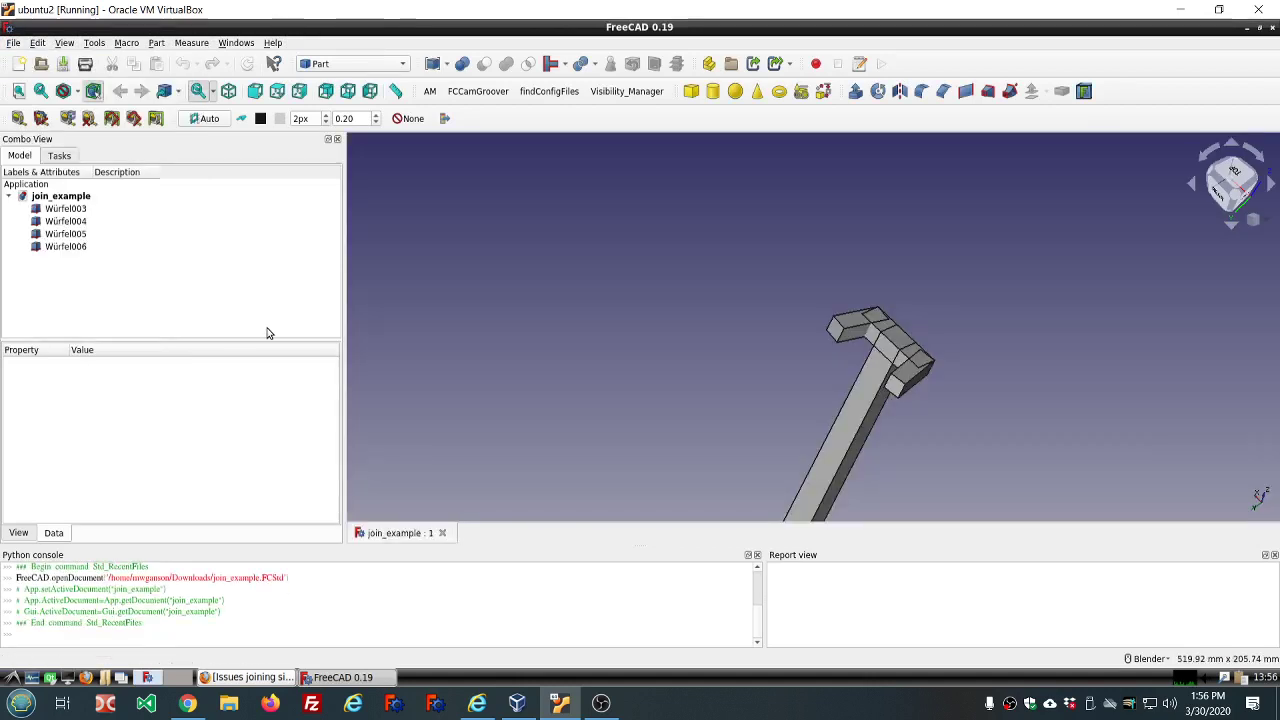
Inspect Würfel006 and Würfel005, orbiting the model to view it from left and rear.
left_click(115, 249)
left_click(122, 236)
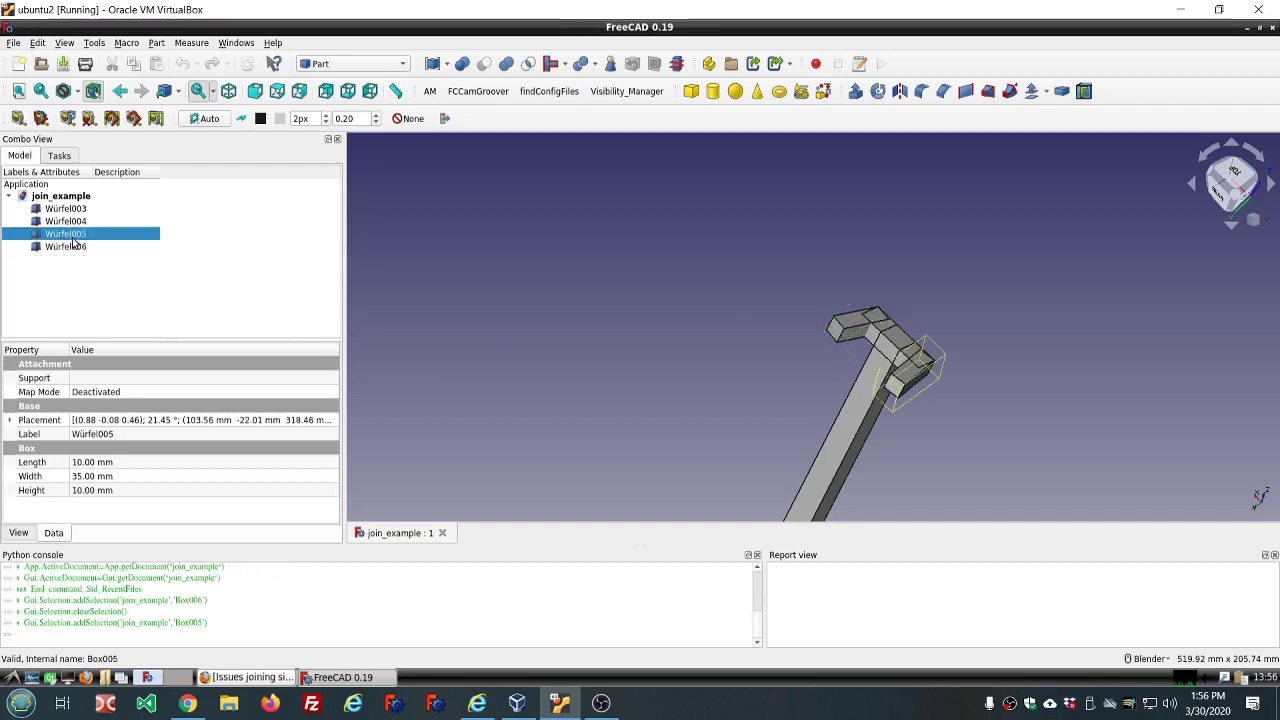
middle_click_drag(982, 323, 872, 257)
scroll(870, 265, "up", 4)
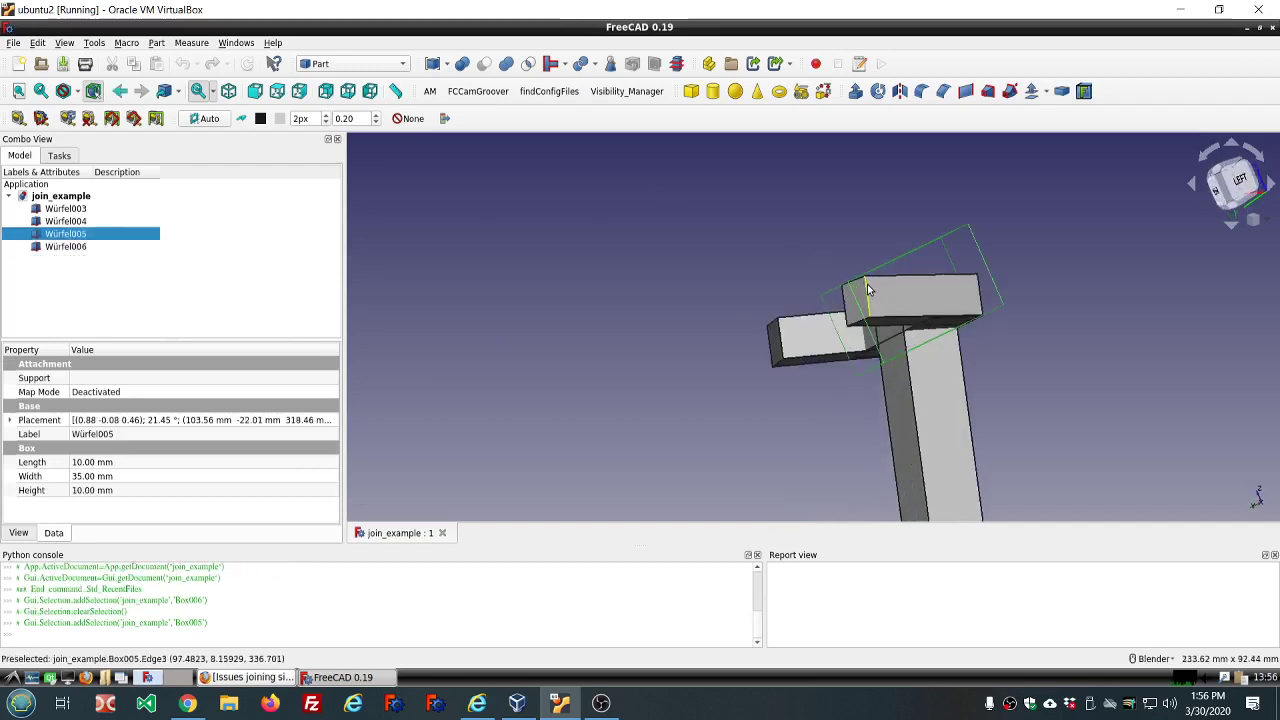
middle_click_drag(537, 246, 701, 260)
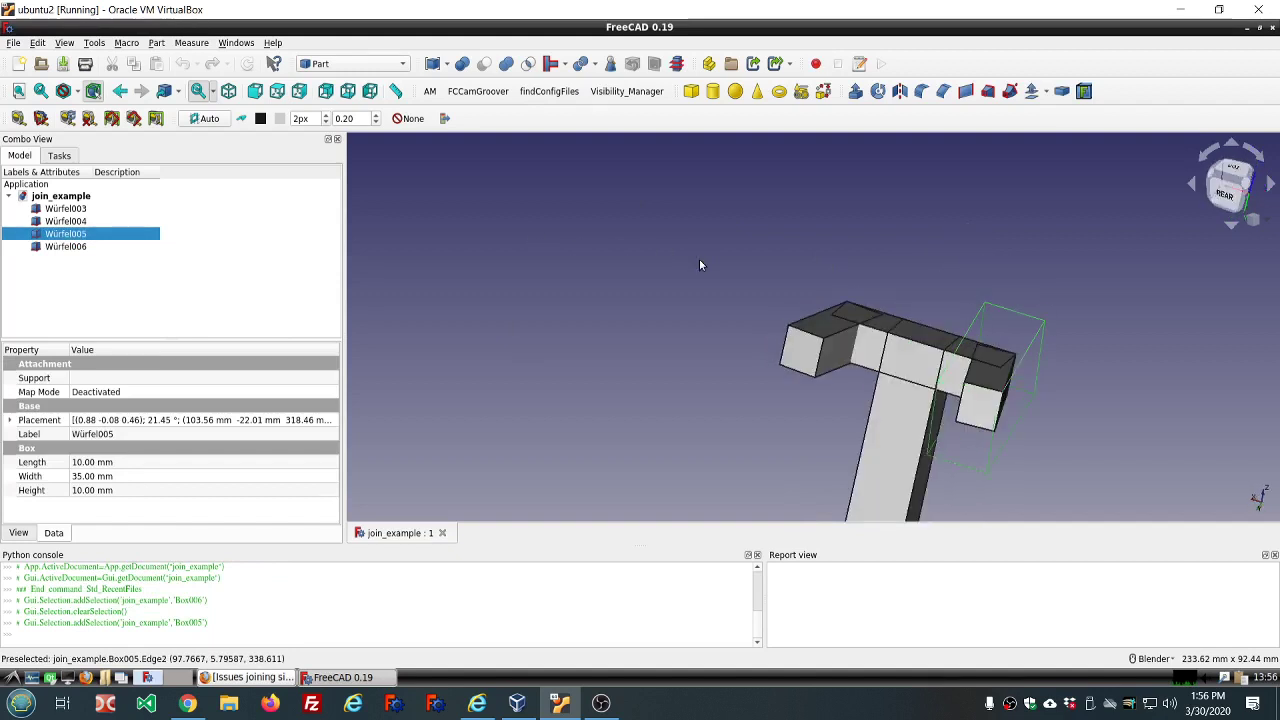
scroll(702, 268, "down", 5)
scroll(793, 388, "up", 5)
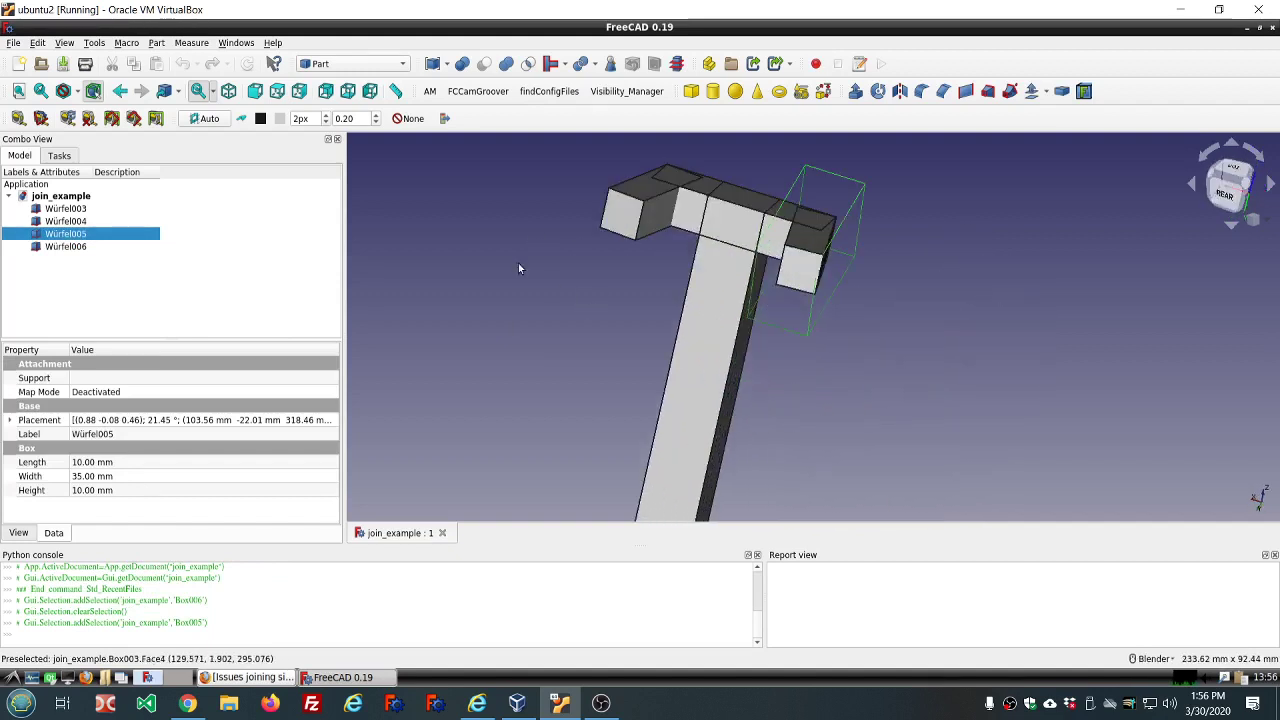
Compare the dimensions of Würfel003 through Würfel006, ending on Würfel006's height.
left_click(30, 306)
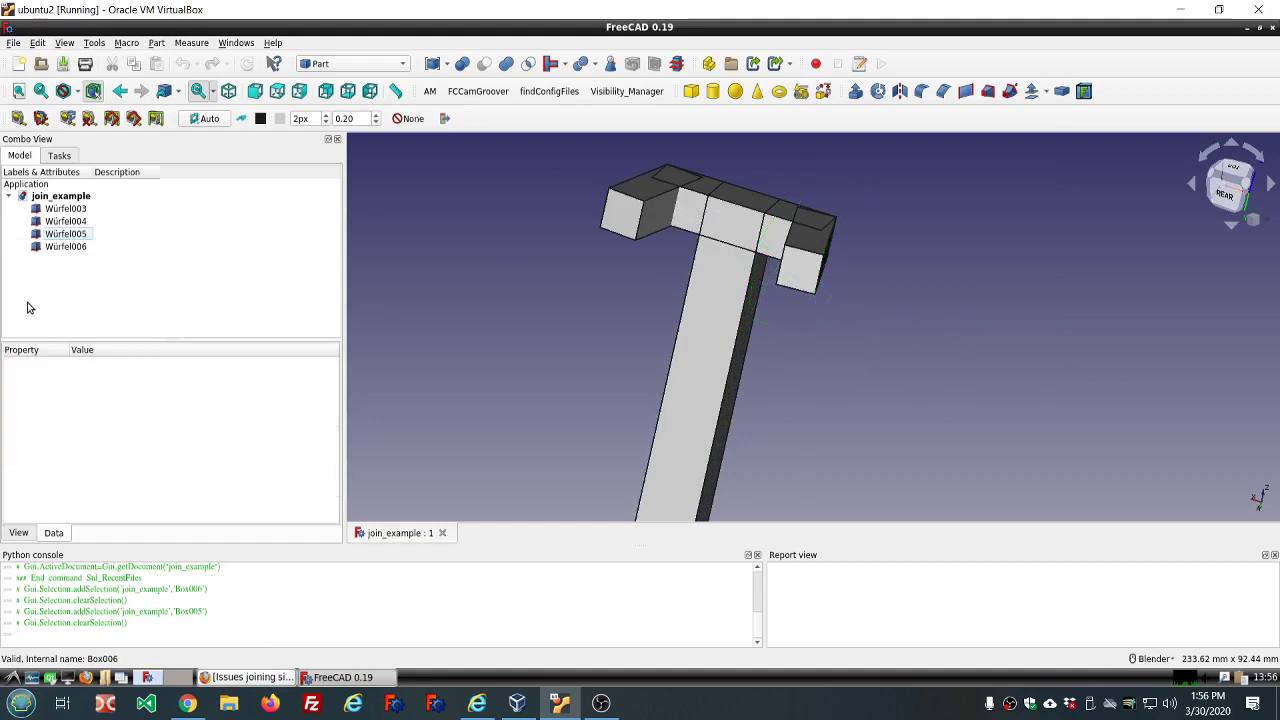
left_click(63, 236)
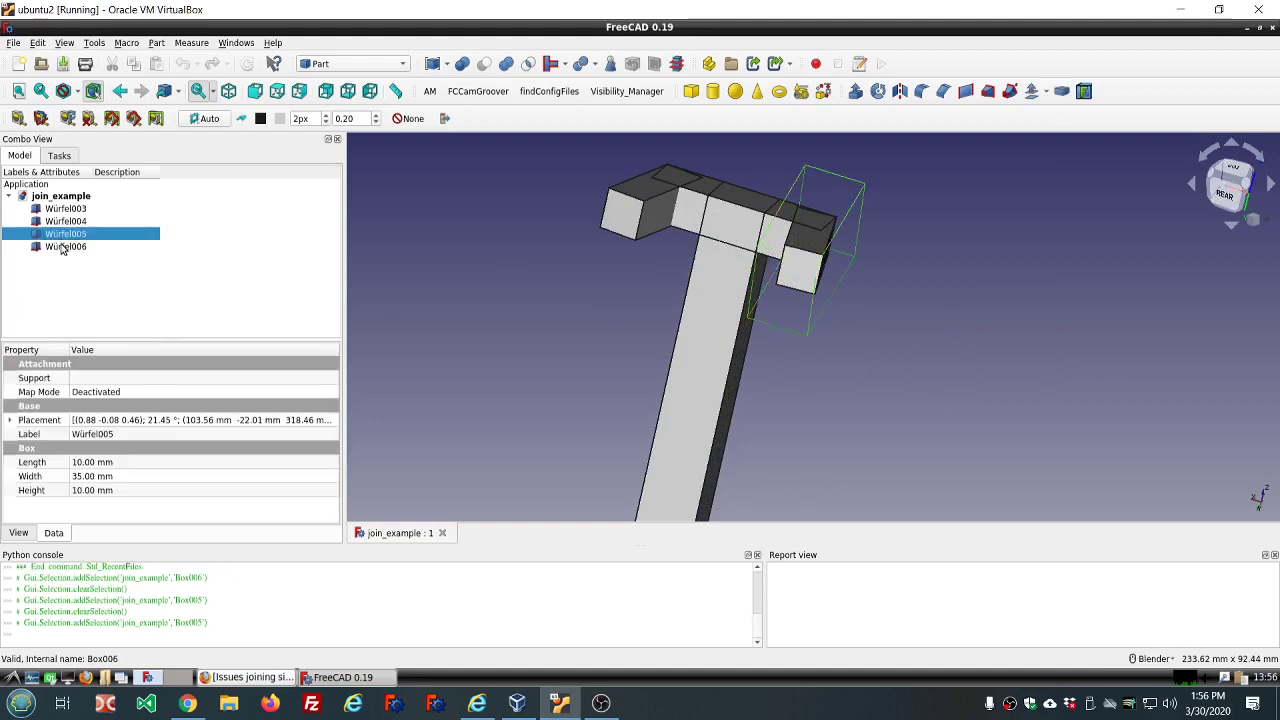
left_click(65, 247)
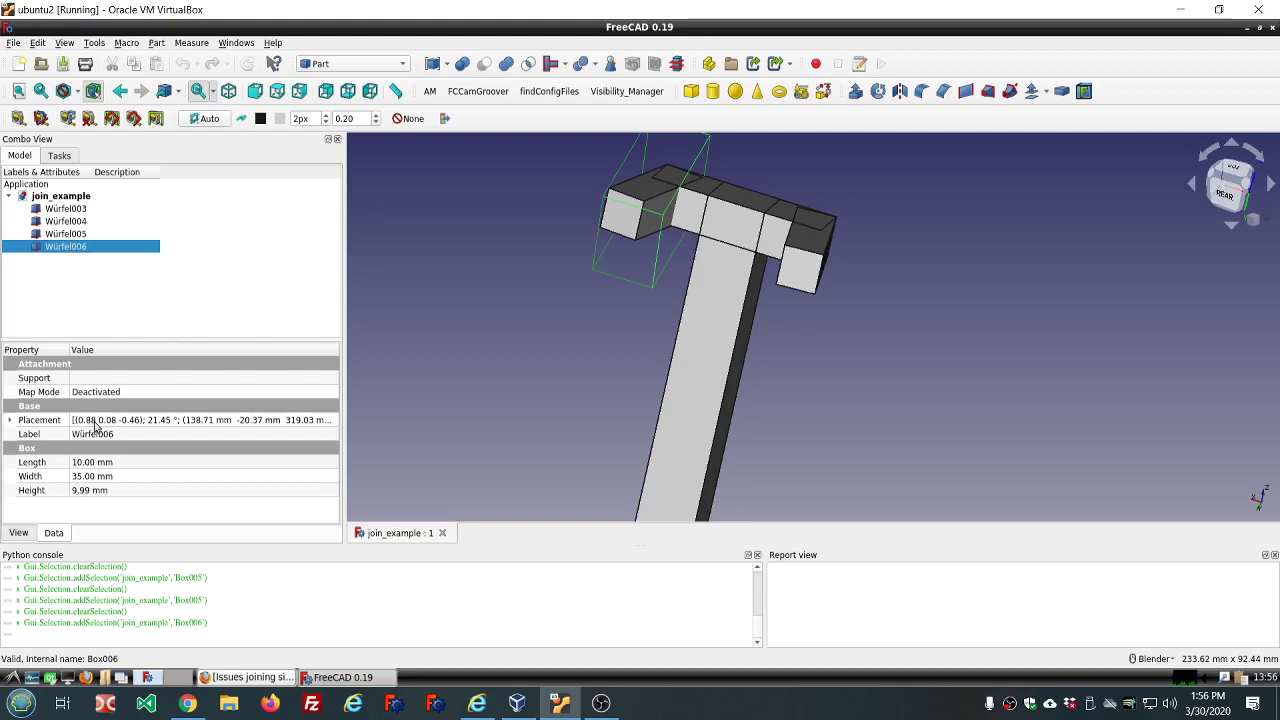
left_click(88, 234)
left_click(85, 221)
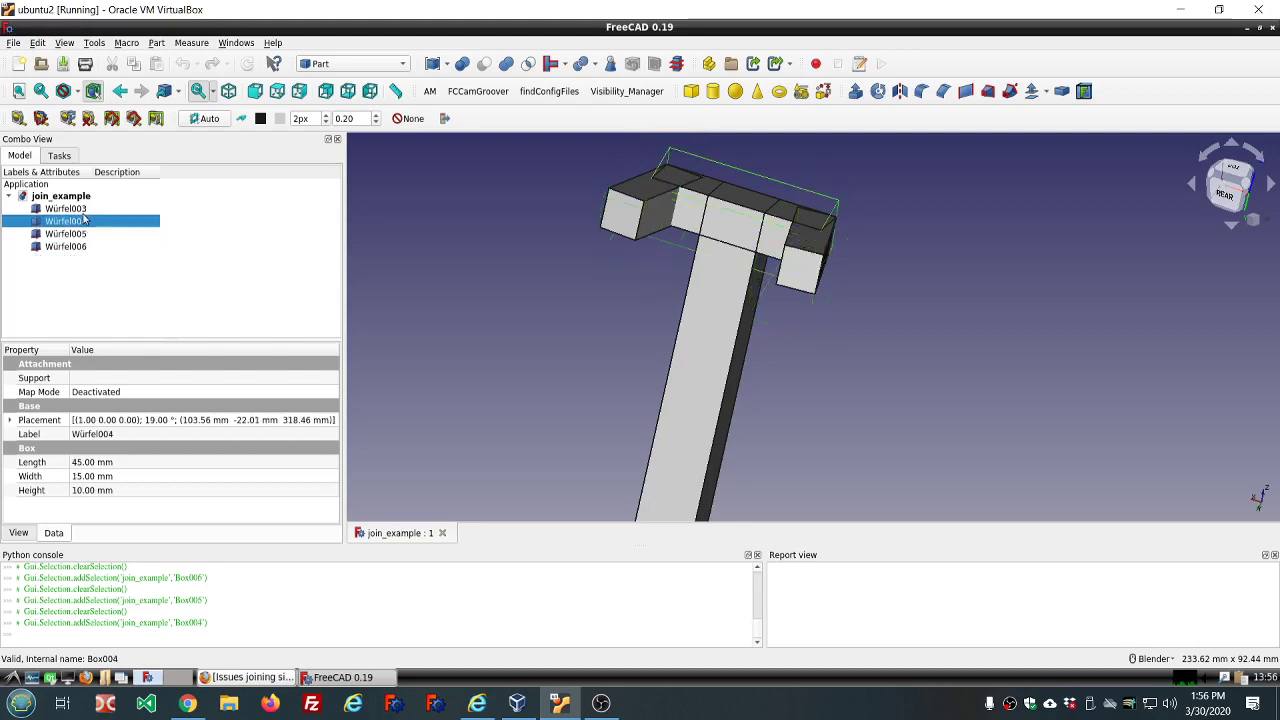
left_click(85, 211)
left_click(82, 221)
left_click(82, 246)
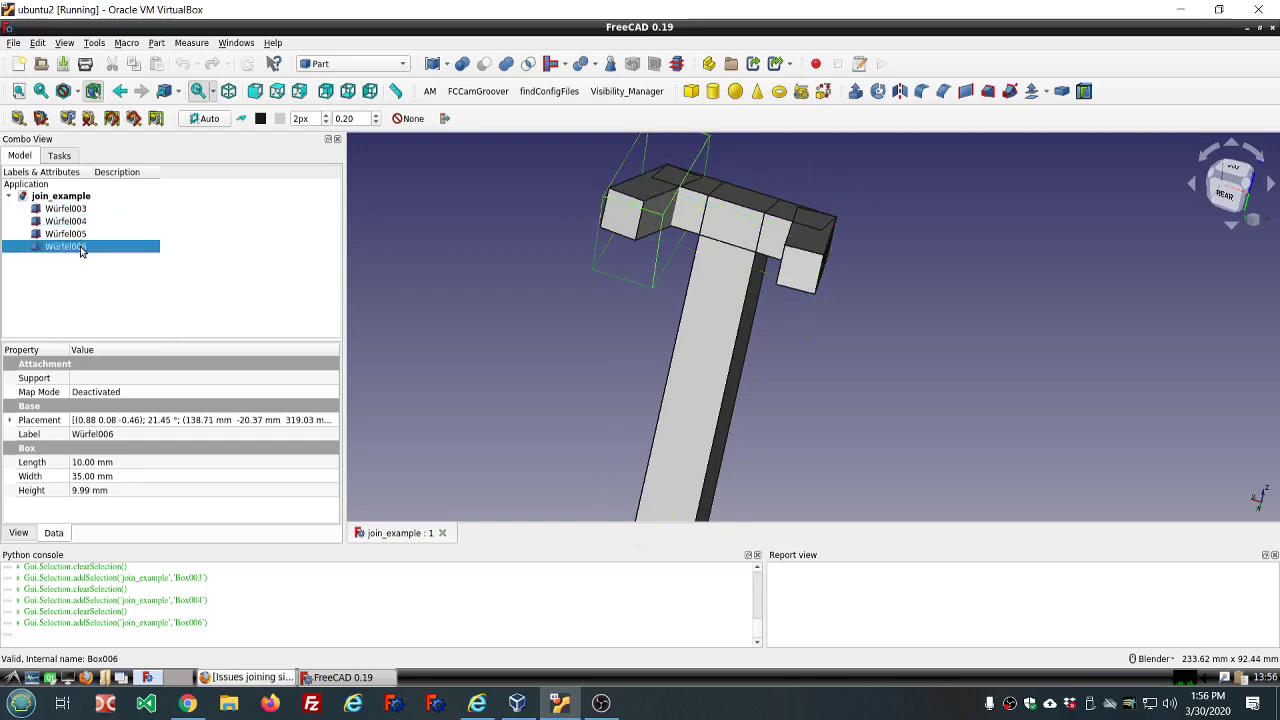
Change Würfel006's Height from 9.99 mm to 10 mm.
left_click(151, 489)
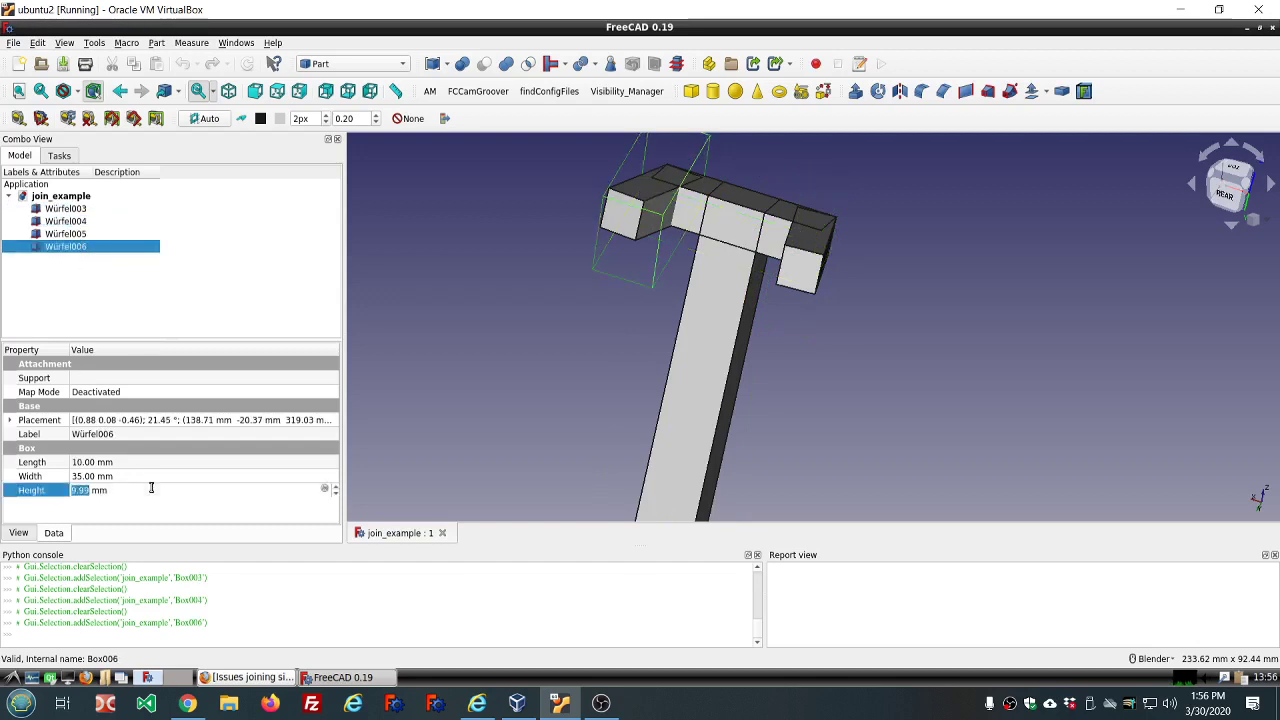
type("10")
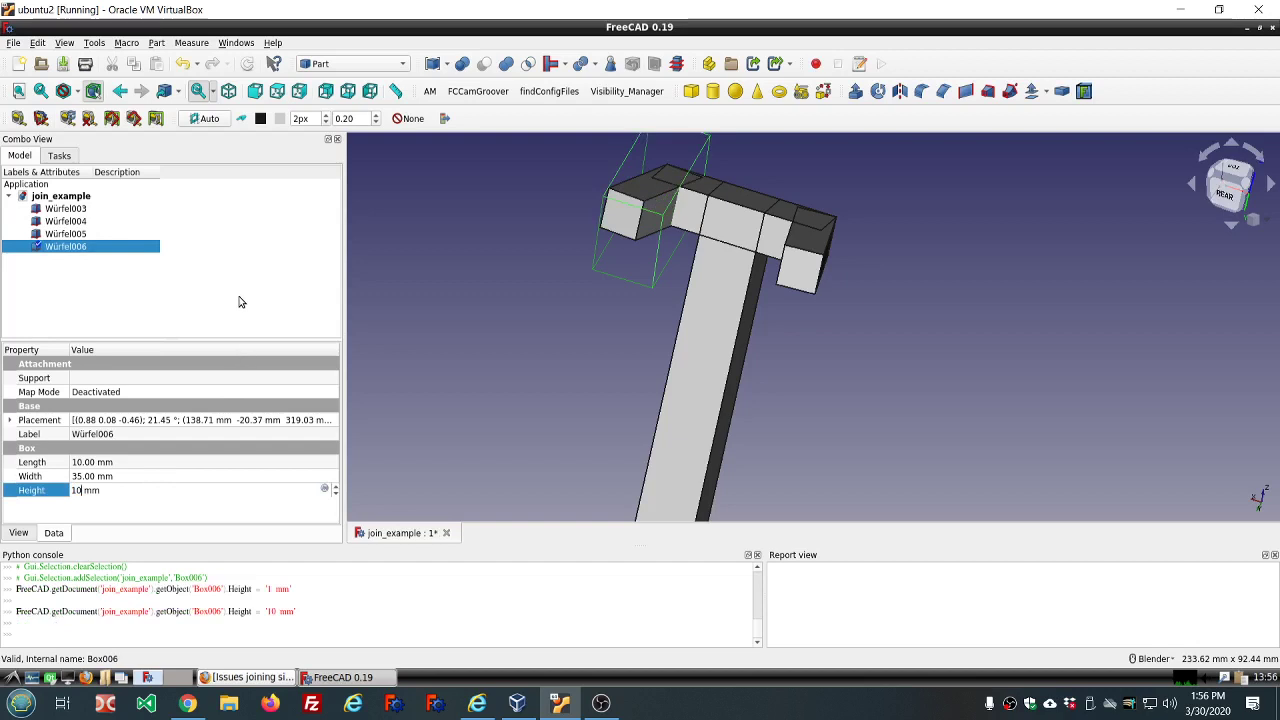
left_click(240, 302)
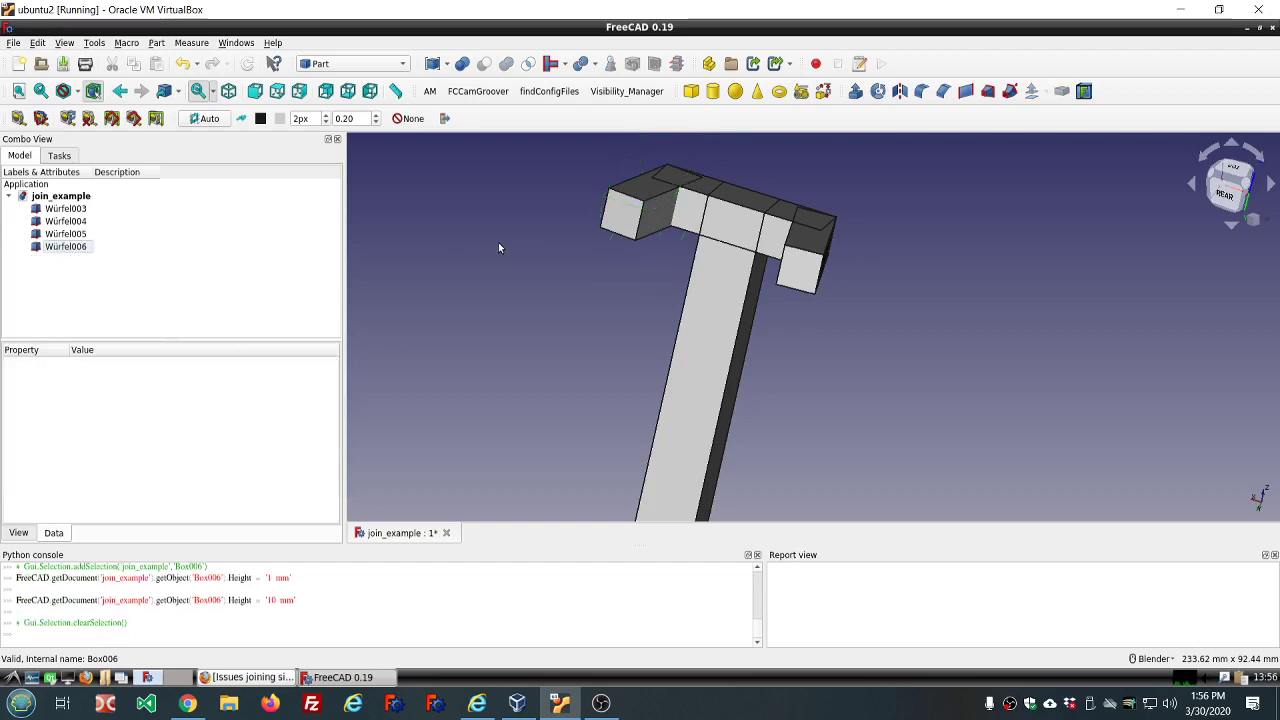
Switch to the Assembly 3 workbench.
left_click(403, 64)
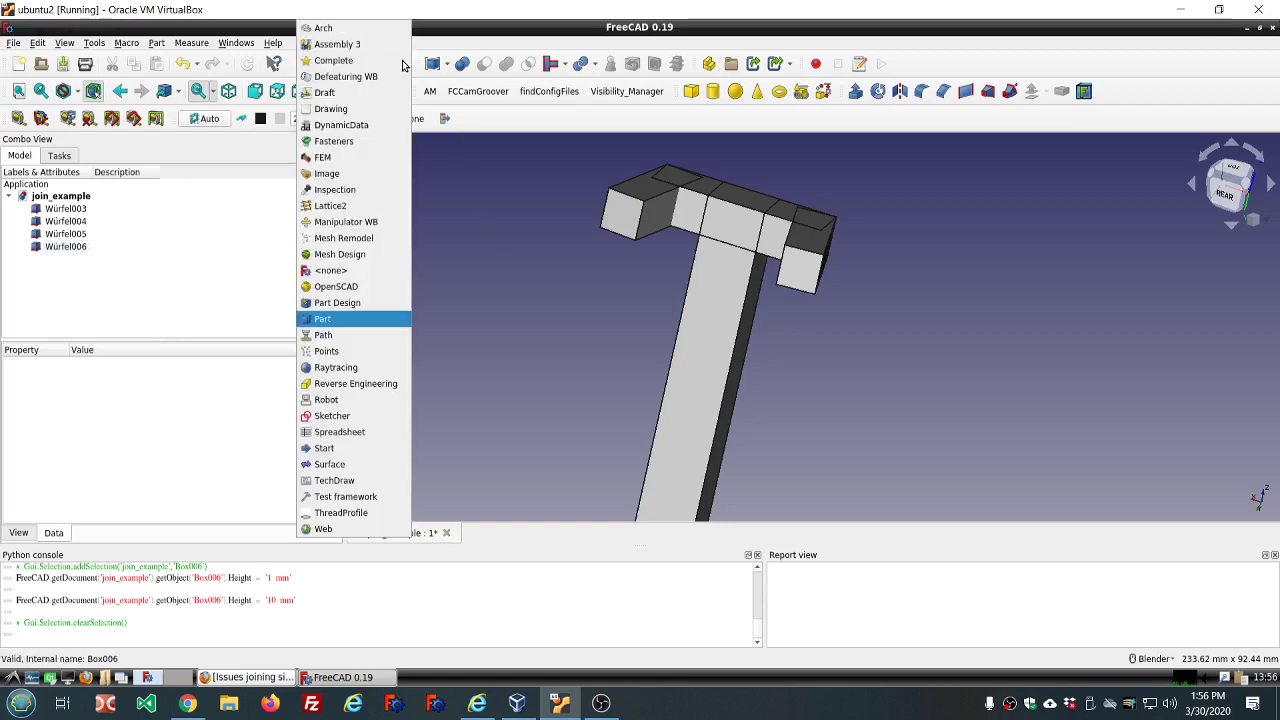
left_click(354, 45)
scroll(386, 277, "down", 4)
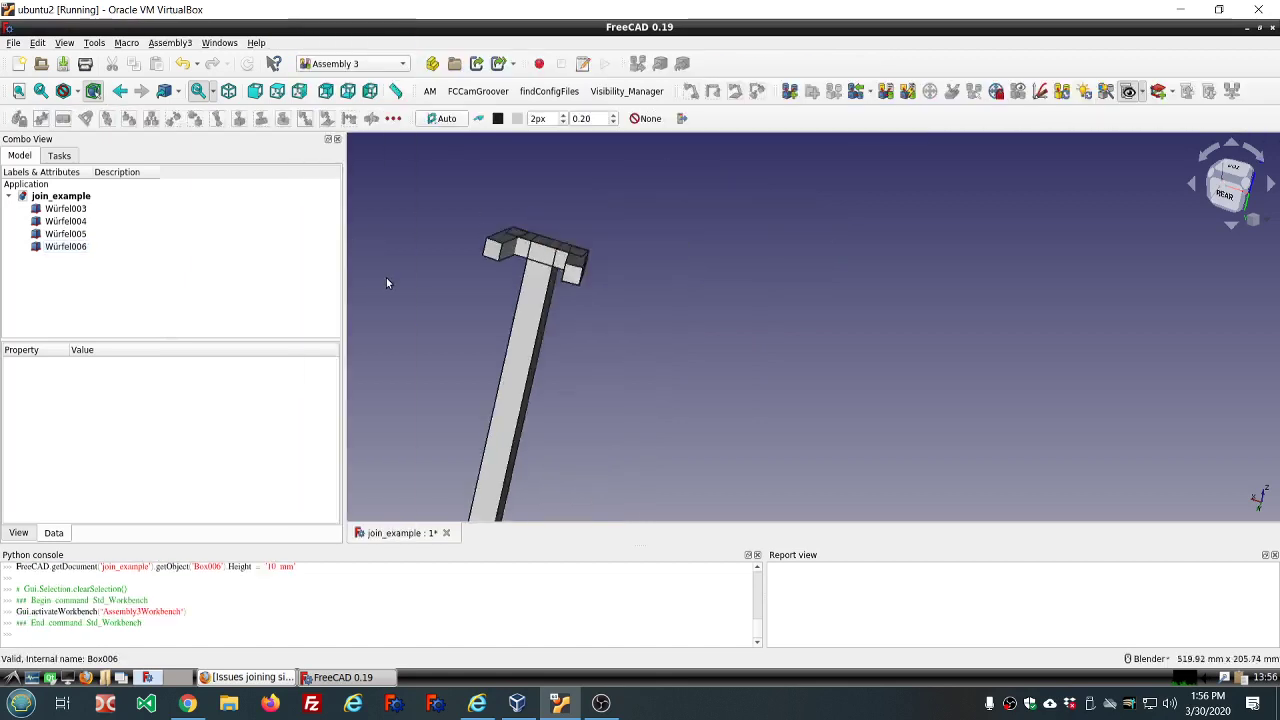
scroll(471, 240, "up", 3)
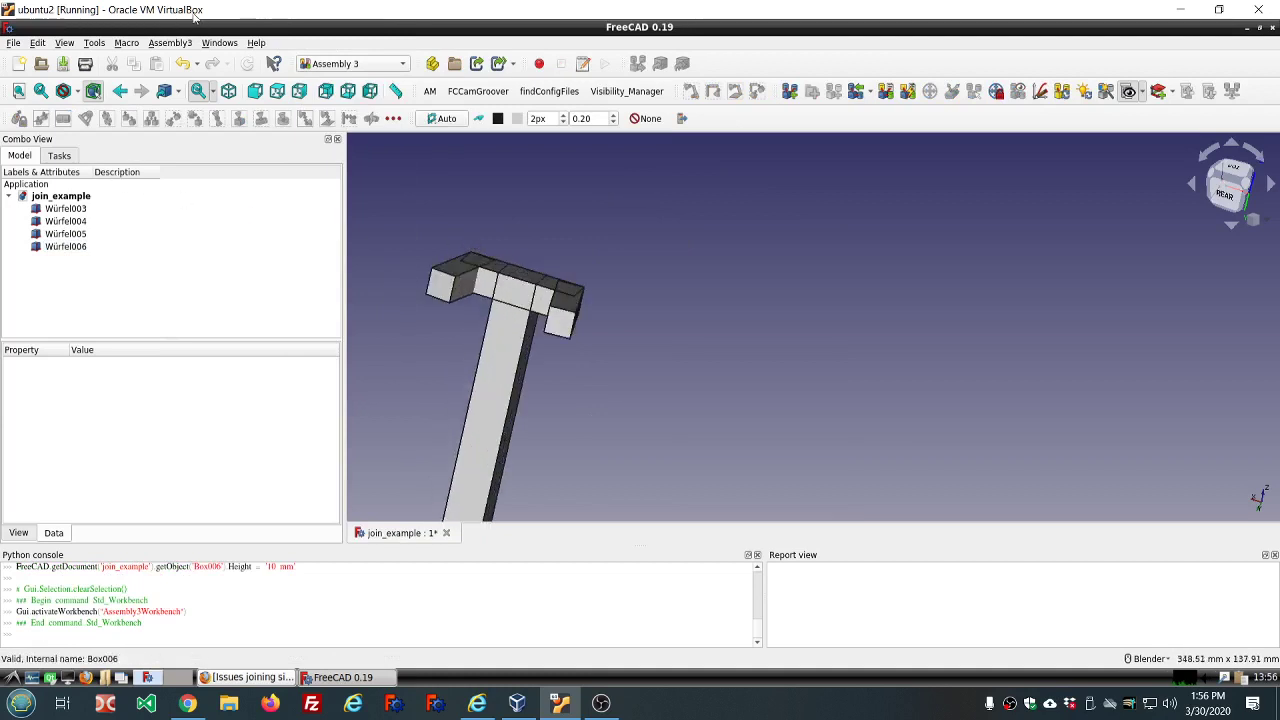
Create a new empty Assembly object with Assembly3 > Create assembly.
left_click(170, 44)
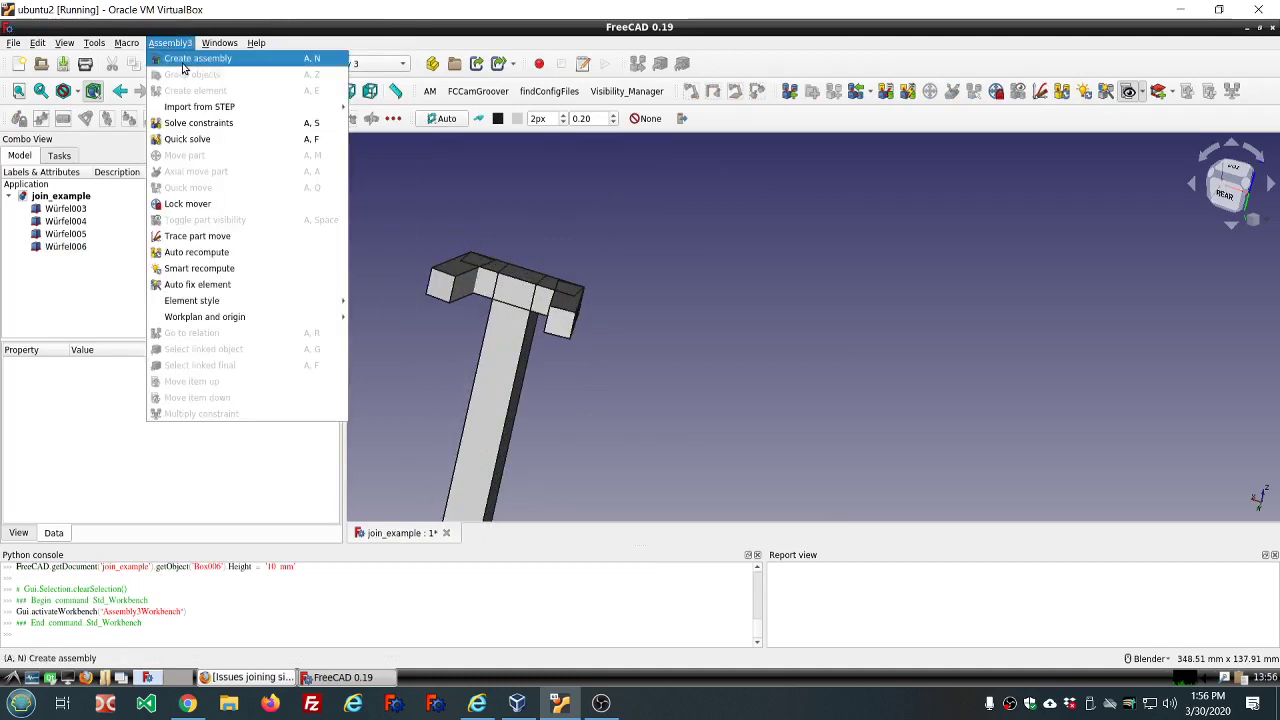
left_click(183, 67)
left_click(217, 329)
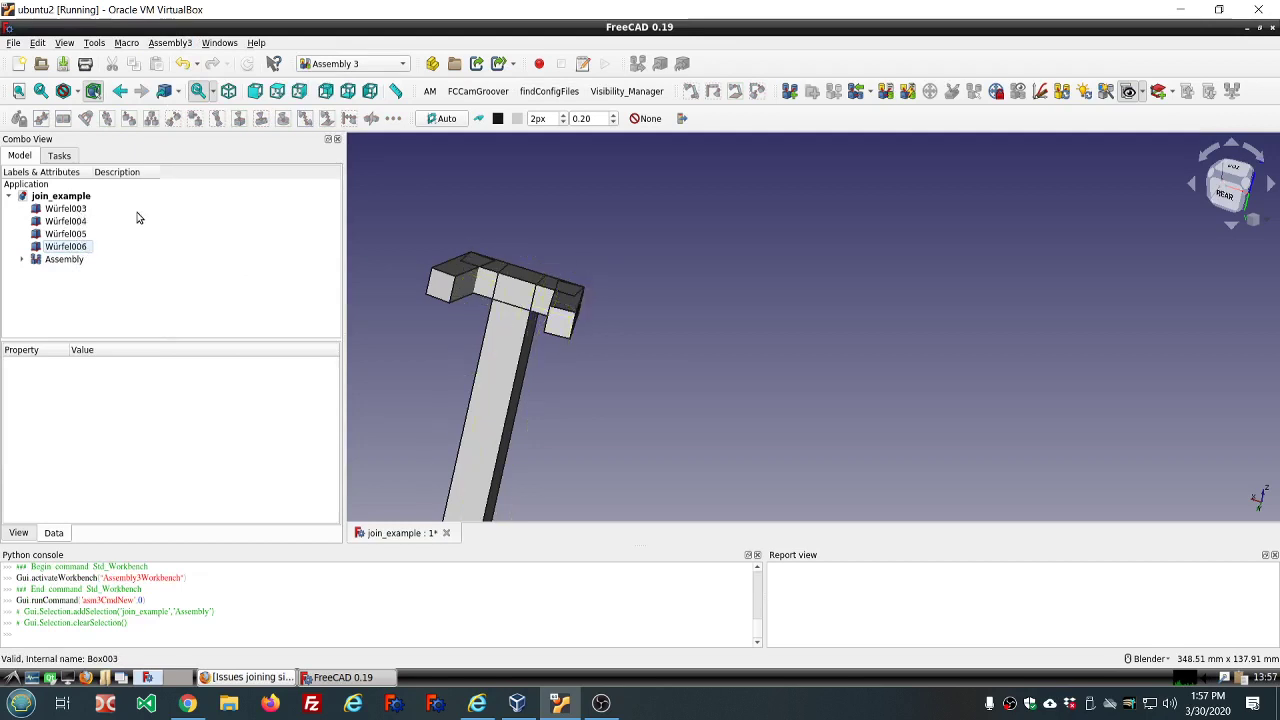
Add four empty Part containers, Part through Part003.
left_click(433, 64)
left_click(433, 64)
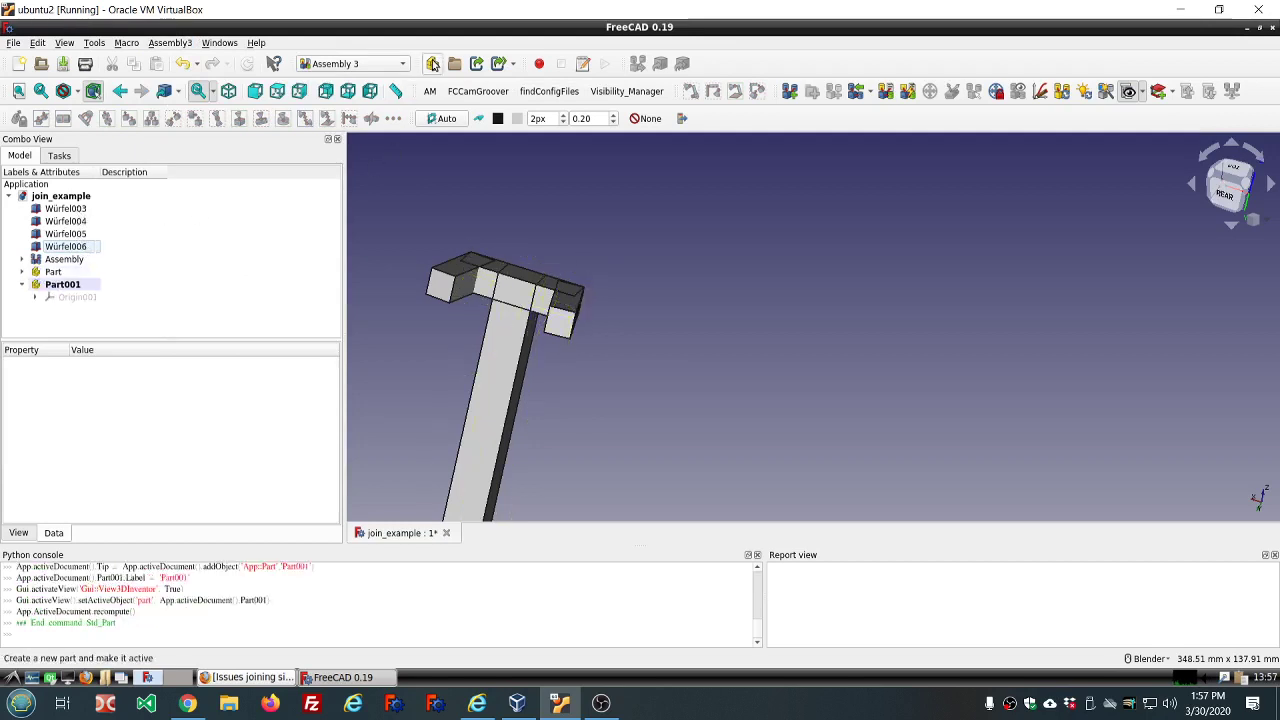
left_click(433, 64)
left_click(433, 64)
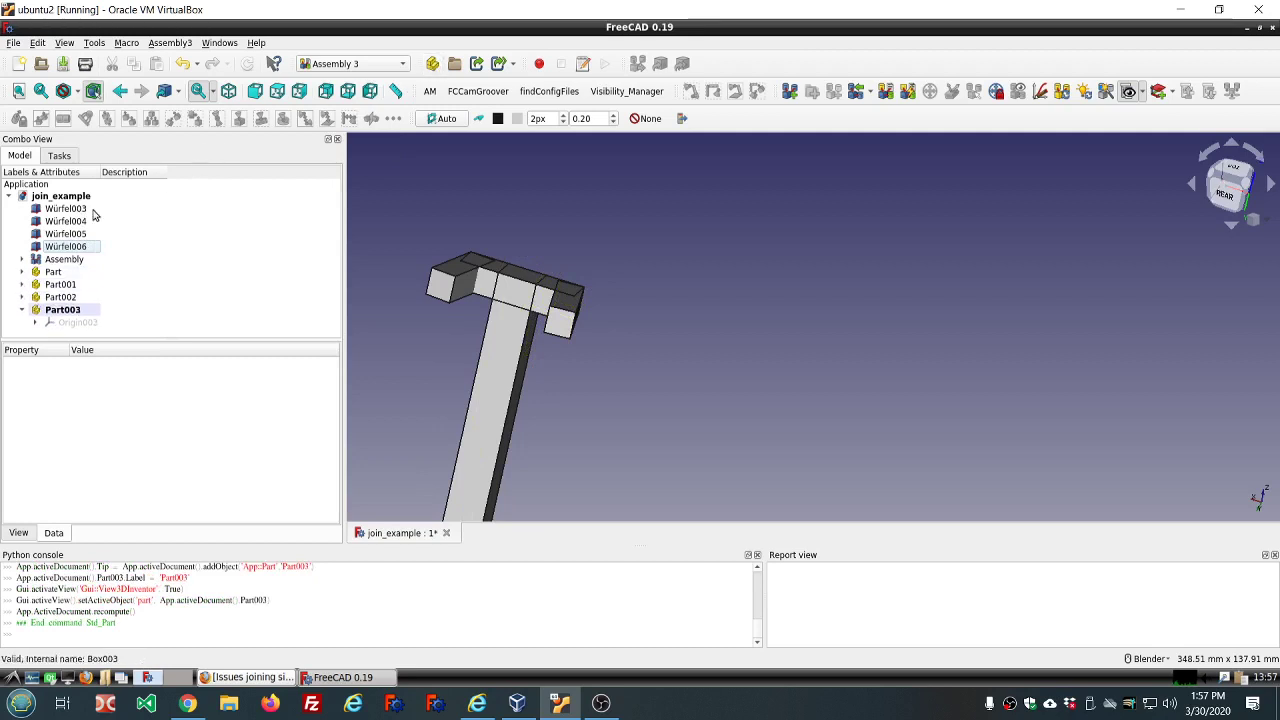
Move Würfel003, 004, 005 and 006 into Part, Part001, Part002 and Part003 respectively.
left_click_drag(80, 211, 53, 280)
left_click_drag(66, 208, 66, 279)
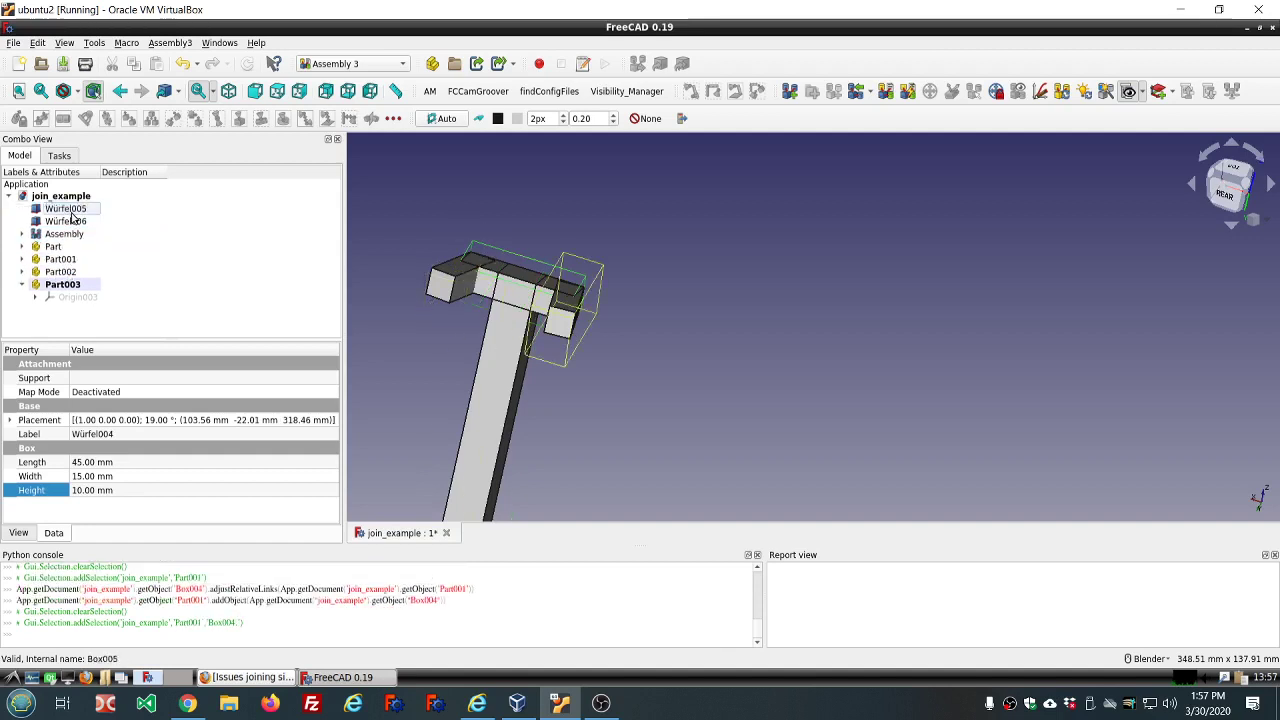
left_click_drag(68, 212, 70, 279)
left_click_drag(80, 212, 72, 276)
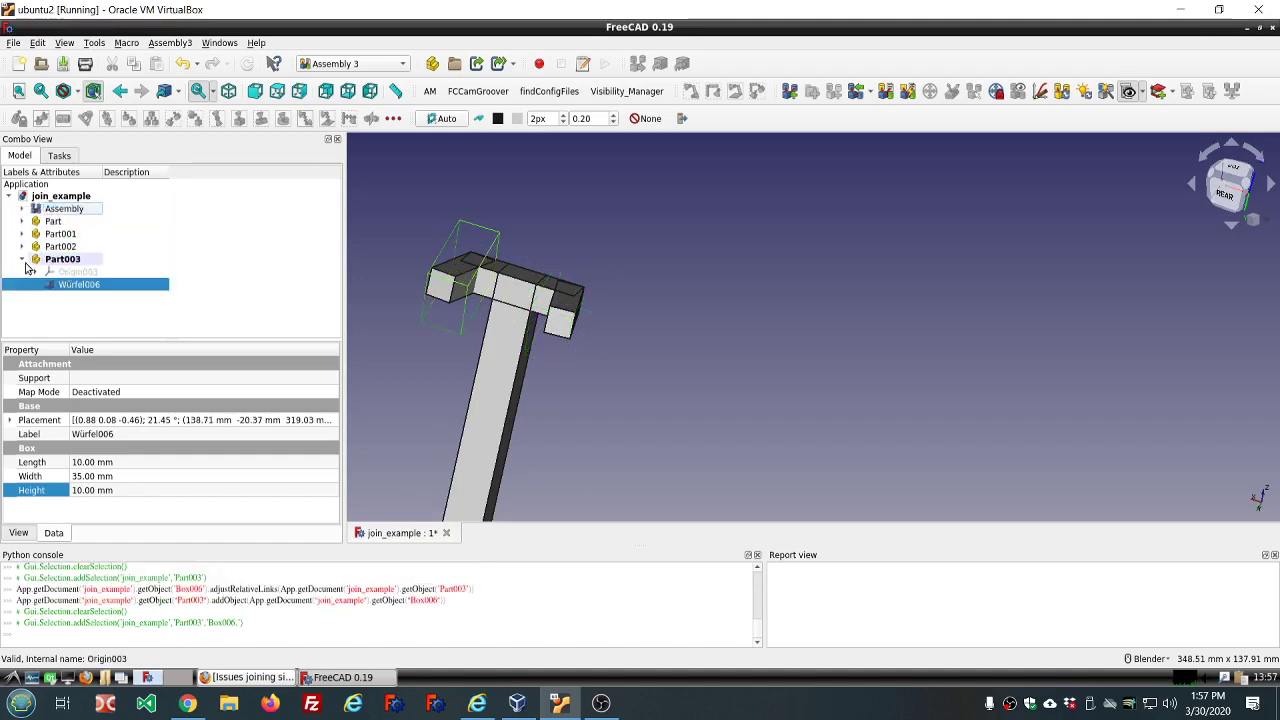
Expand Part, Part001 and Part002 to confirm each holds its box.
left_click(22, 247)
left_click(22, 234)
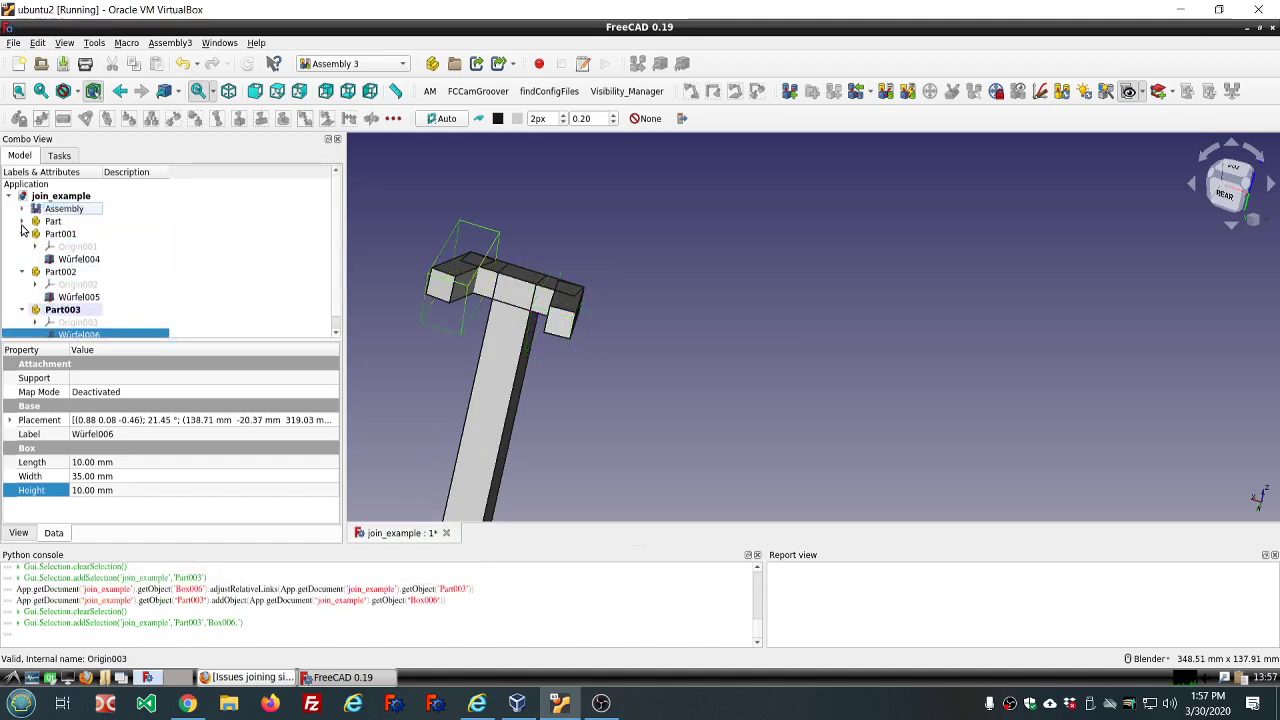
left_click(22, 221)
scroll(179, 253, "down", 1)
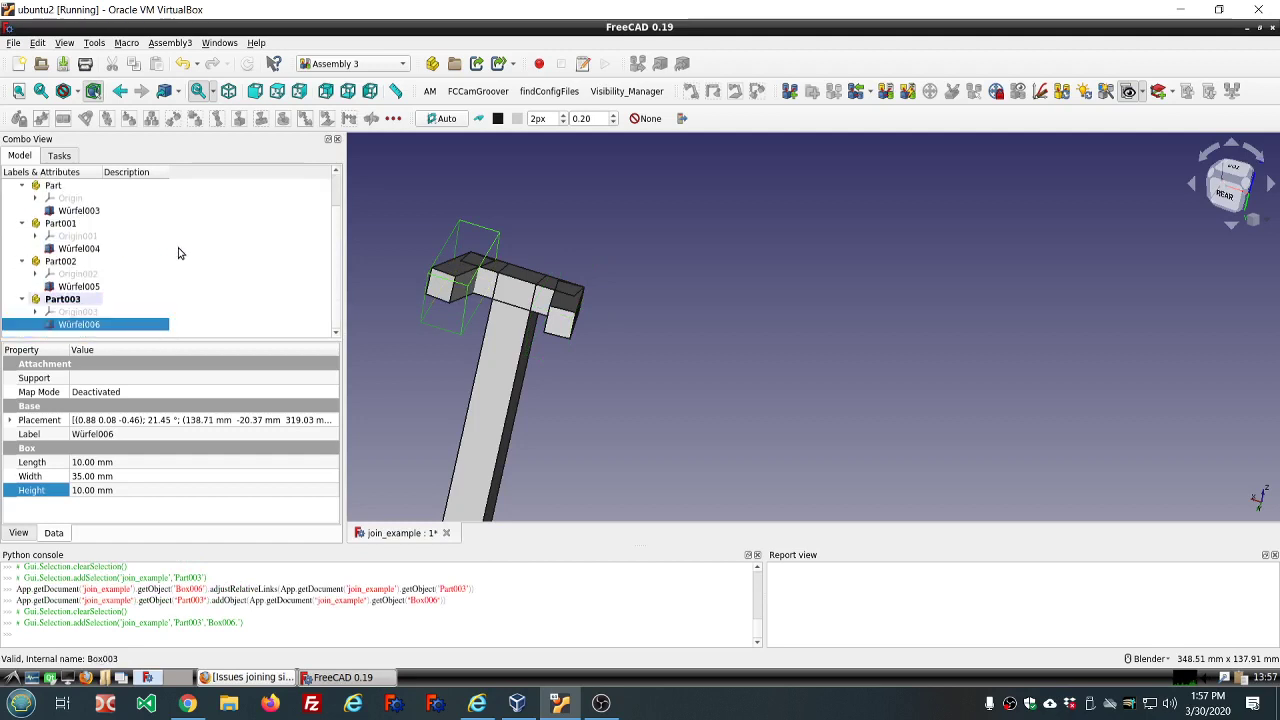
scroll(120, 228, "up", 1)
Collapse all four Part groups and select Part through Part003 together.
left_click(22, 221)
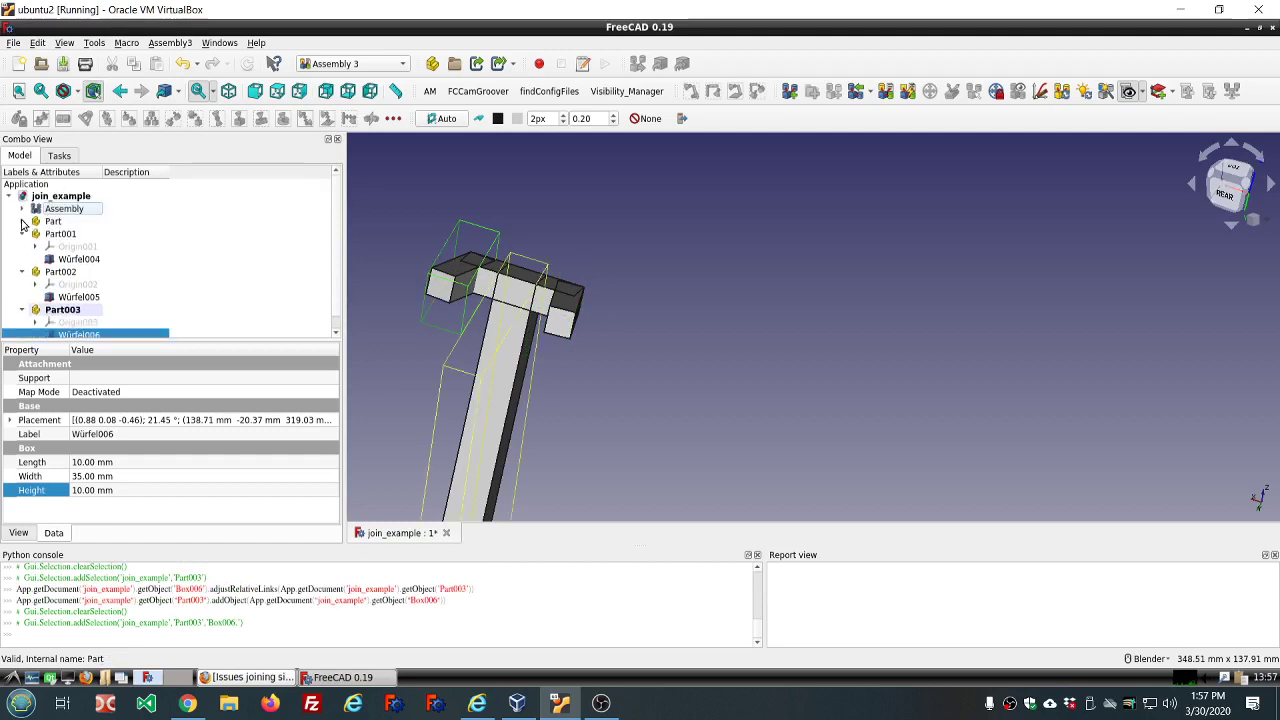
left_click(22, 234)
left_click(22, 246)
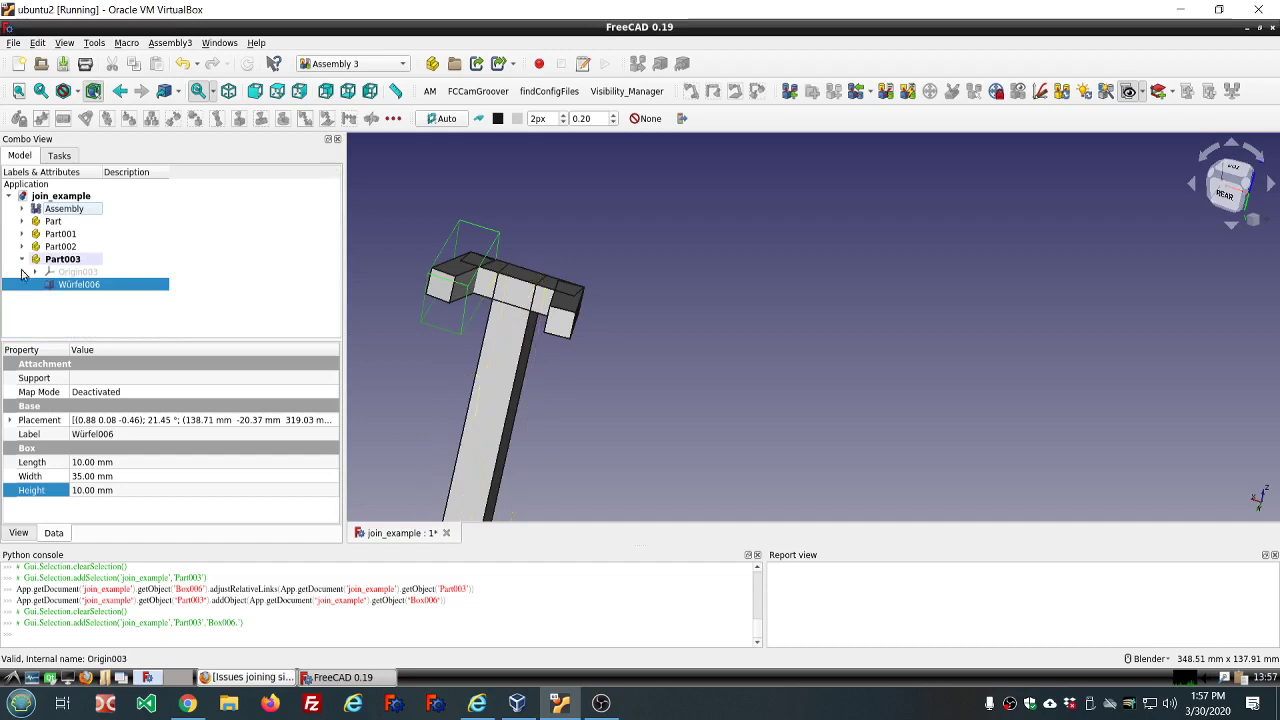
left_click(22, 259)
left_click(52, 259)
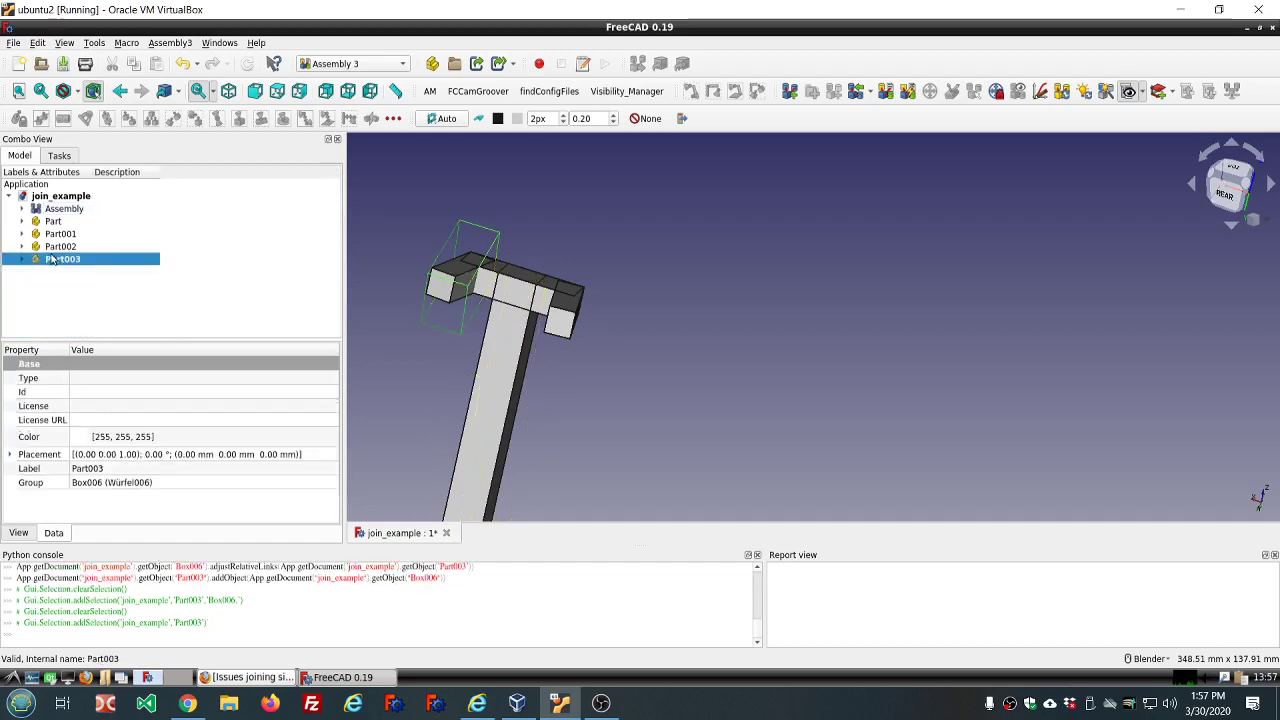
left_click(55, 224, "shift")
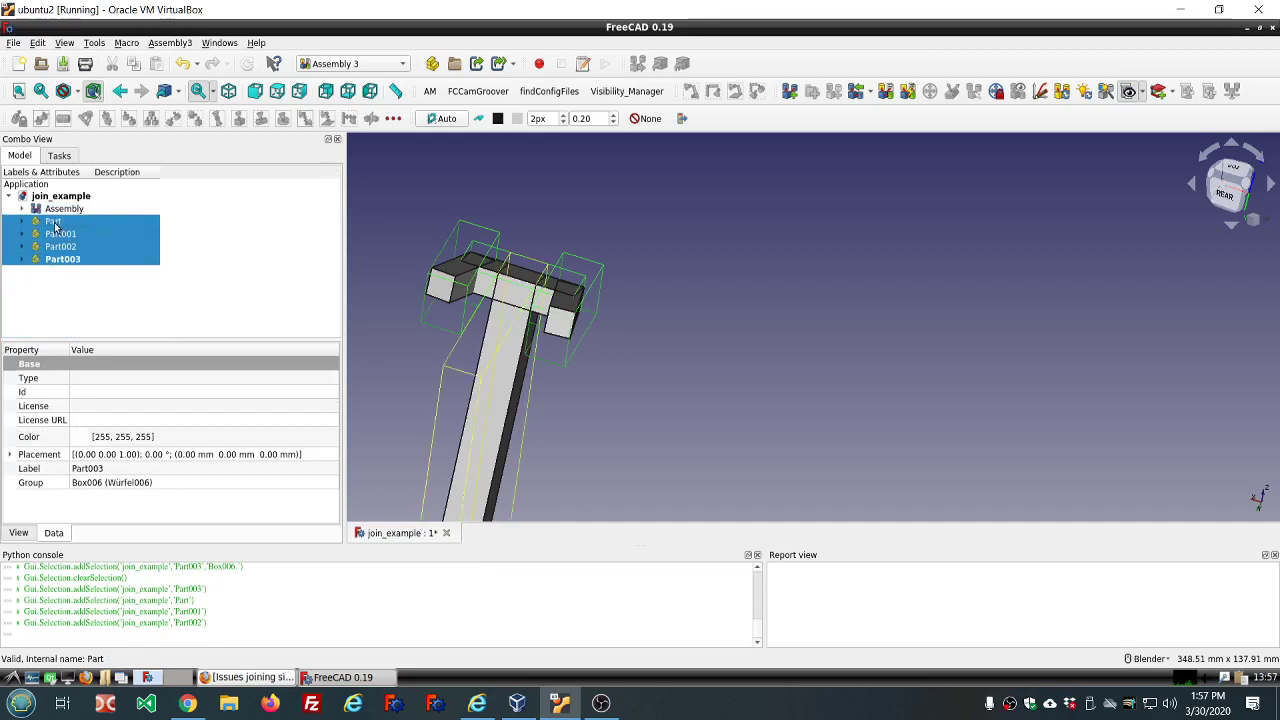
Move Part through Part003 into the Assembly and verify them under its Parts group.
left_click_drag(55, 224, 57, 211)
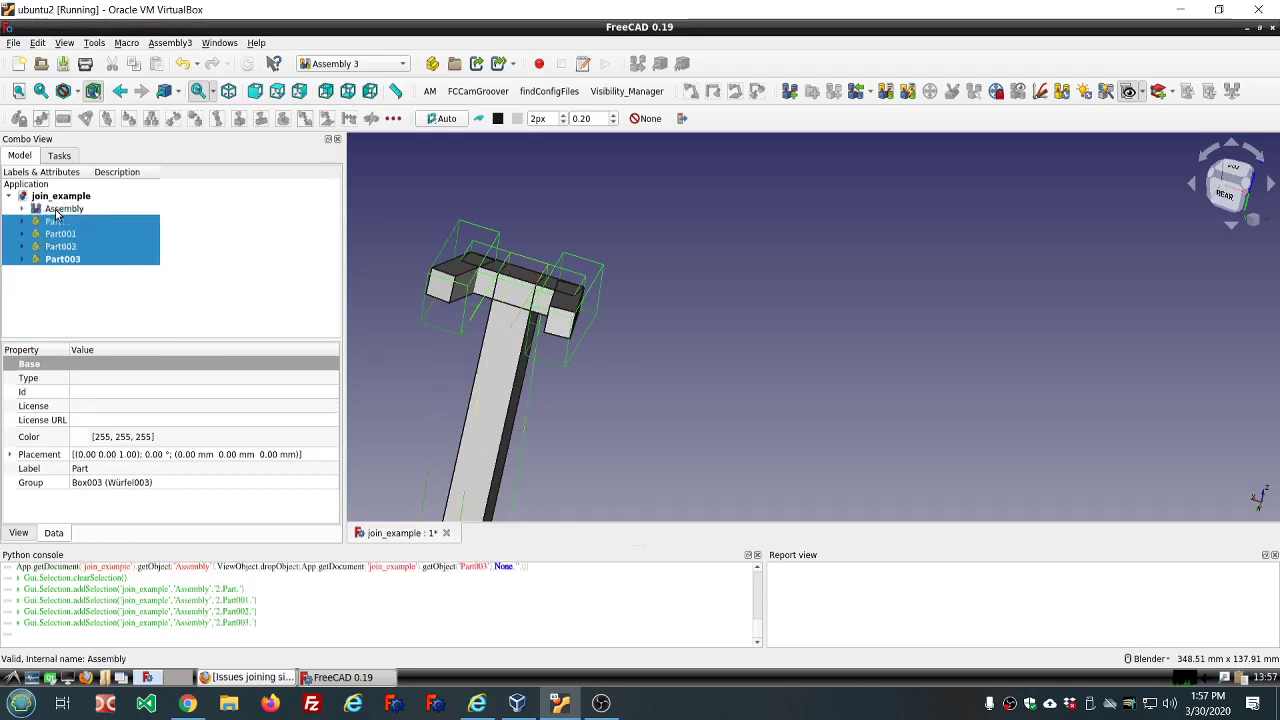
left_click(21, 209)
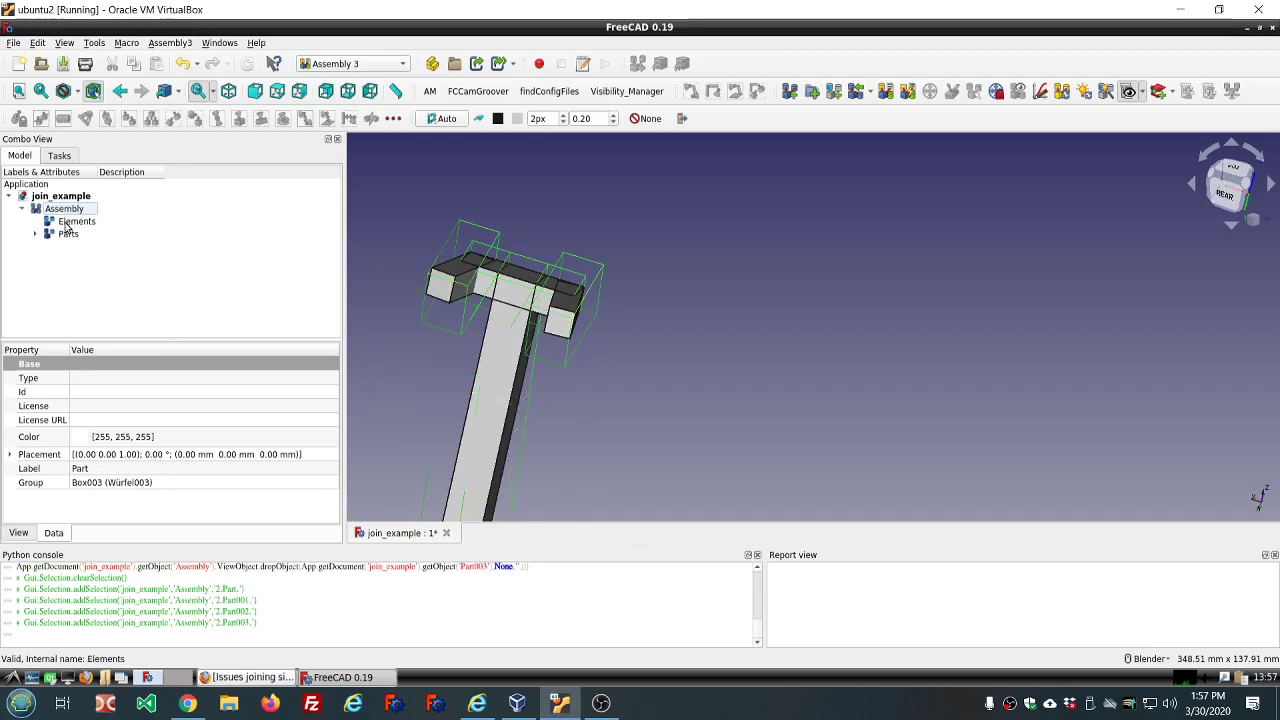
left_click(35, 234)
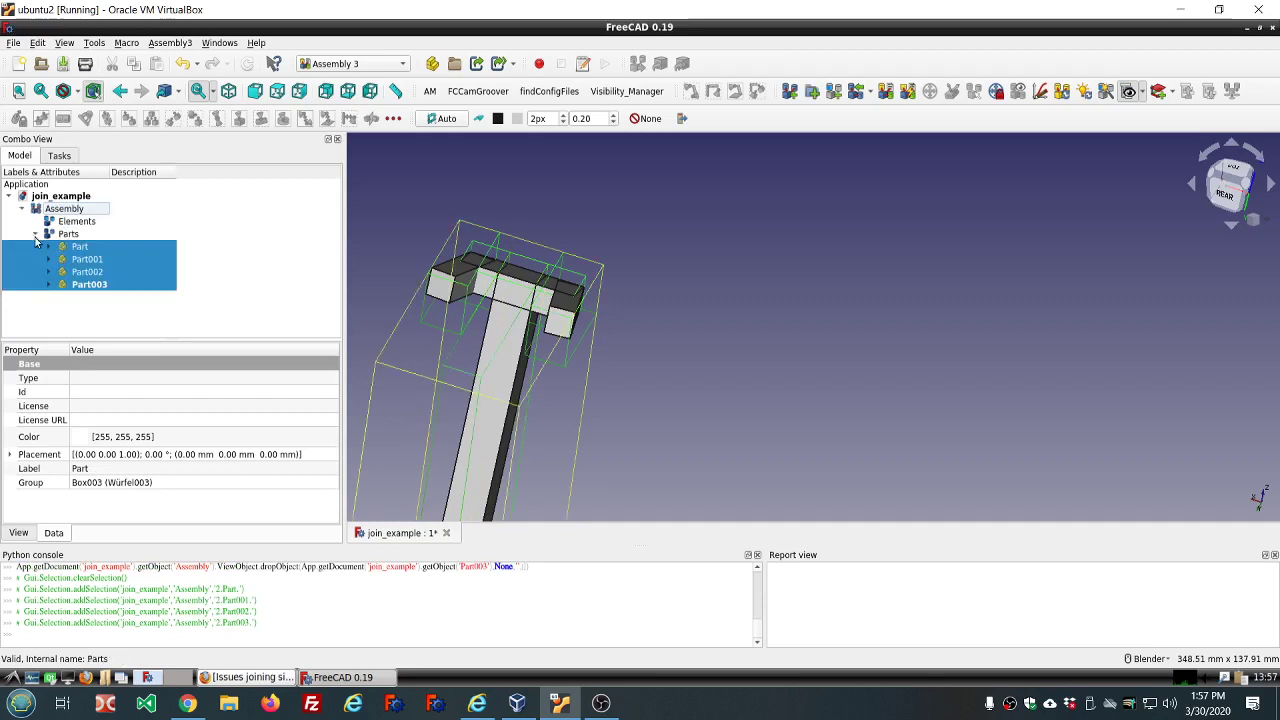
left_click(47, 247)
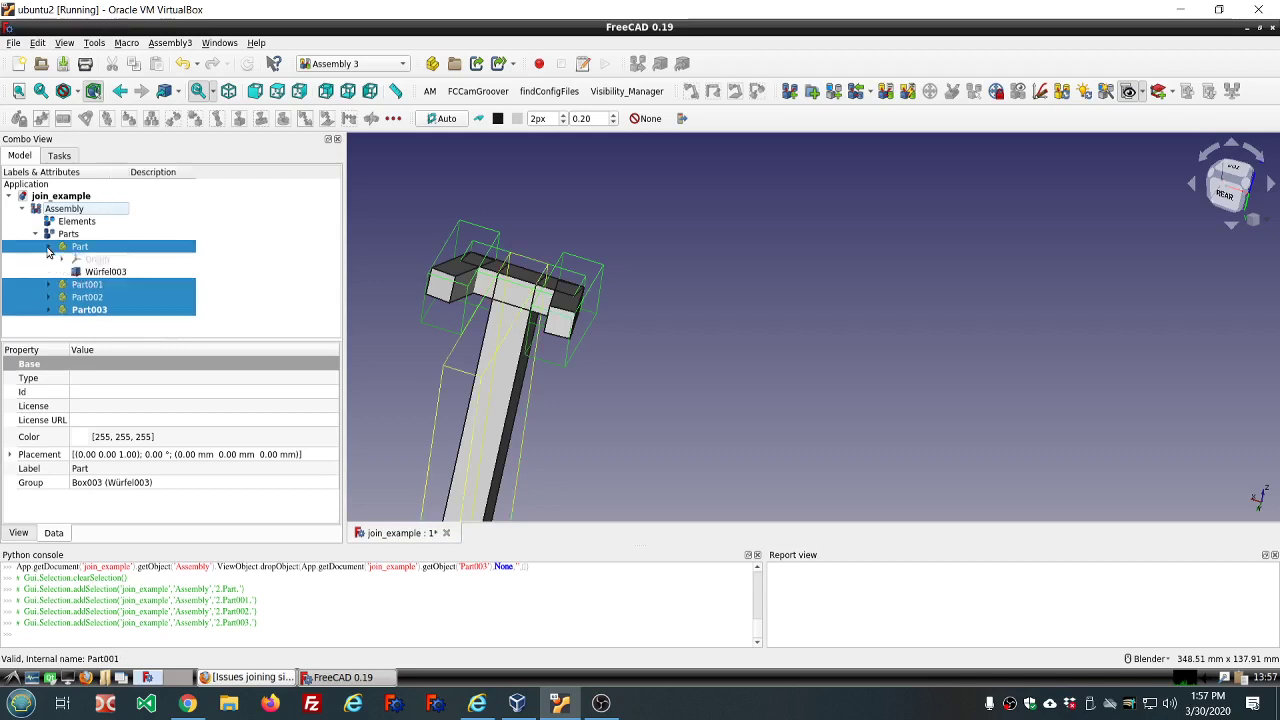
left_click(46, 247)
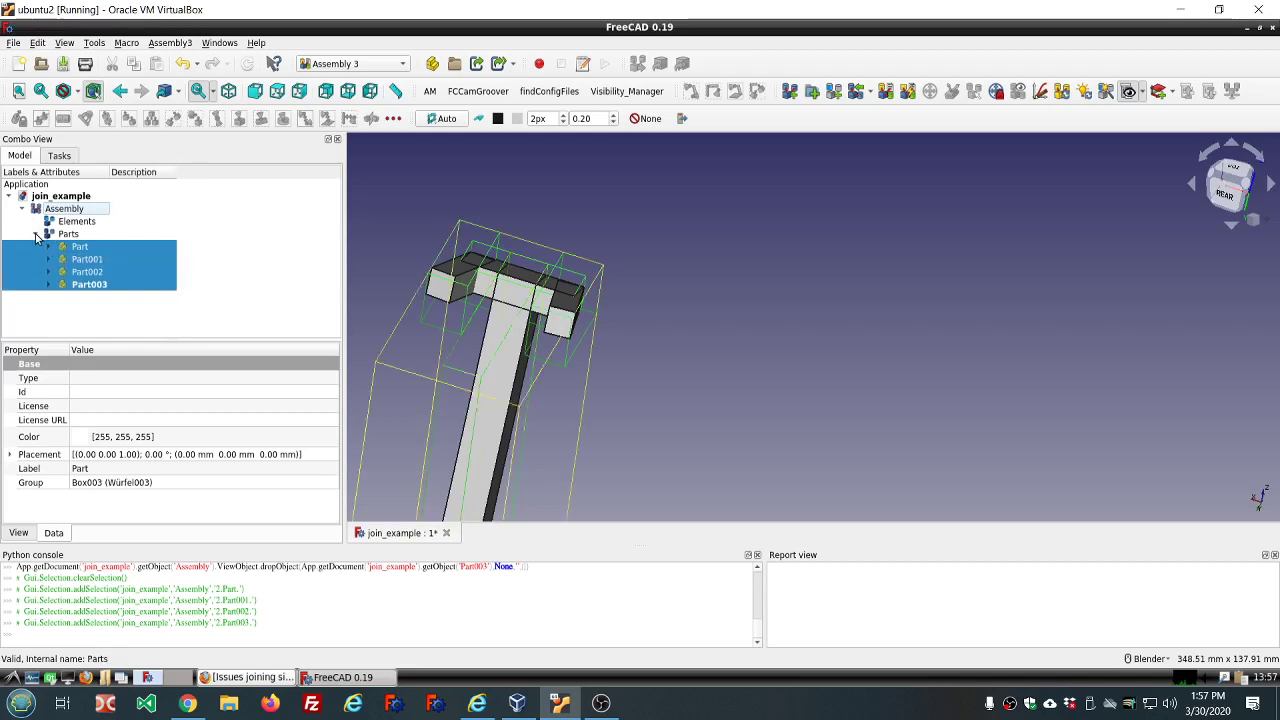
left_click(36, 236)
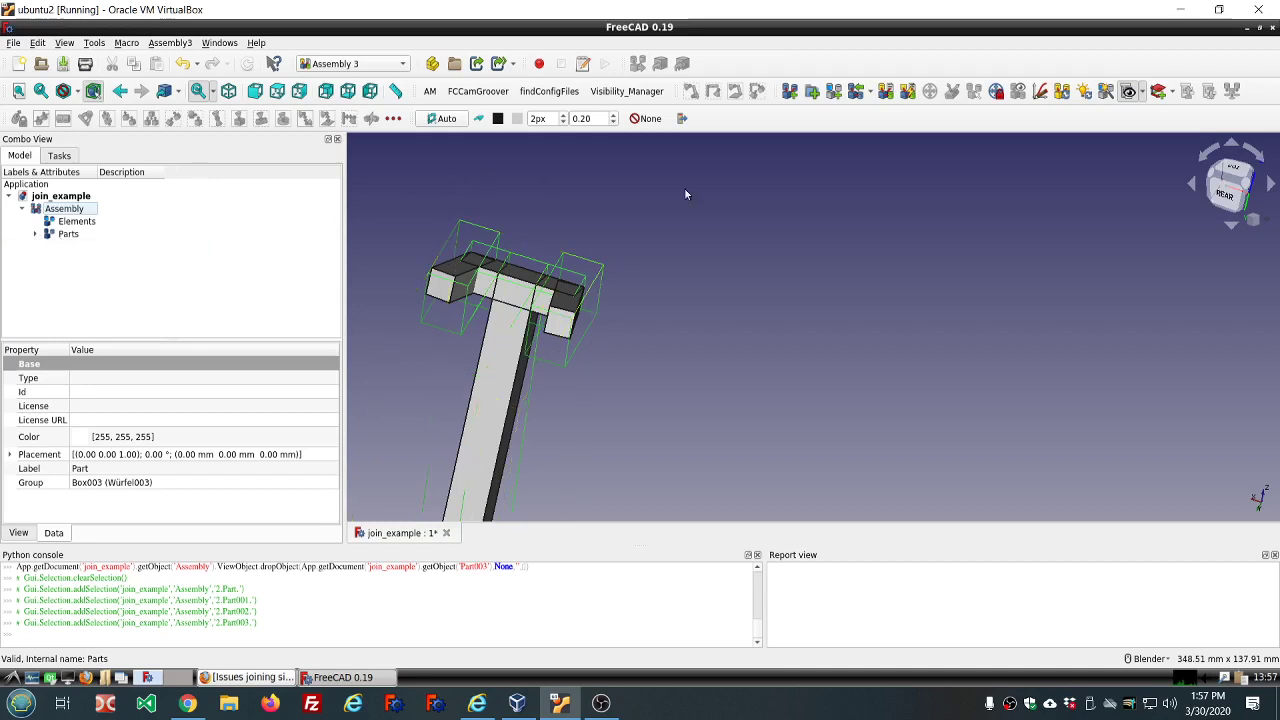
left_click(705, 270)
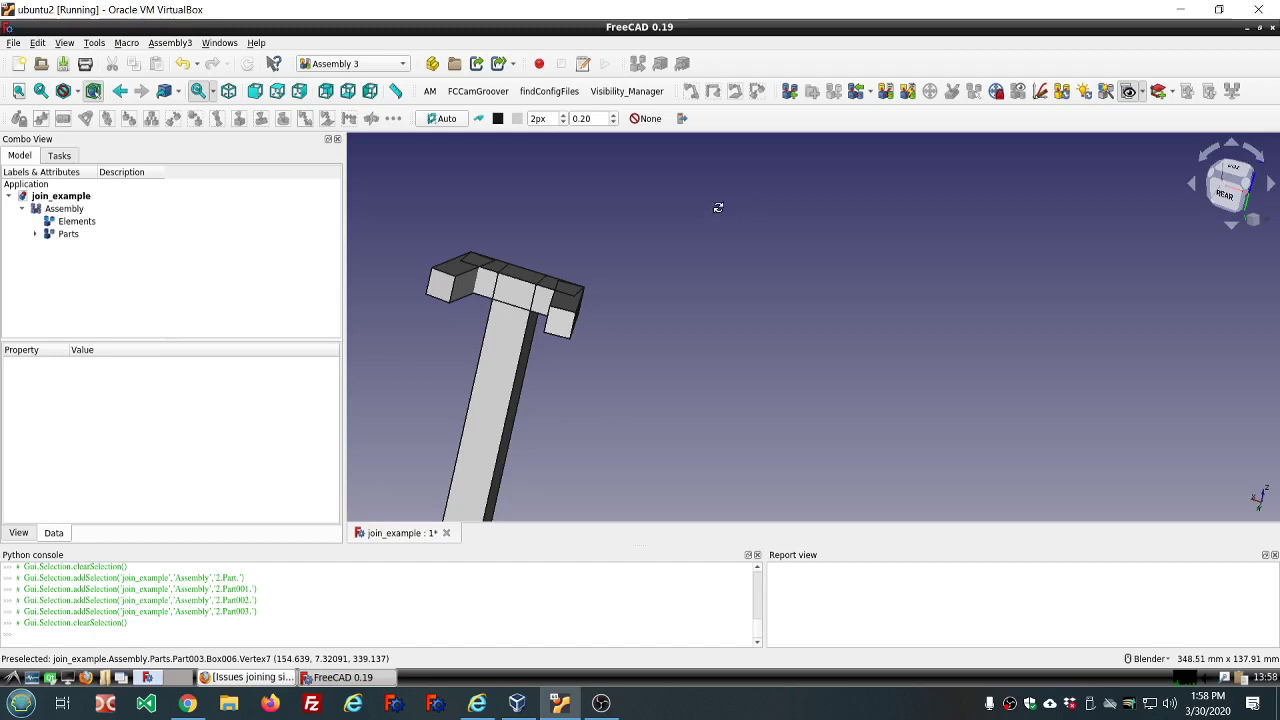
middle_click_drag(717, 209, 805, 249)
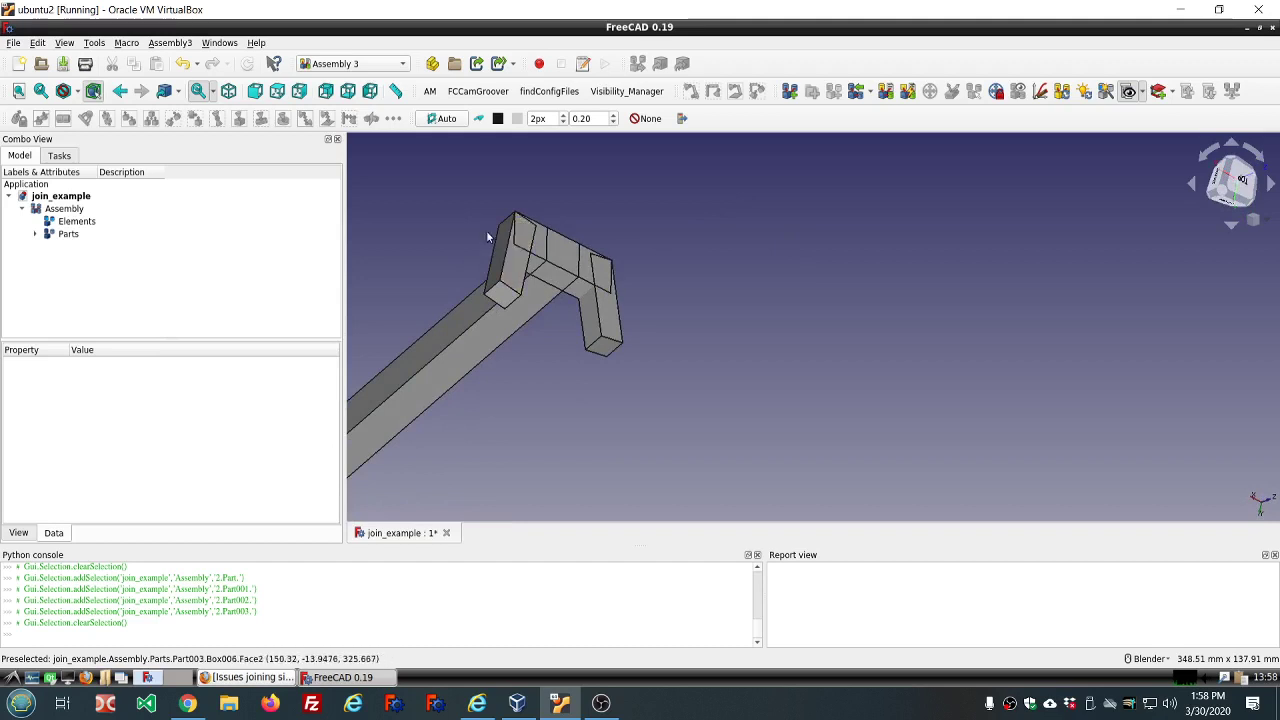
scroll(486, 221, "up", 3)
scroll(560, 209, "up", 5)
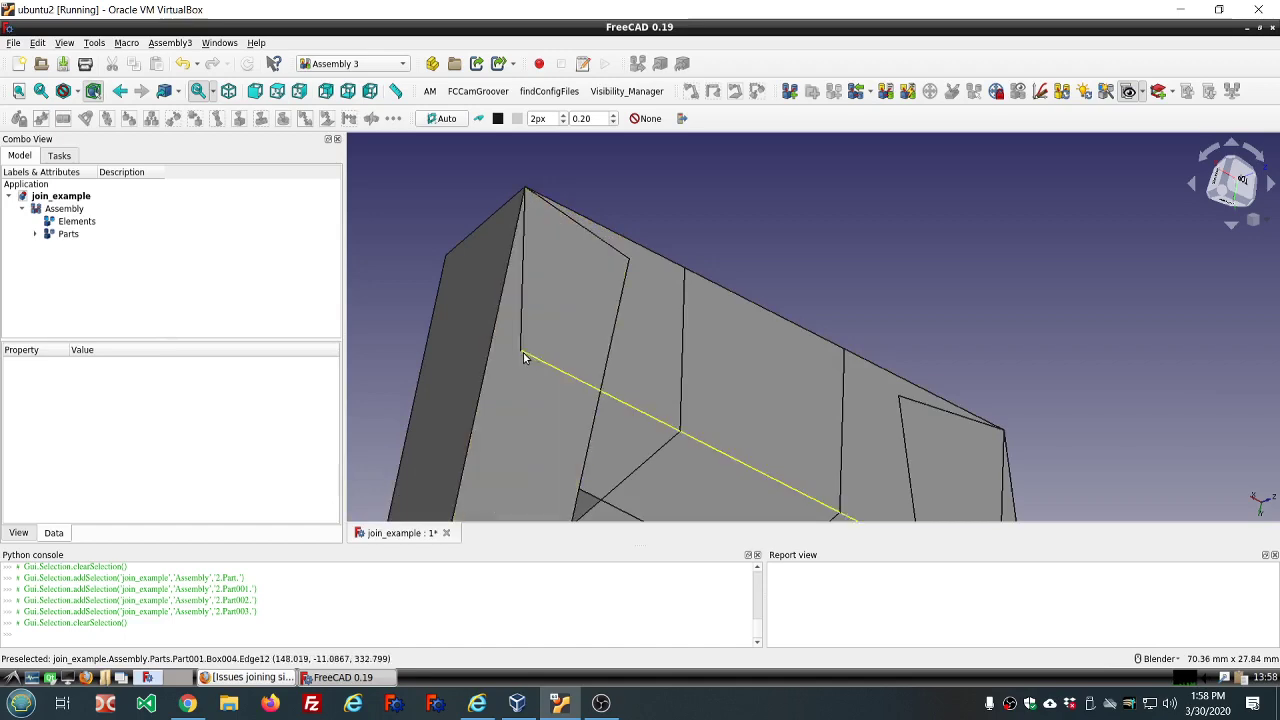
scroll(524, 358, "up", 8)
scroll(521, 358, "up", 4)
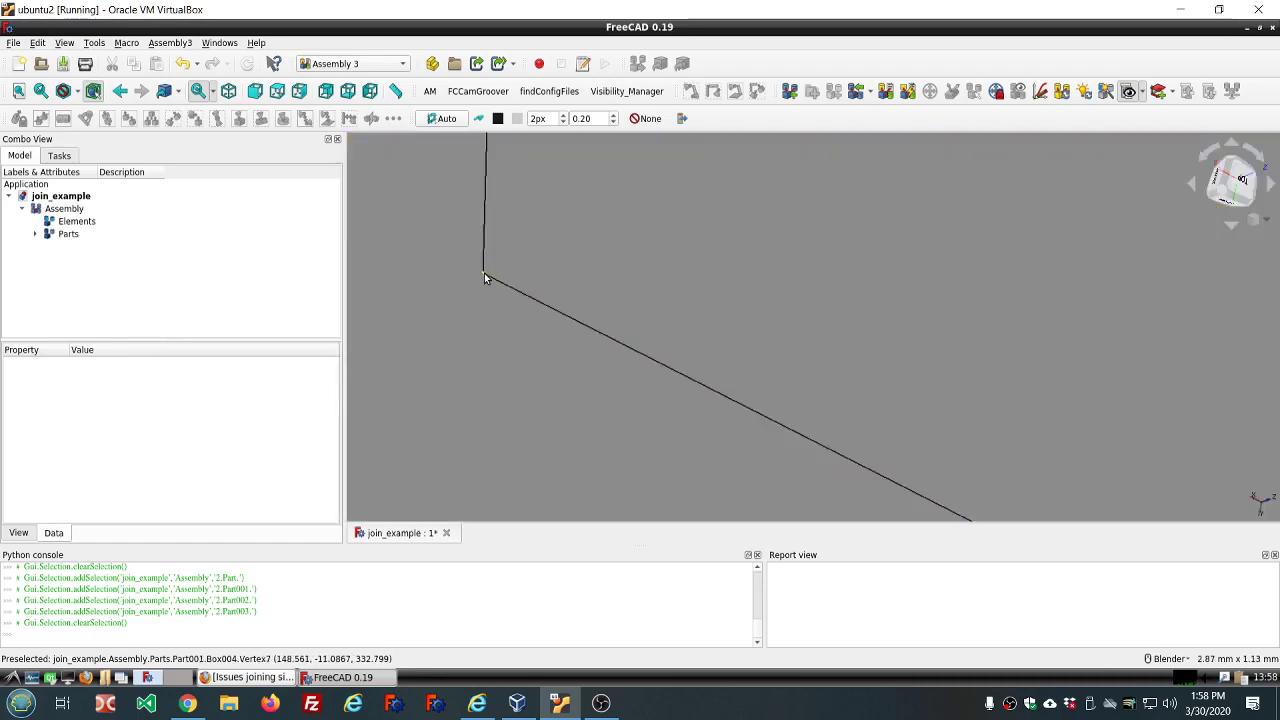
scroll(486, 275, "down", 16)
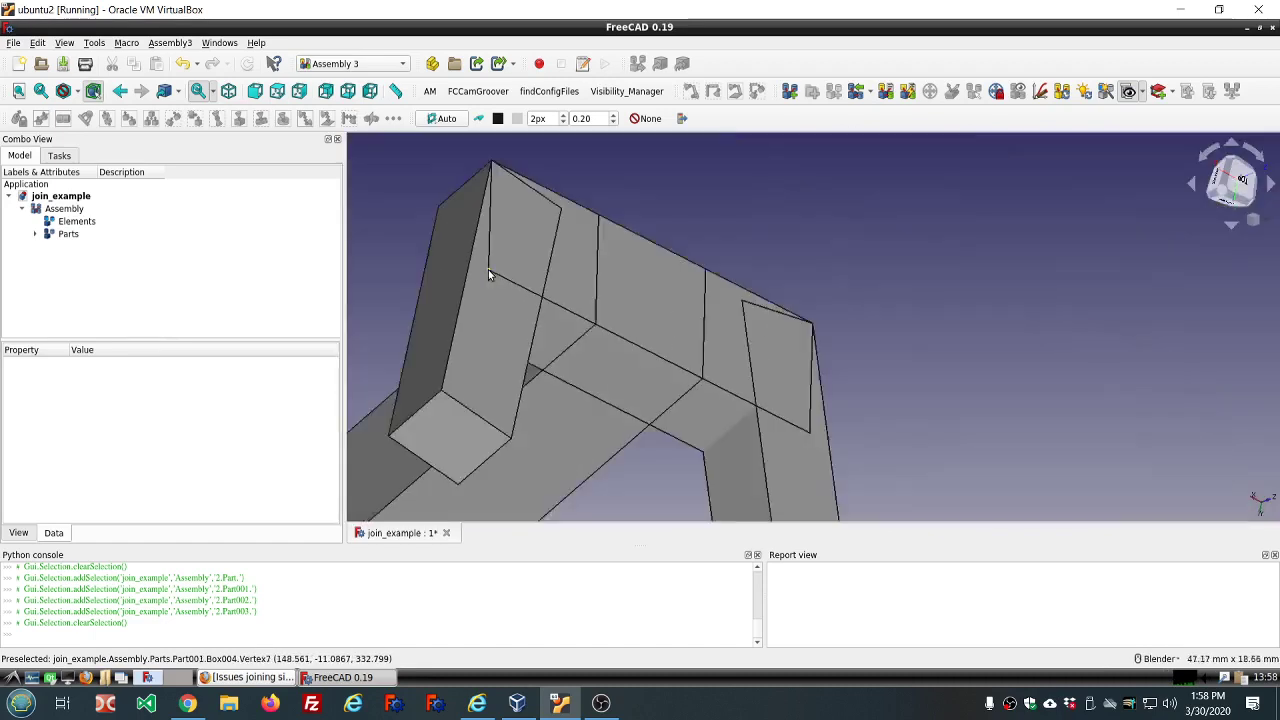
scroll(488, 220, "up", 9)
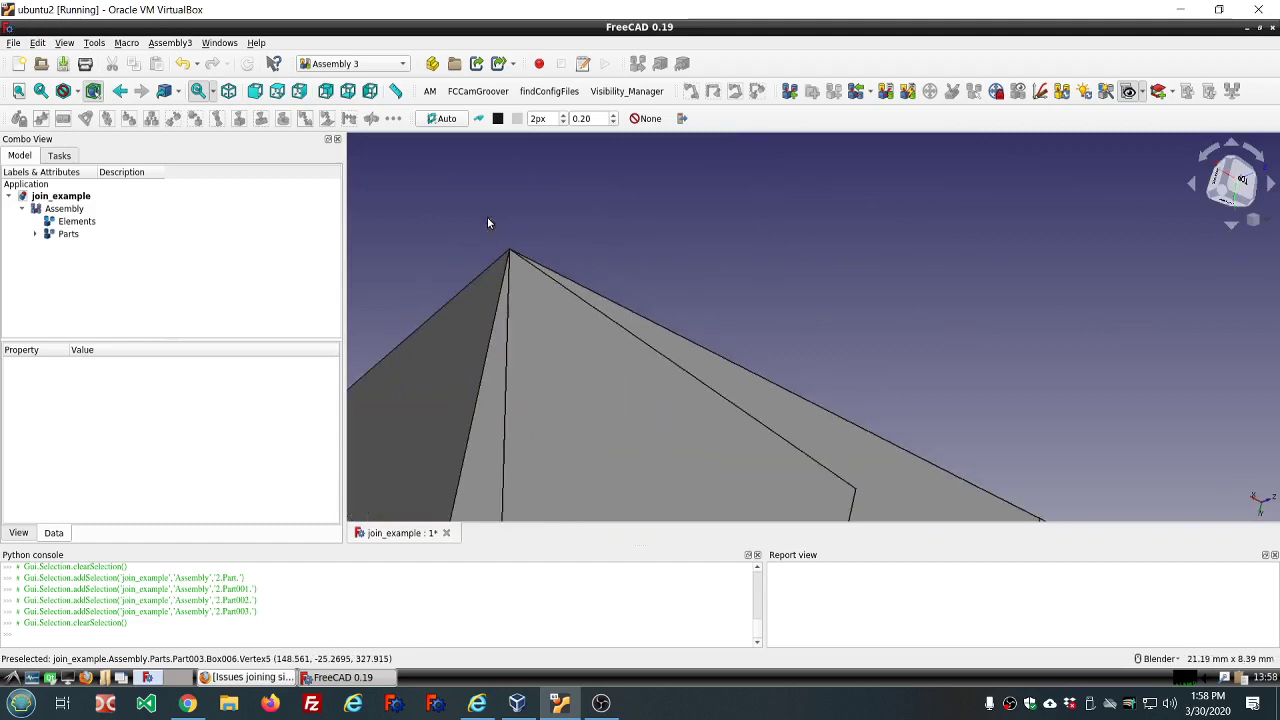
scroll(507, 253, "up", 3)
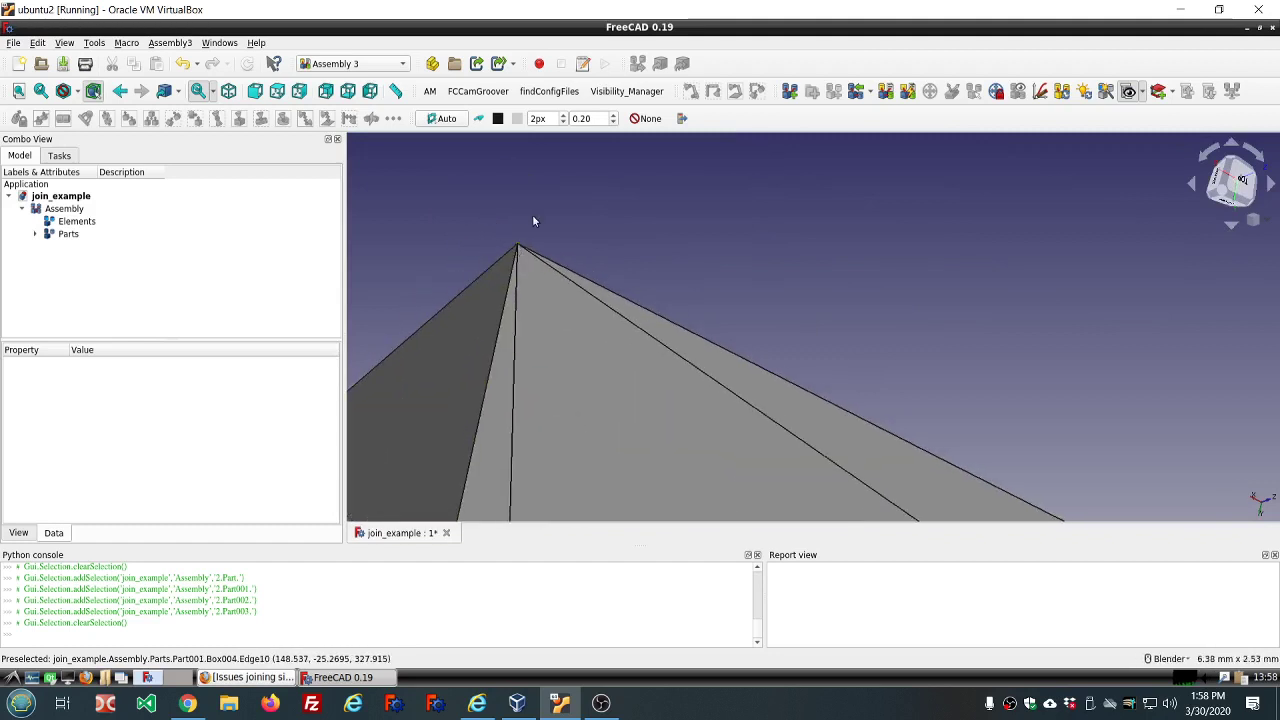
scroll(464, 230, "down", 7)
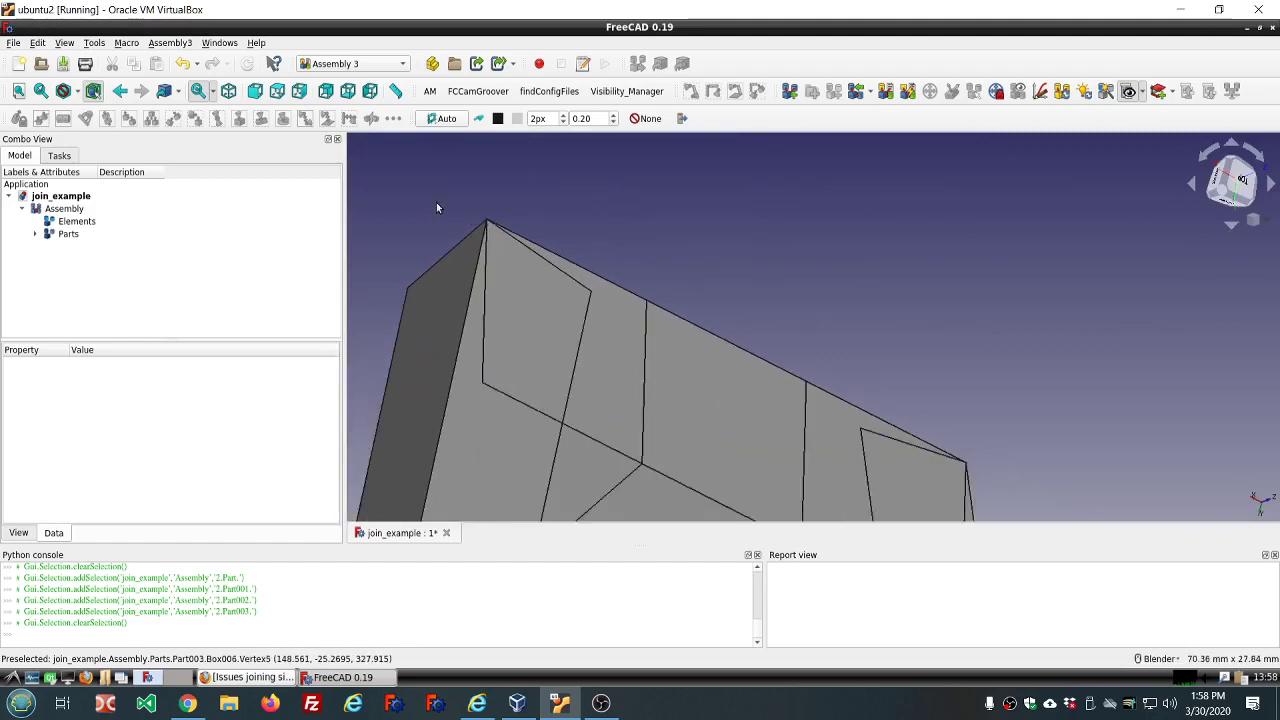
middle_click_drag(436, 207, 548, 233)
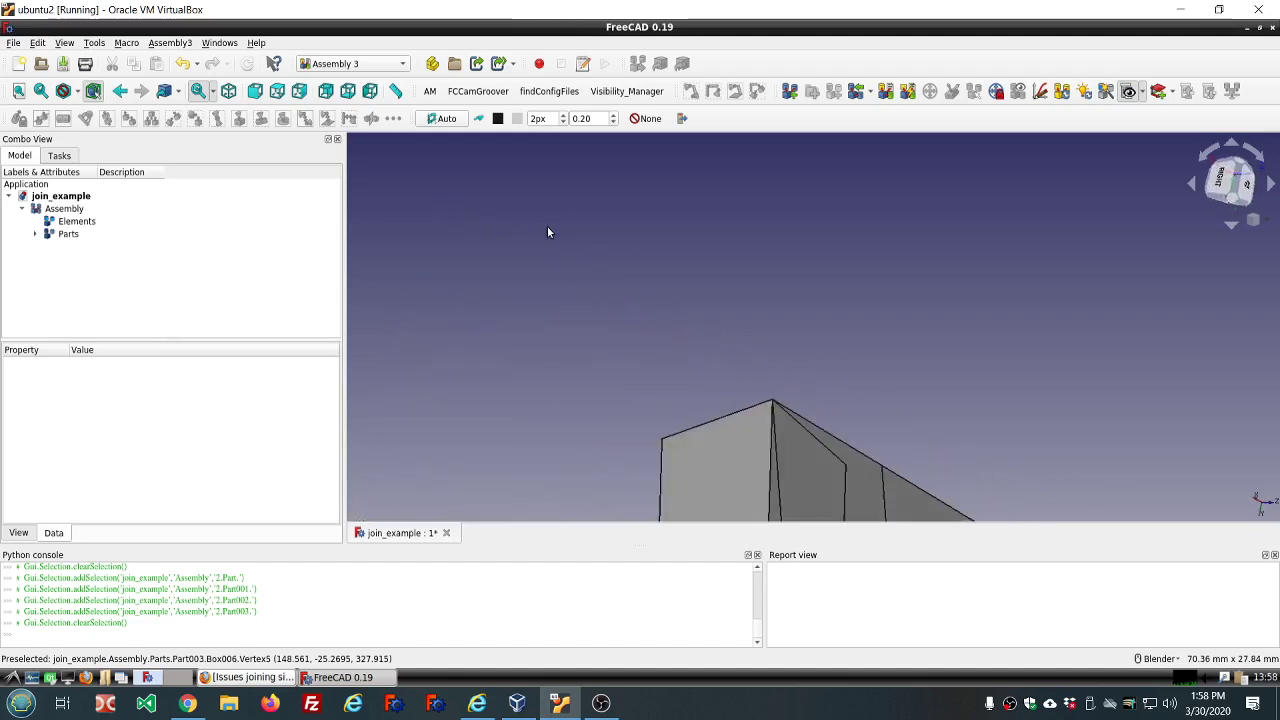
scroll(548, 232, "down", 3)
scroll(612, 286, "up", 3)
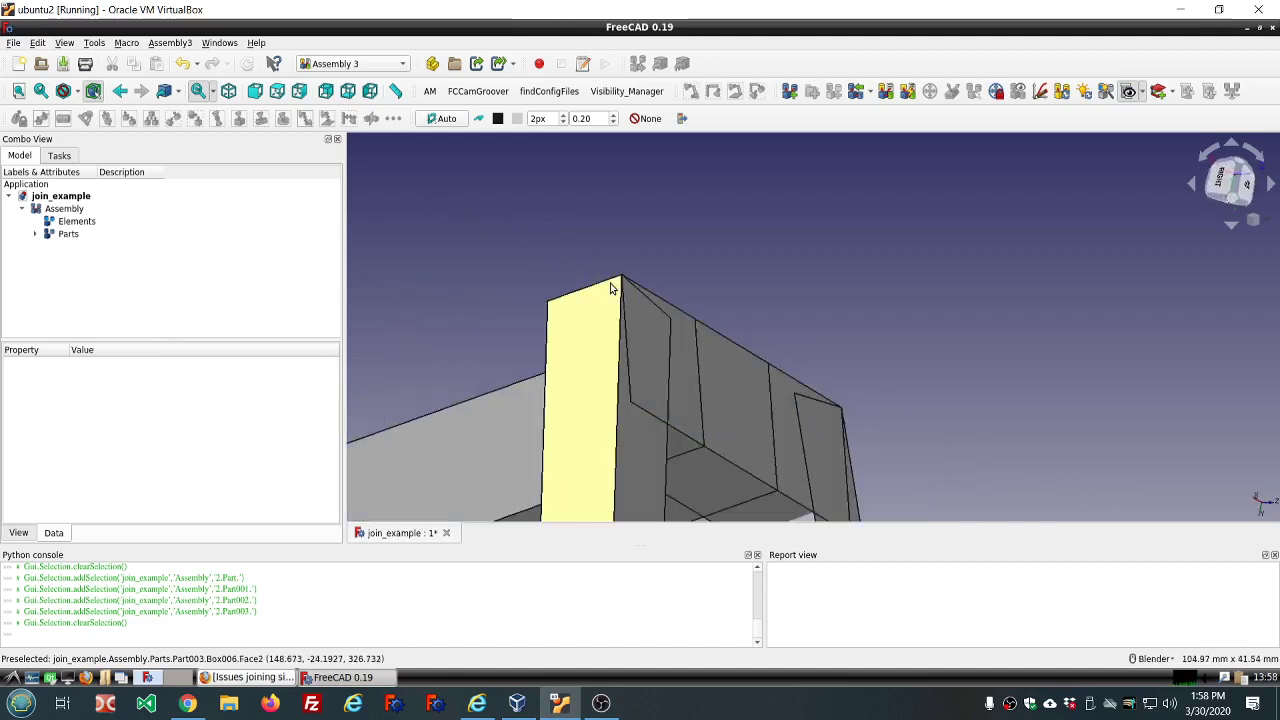
middle_click_drag(889, 280, 920, 284)
scroll(920, 284, "down", 5)
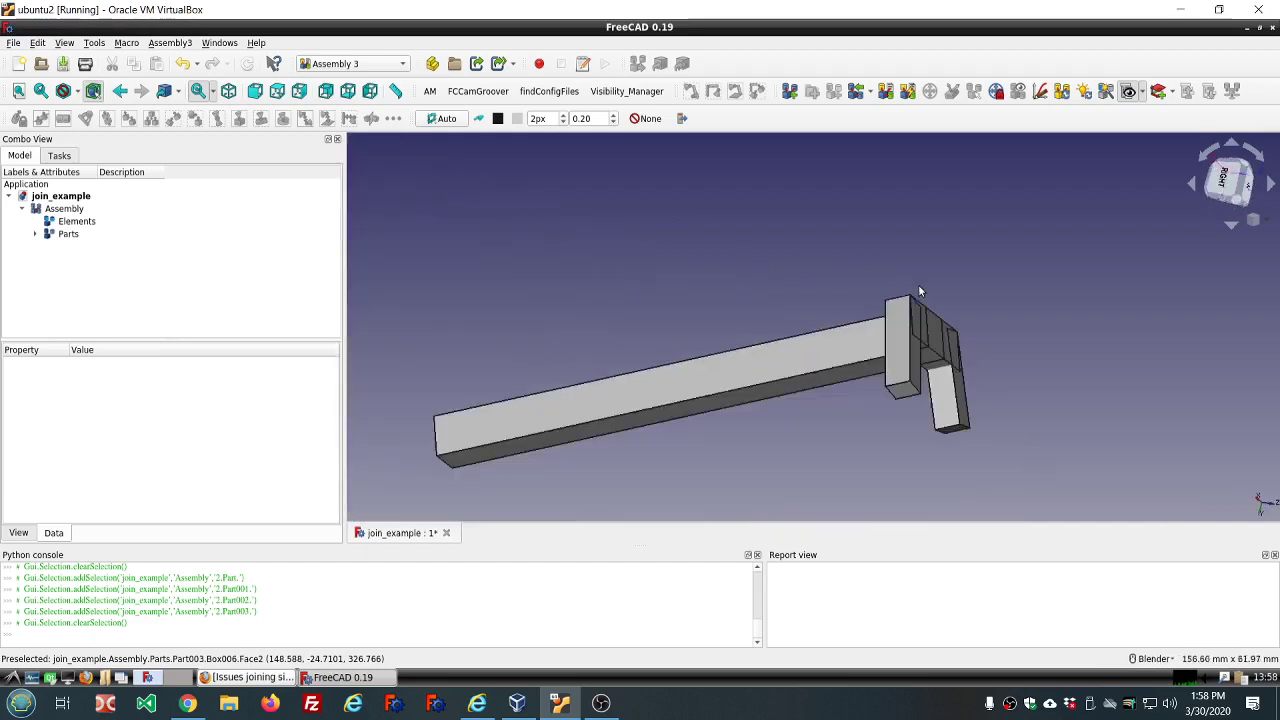
middle_click_drag(1000, 314, 616, 318)
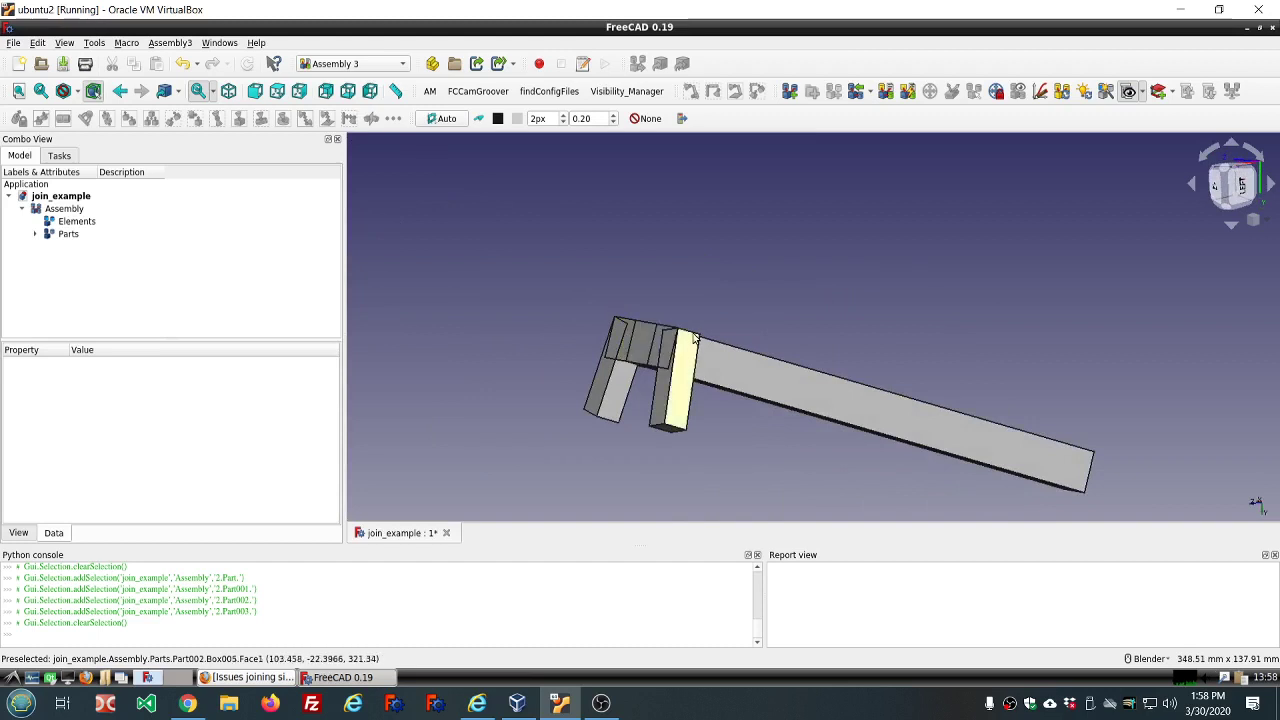
left_click(686, 375)
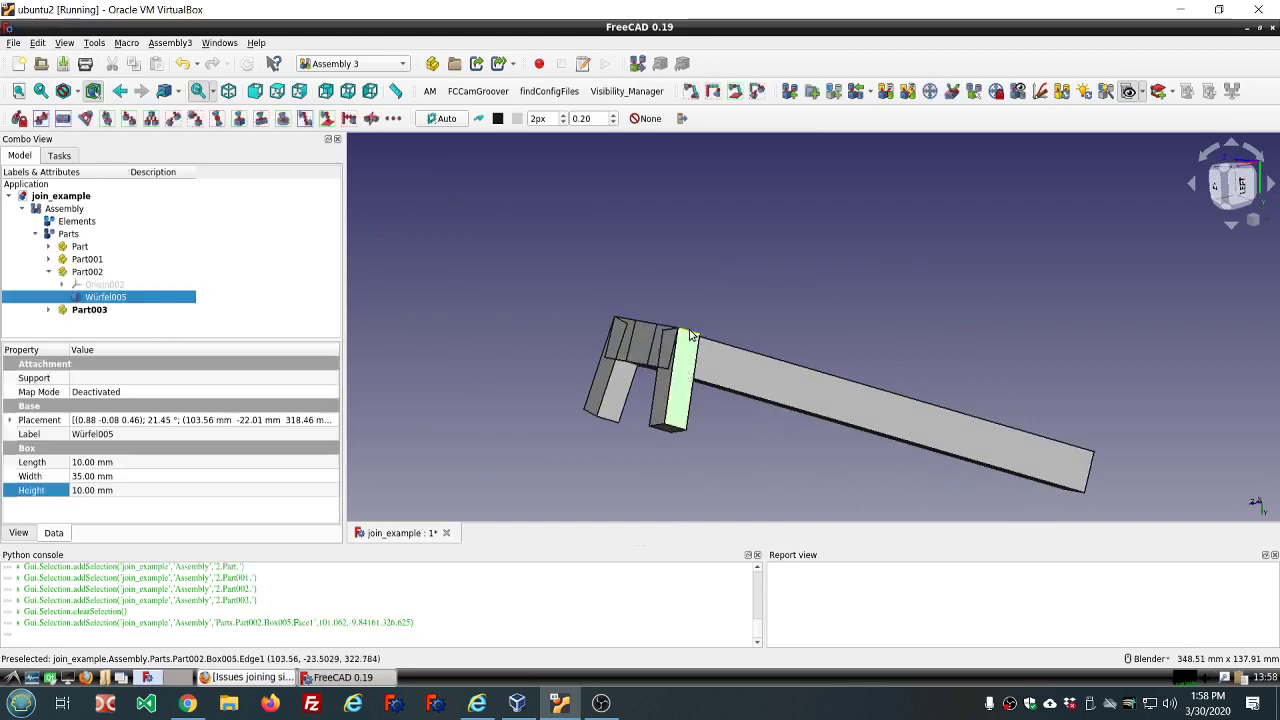
middle_click_drag(739, 291, 690, 395)
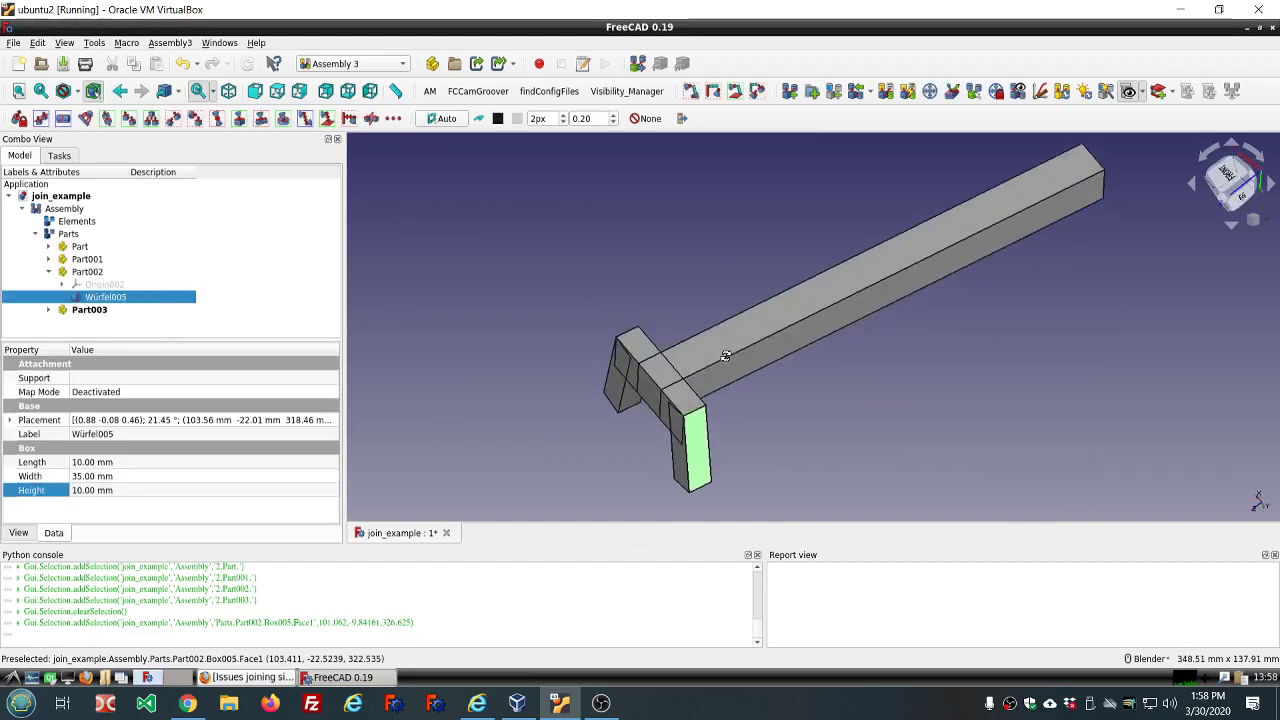
left_click(688, 410)
scroll(689, 414, "up", 5)
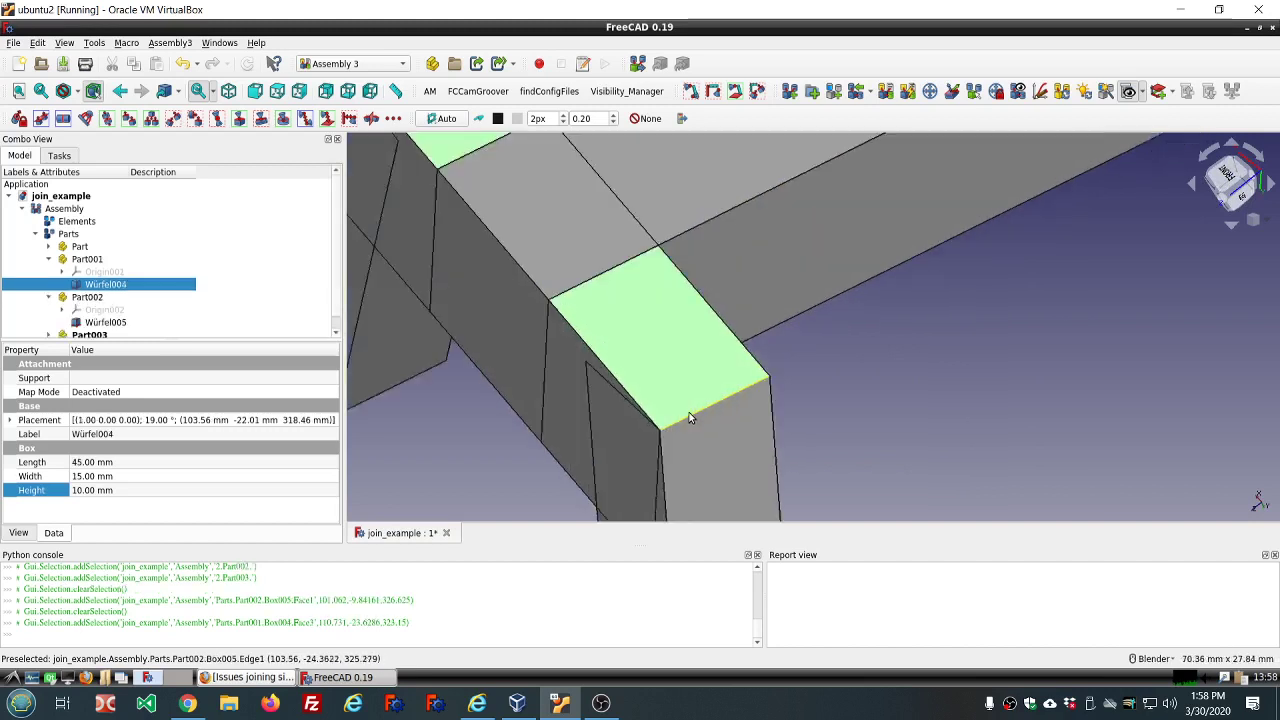
scroll(691, 417, "up", 3)
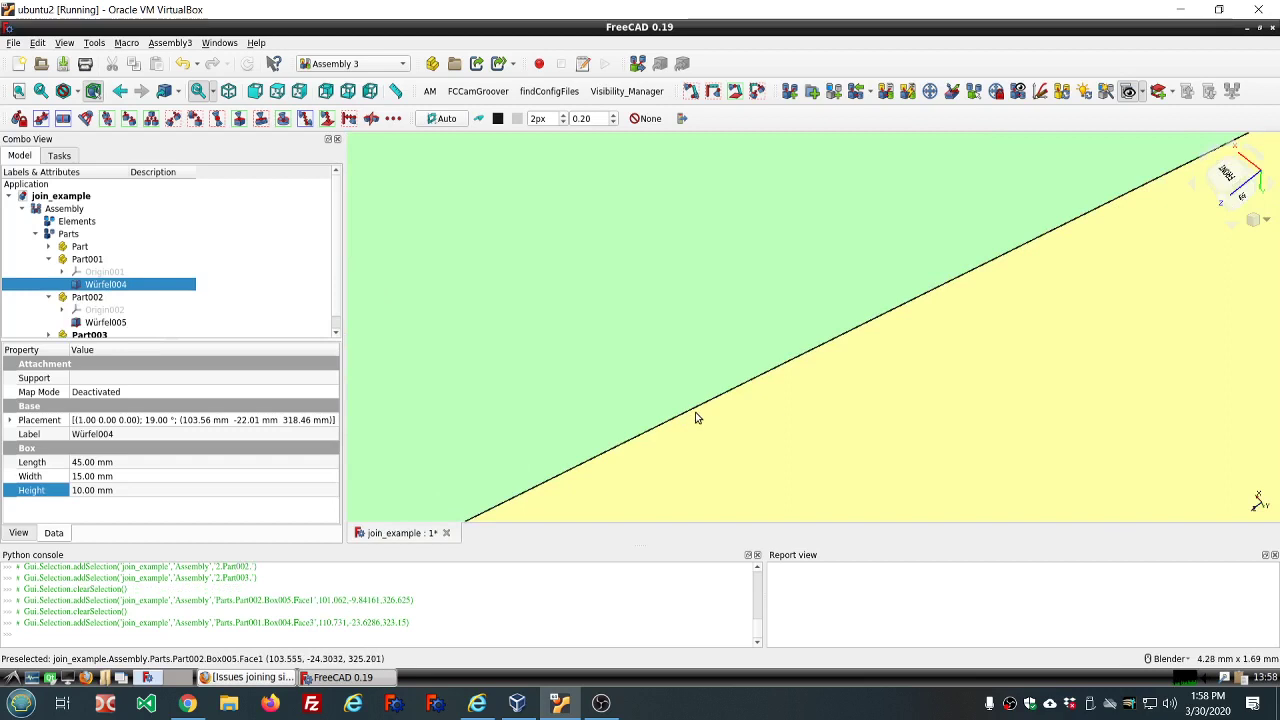
scroll(691, 407, "up", 4)
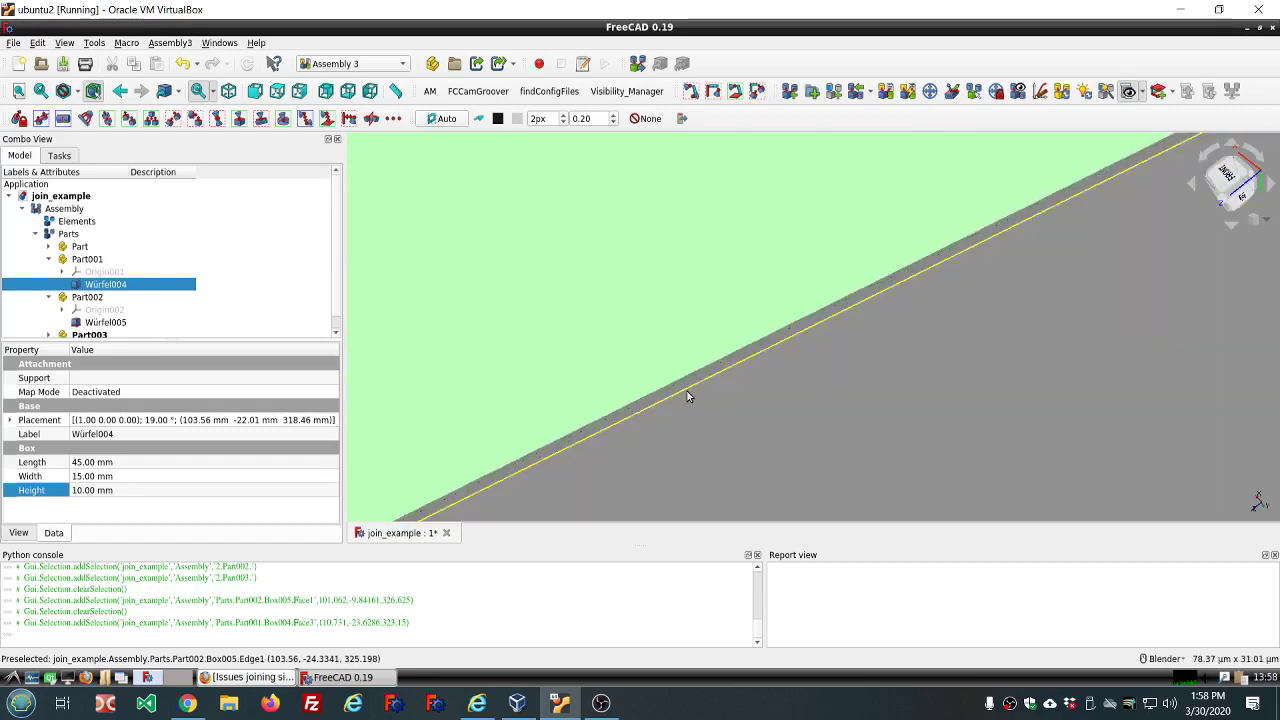
left_click(687, 391)
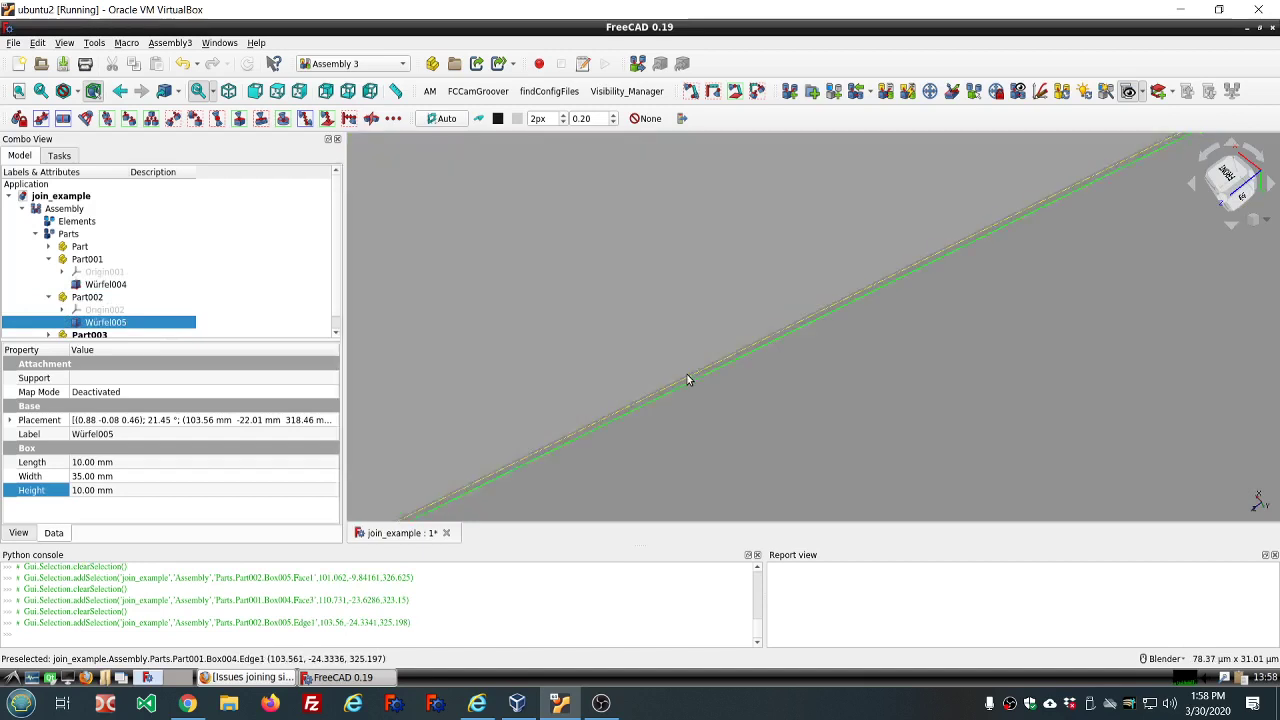
scroll(686, 381, "up", 5)
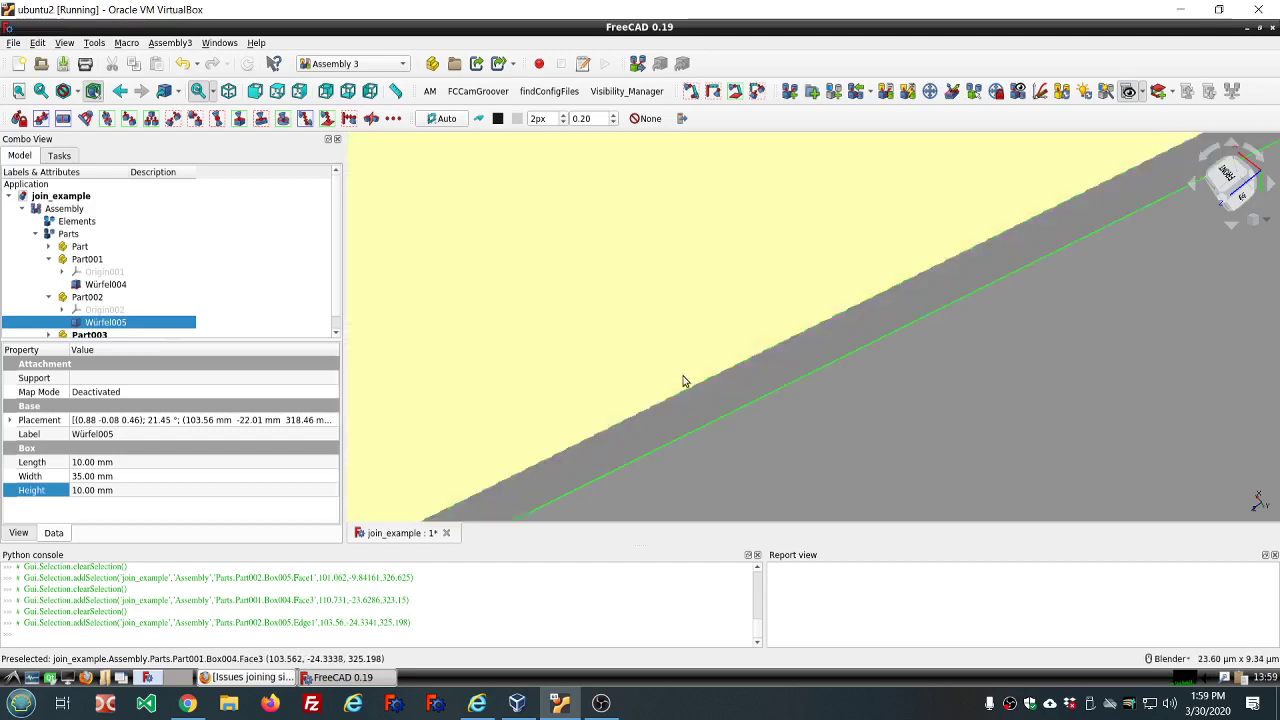
scroll(700, 388, "up", 4)
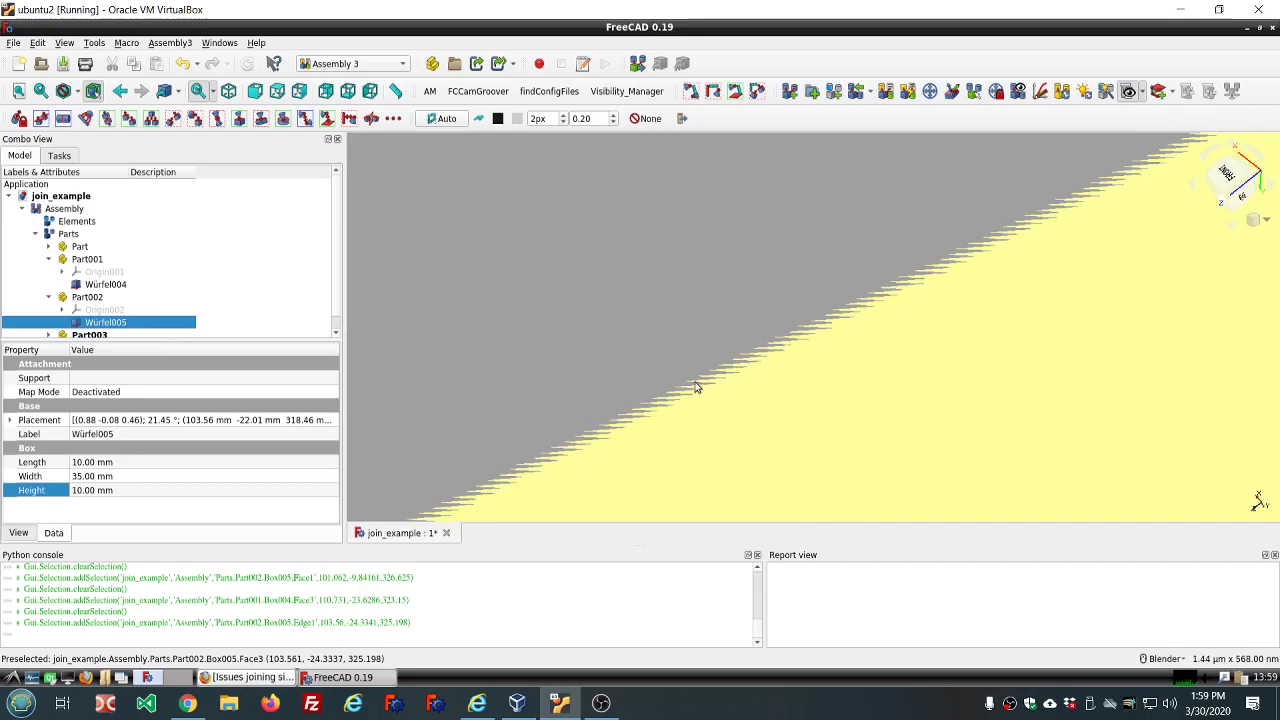
scroll(692, 382, "down", 4)
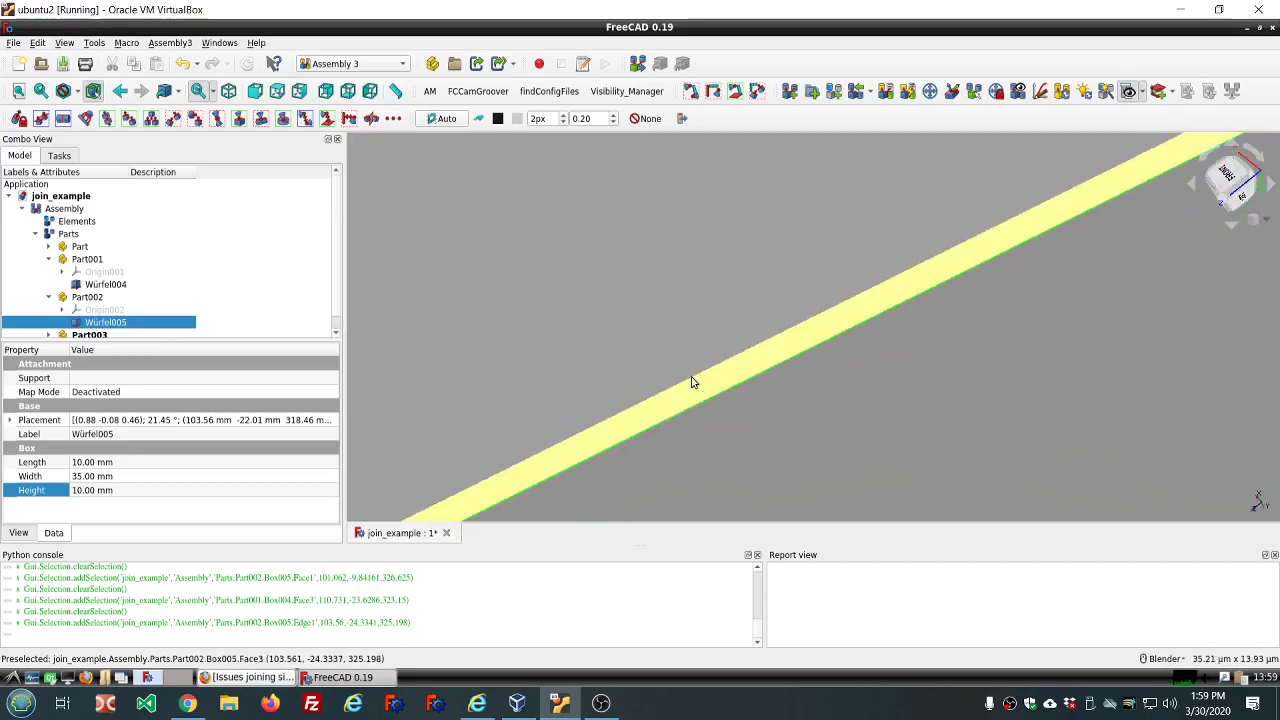
Set Wireframe draw style and join the Würfel005 and Würfel004 edges with AxialAlignment.
left_click(77, 92)
left_click(91, 141)
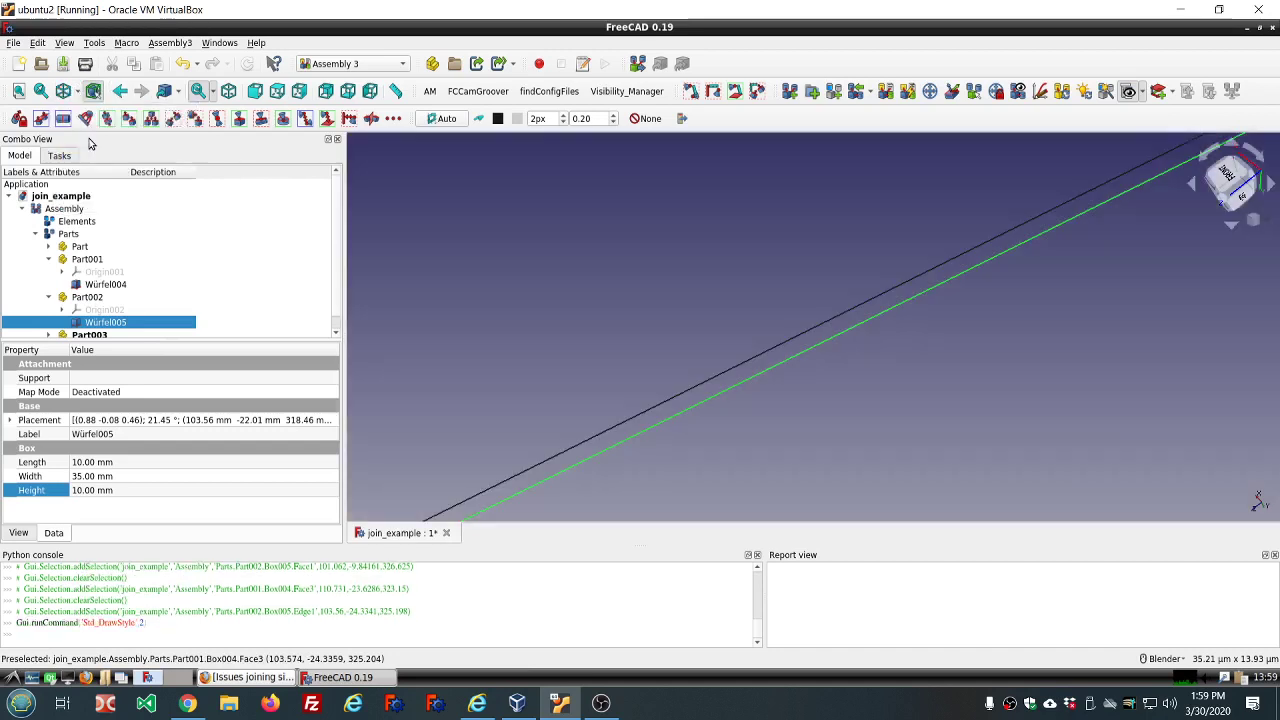
left_click(738, 370)
scroll(705, 348, "up", 5)
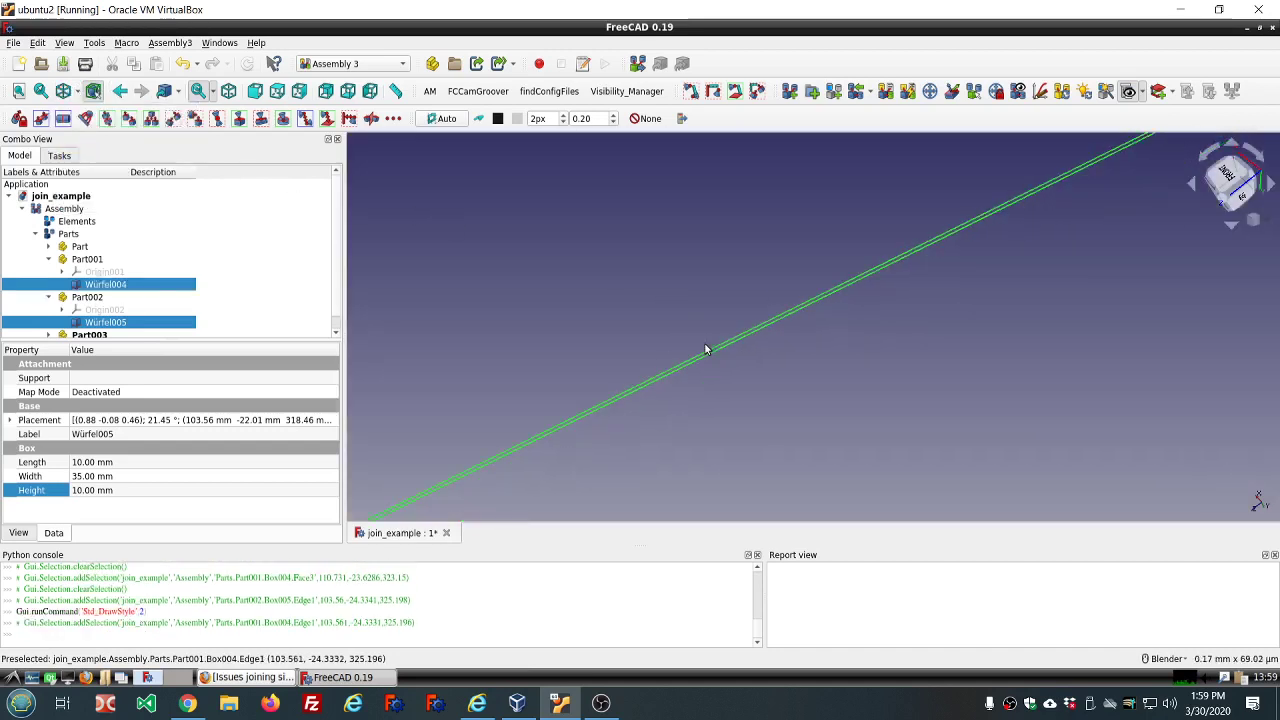
scroll(822, 356, "down", 5)
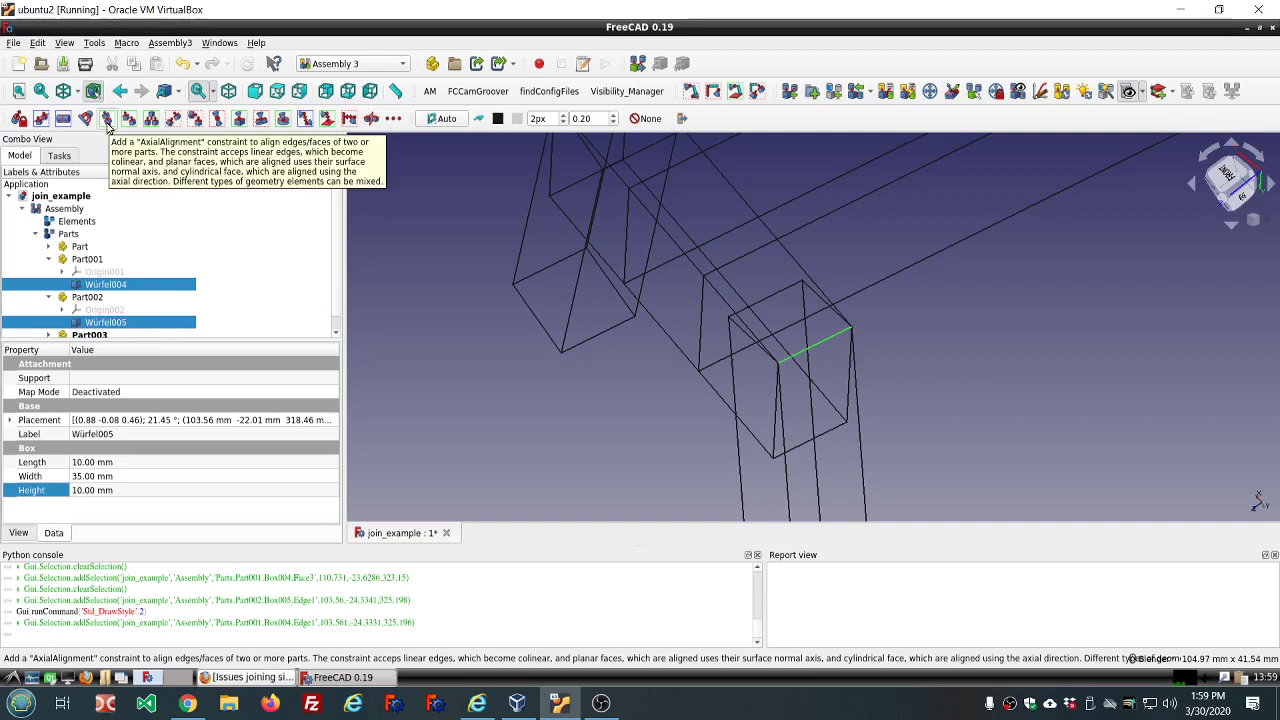
left_click(108, 120)
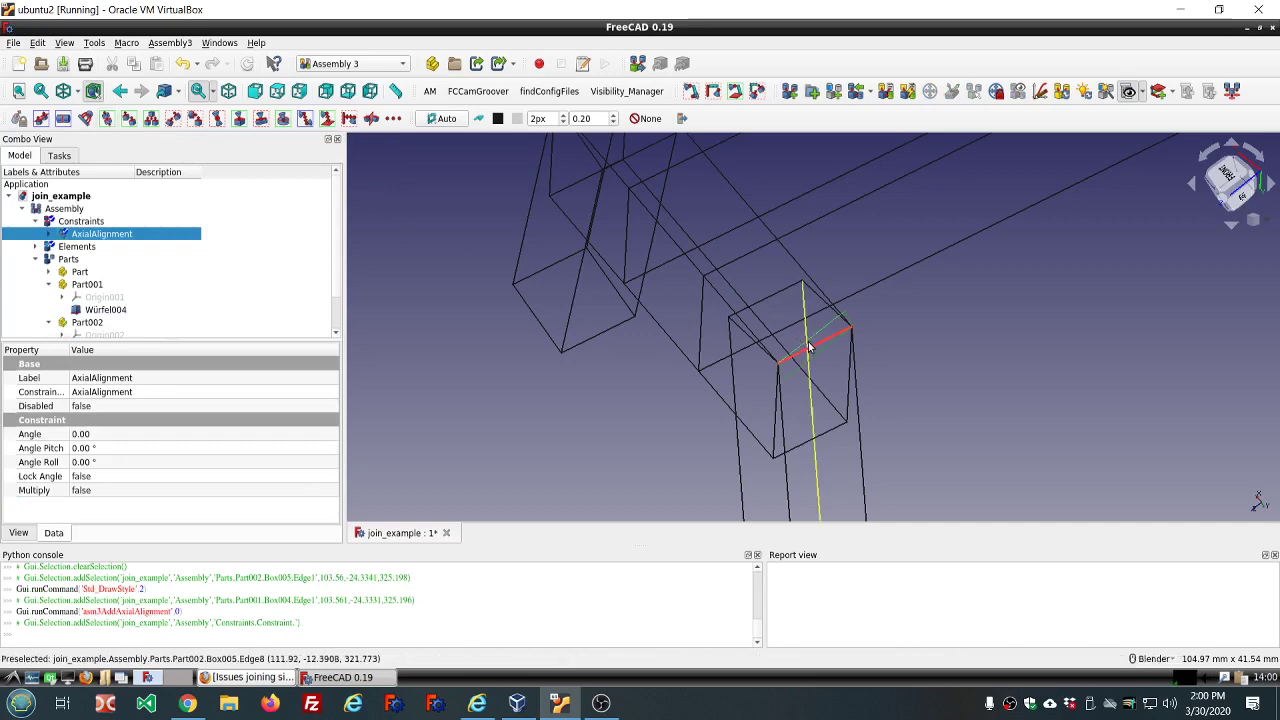
scroll(812, 350, "up", 3)
scroll(825, 360, "down", 3)
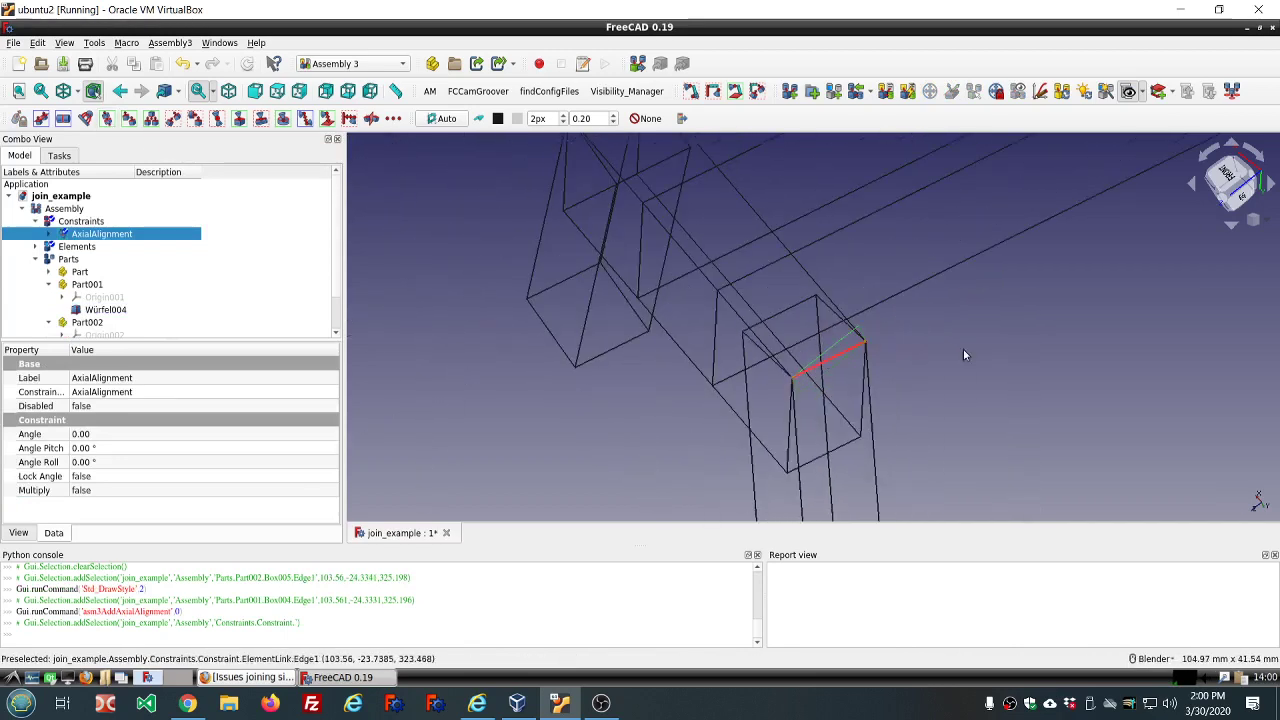
Zoom and orbit to the Würfel006–Würfel004 joint and pick Würfel006's lower edge.
scroll(1021, 344, "down", 4)
scroll(911, 262, "up", 2)
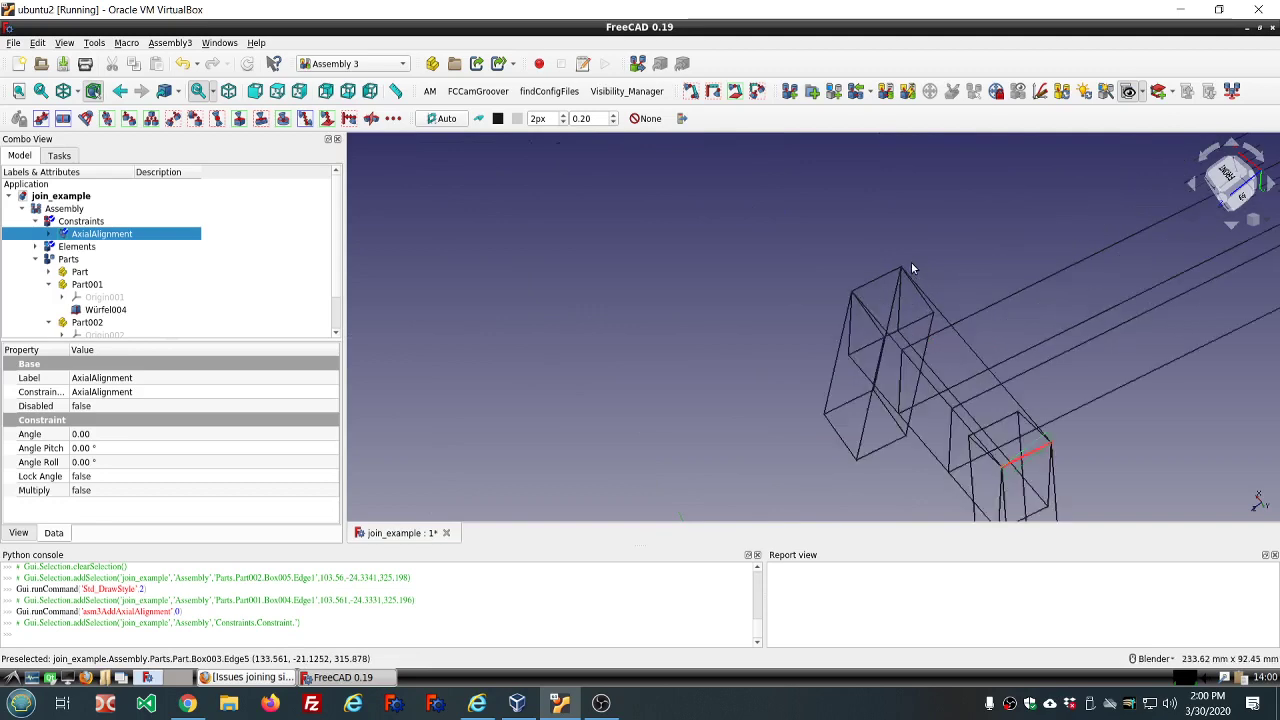
scroll(911, 262, "up", 3)
middle_click_drag(815, 240, 876, 307)
scroll(875, 307, "down", 3)
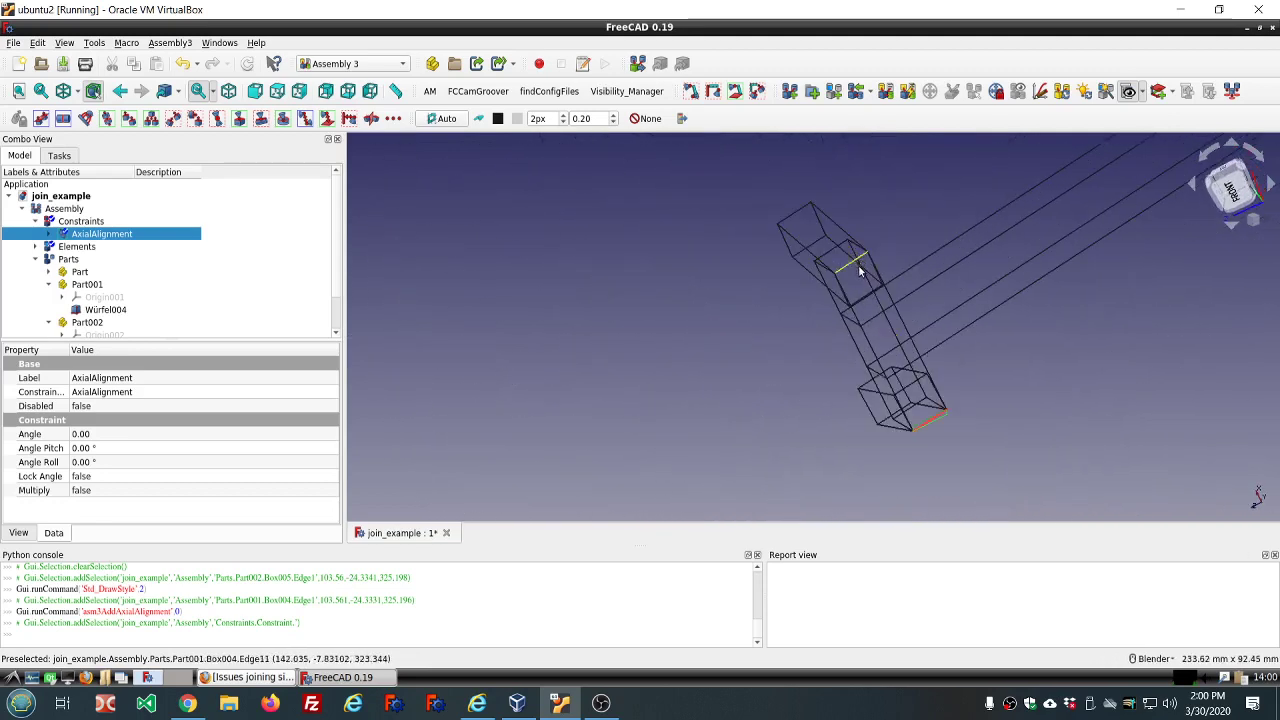
scroll(855, 285, "up", 4)
scroll(850, 278, "up", 8)
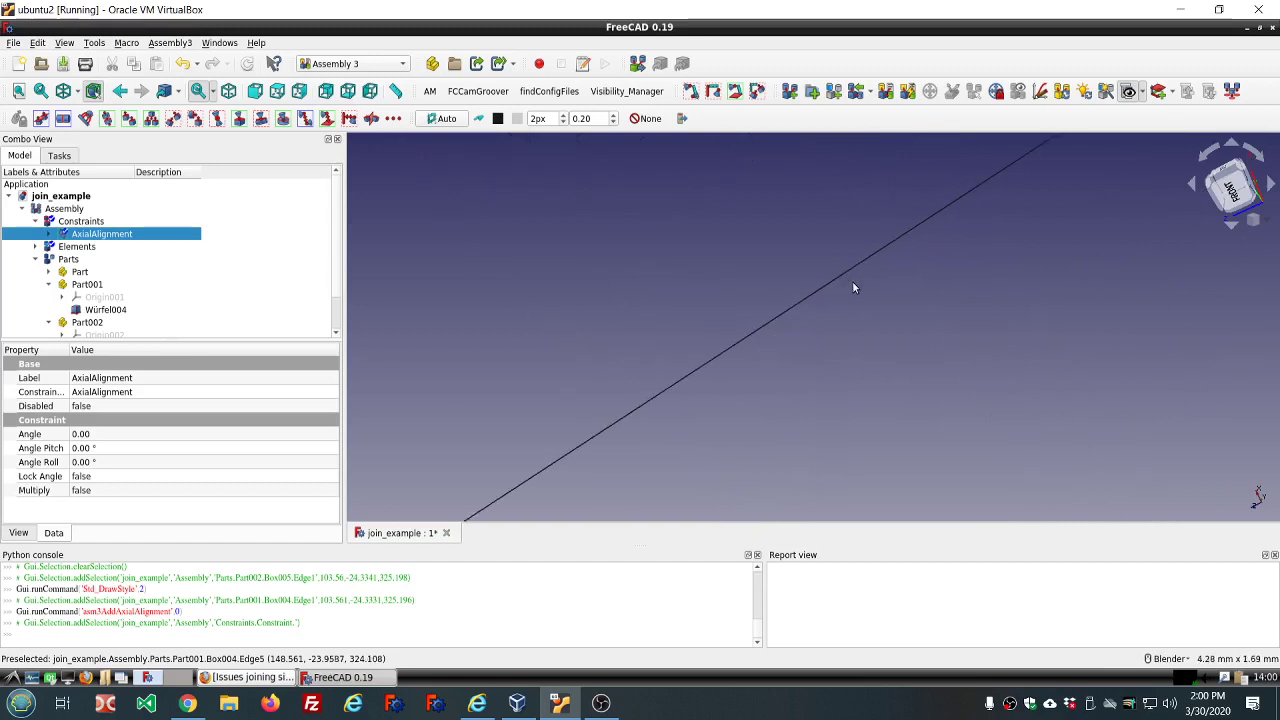
scroll(796, 308, "up", 4)
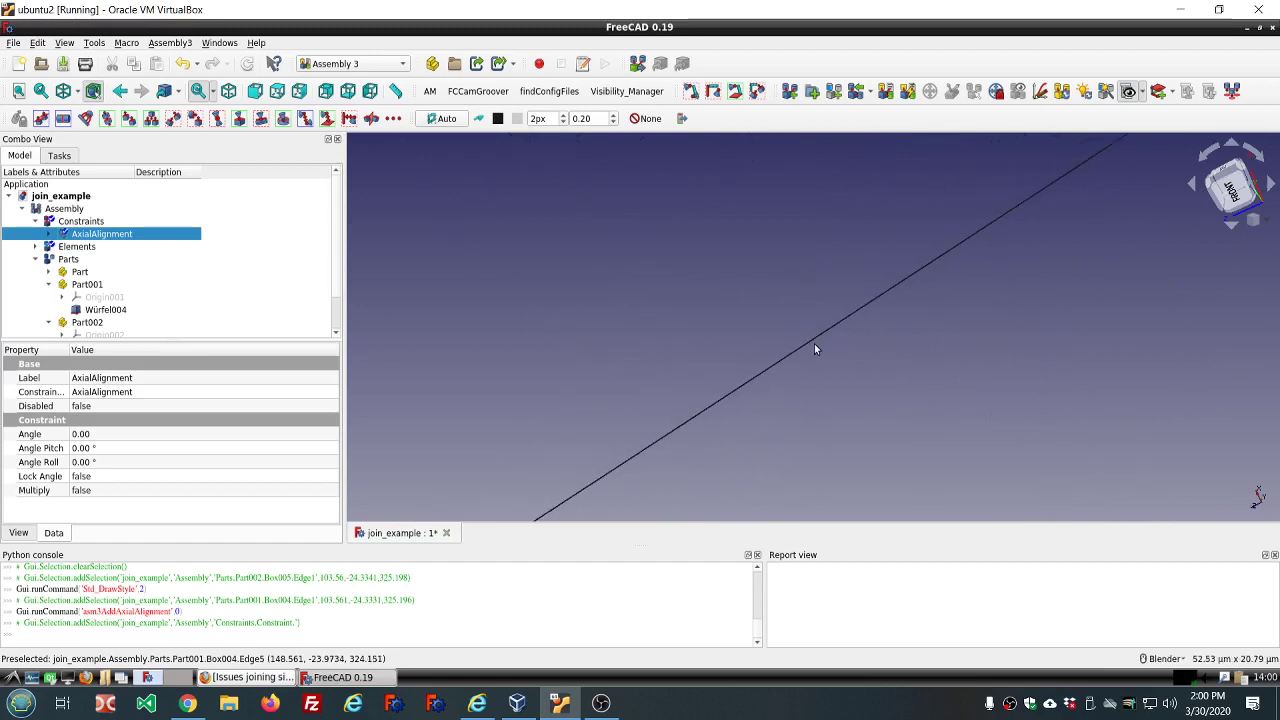
scroll(795, 337, "up", 4)
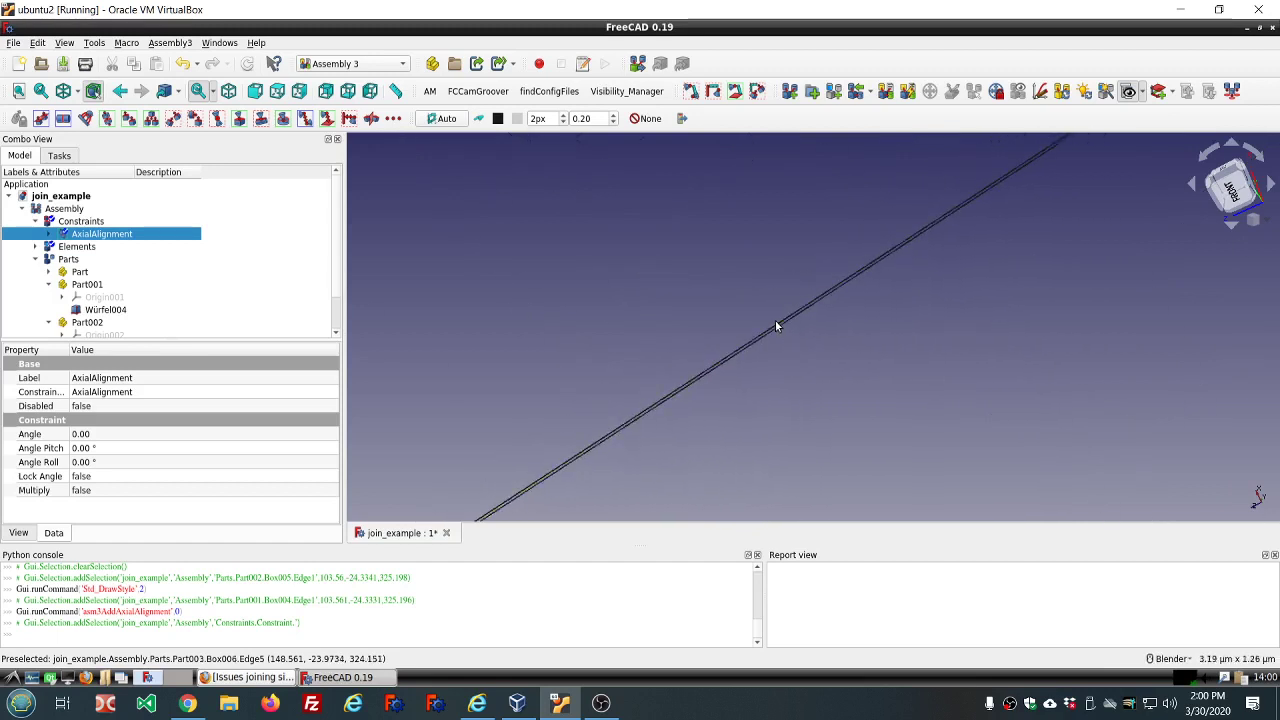
scroll(779, 326, "up", 2)
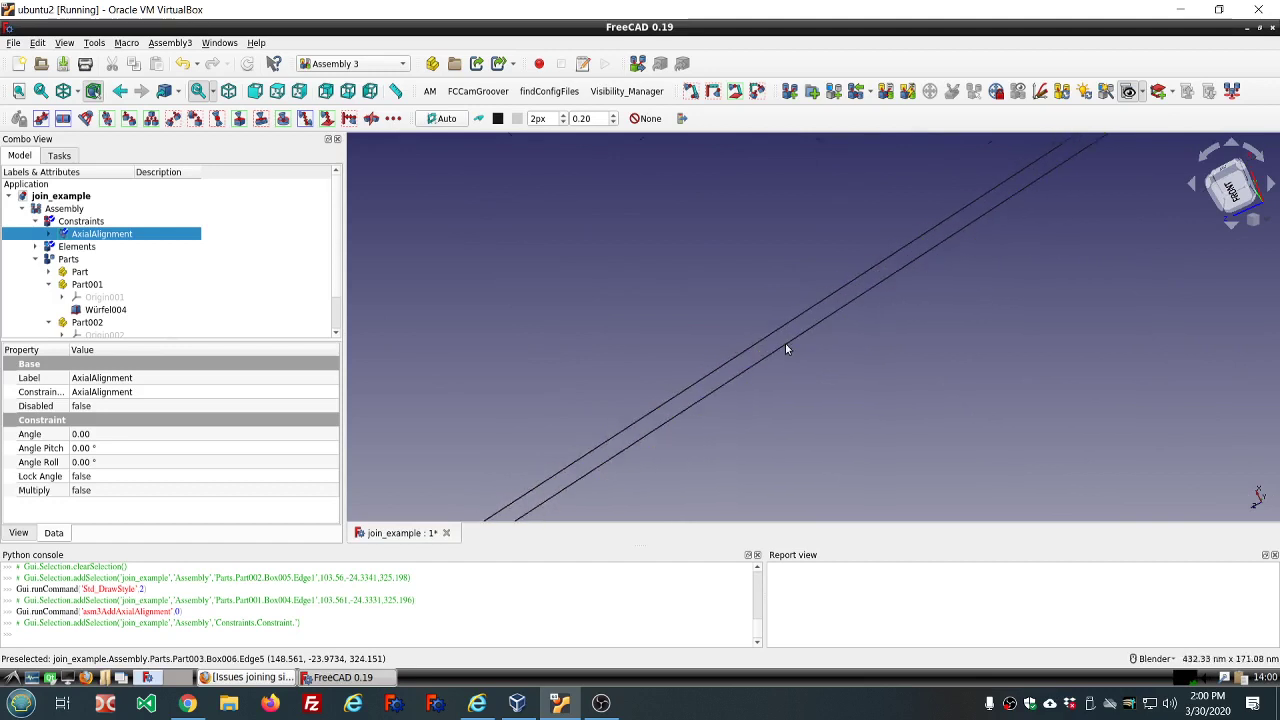
left_click(778, 339)
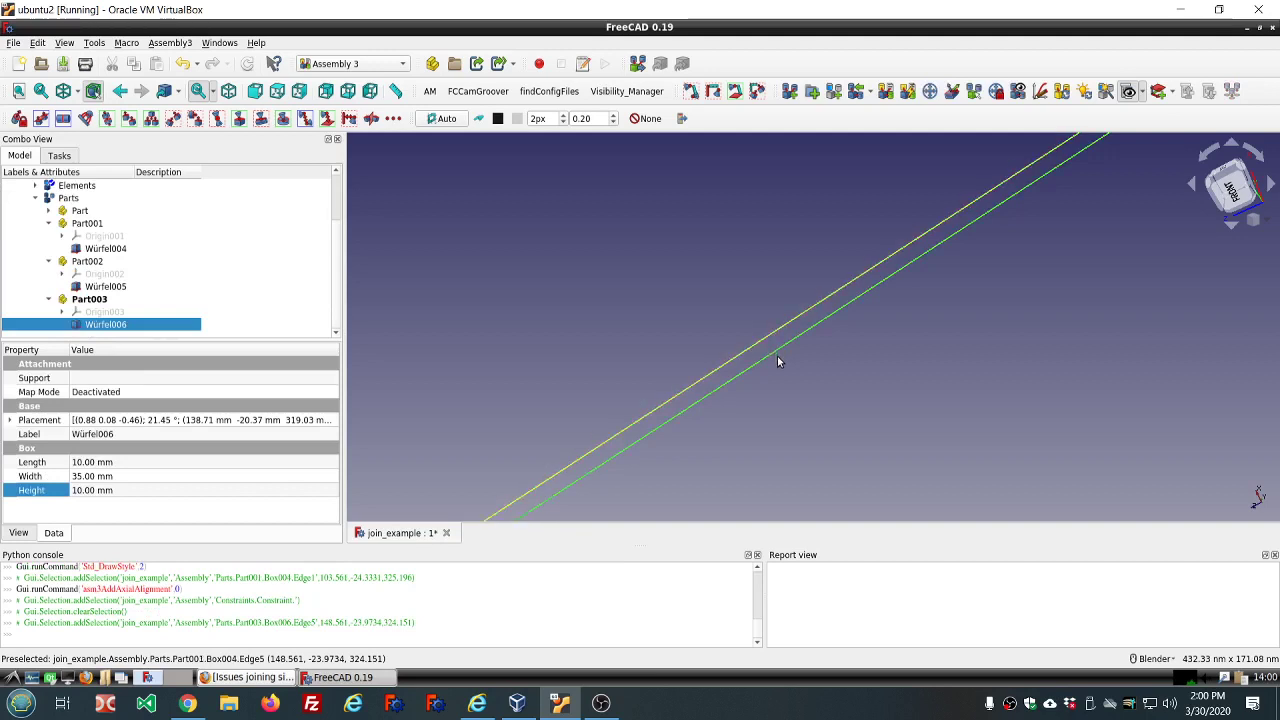
Add Würfel004's upper edge and create constraint AxialAlignment001 between the two edges.
left_click(779, 358, "ctrl")
scroll(724, 288, "up", 10)
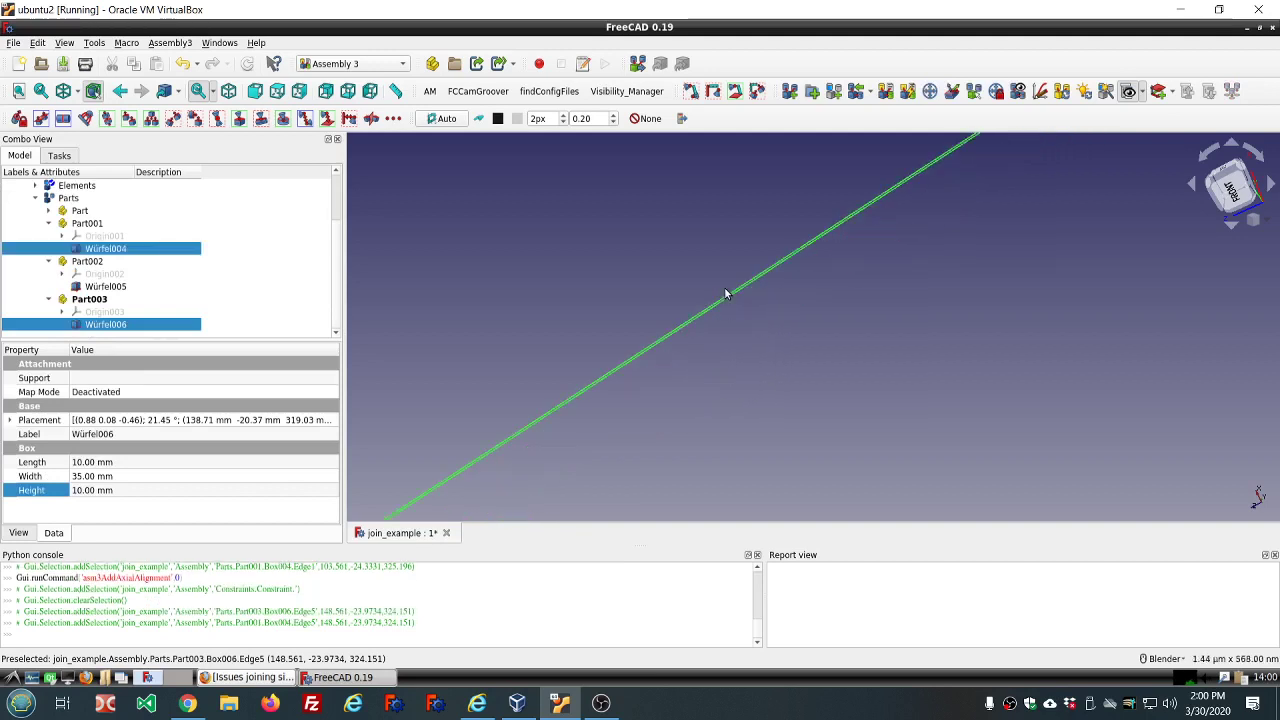
left_click(107, 118)
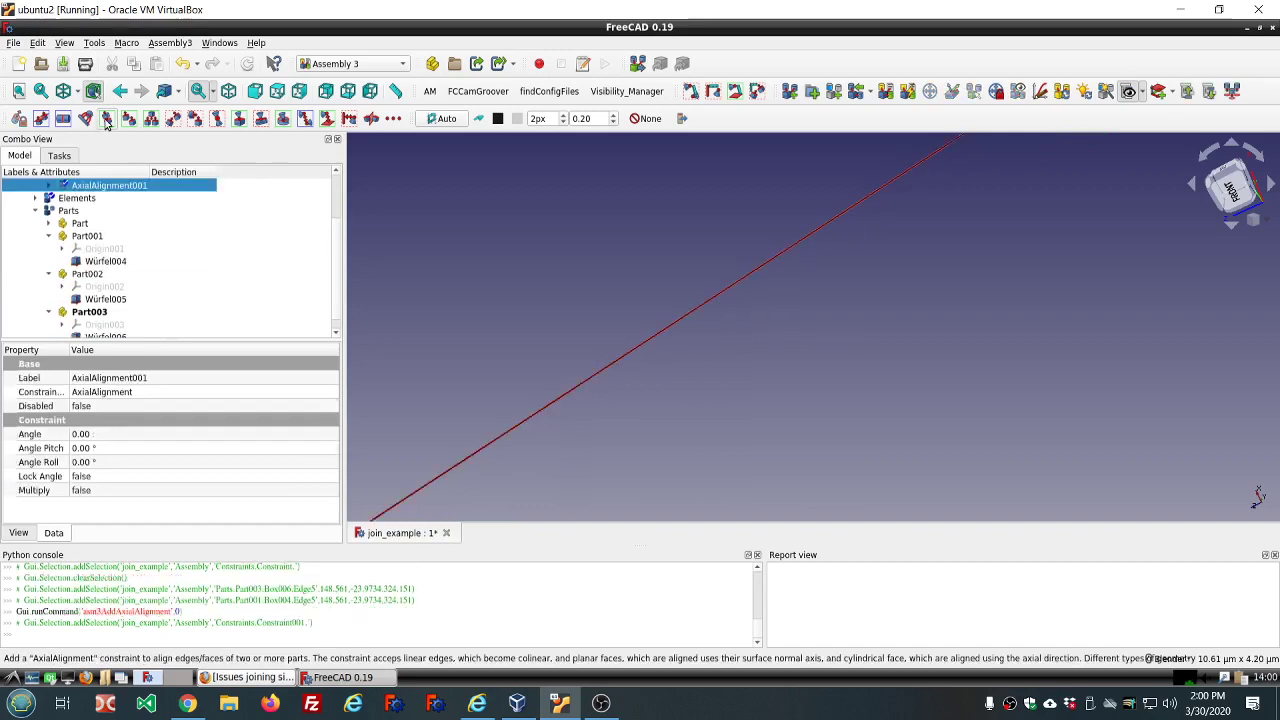
scroll(693, 292, "down", 10)
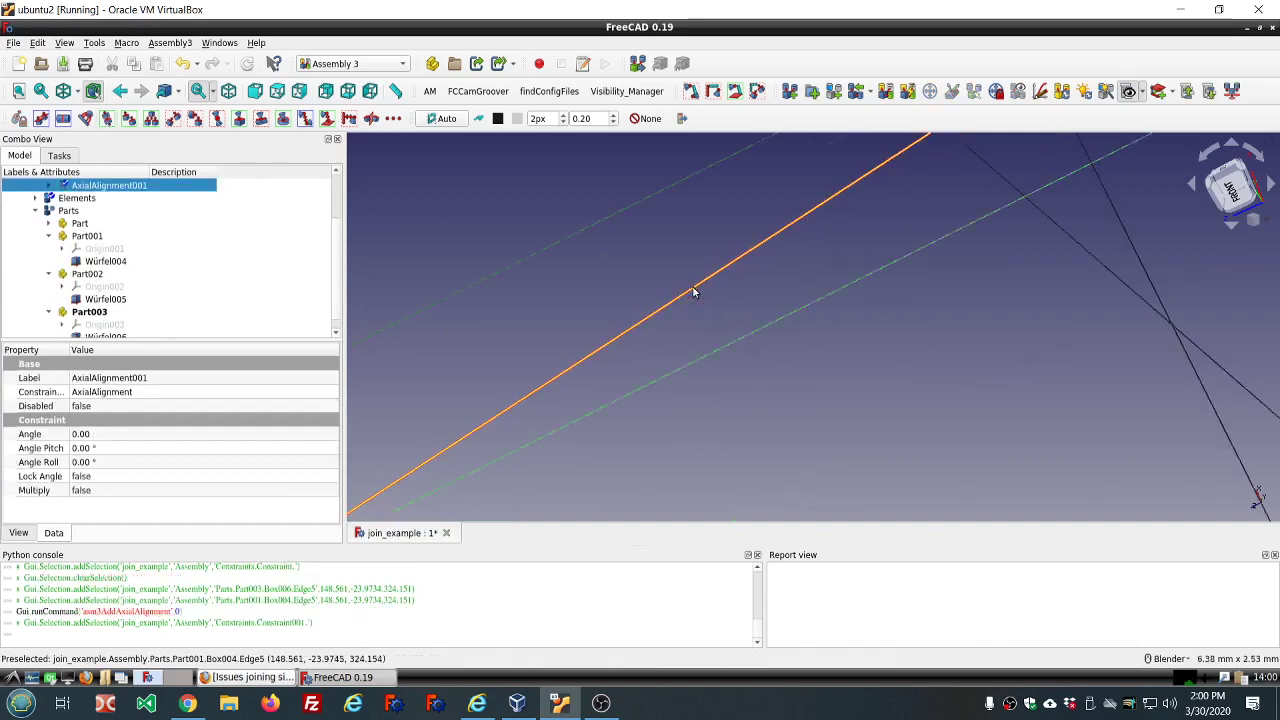
scroll(693, 292, "down", 5)
scroll(697, 287, "down", 3)
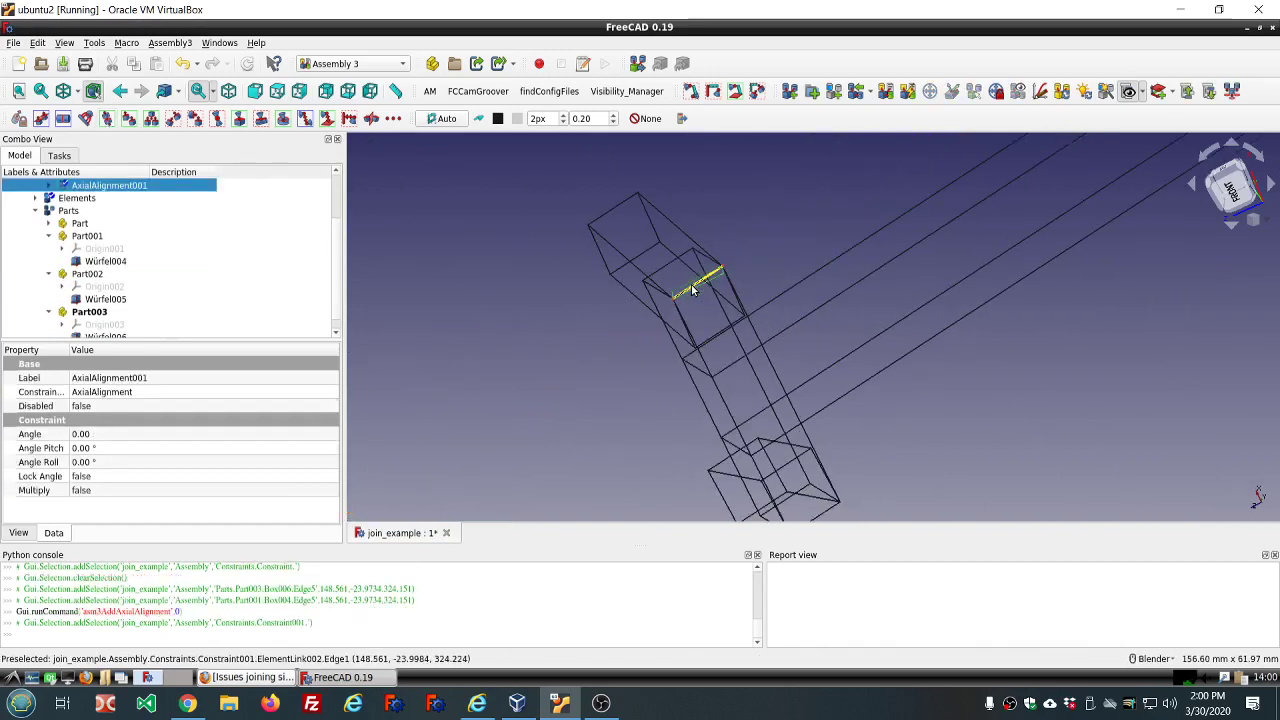
Quick-solve the assembly and orbit to inspect the aligned boxes.
left_click(907, 91)
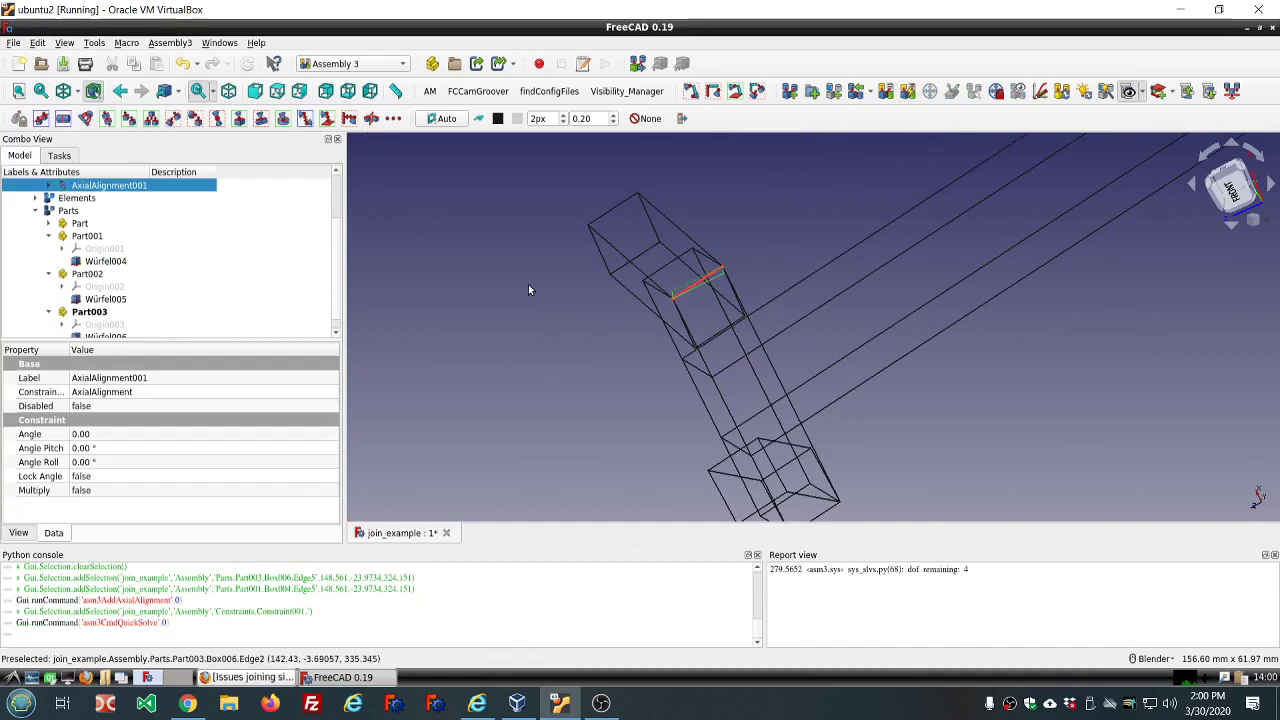
middle_click_drag(447, 303, 546, 243)
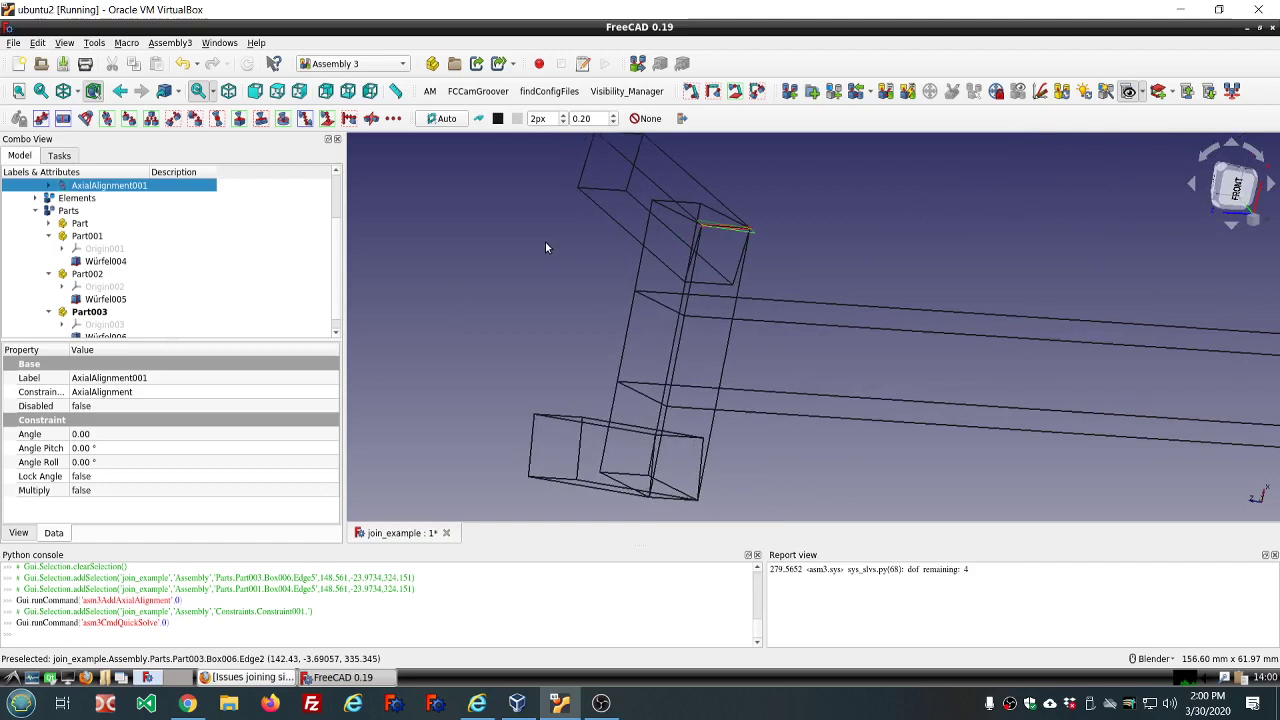
left_click(641, 244)
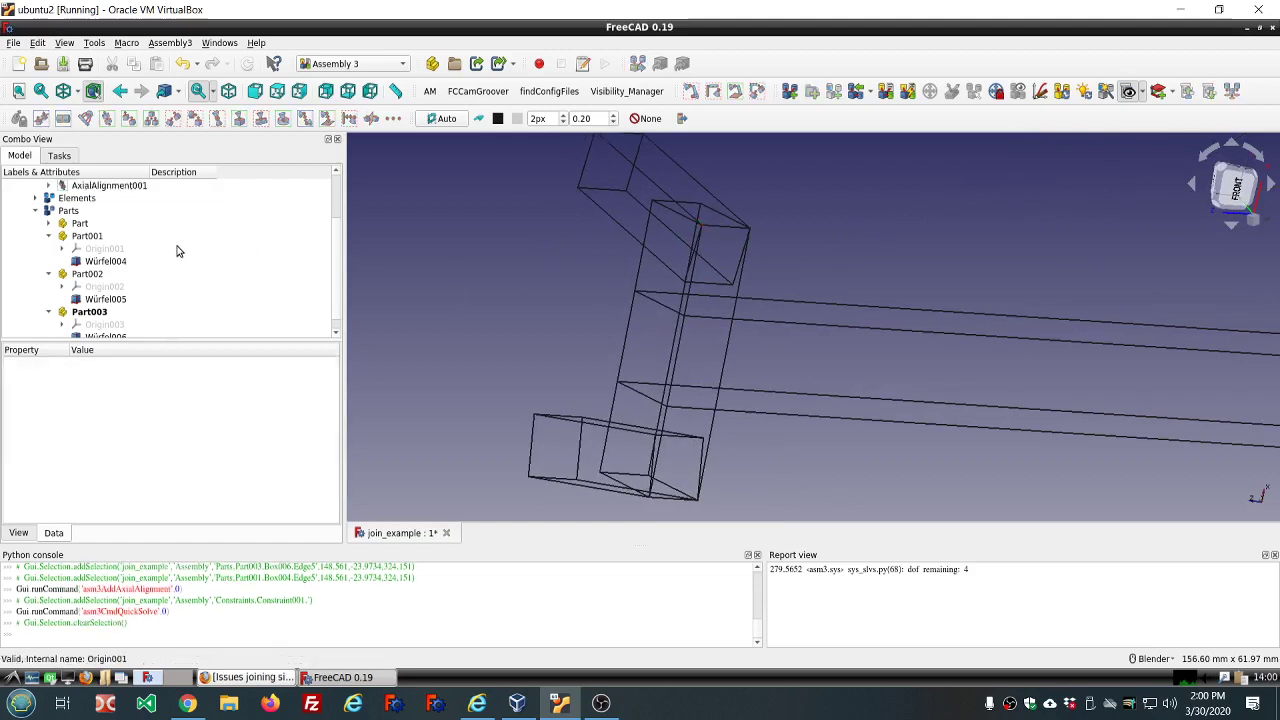
Review constraints AxialAlignment and AxialAlignment001 in the Constraints branch of the tree.
left_click(35, 211)
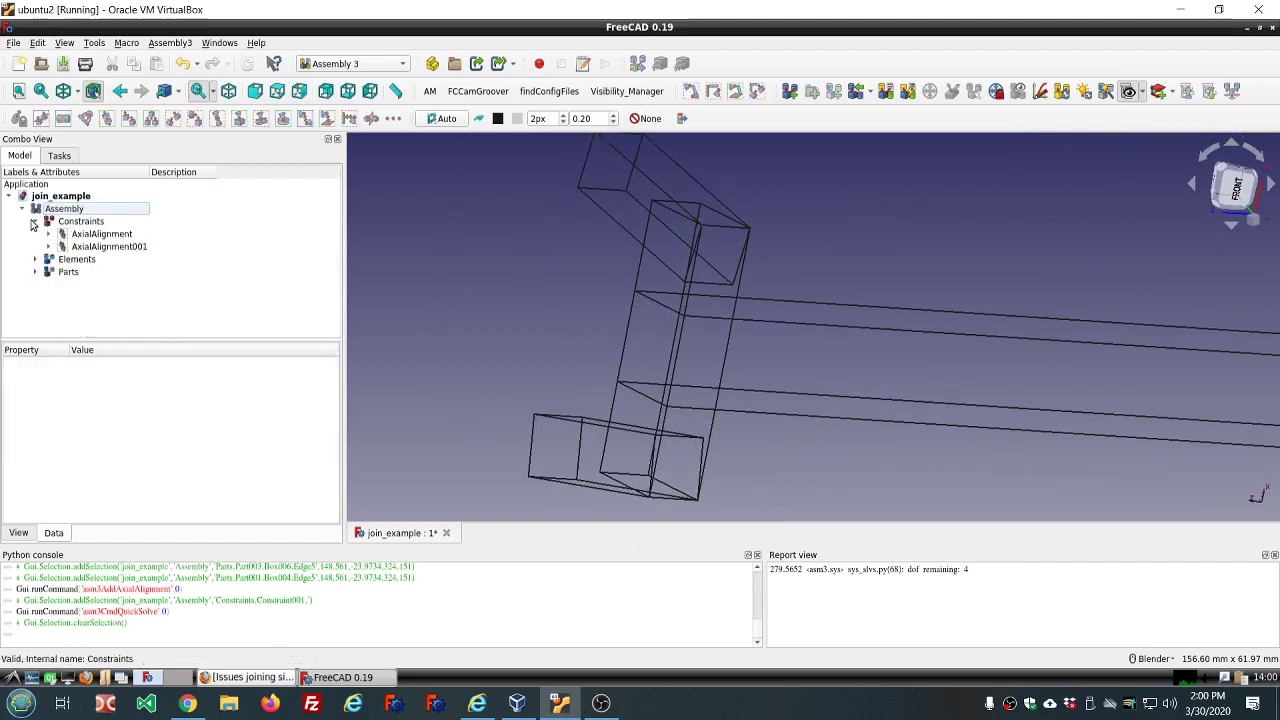
left_click(36, 222)
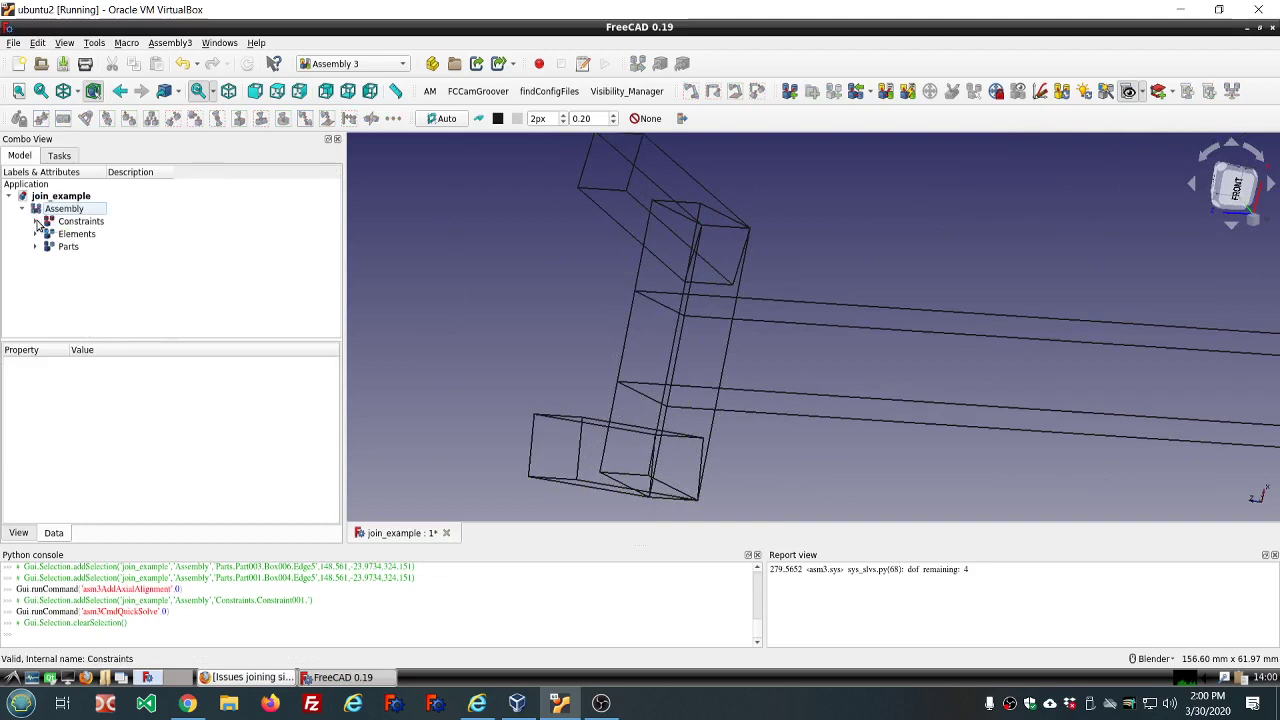
left_click(36, 222)
left_click(86, 236)
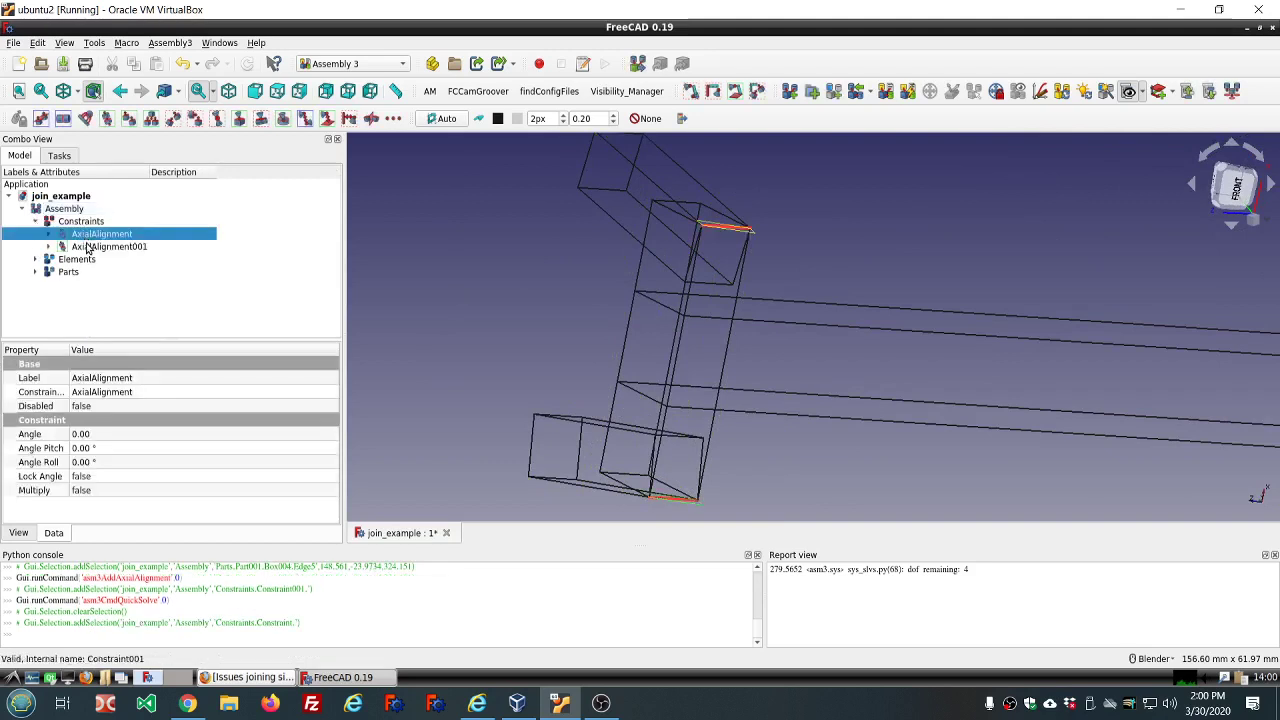
left_click(89, 248)
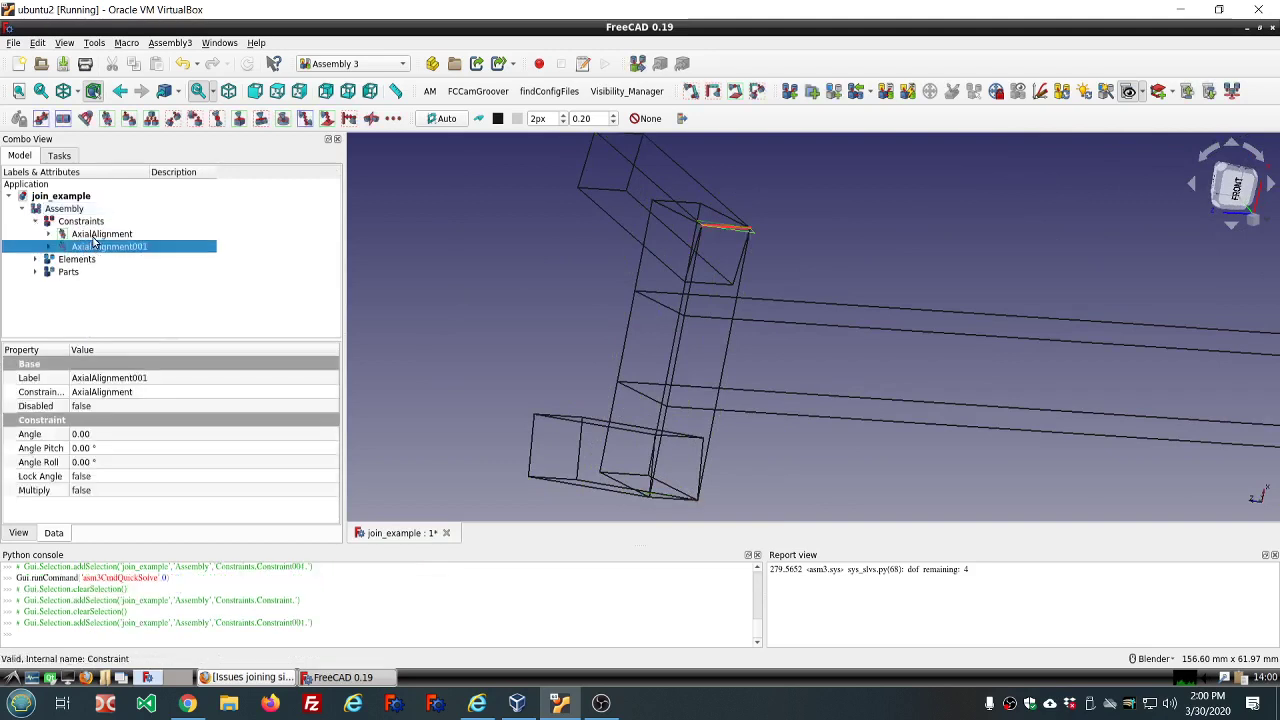
left_click(93, 236)
left_click(96, 247)
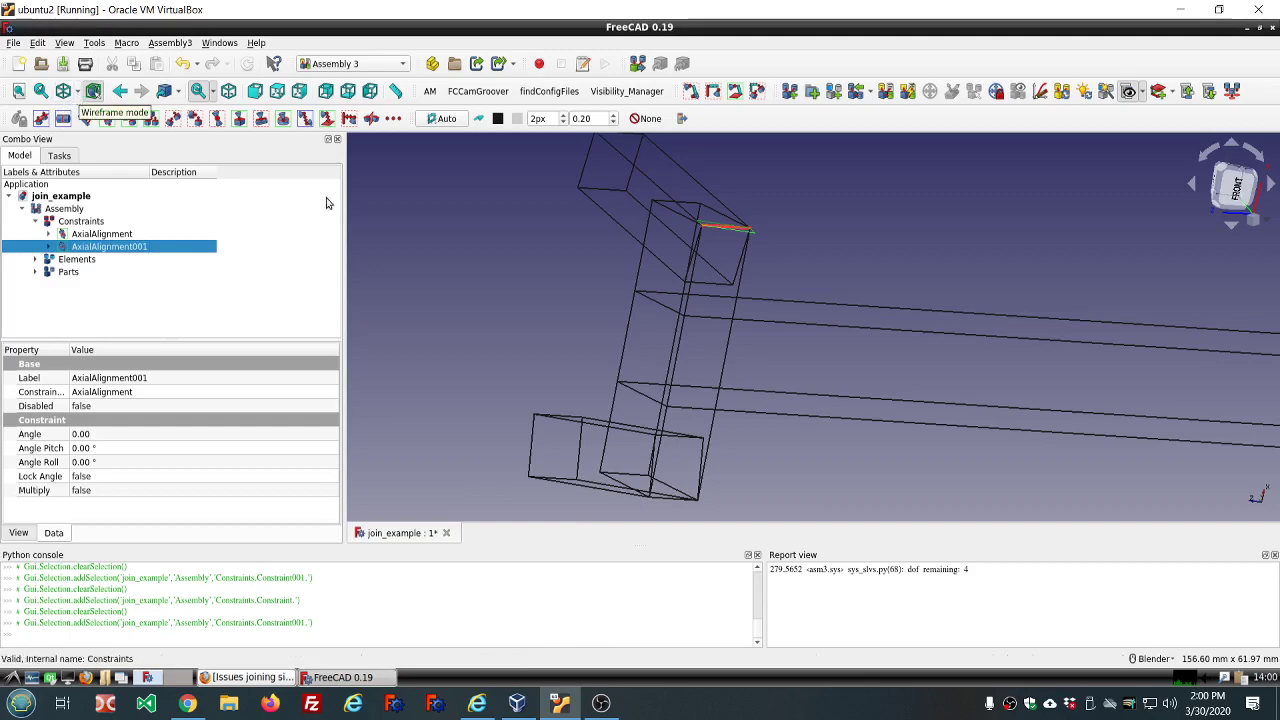
Join the touching edges of Würfel004 and Würfel003 with a new AxialAlignment002 constraint.
middle_click_drag(455, 258, 520, 254)
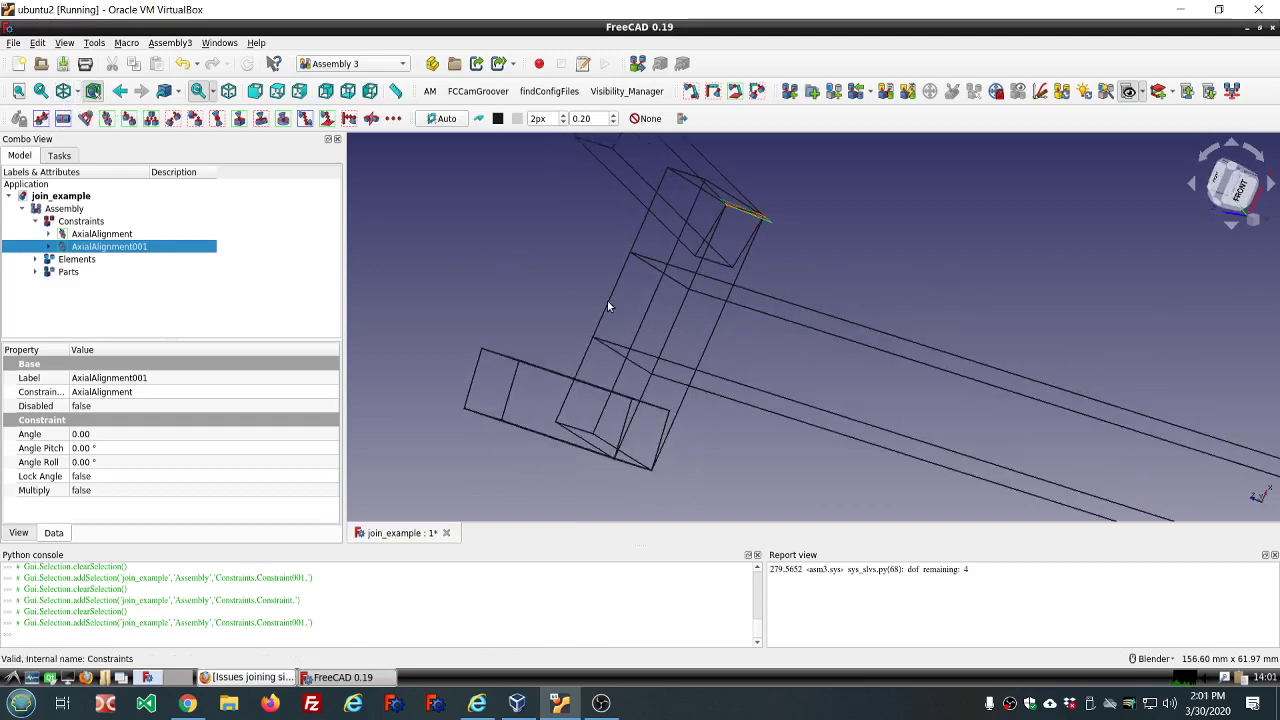
scroll(670, 338, "up", 5)
scroll(670, 340, "up", 3)
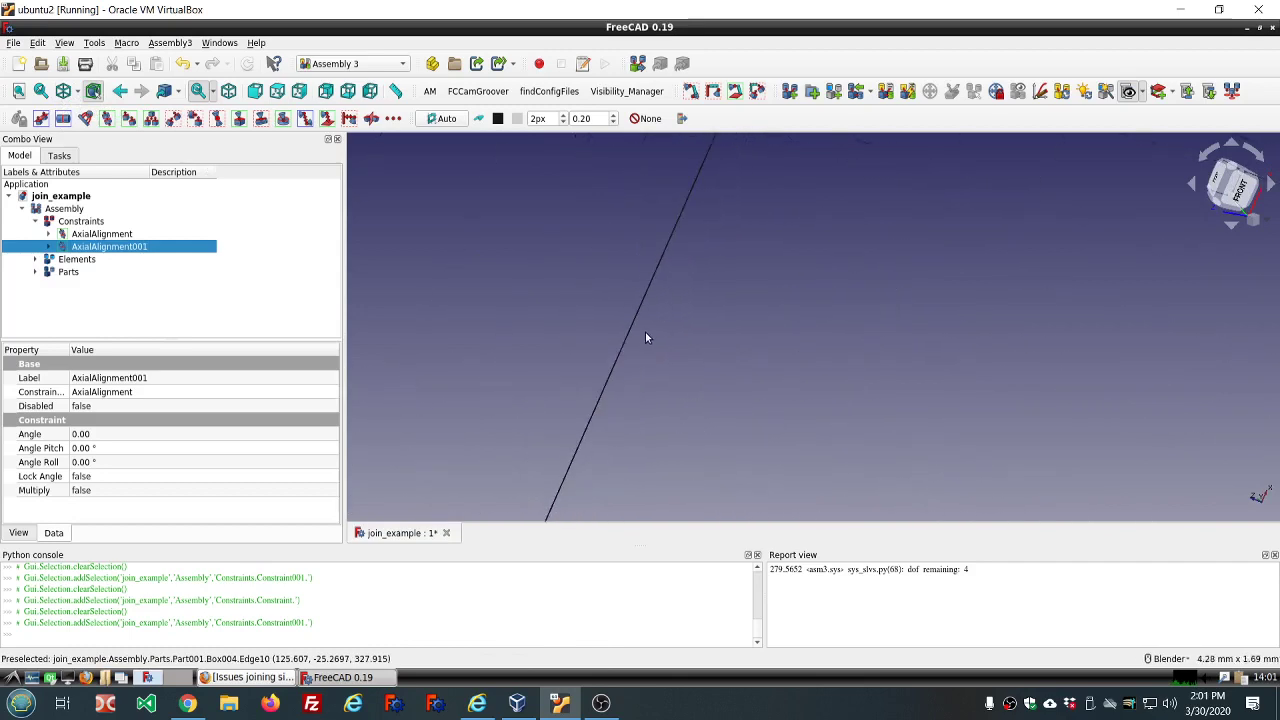
left_click_drag(660, 344, 636, 334)
left_click(636, 334)
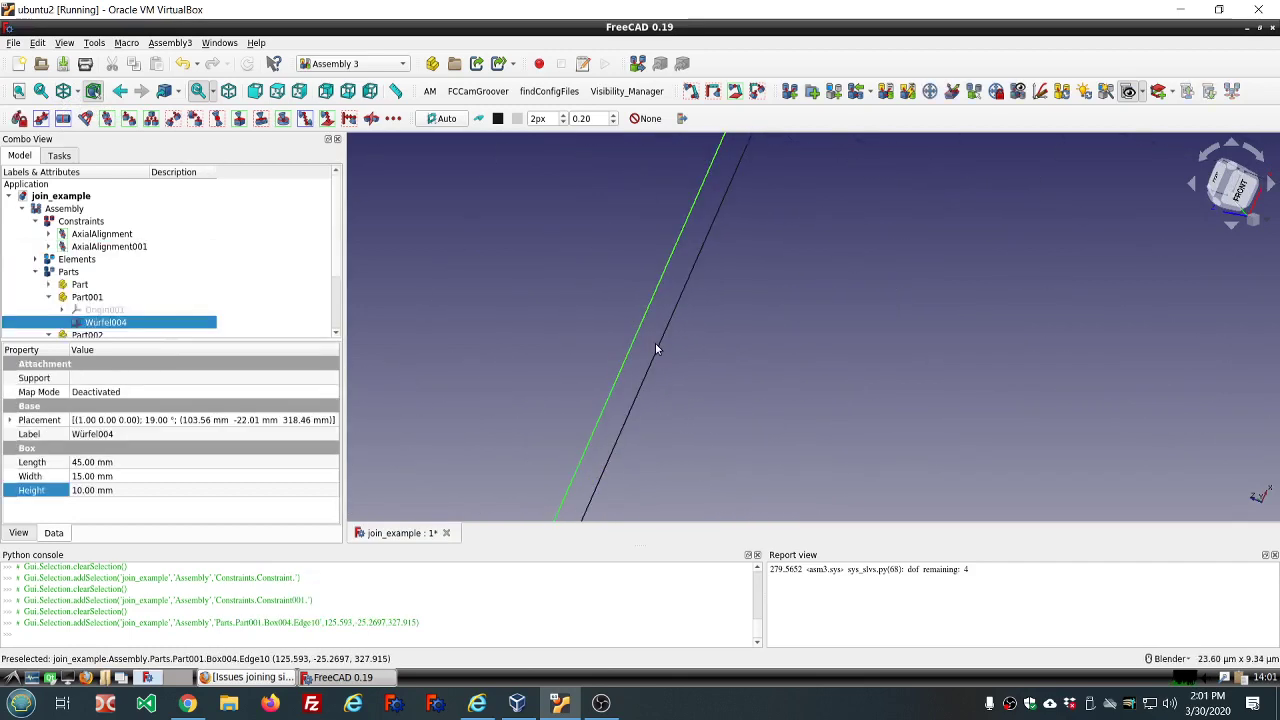
left_click(660, 350, "ctrl")
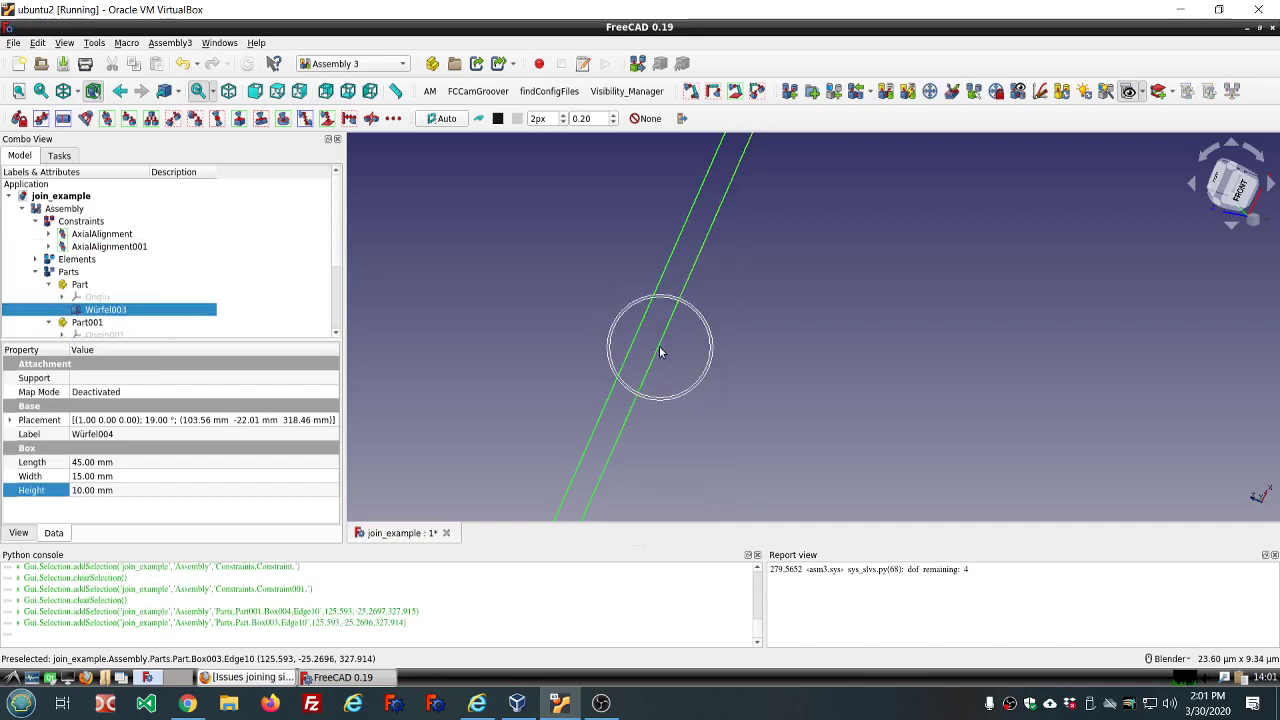
left_click(107, 118)
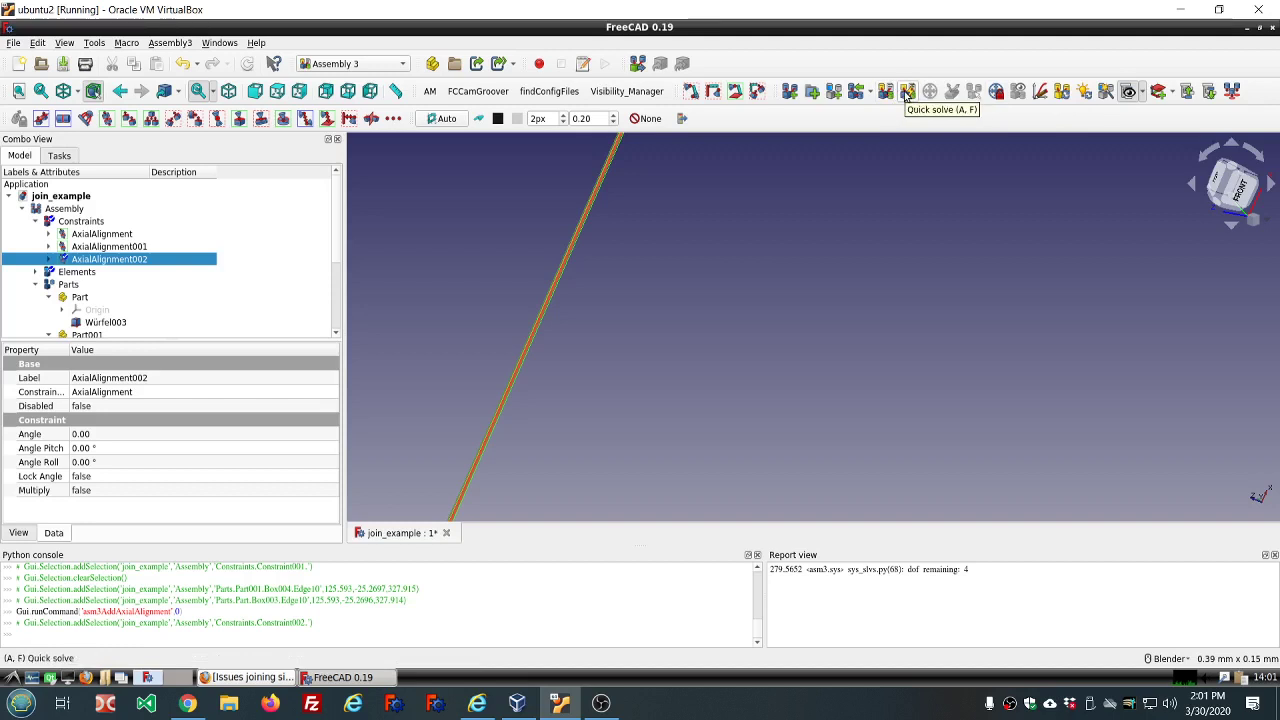
Quick-solve the assembly so the boxes snap into alignment, leaving 6 degrees of freedom.
left_click(906, 93)
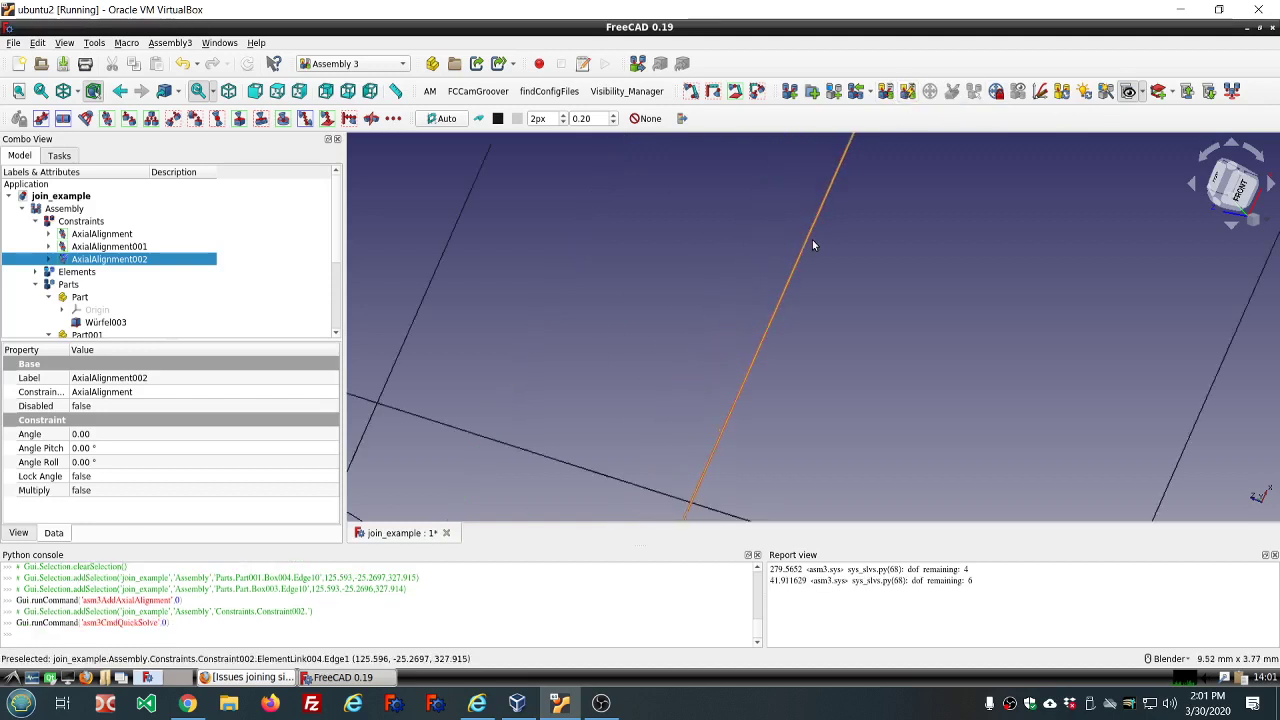
scroll(812, 245, "down", 5)
left_click(946, 190)
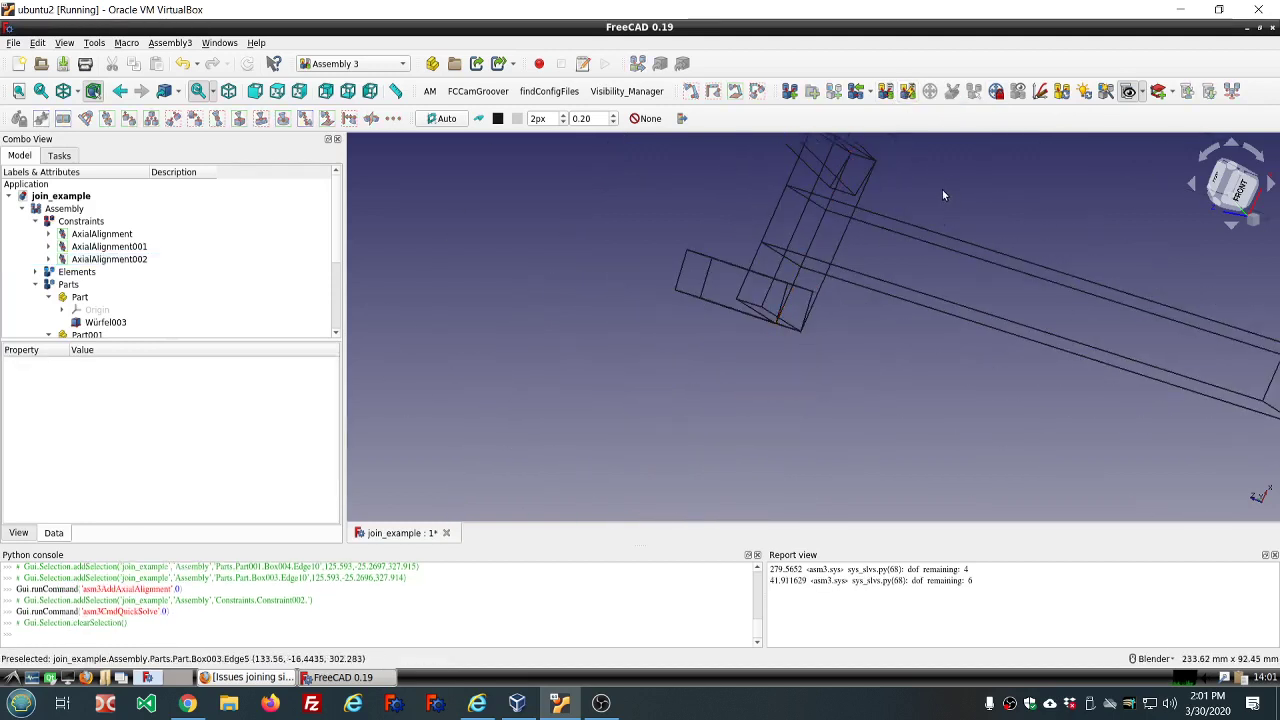
middle_click_drag(942, 189, 1032, 282)
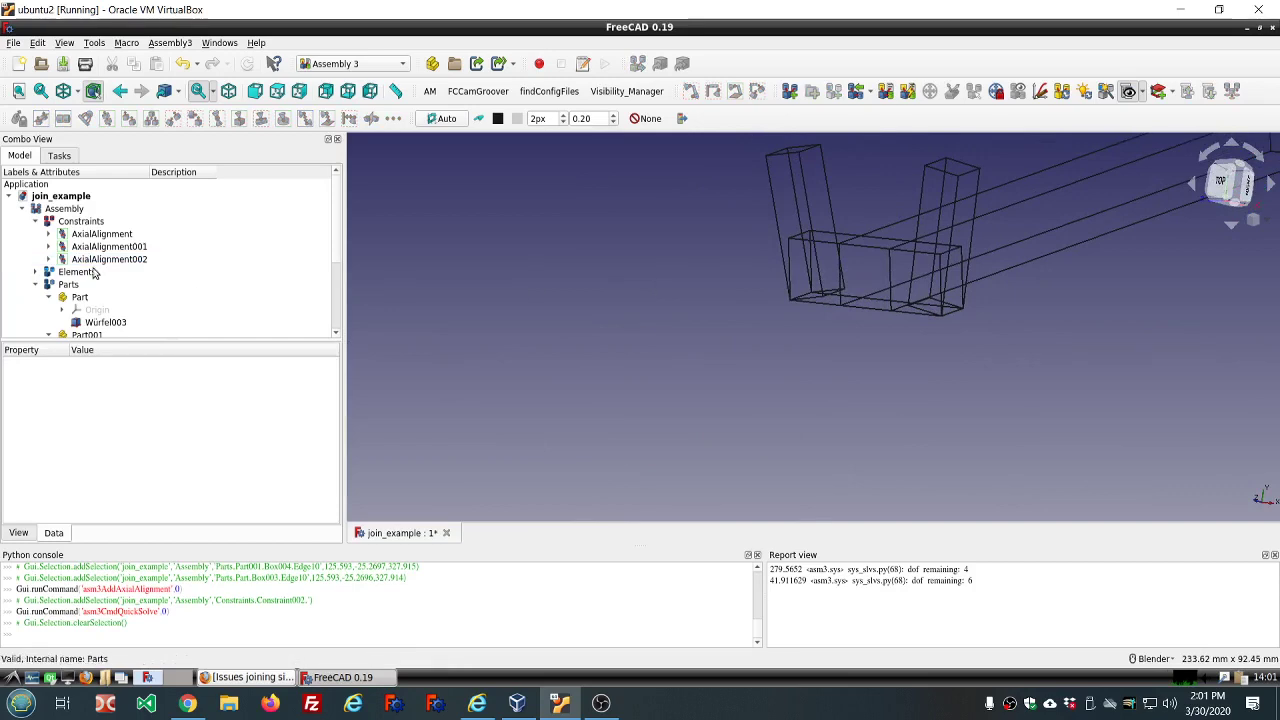
Select AxialAlignment002, AxialAlignment001 and AxialAlignment together in the tree to review them.
left_click(136, 261)
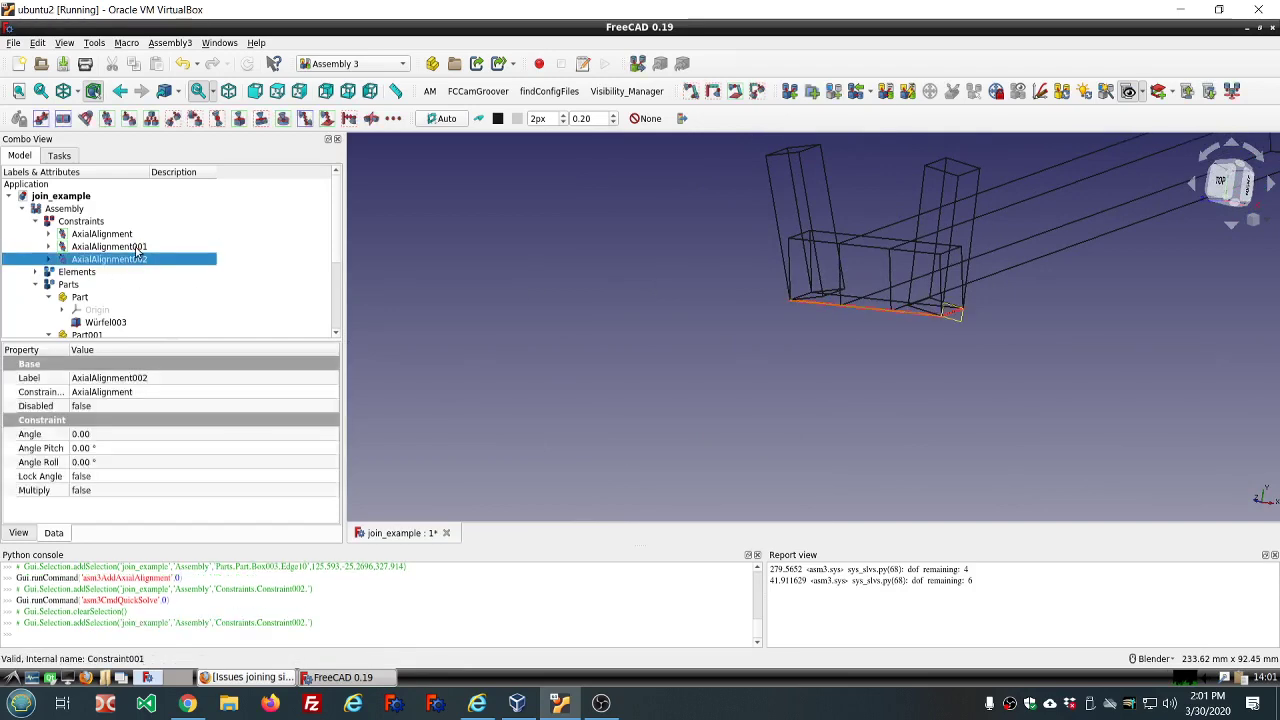
left_click(136, 246, "ctrl")
left_click(129, 233, "ctrl")
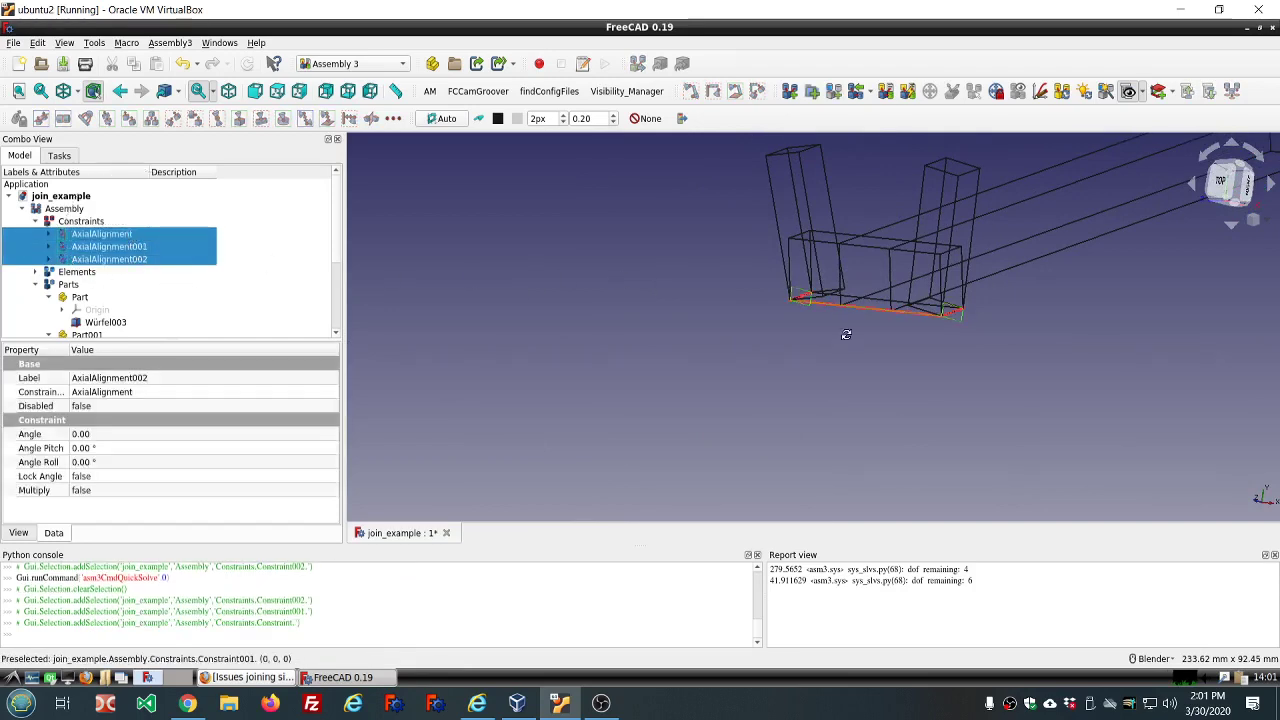
middle_click_drag(846, 334, 809, 360)
Add AxialAlignment003 between the shared Würfel004 and Würfel003 edges and solve to 0 degrees of freedom.
scroll(855, 283, "up", 4)
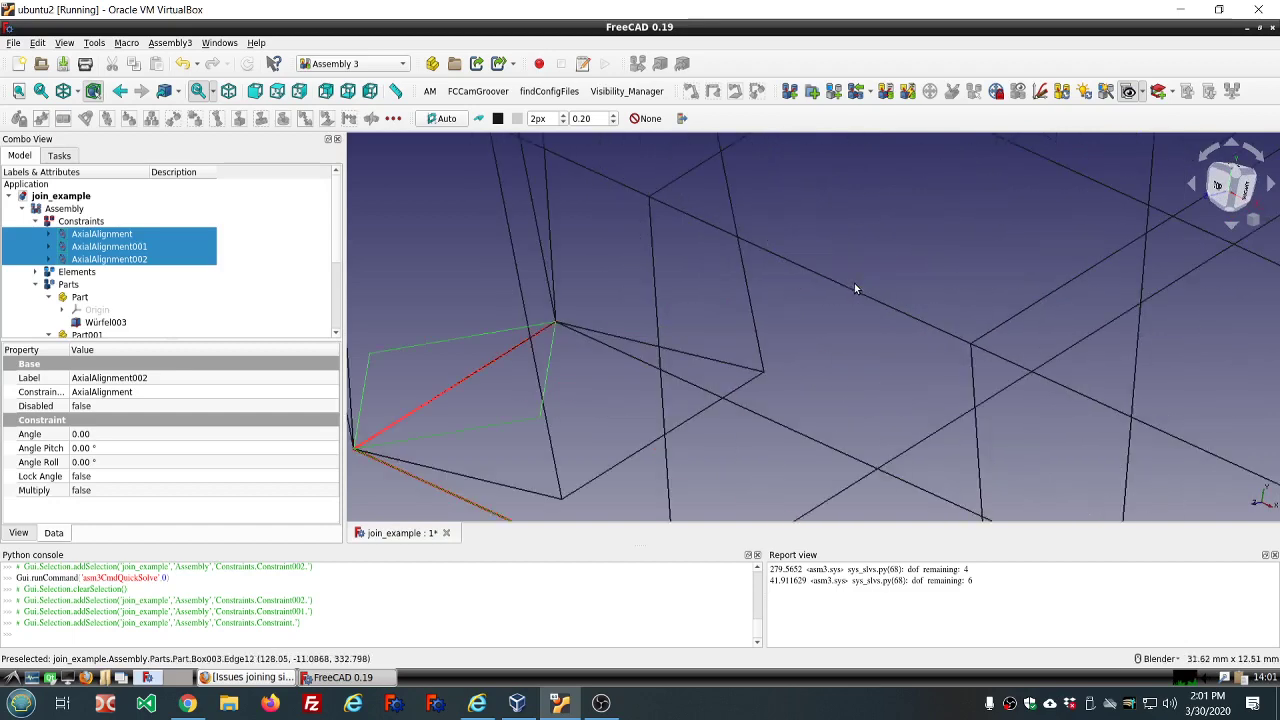
scroll(852, 287, "up", 3)
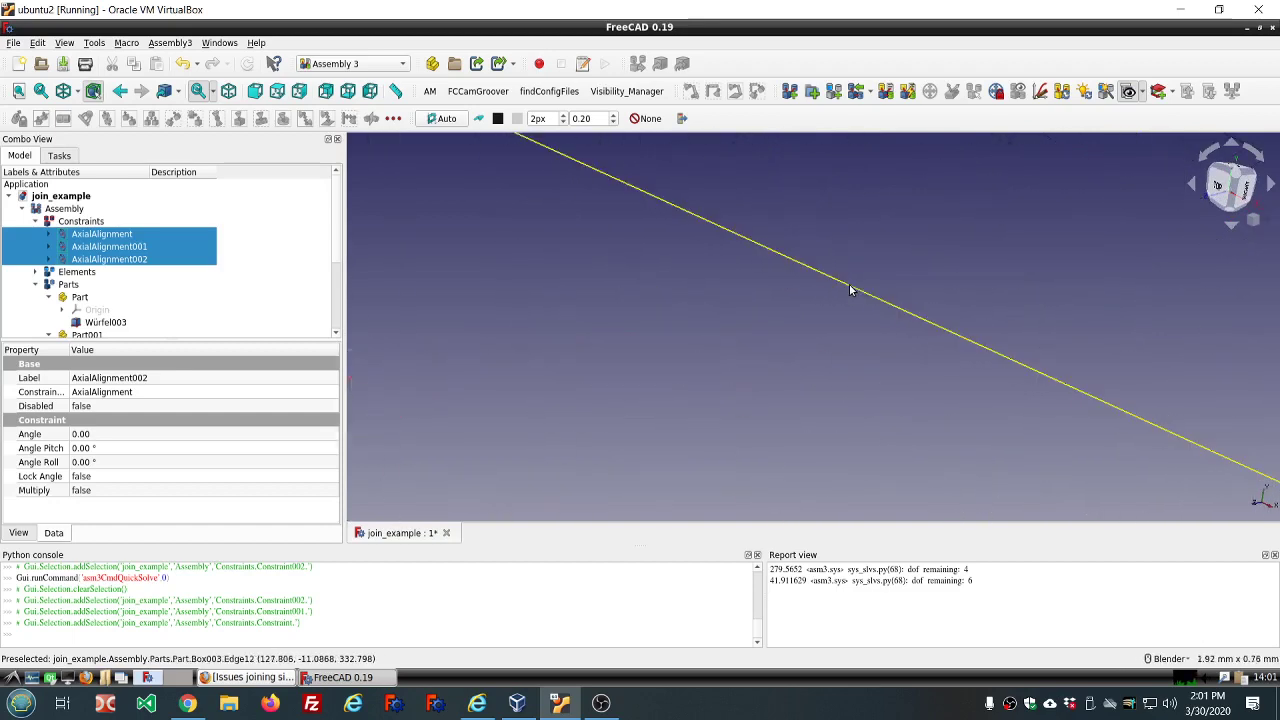
scroll(850, 289, "up", 5)
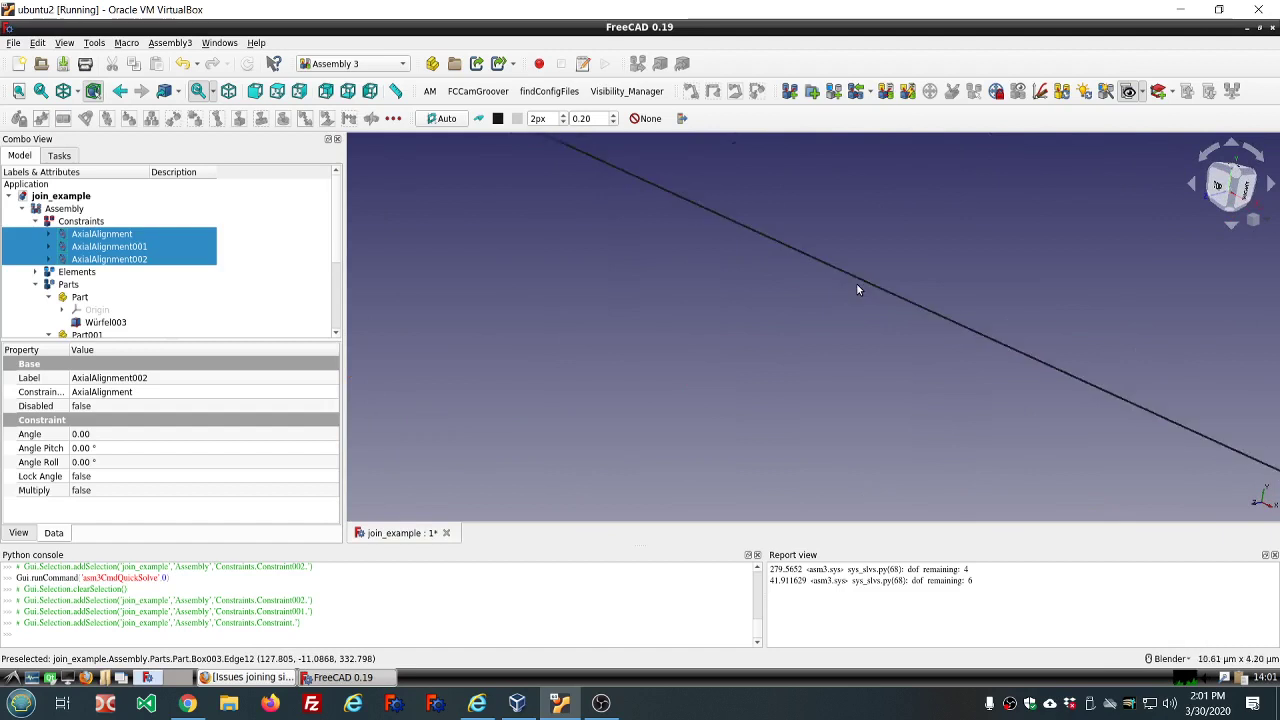
scroll(856, 286, "up", 2)
left_click(871, 282)
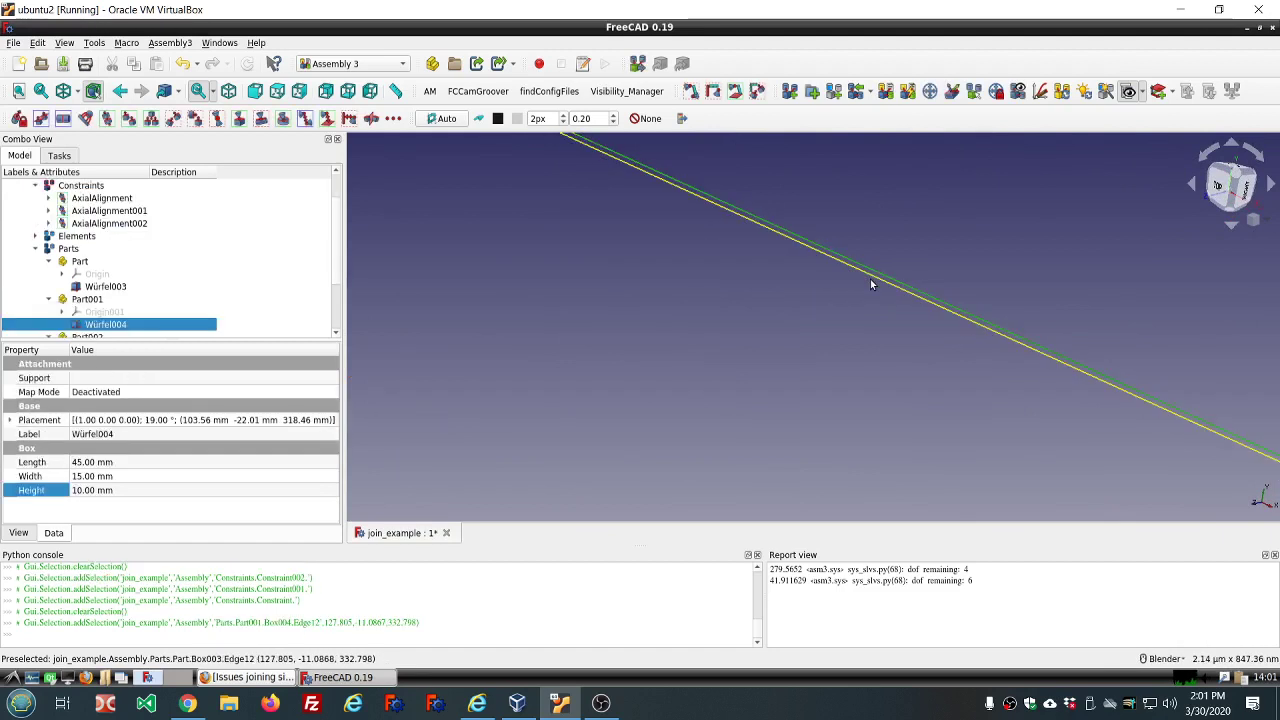
left_click(871, 284, "ctrl")
scroll(801, 297, "down", 2)
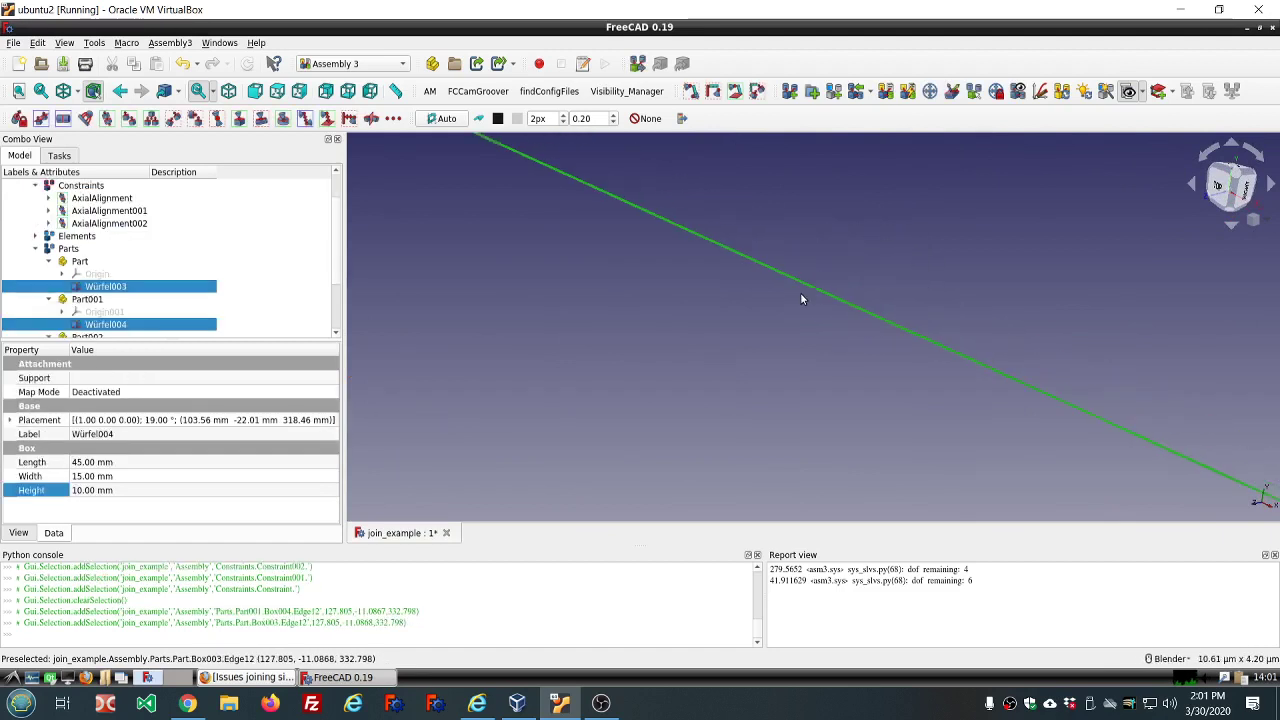
scroll(801, 297, "down", 2)
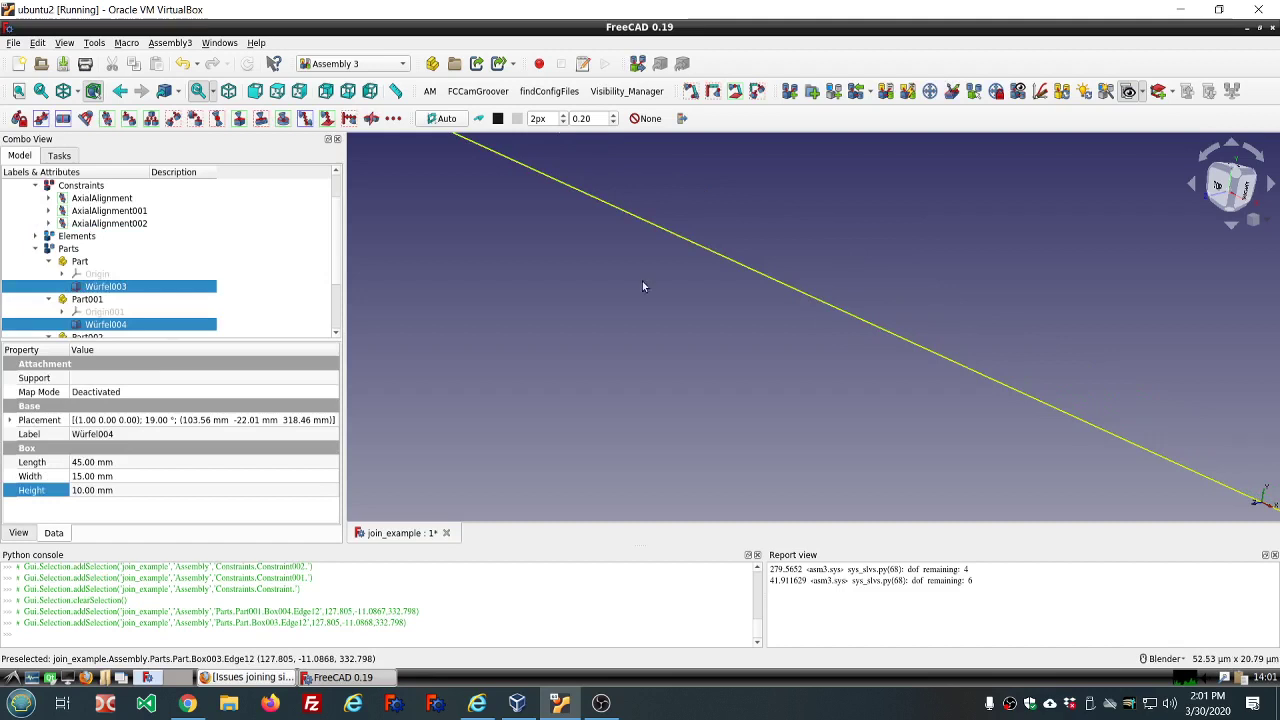
left_click(108, 118)
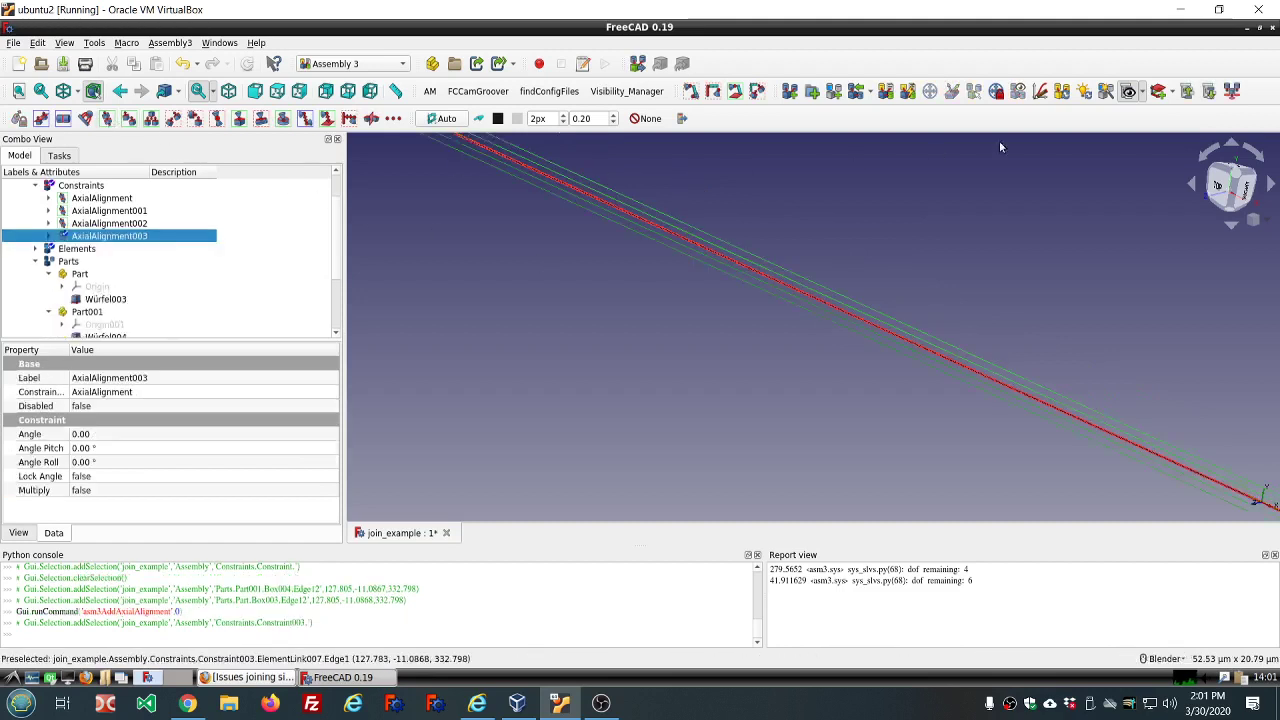
left_click(886, 93)
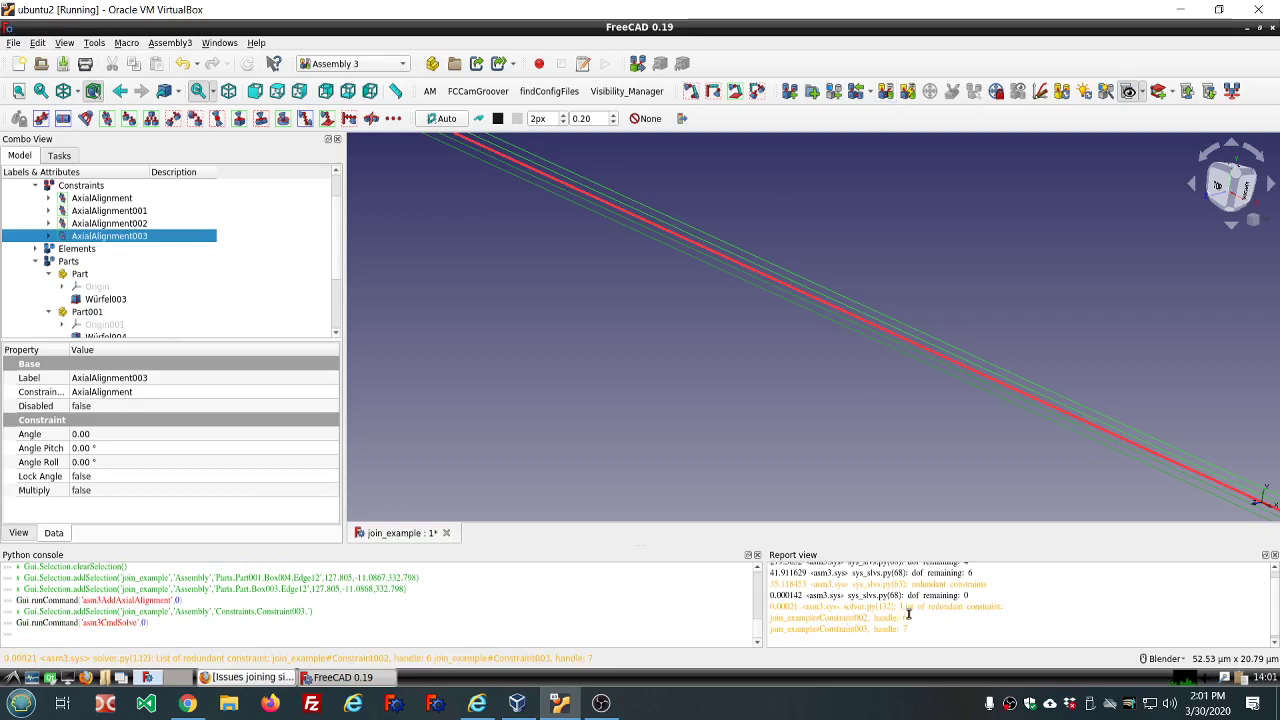
scroll(951, 378, "up", 5)
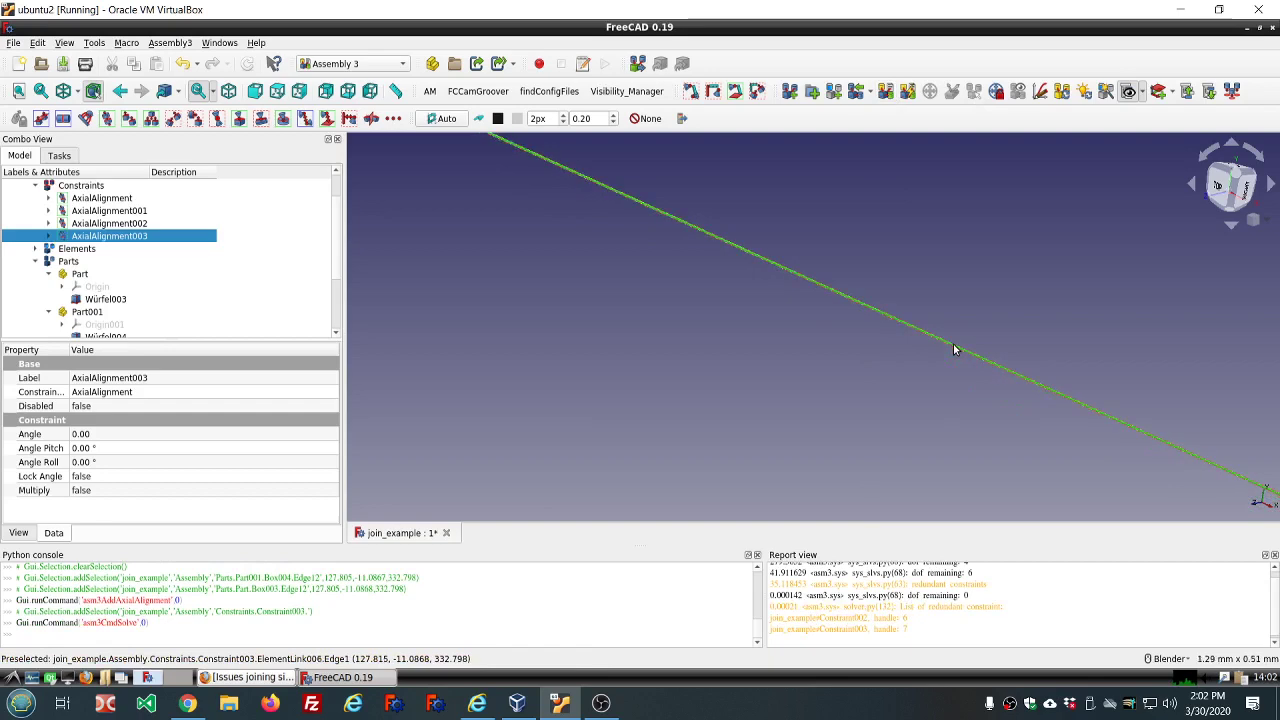
scroll(954, 350, "down", 6)
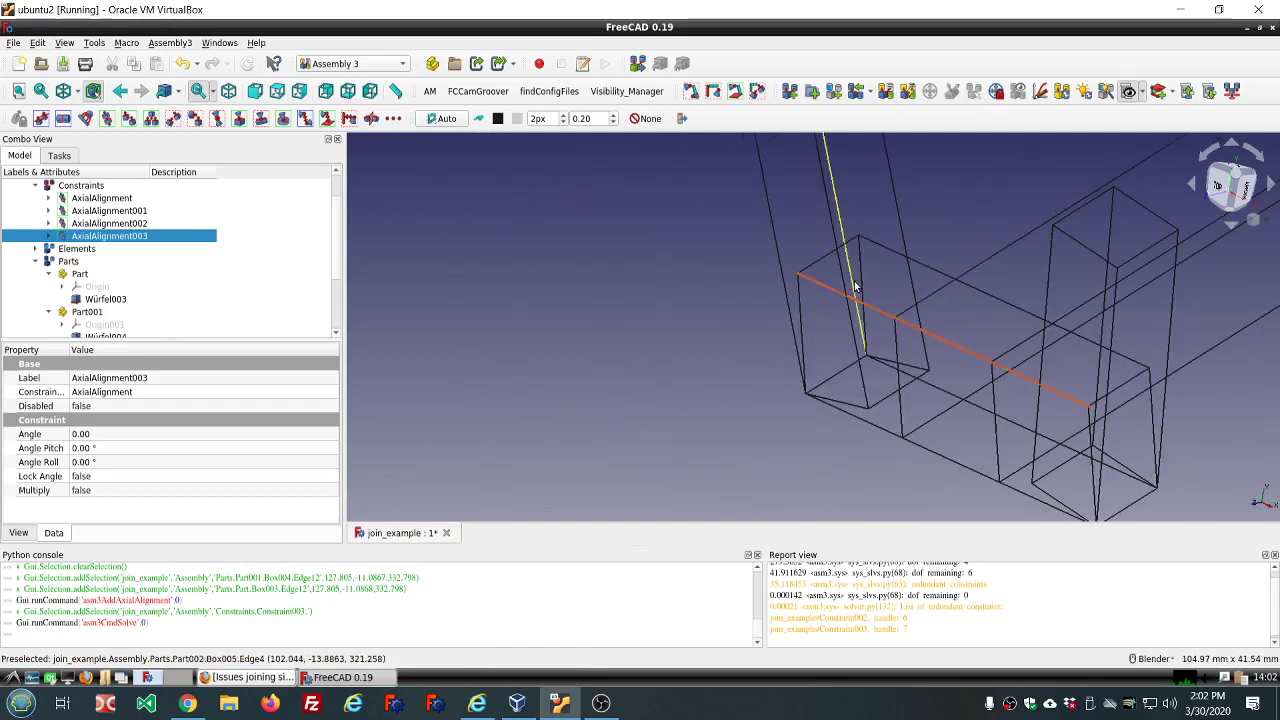
middle_click_drag(1189, 417, 862, 355)
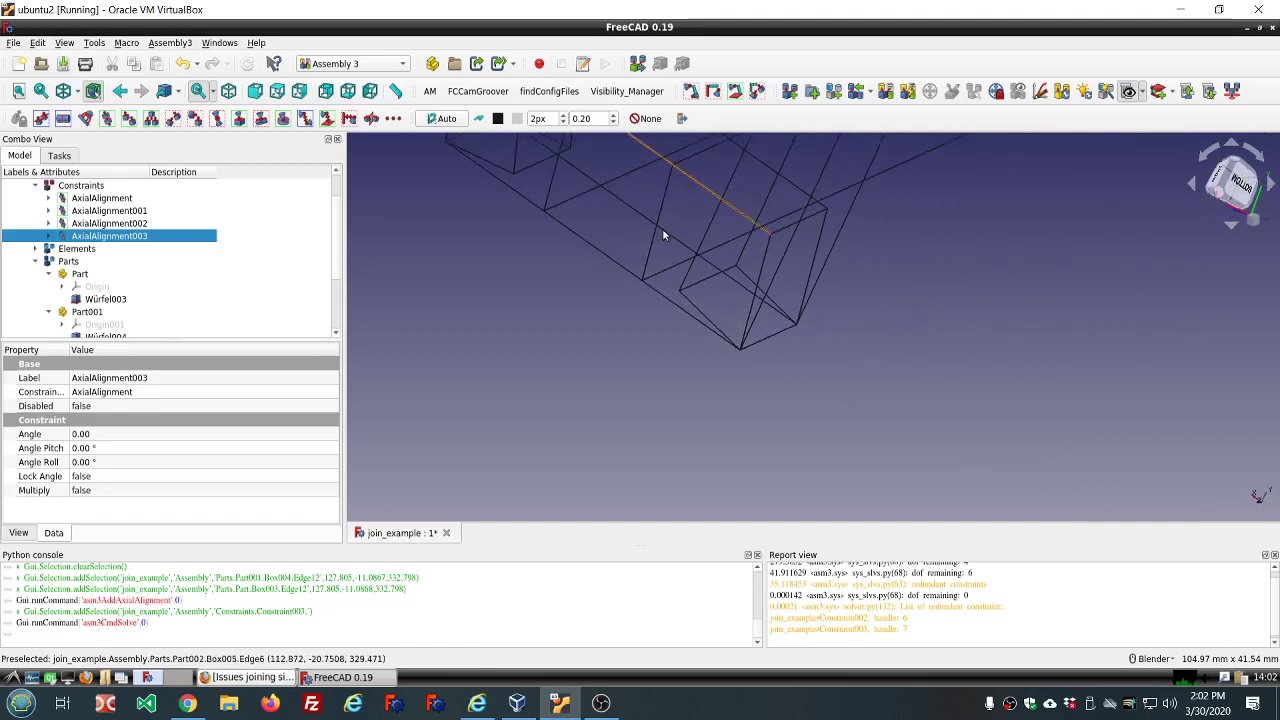
scroll(650, 228, "up", 5)
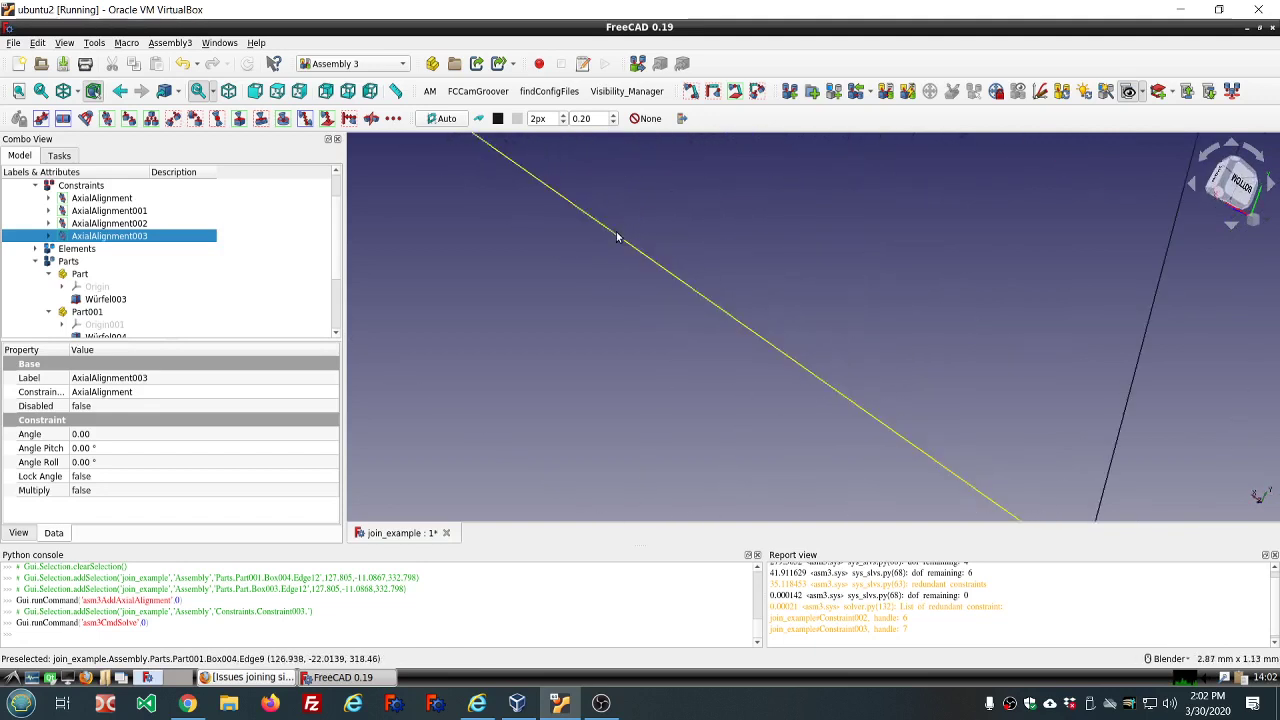
scroll(617, 237, "up", 5)
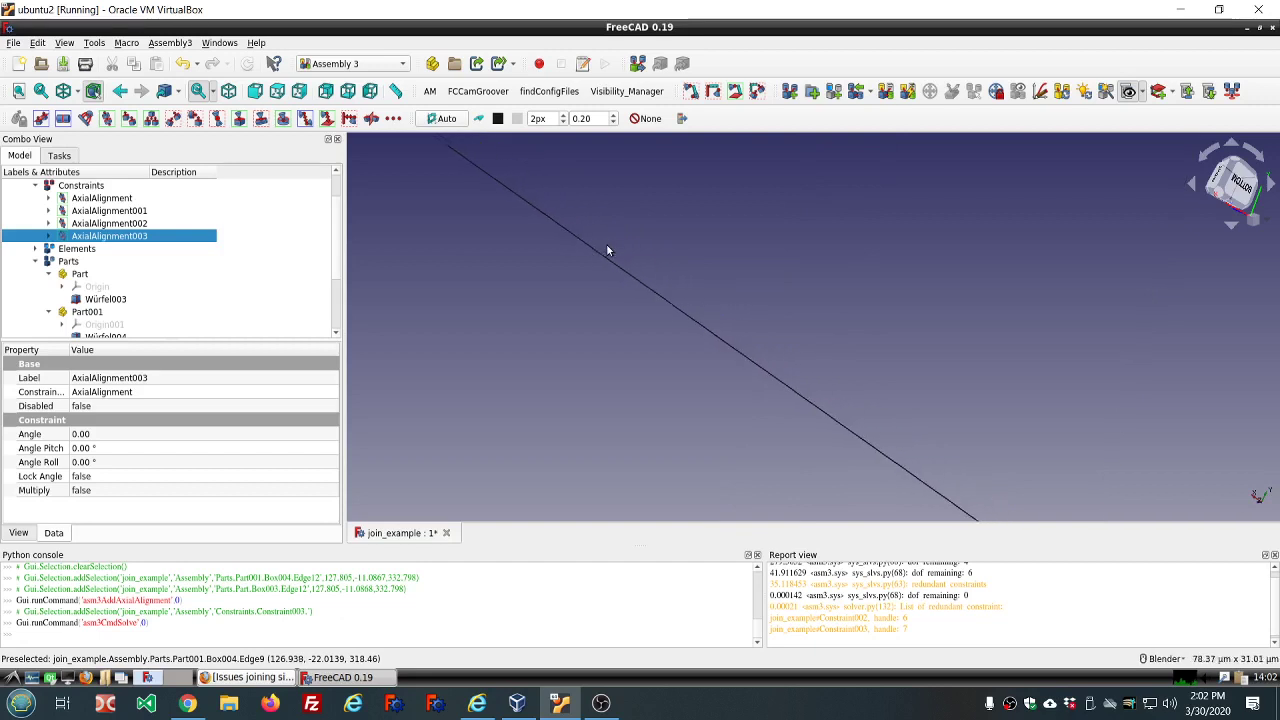
scroll(606, 250, "up", 5)
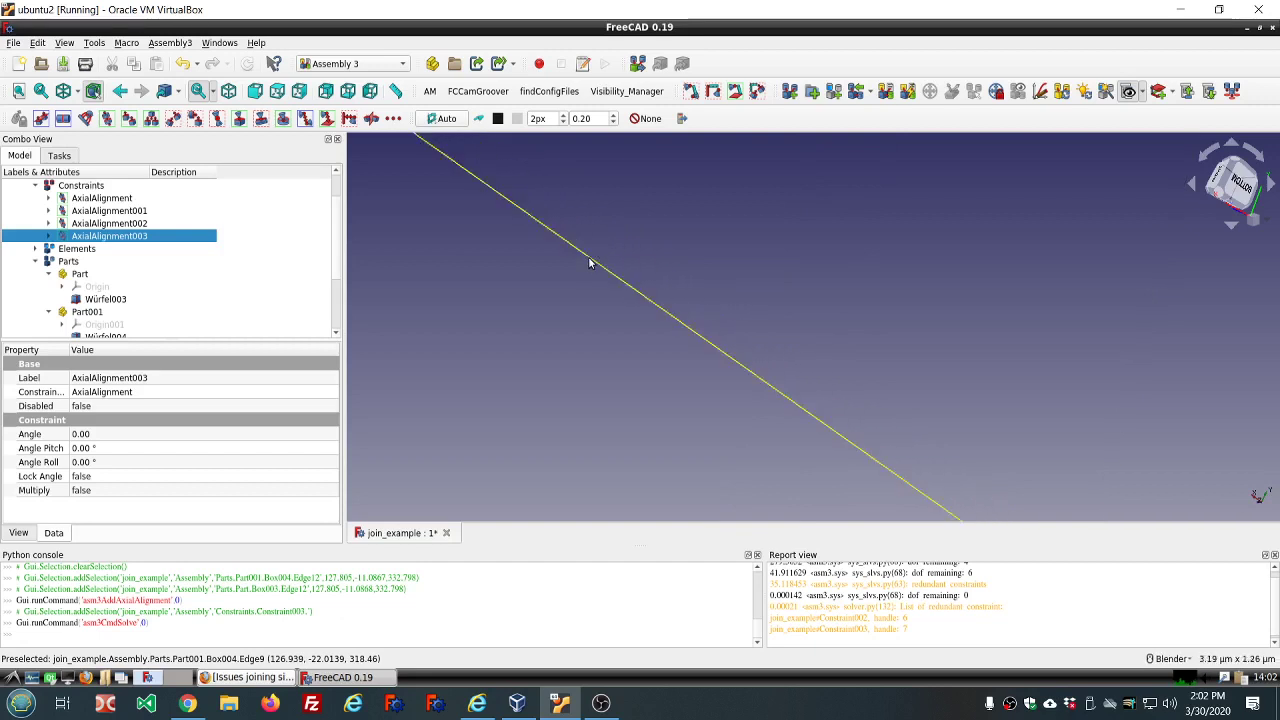
scroll(648, 240, "up", 3)
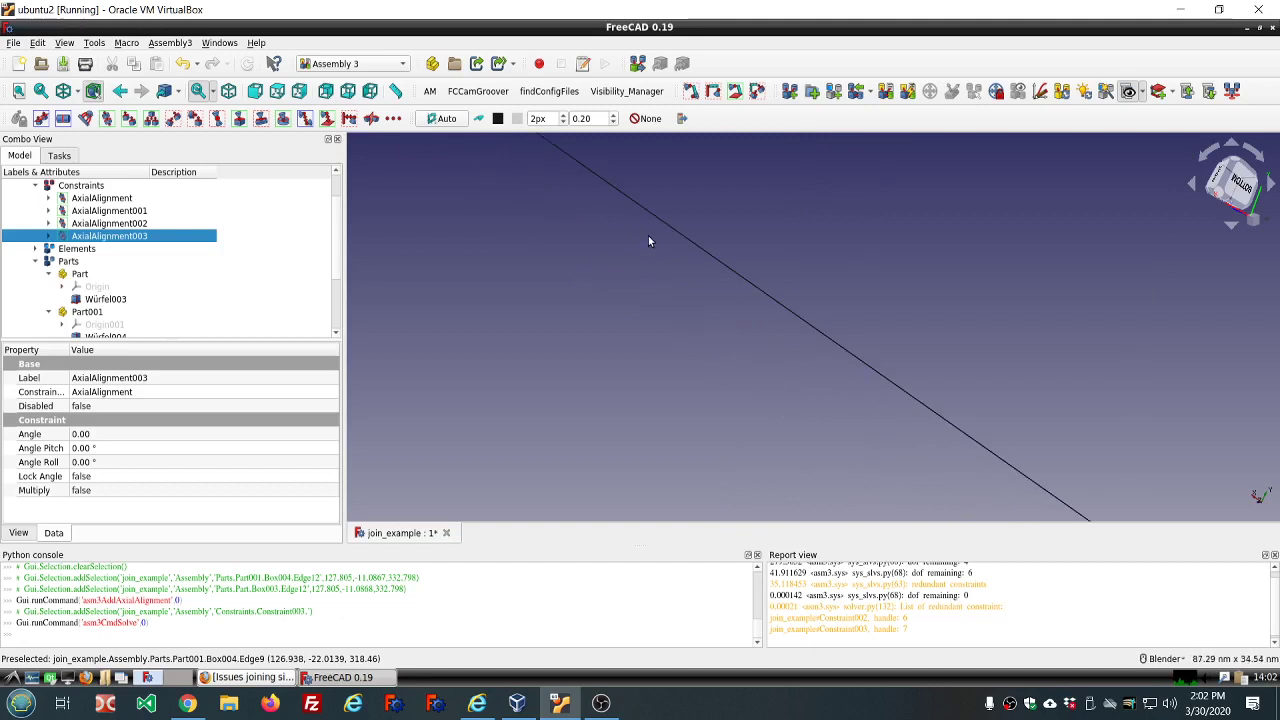
scroll(663, 222, "down", 2)
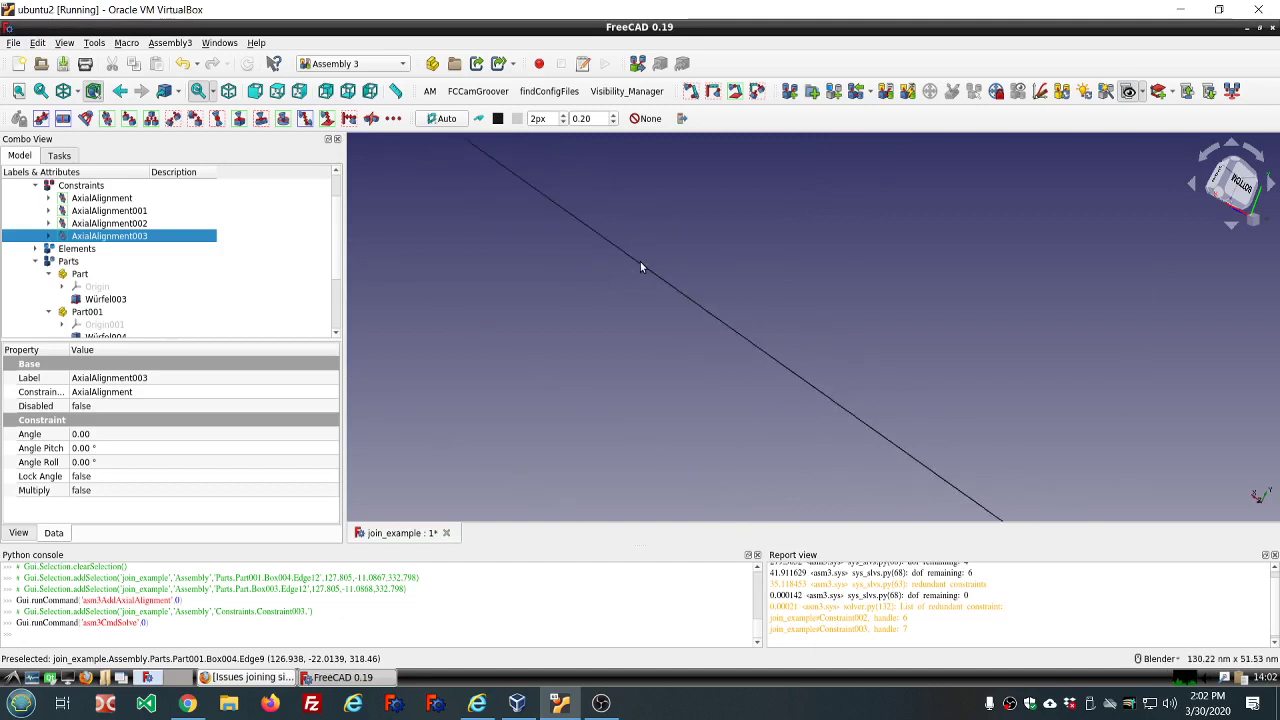
scroll(636, 272, "up", 2)
scroll(619, 282, "up", 3)
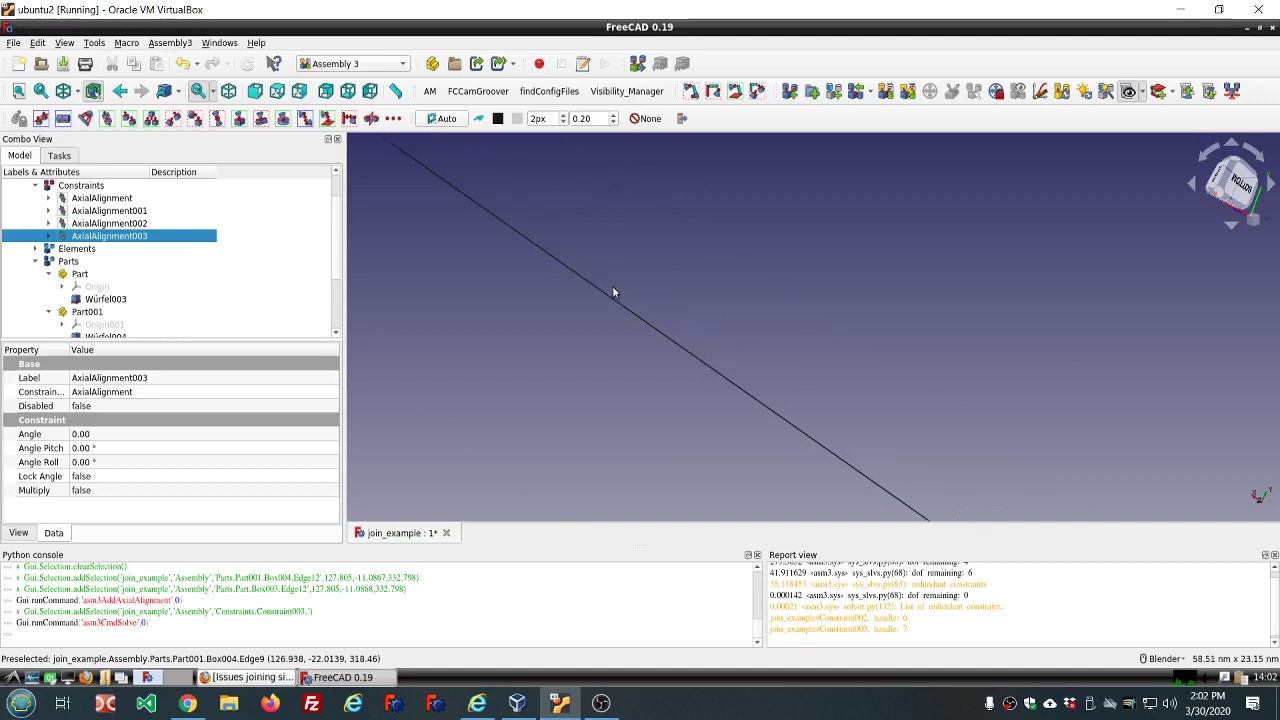
scroll(606, 298, "down", 4)
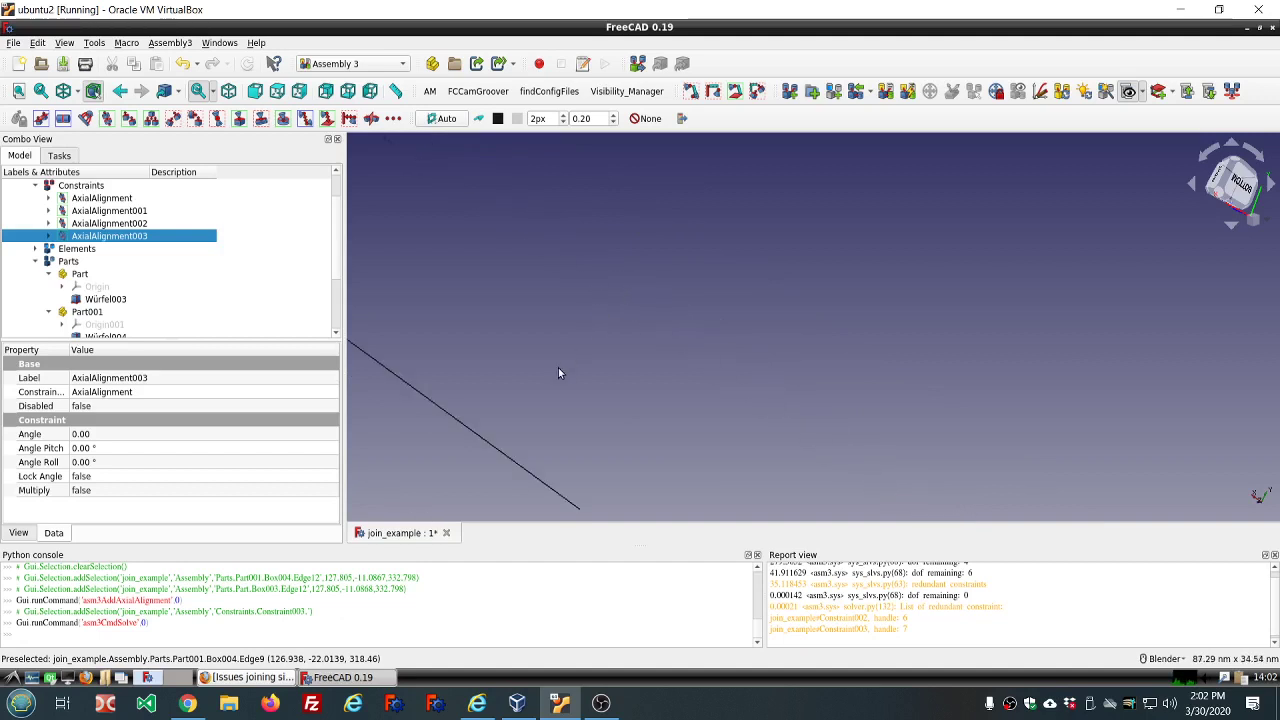
scroll(558, 373, "up", 5)
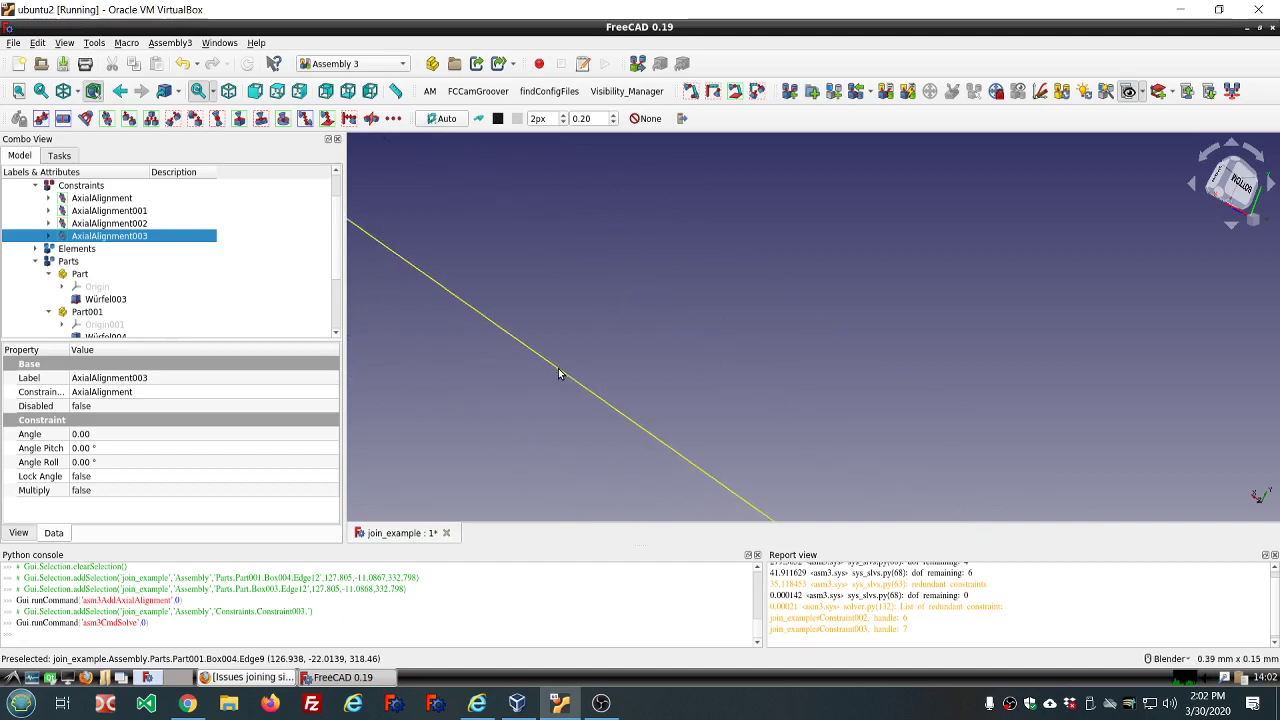
scroll(558, 373, "down", 7)
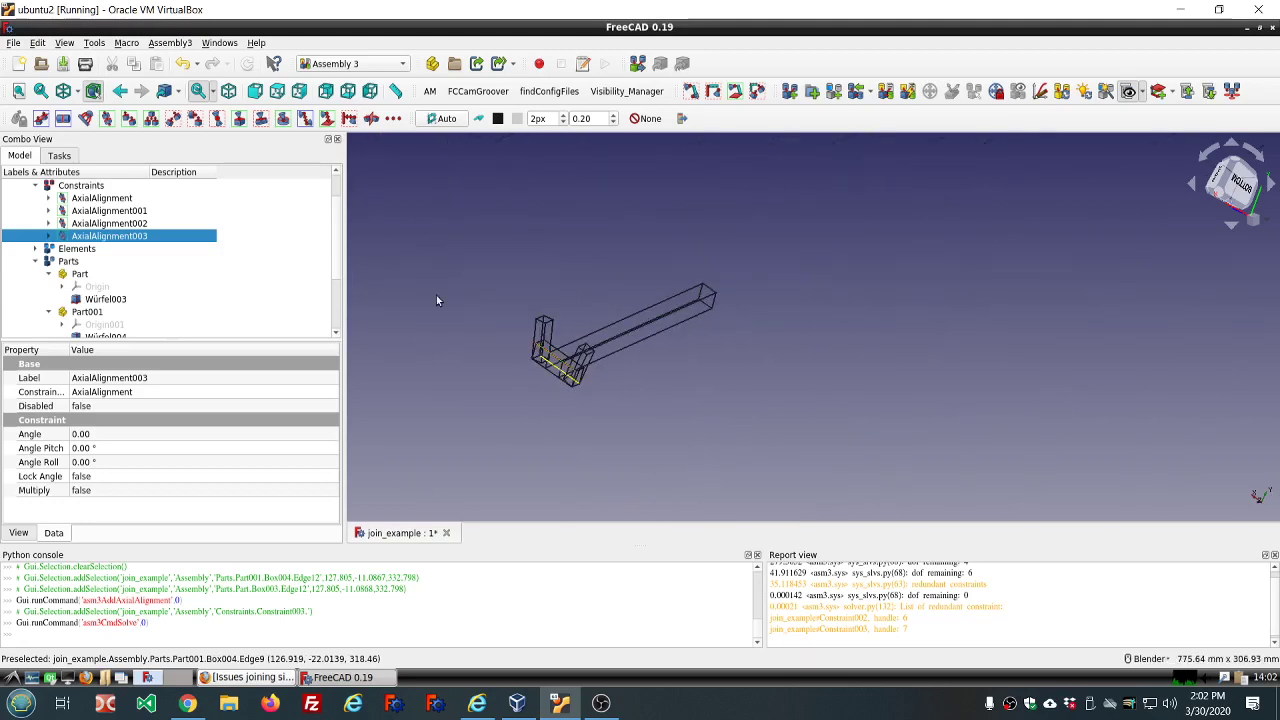
left_click(78, 91)
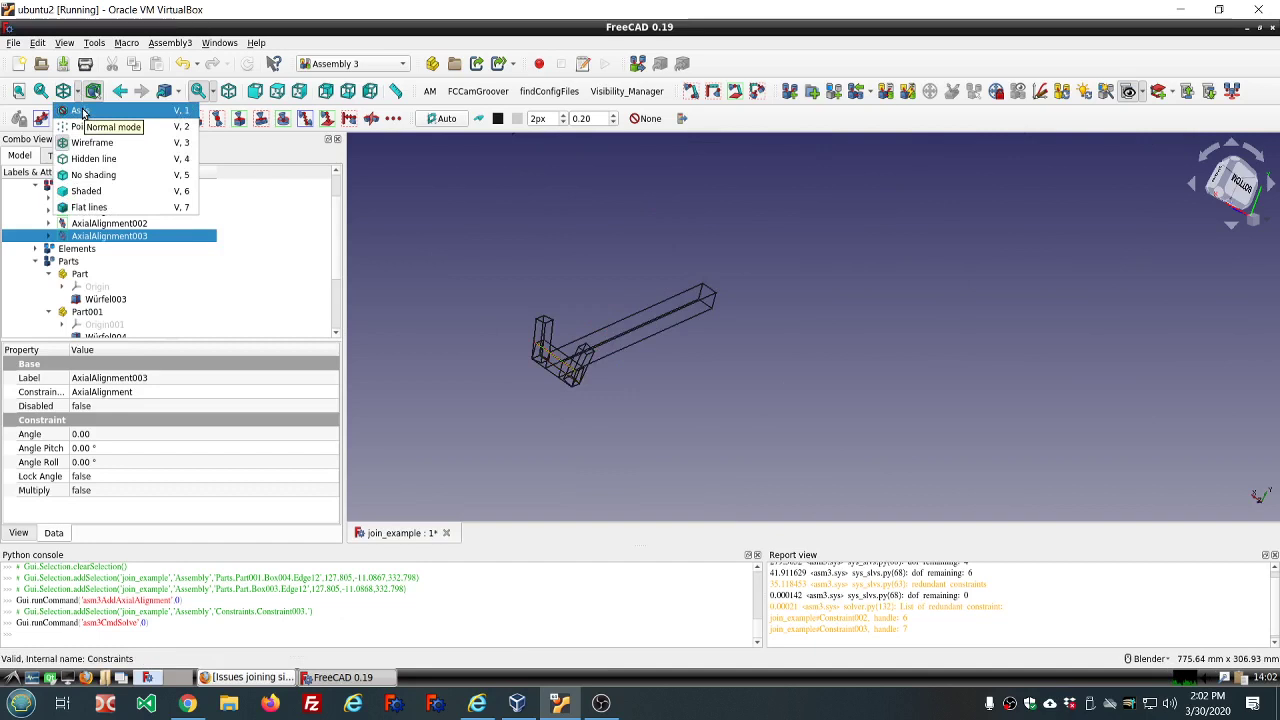
left_click(83, 112)
mouse_move(481, 357)
middle_mouse_down()
mouse_move(531, 336)
mouse_move(784, 312)
middle_mouse_up()
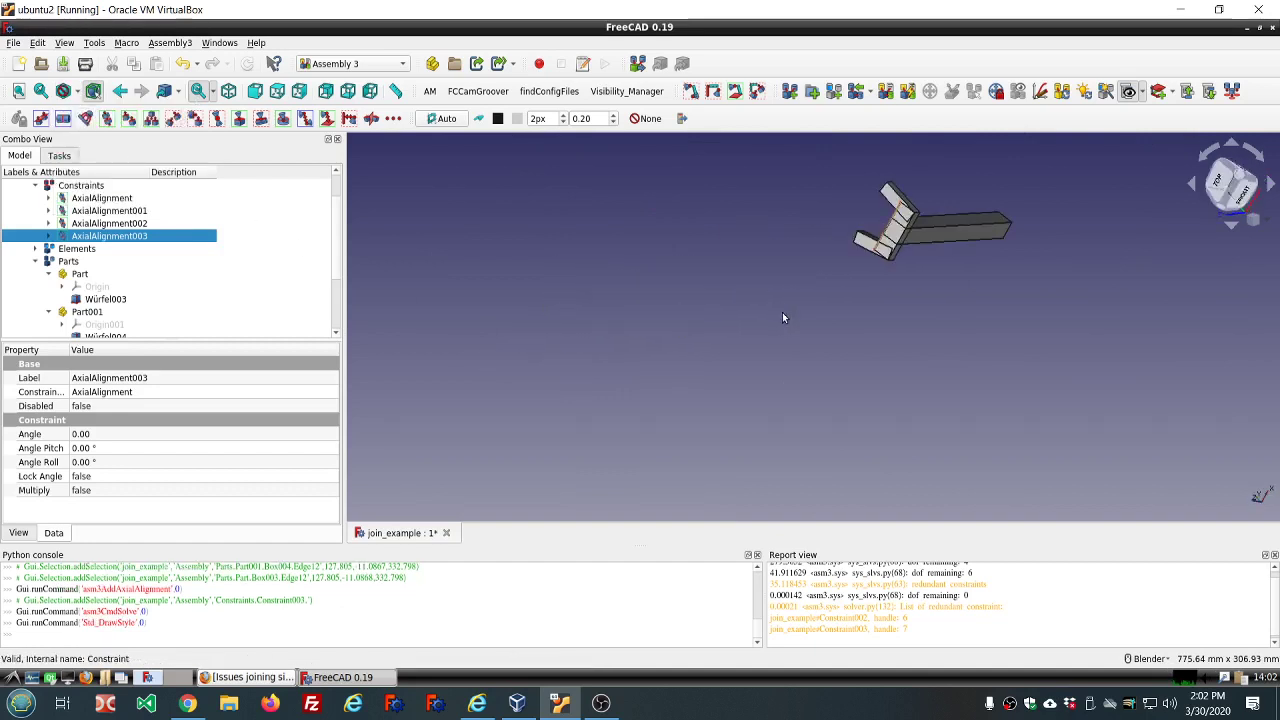
left_click(782, 312)
scroll(902, 200, "up", 10)
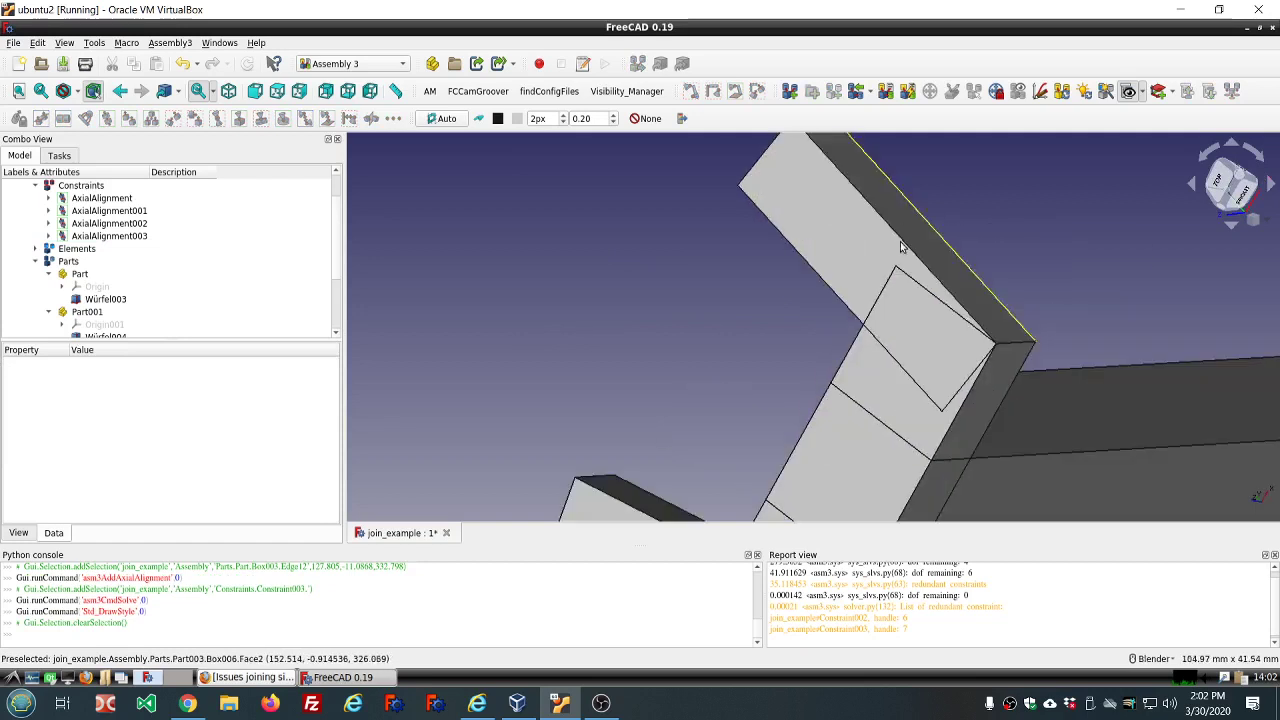
scroll(857, 285, "up", 5)
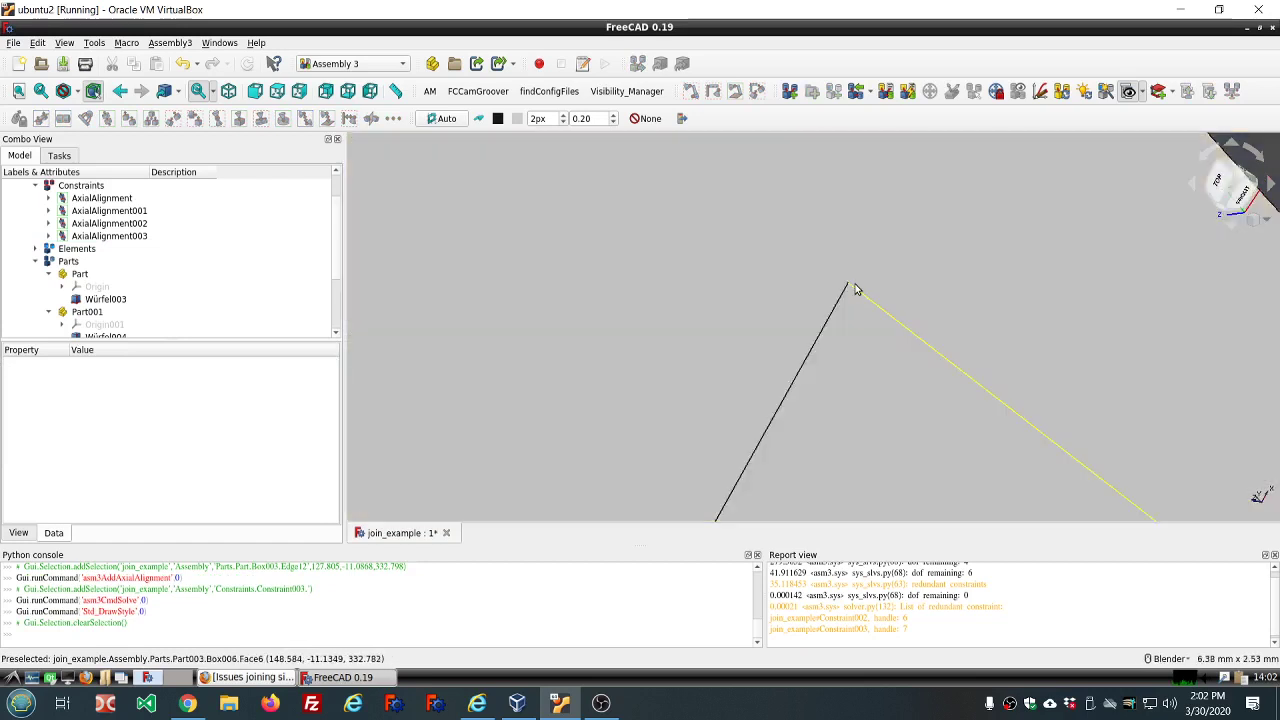
scroll(857, 270, "down", 15)
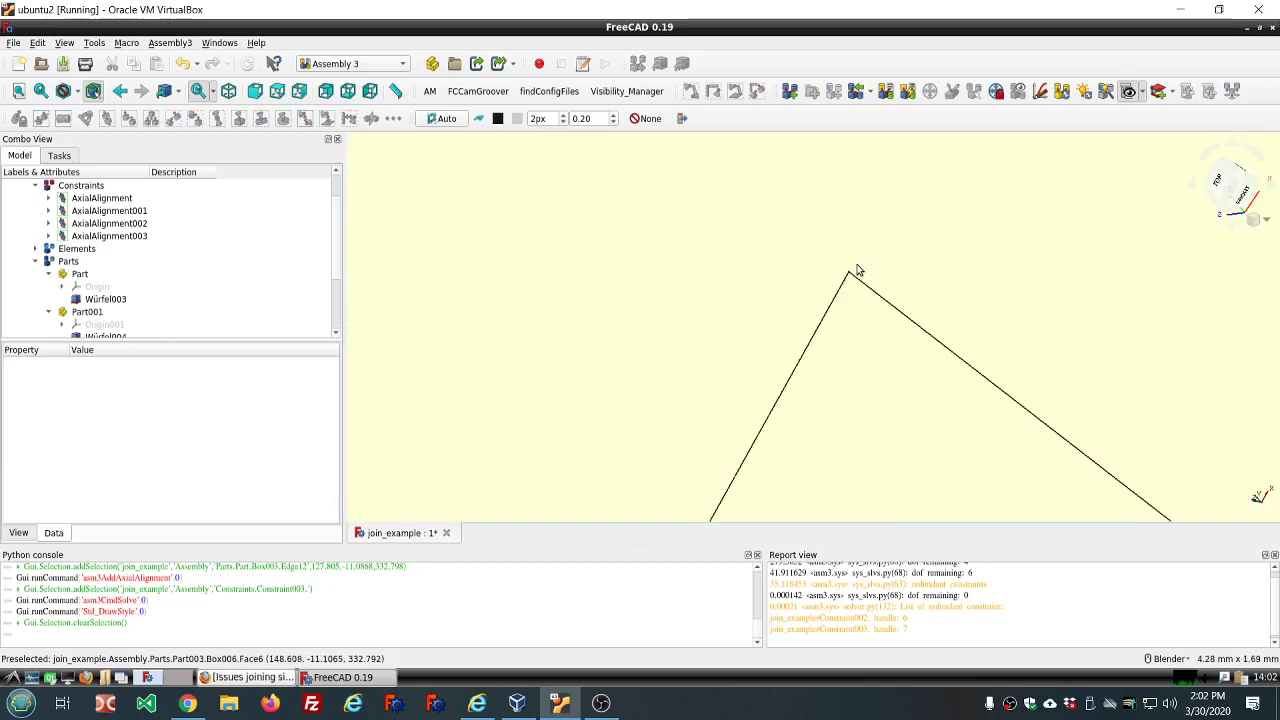
scroll(868, 298, "up", 8)
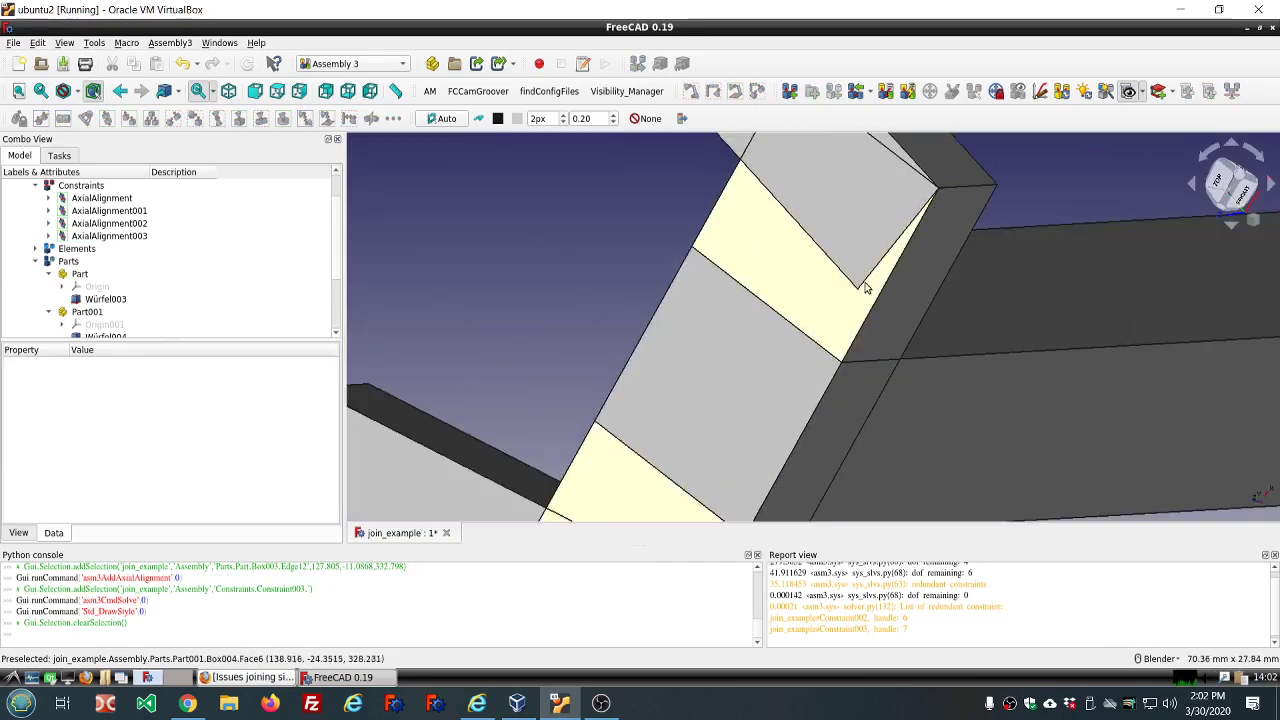
scroll(864, 330, "down", 5)
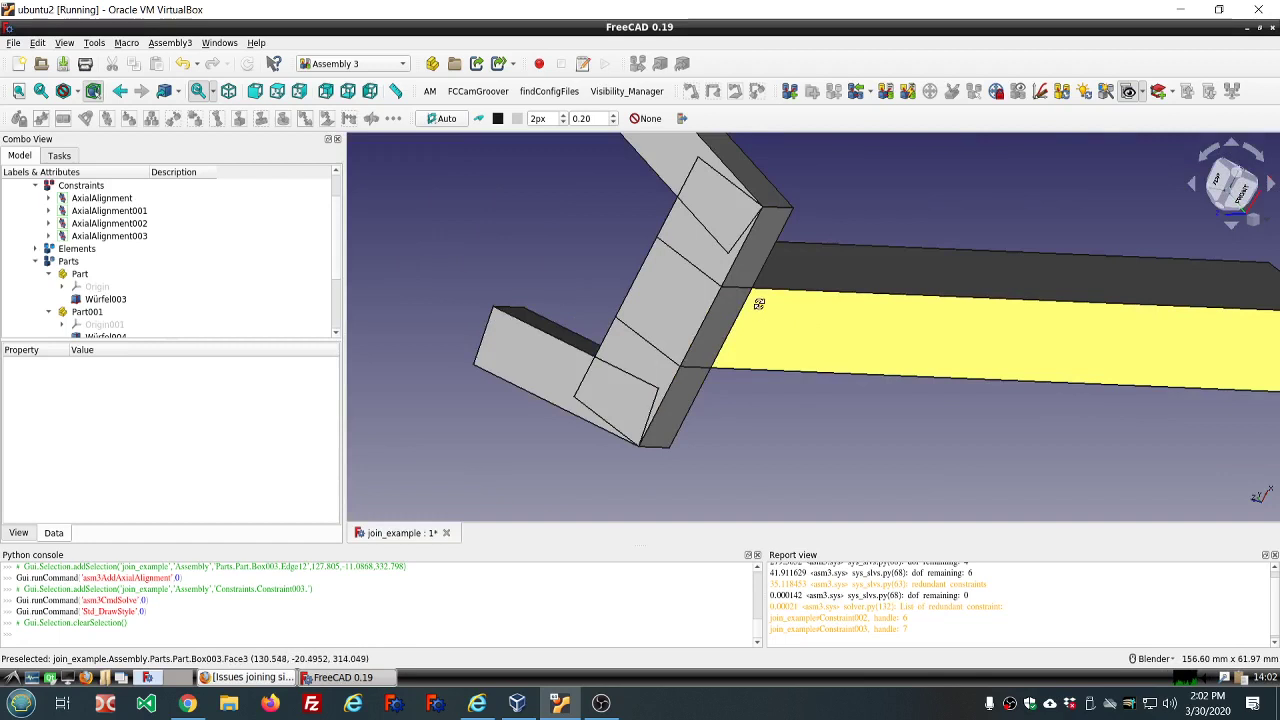
scroll(759, 303, "down", 8)
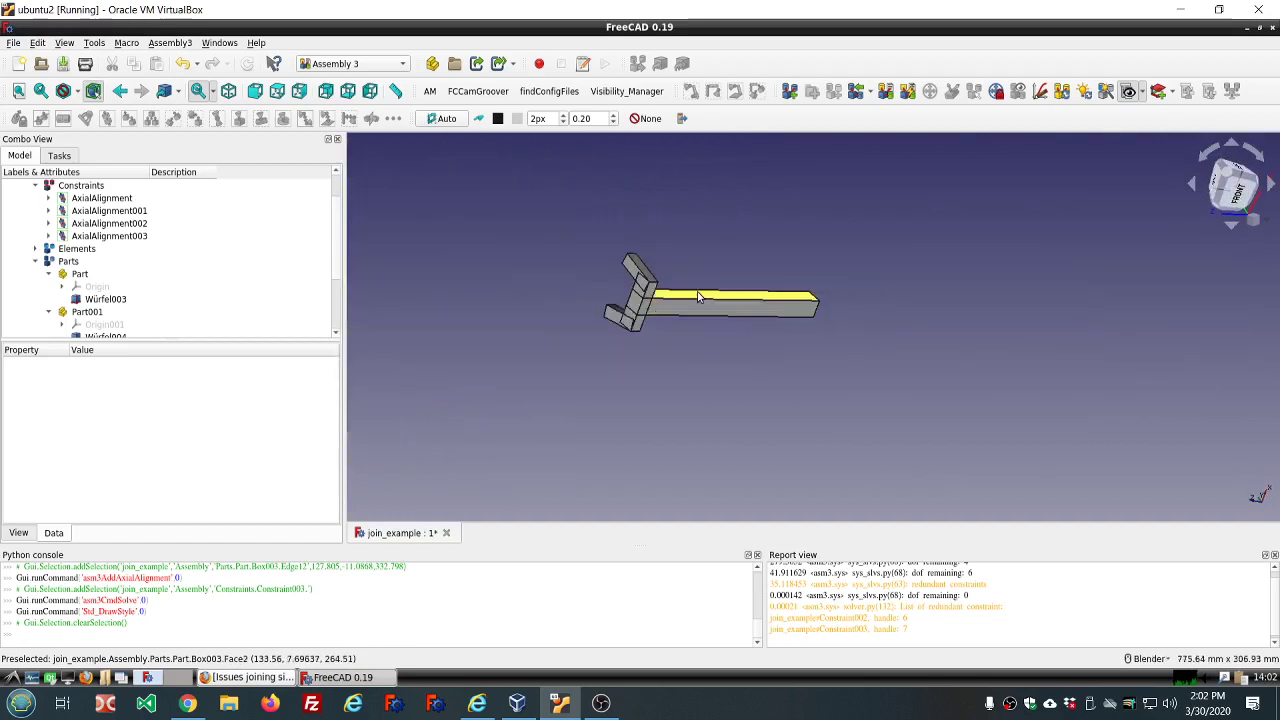
middle_click_drag(698, 297, 600, 255)
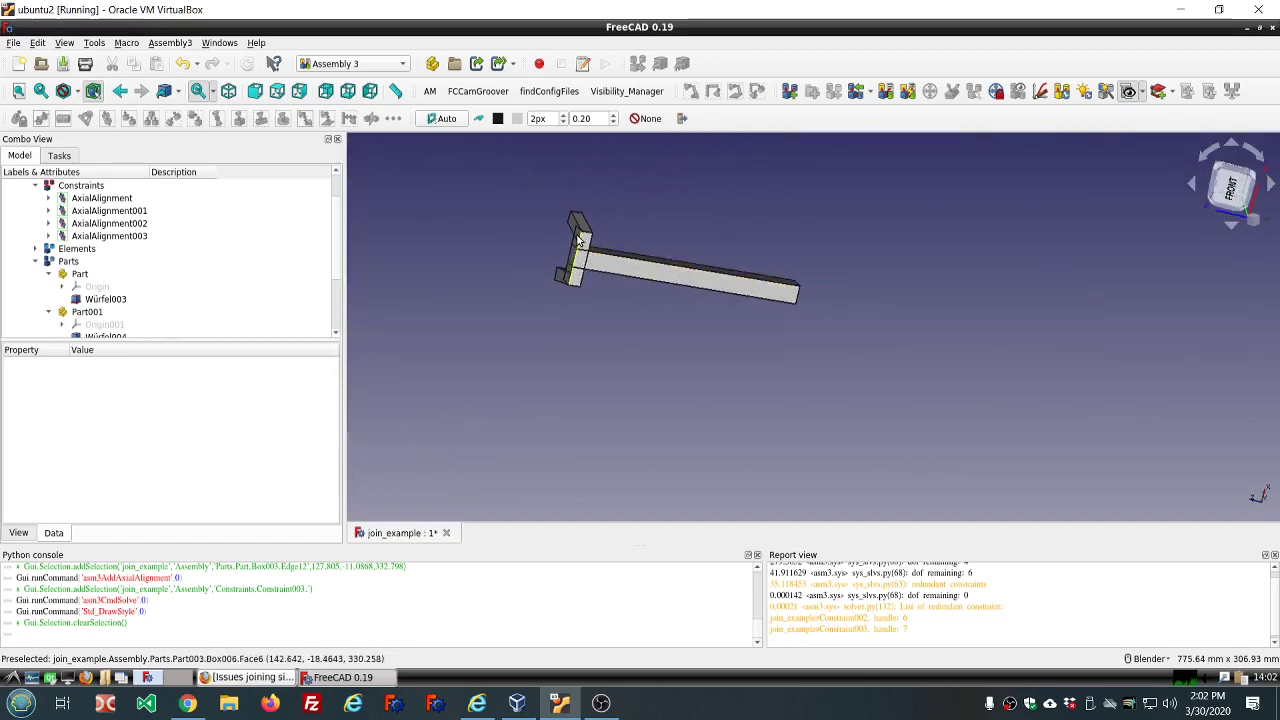
scroll(580, 245, "up", 10)
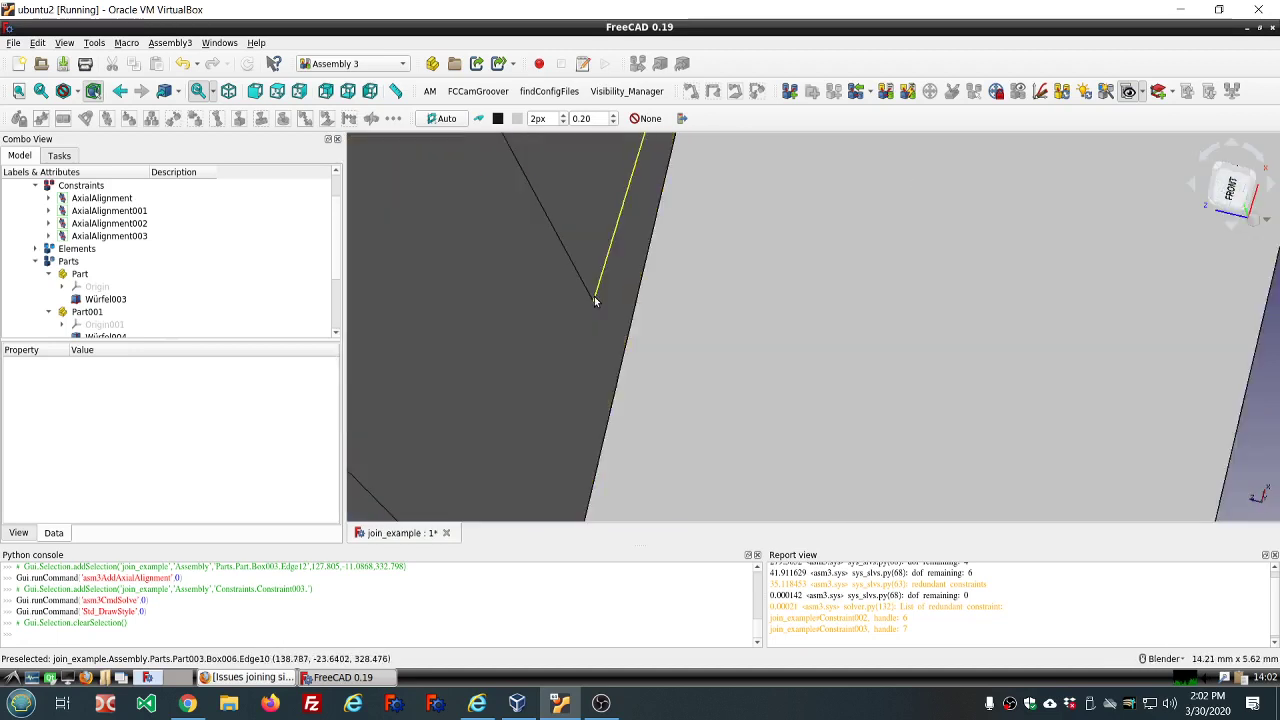
scroll(594, 301, "down", 4)
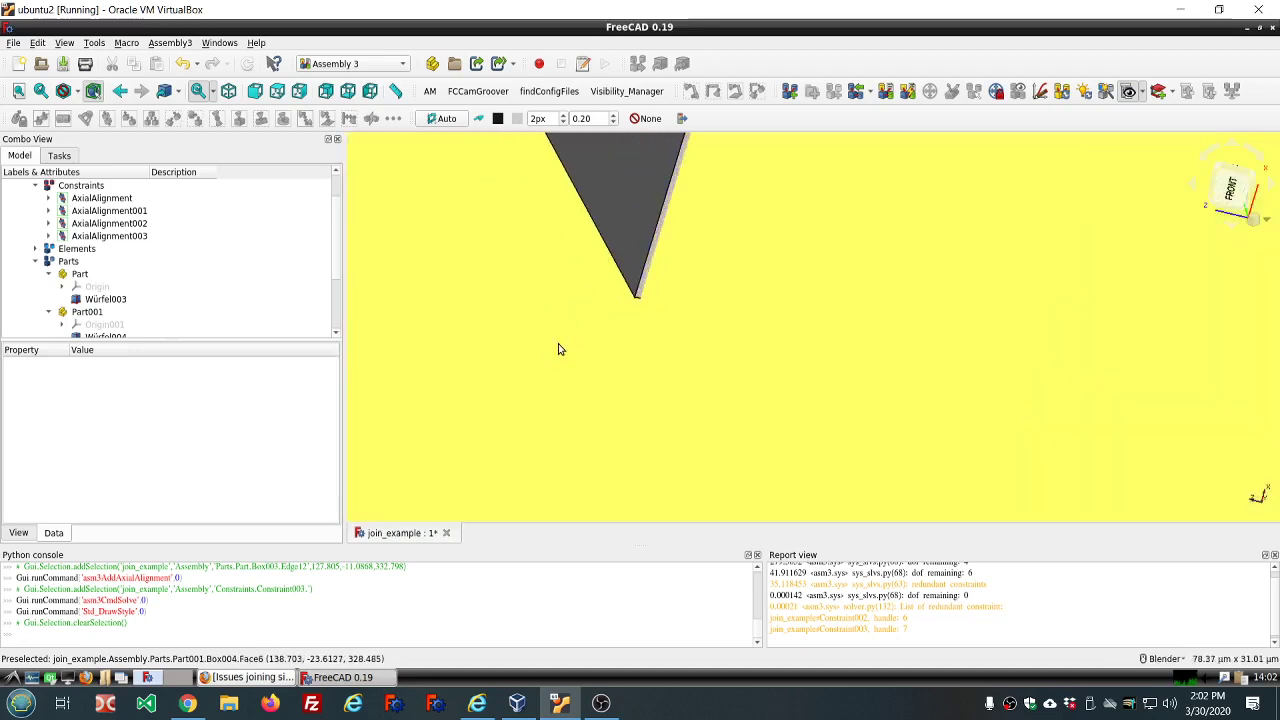
scroll(638, 310, "up", 2)
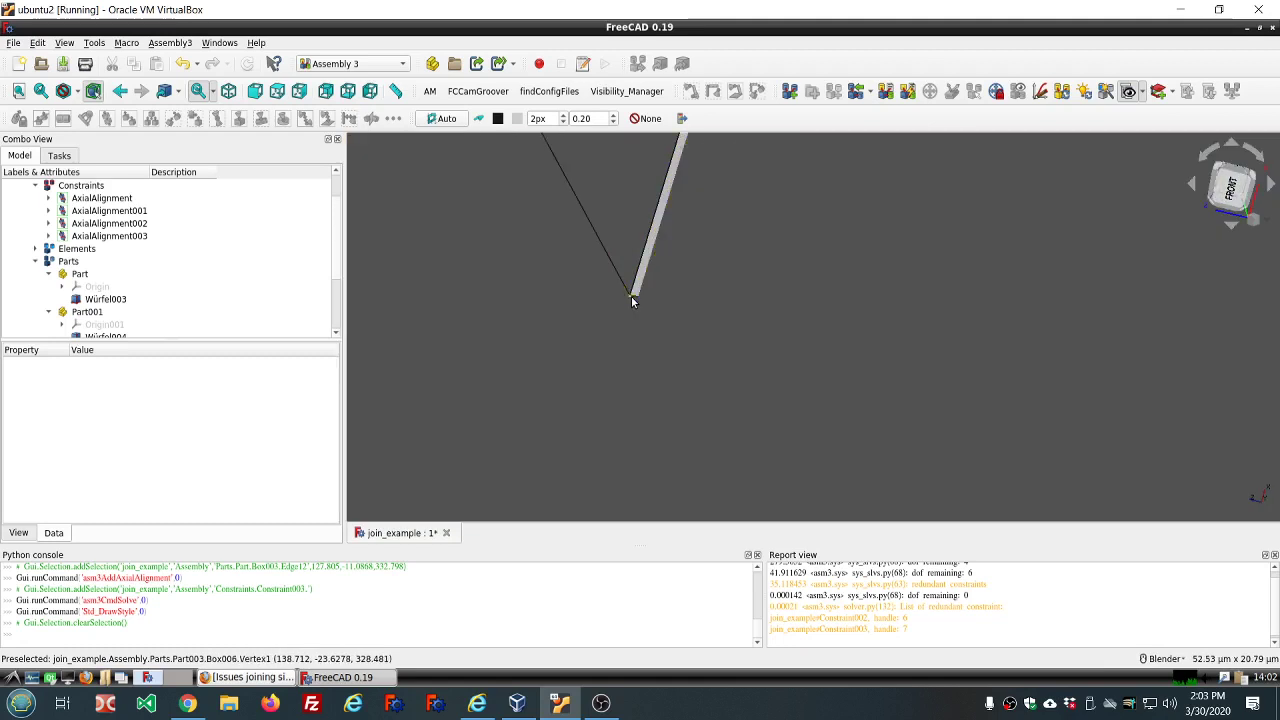
Constrain a Würfel006 corner to lie in Face6 of Würfel004 with PointInPlane, then quick-solve.
left_click(632, 299)
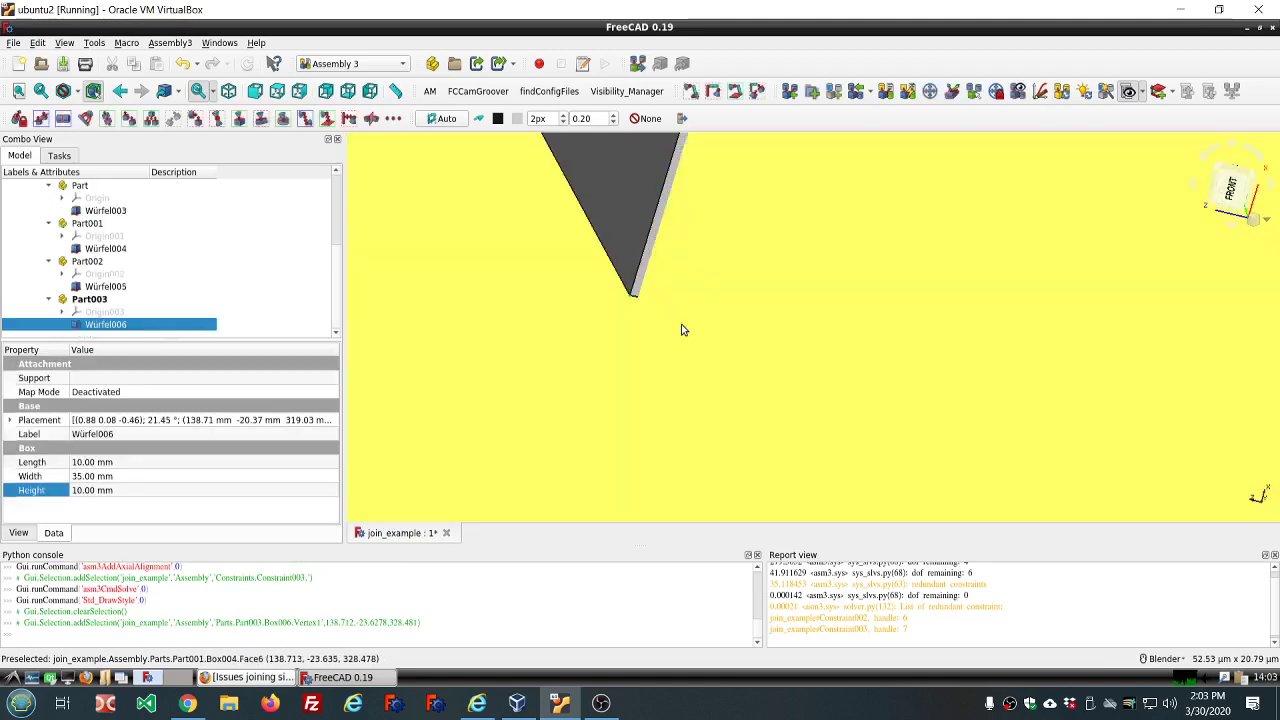
left_click(682, 330, "ctrl")
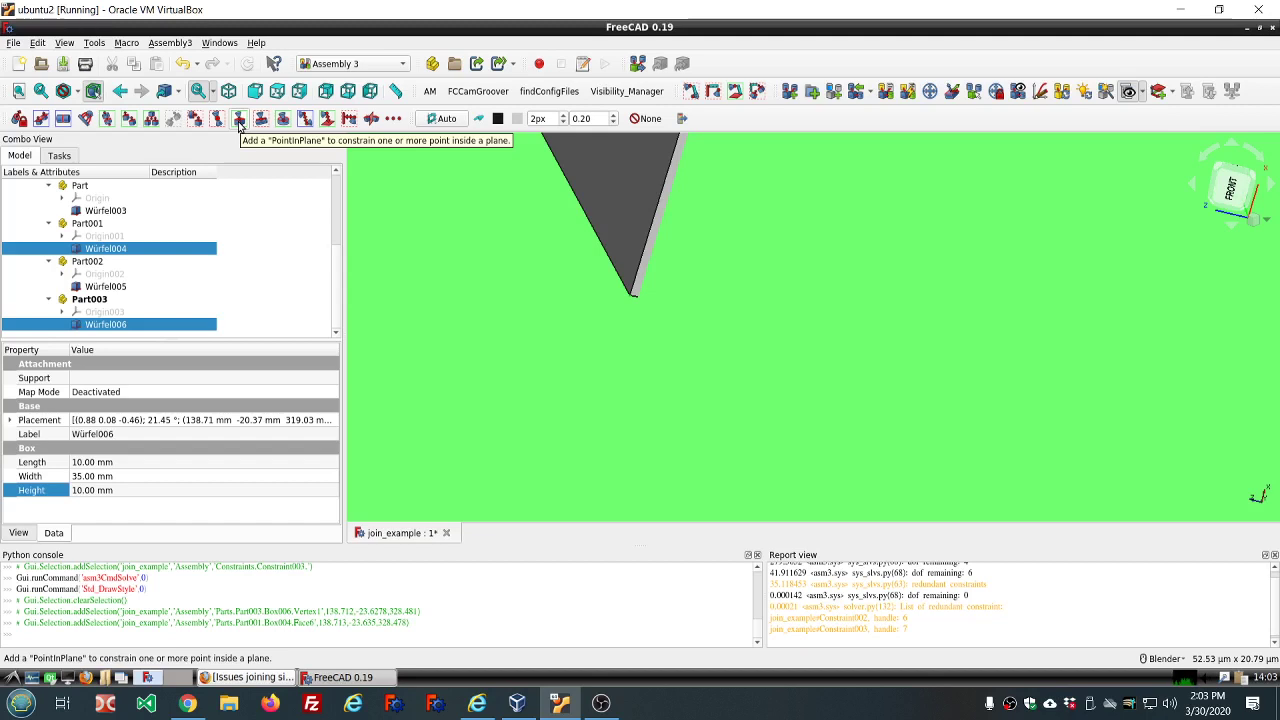
left_click(239, 122)
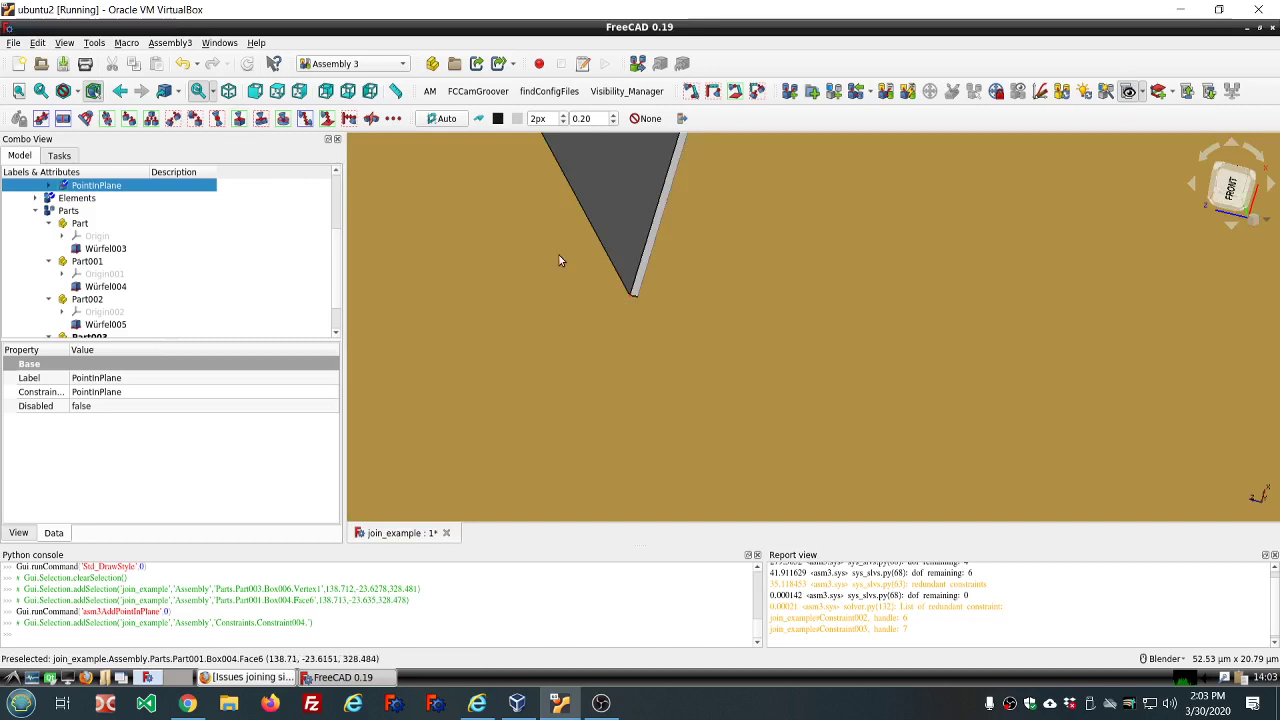
scroll(559, 260, "down", 5)
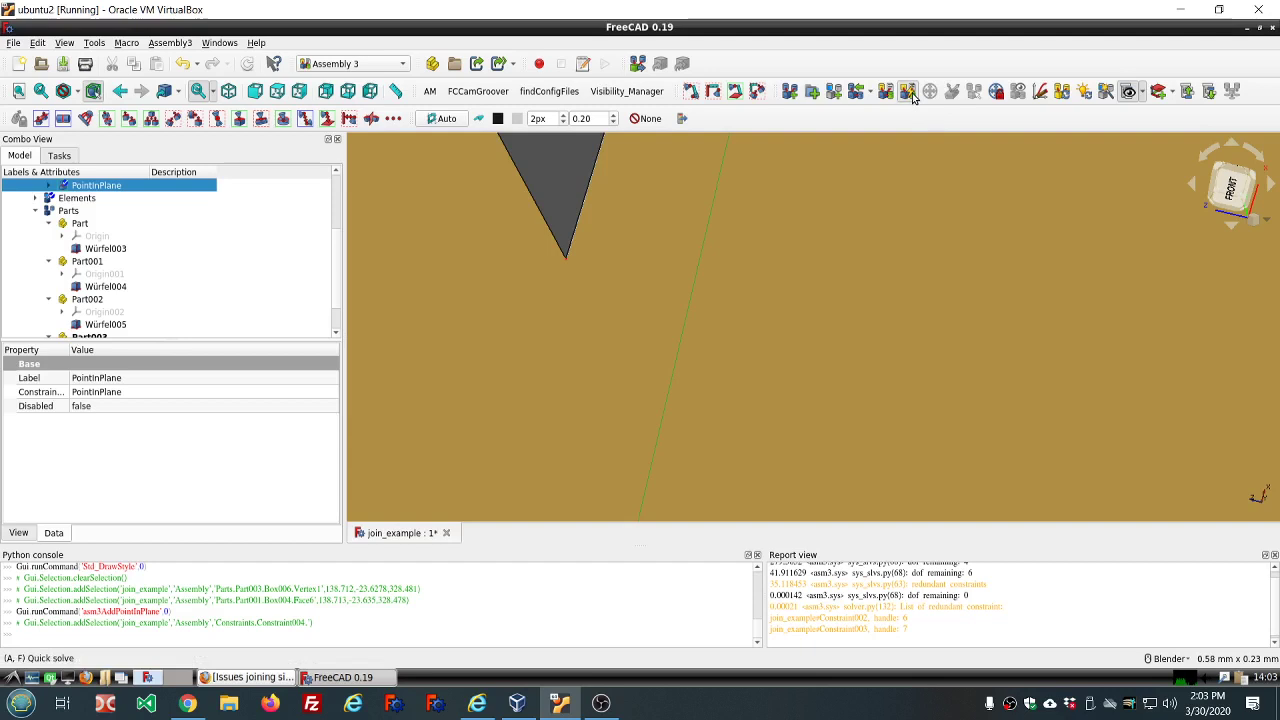
left_click(910, 92)
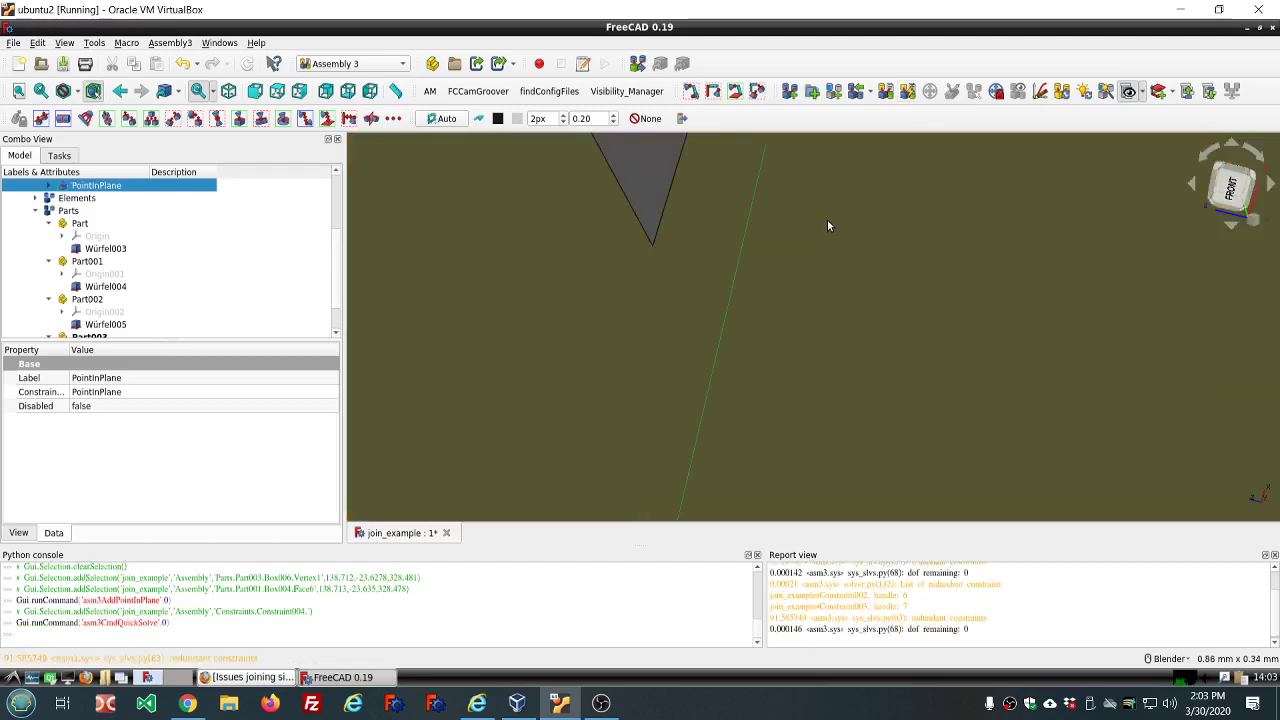
Orbit around the joint to check the result, then pick a corner point of Würfel004.
scroll(827, 219, "down", 8)
scroll(827, 225, "down", 3)
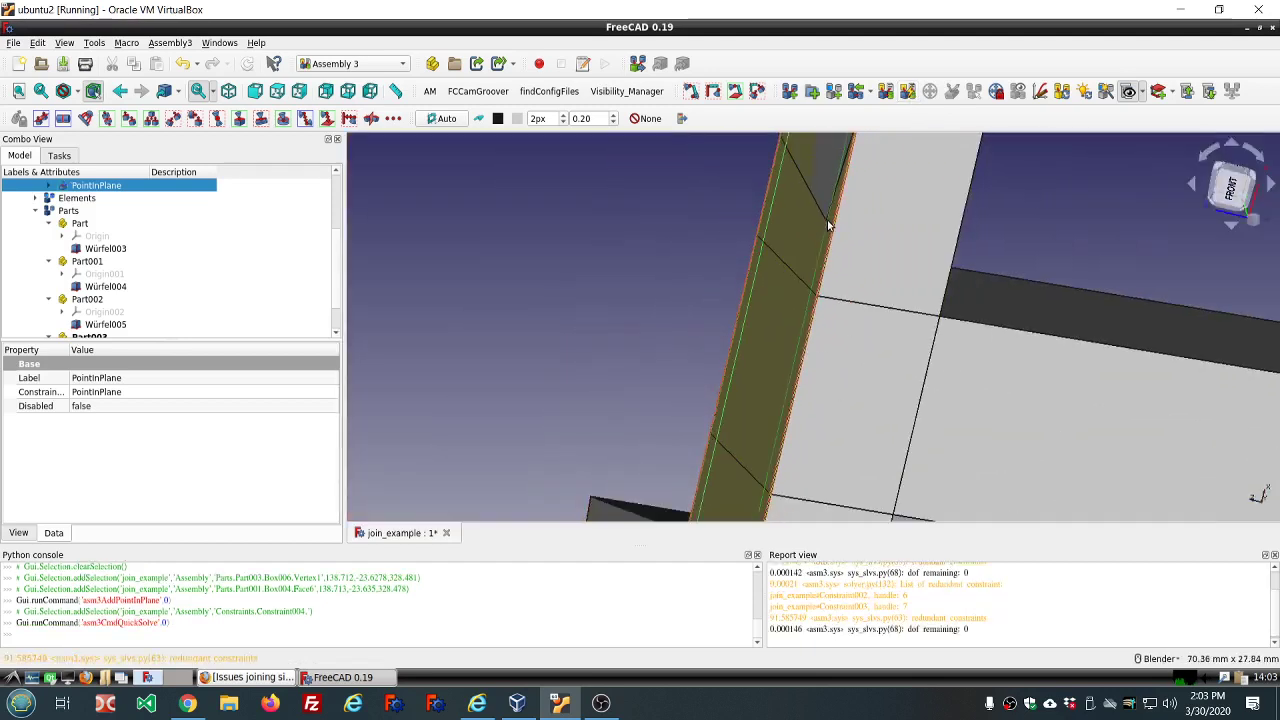
scroll(827, 225, "down", 3)
scroll(724, 319, "up", 3)
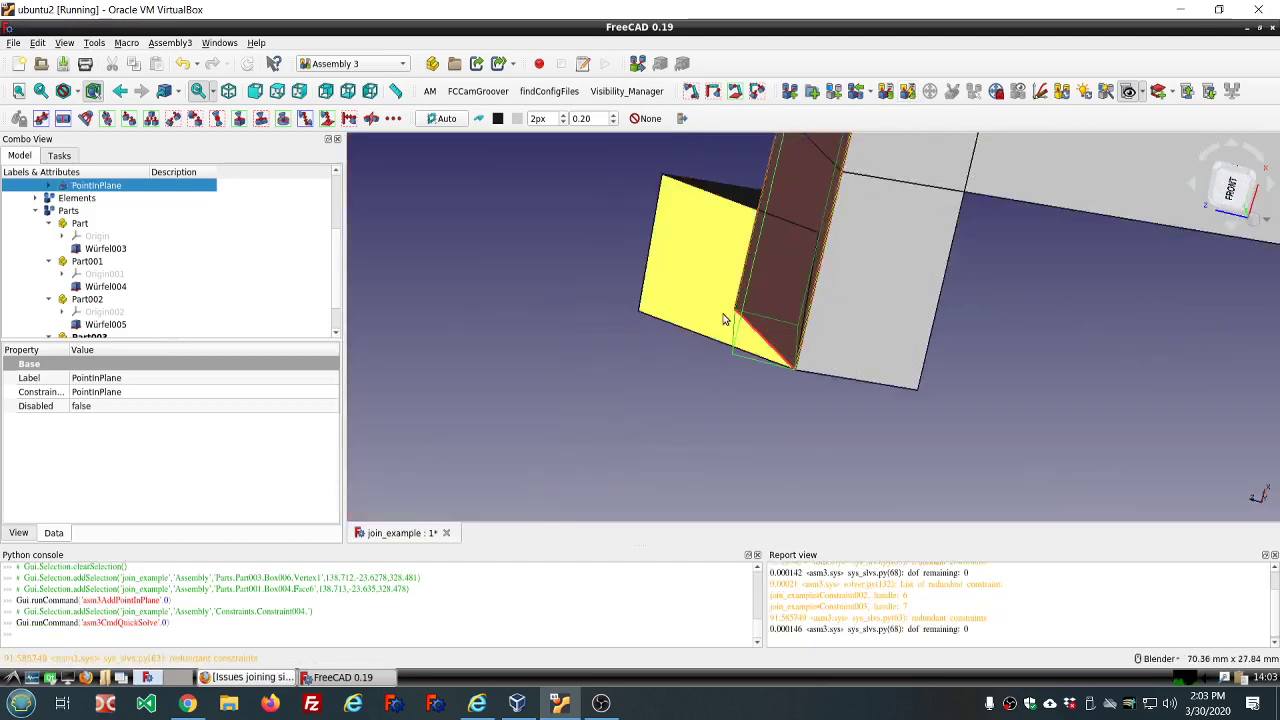
middle_click_drag(711, 297, 786, 300)
scroll(785, 300, "down", 3)
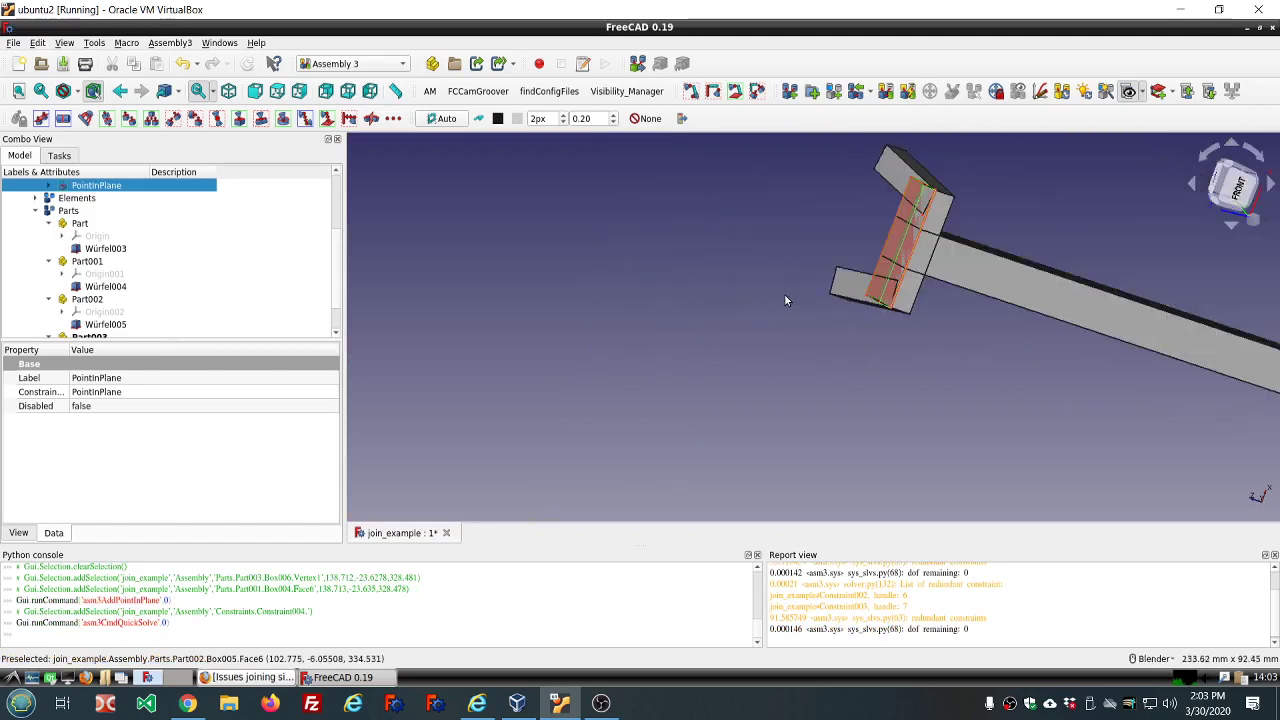
middle_click_drag(870, 307, 924, 258)
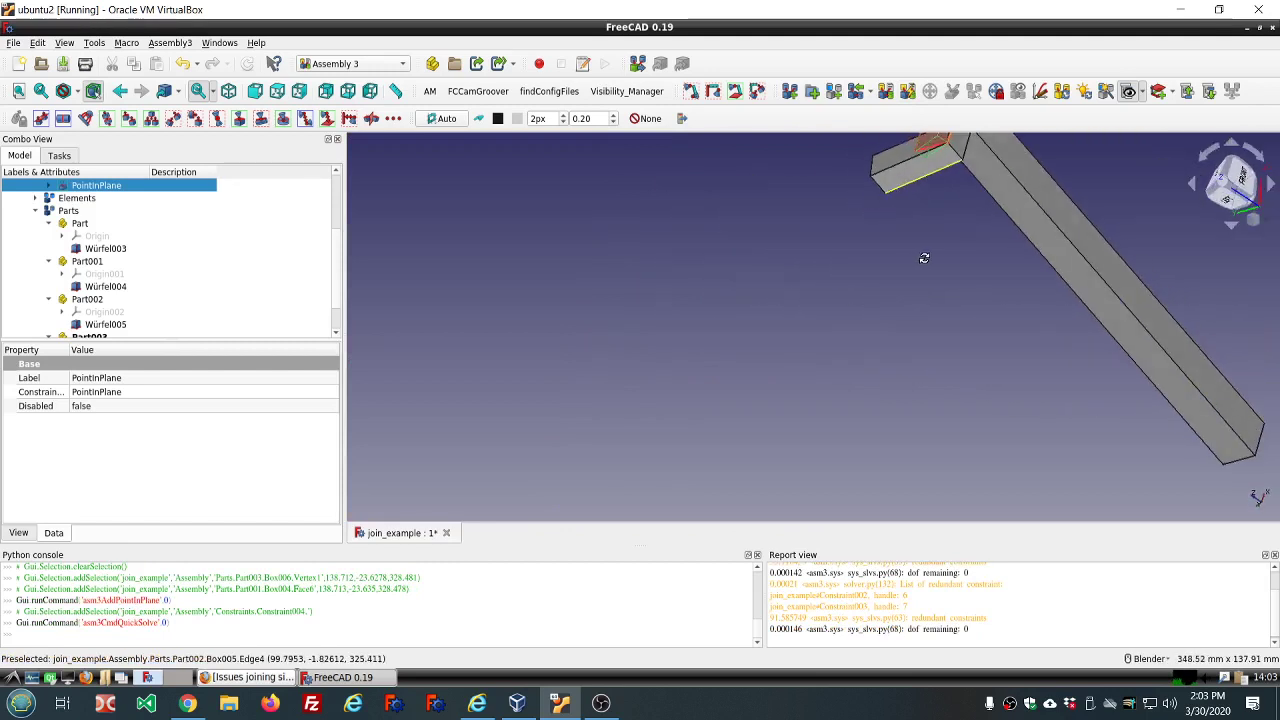
scroll(924, 258, "down", 5)
left_click(1017, 234)
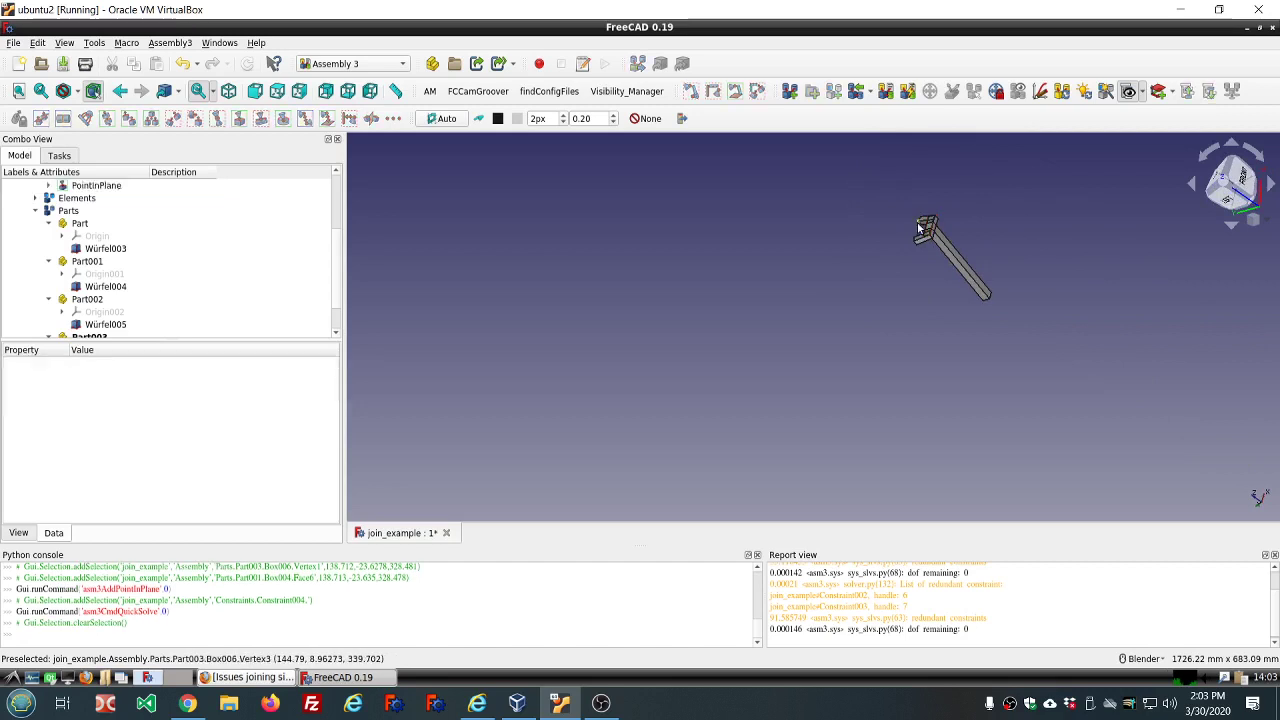
scroll(920, 235, "up", 7)
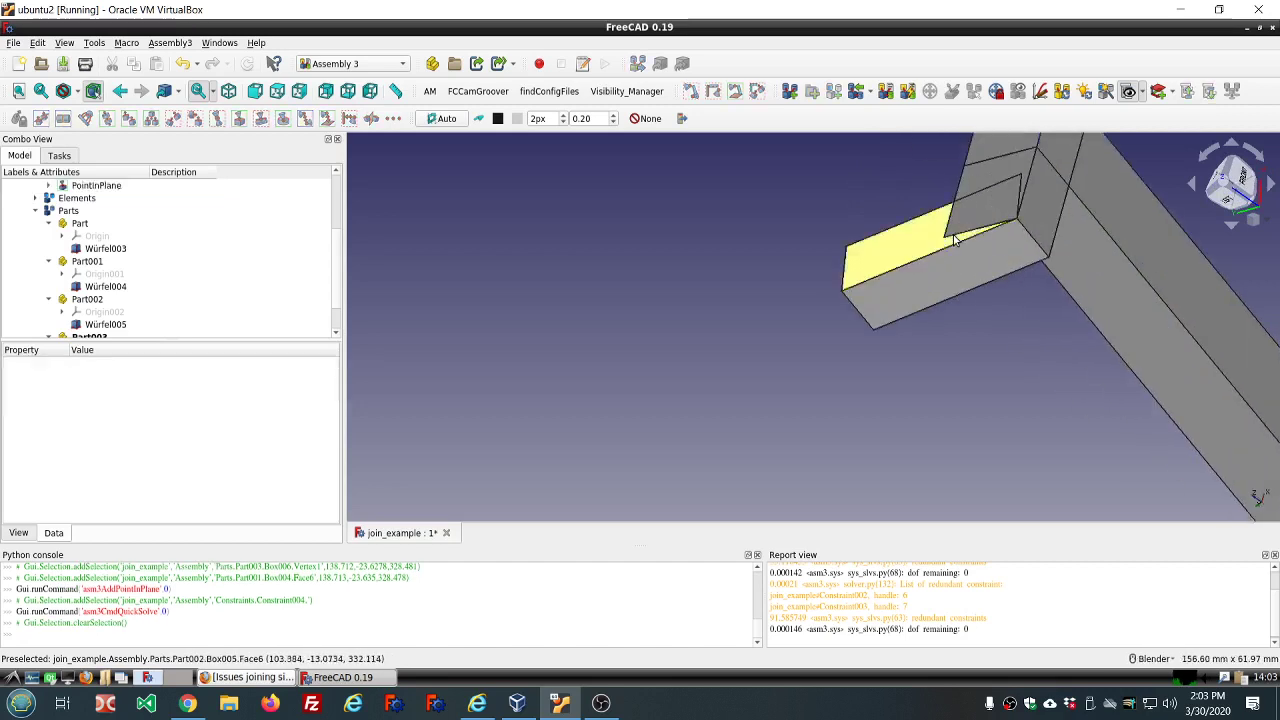
scroll(955, 240, "up", 12)
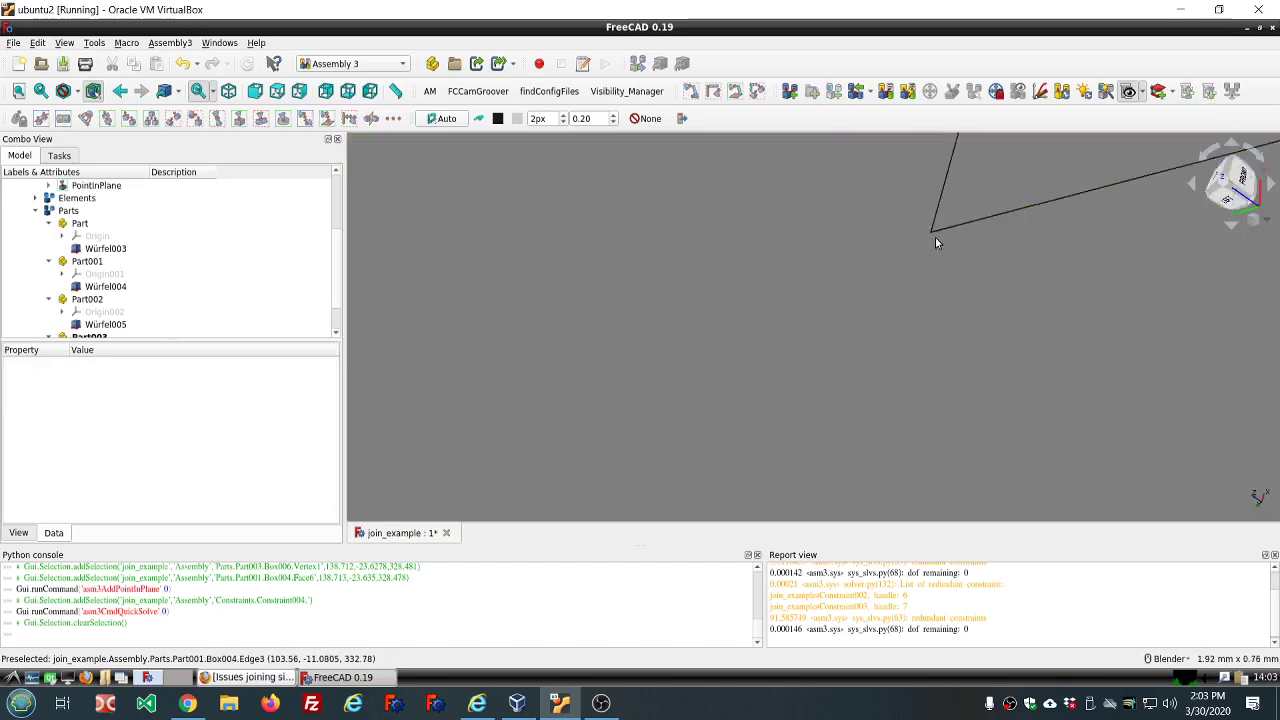
scroll(935, 240, "down", 10)
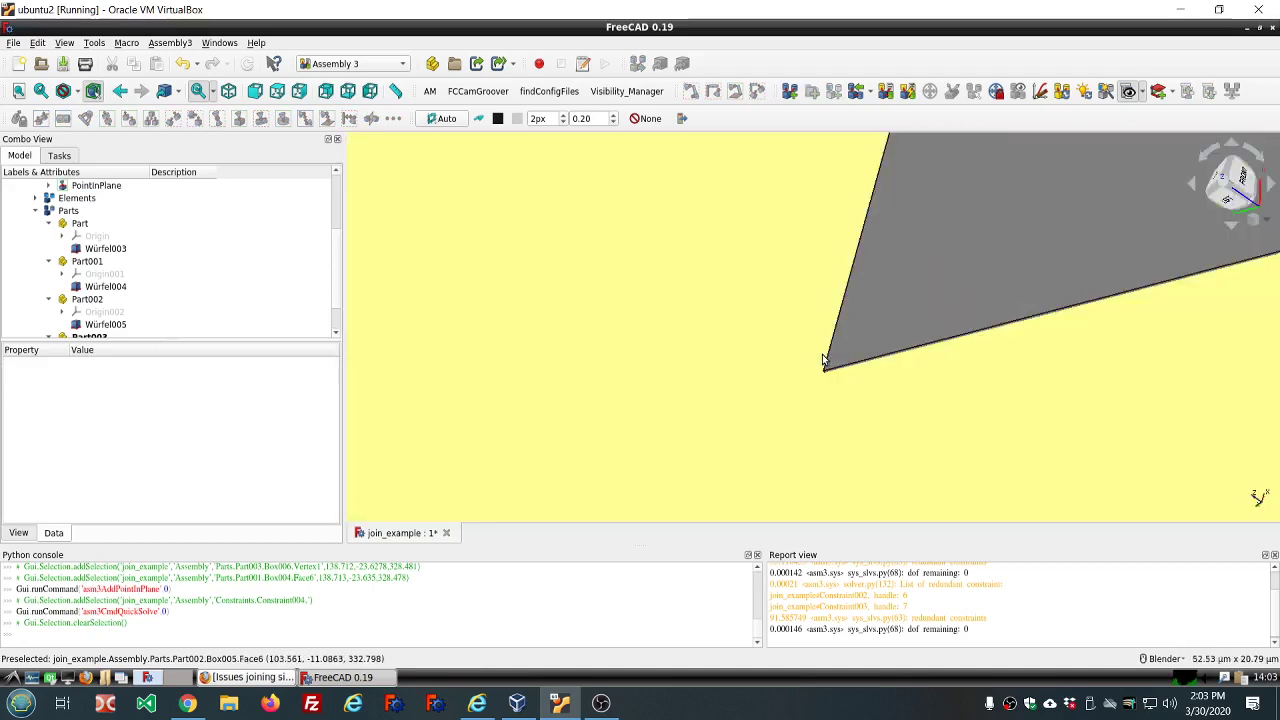
scroll(826, 380, "up", 5)
left_click(815, 335)
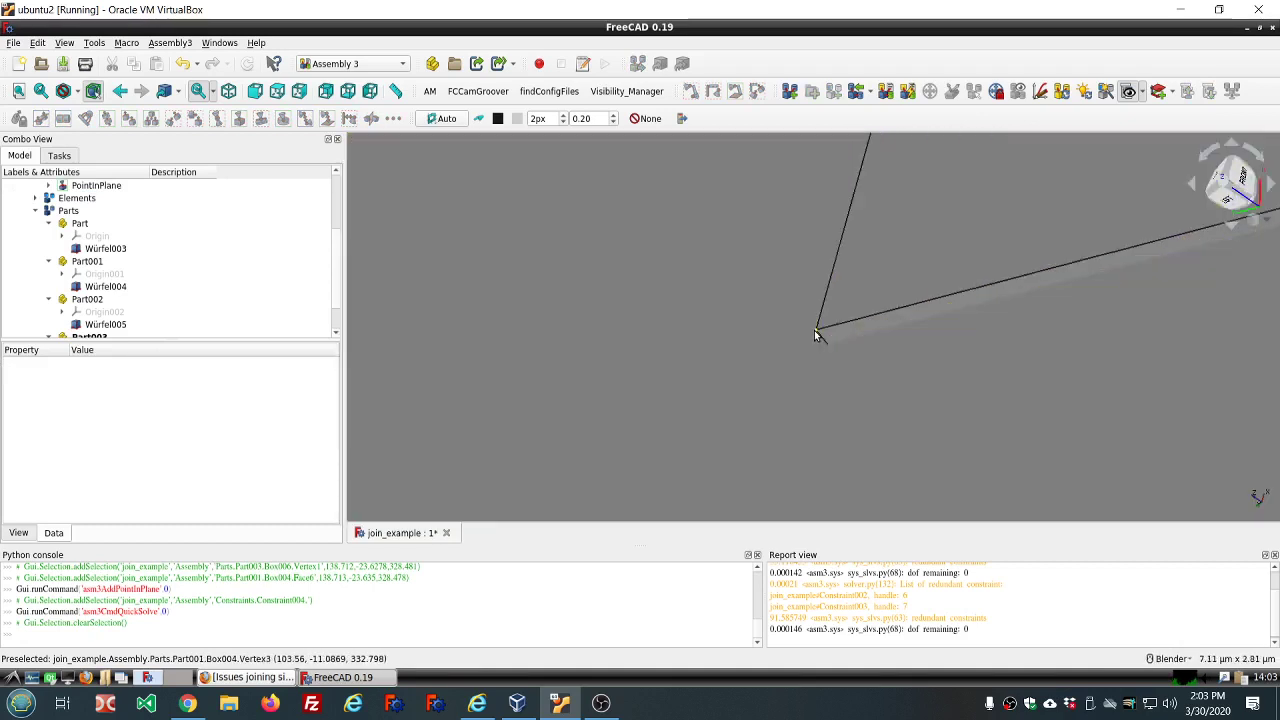
Add PointInPlane001 keeping the Würfel004 corner on Face6 of Würfel005, quick-solve, and view from below.
left_click(787, 357, "ctrl")
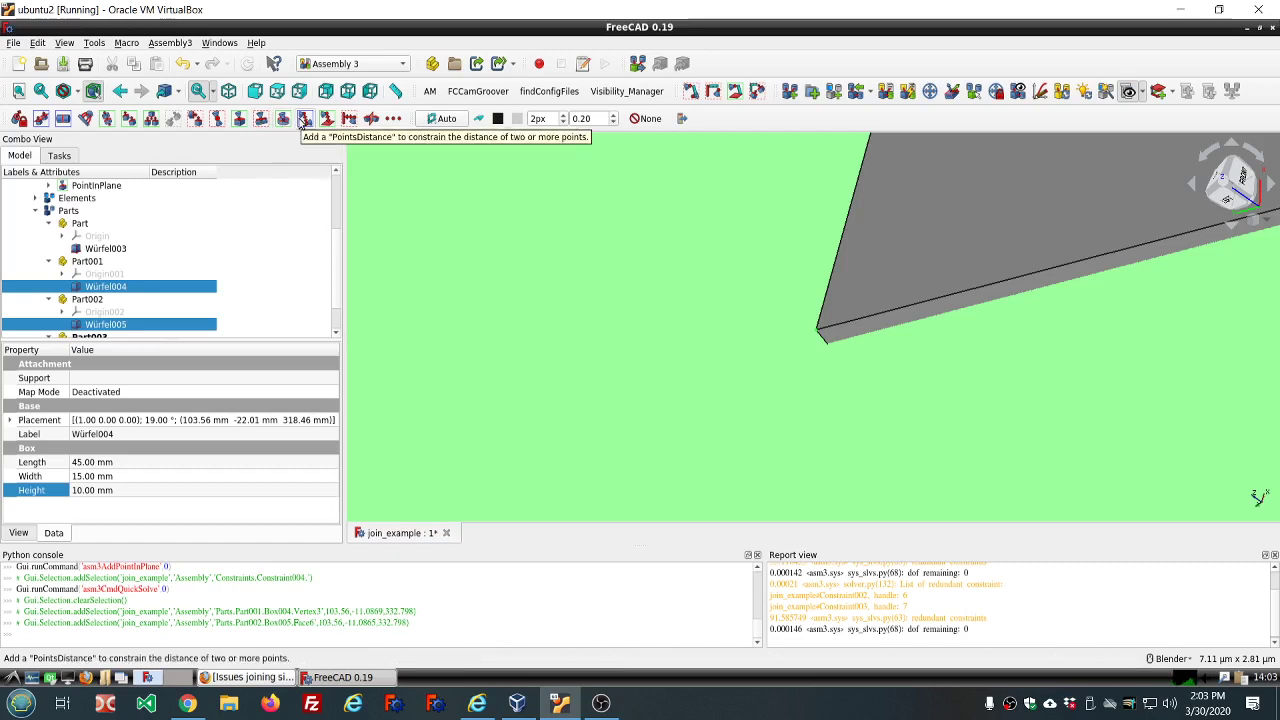
left_click(241, 121)
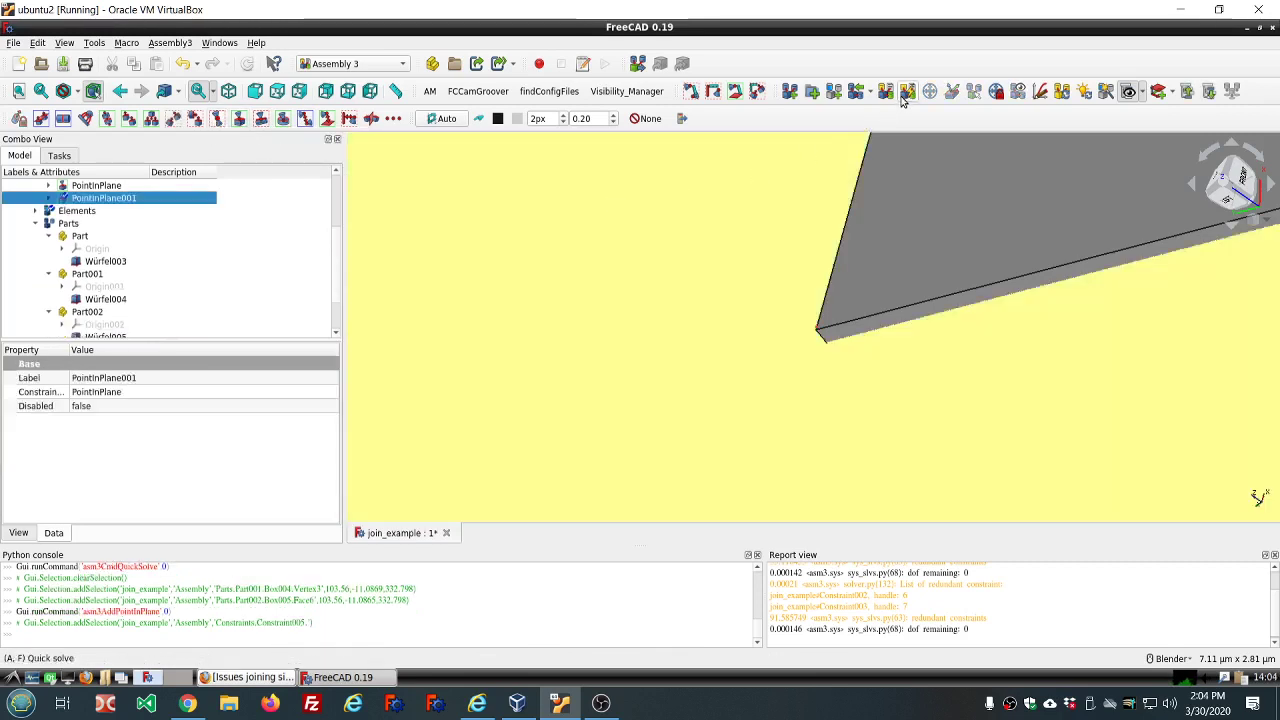
left_click(905, 93)
scroll(828, 223, "down", 3)
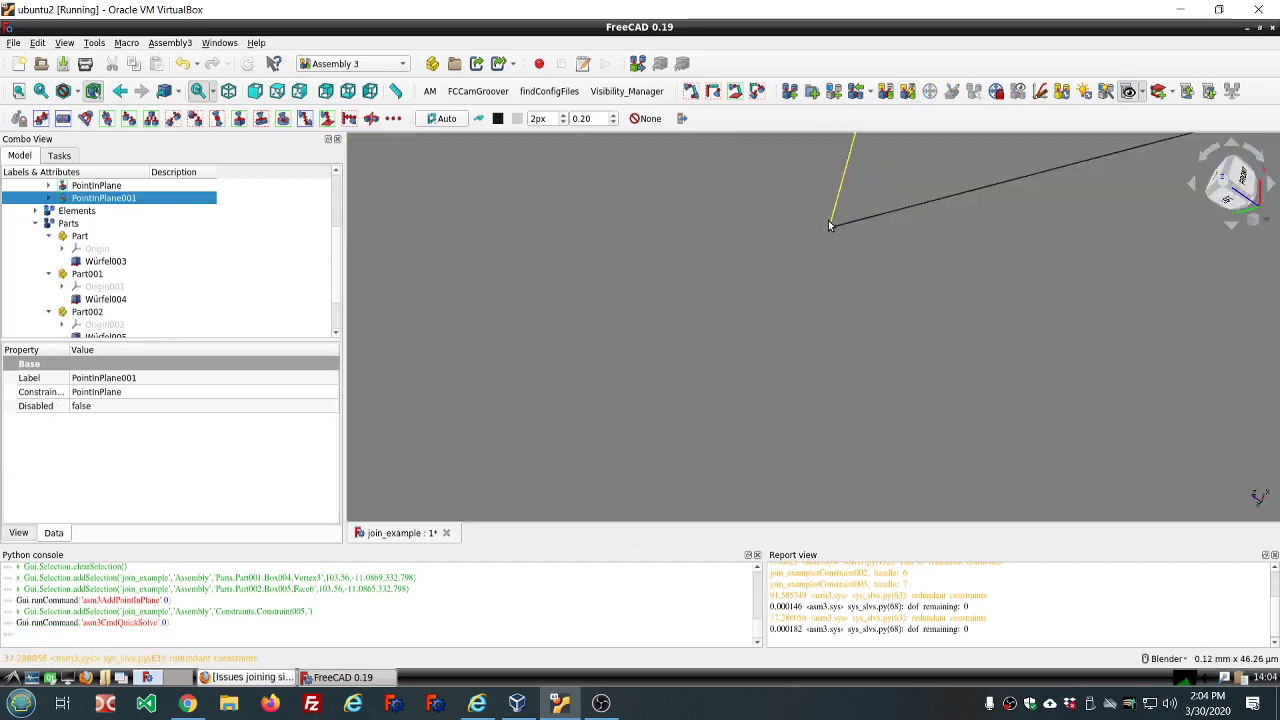
scroll(828, 223, "down", 5)
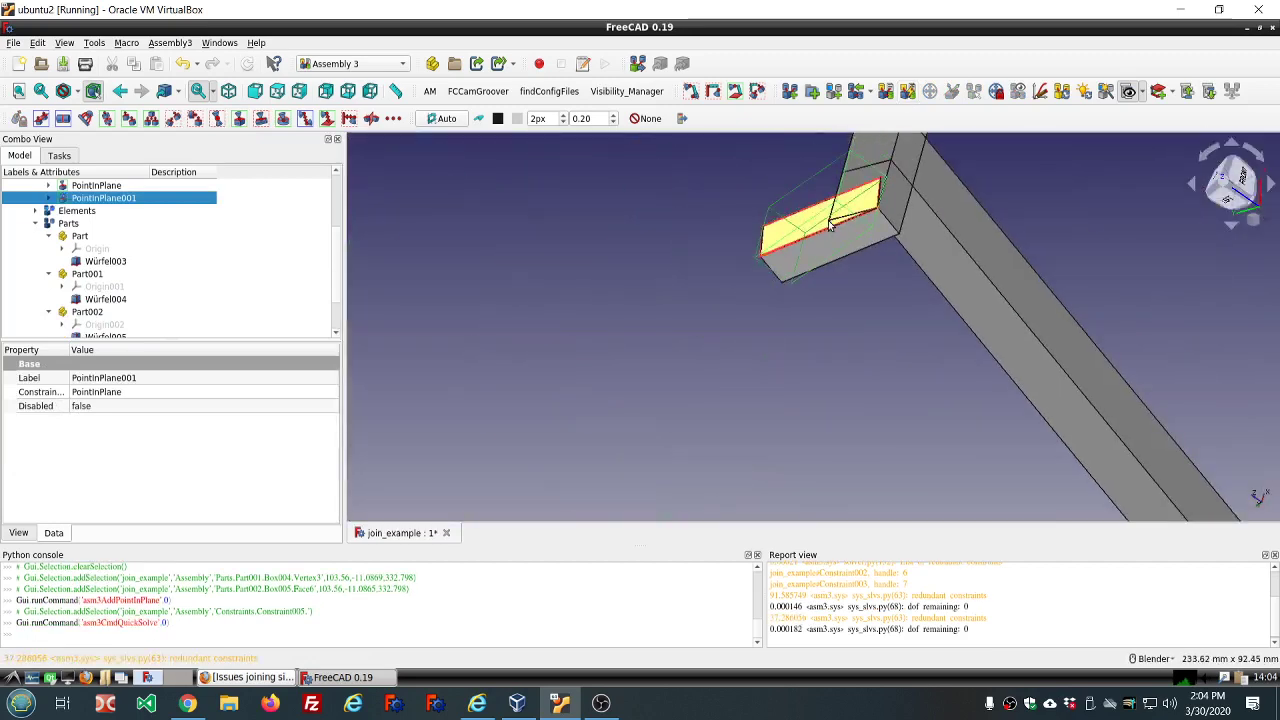
left_click(826, 333)
middle_click_drag(792, 341, 760, 365)
Collapse the Constraints and Parts groups, hide the Assembly, and show the workbench list.
scroll(192, 300, "up", 3)
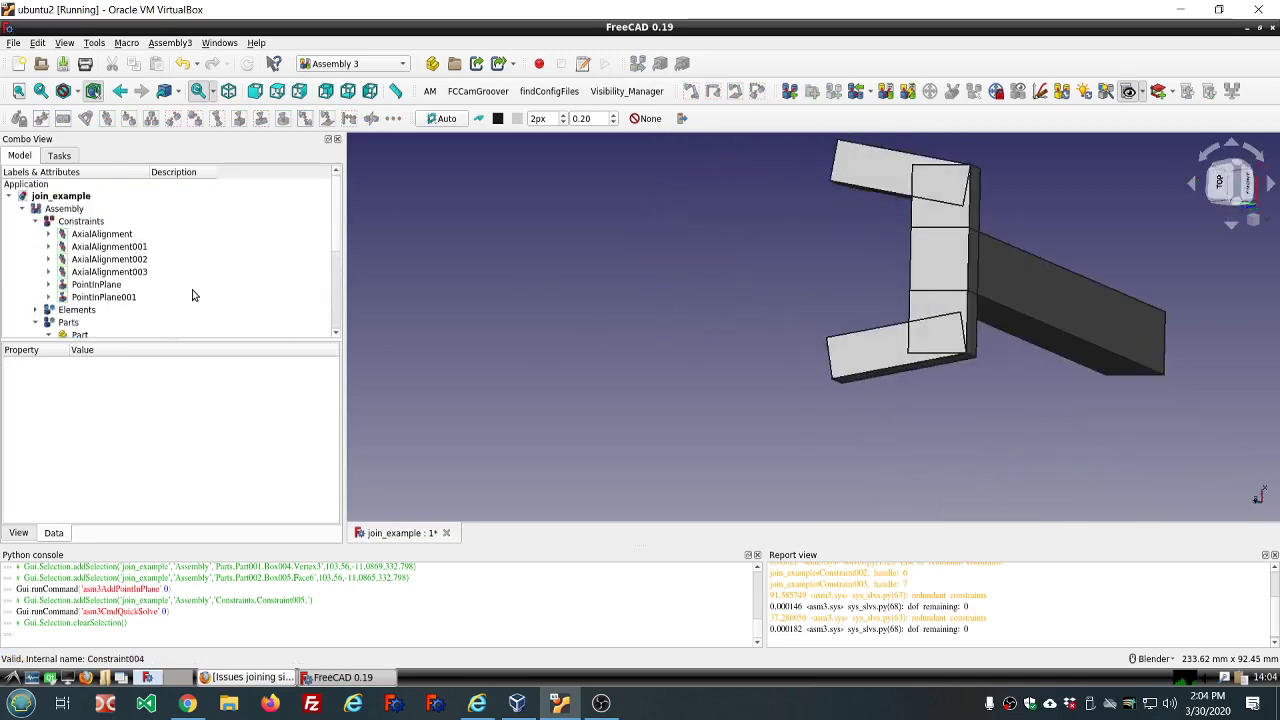
left_click(94, 210)
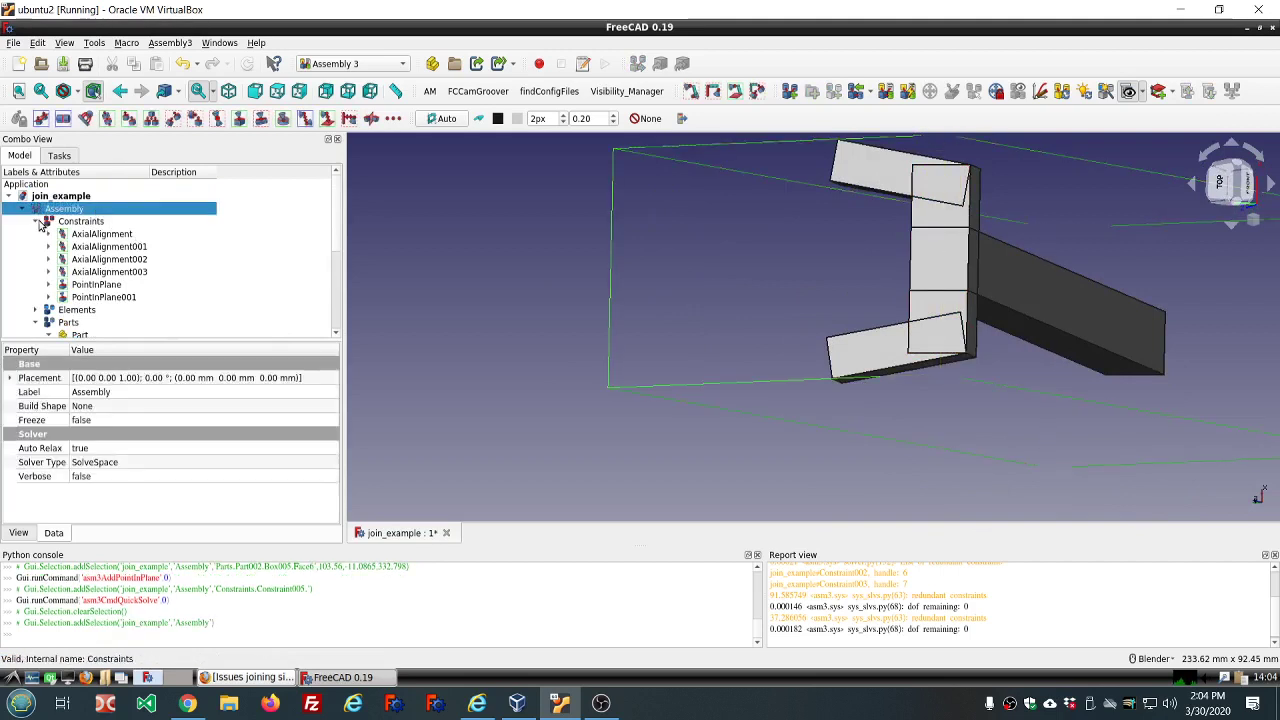
left_click(37, 221)
left_click(37, 247)
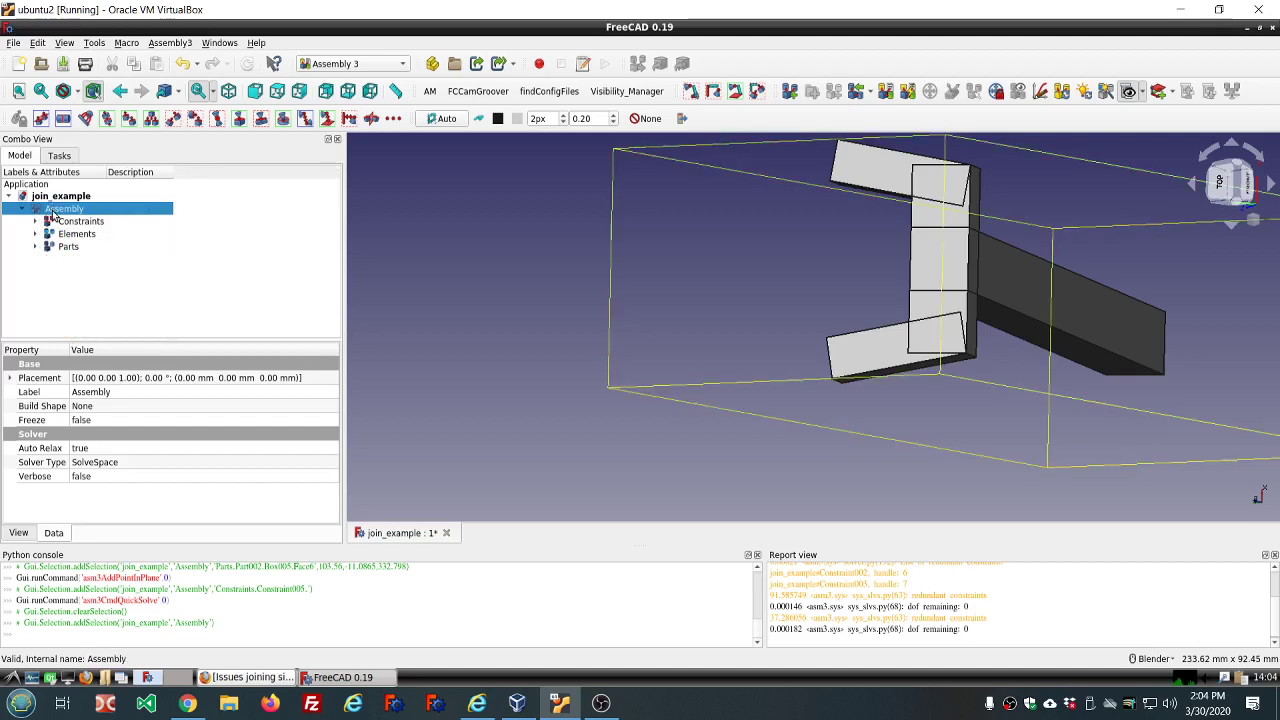
key("space")
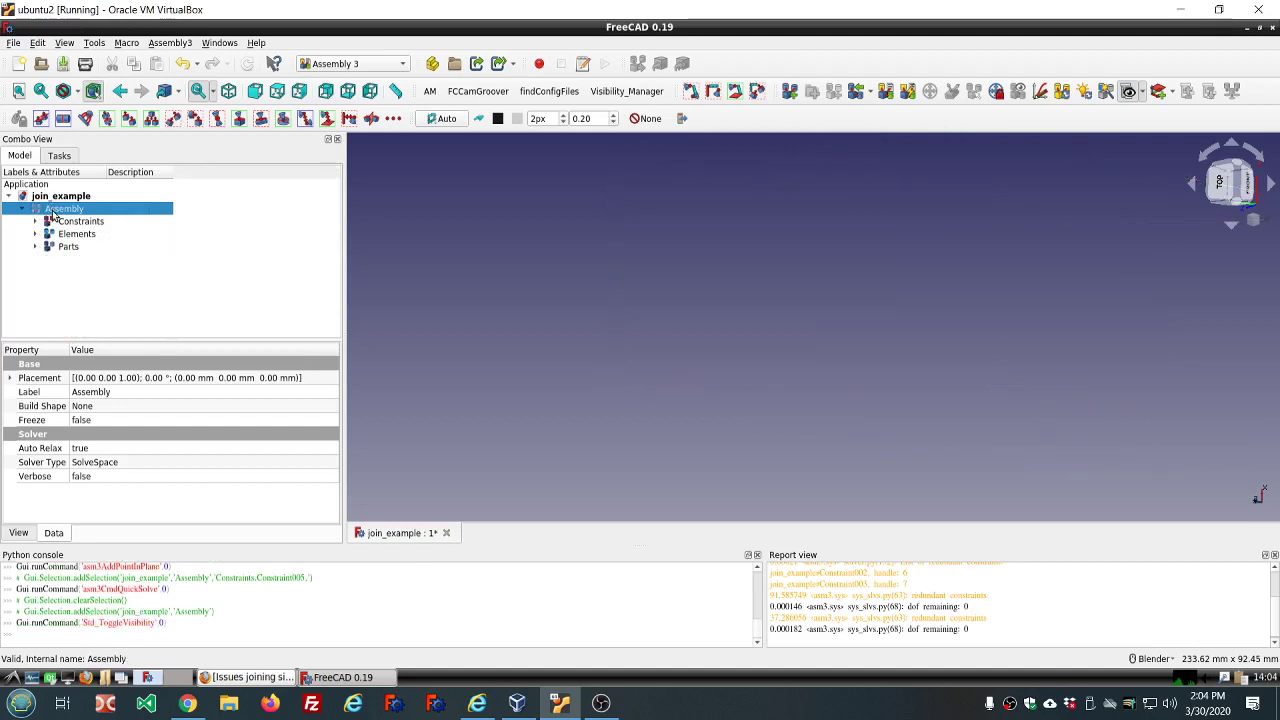
left_click(385, 64)
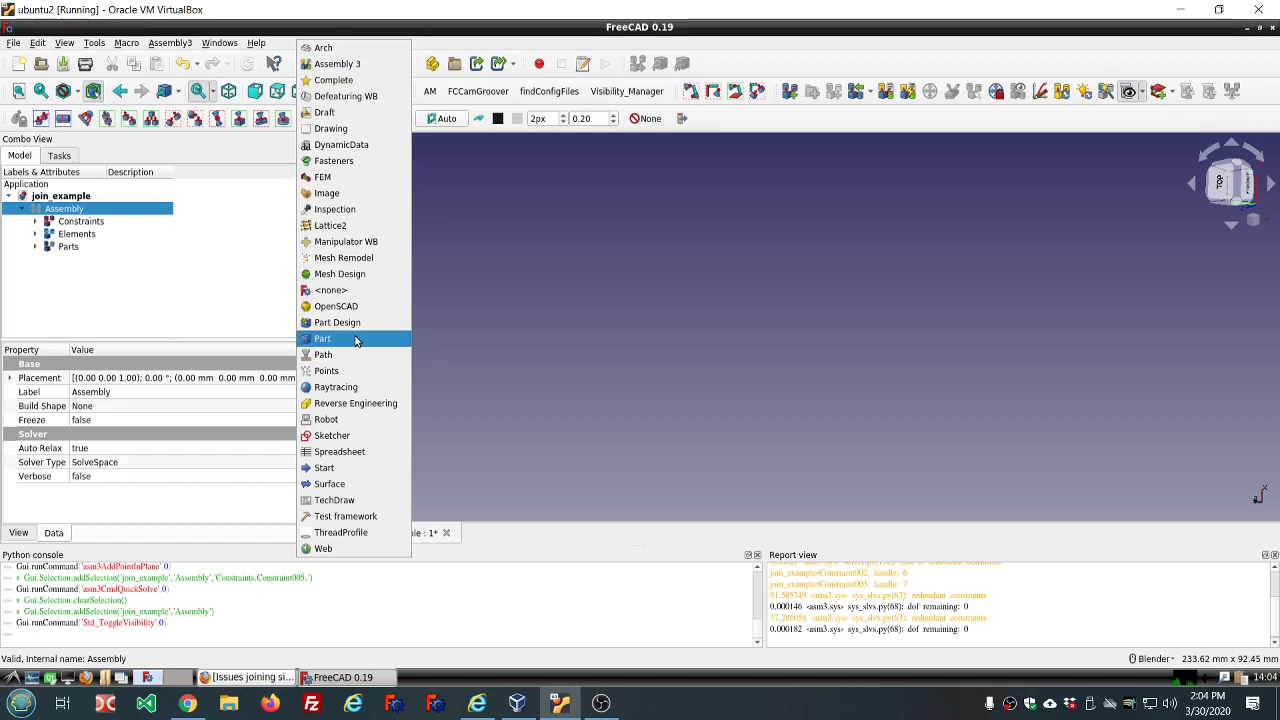
Switch to the Part workbench and select the box parts in the expanded Parts group.
left_click(355, 340)
left_click(35, 247)
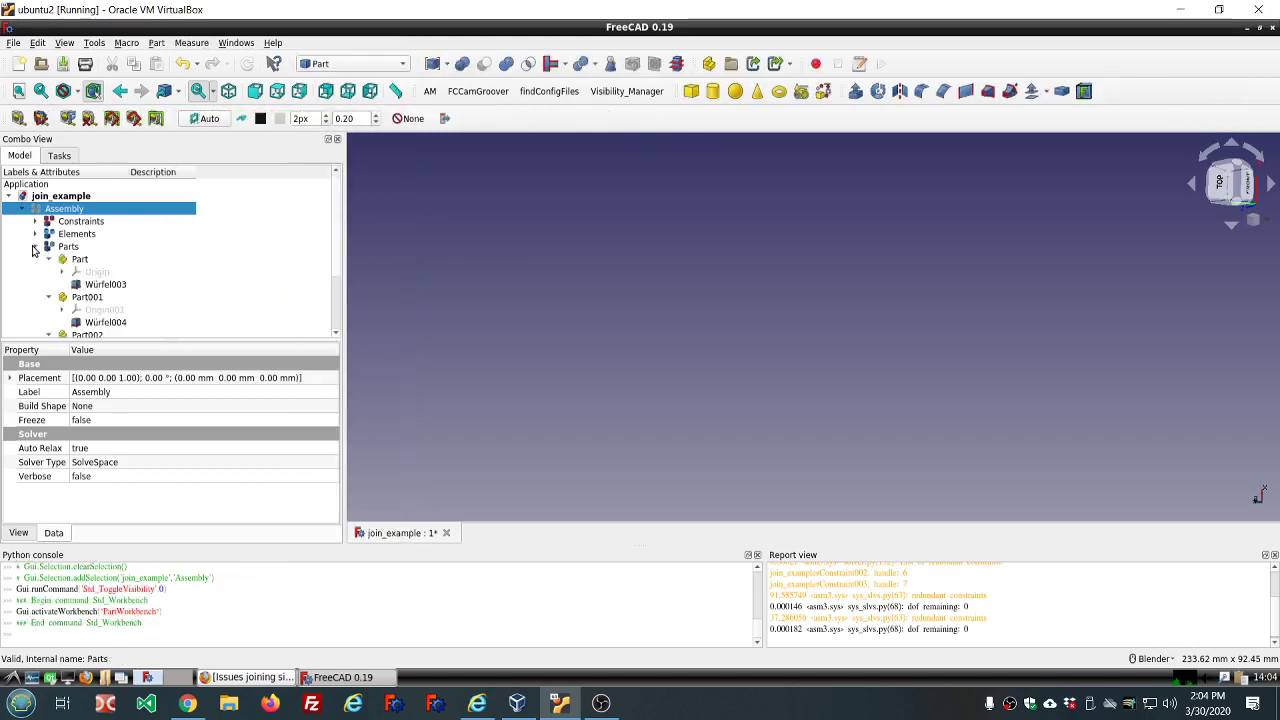
left_click(90, 260)
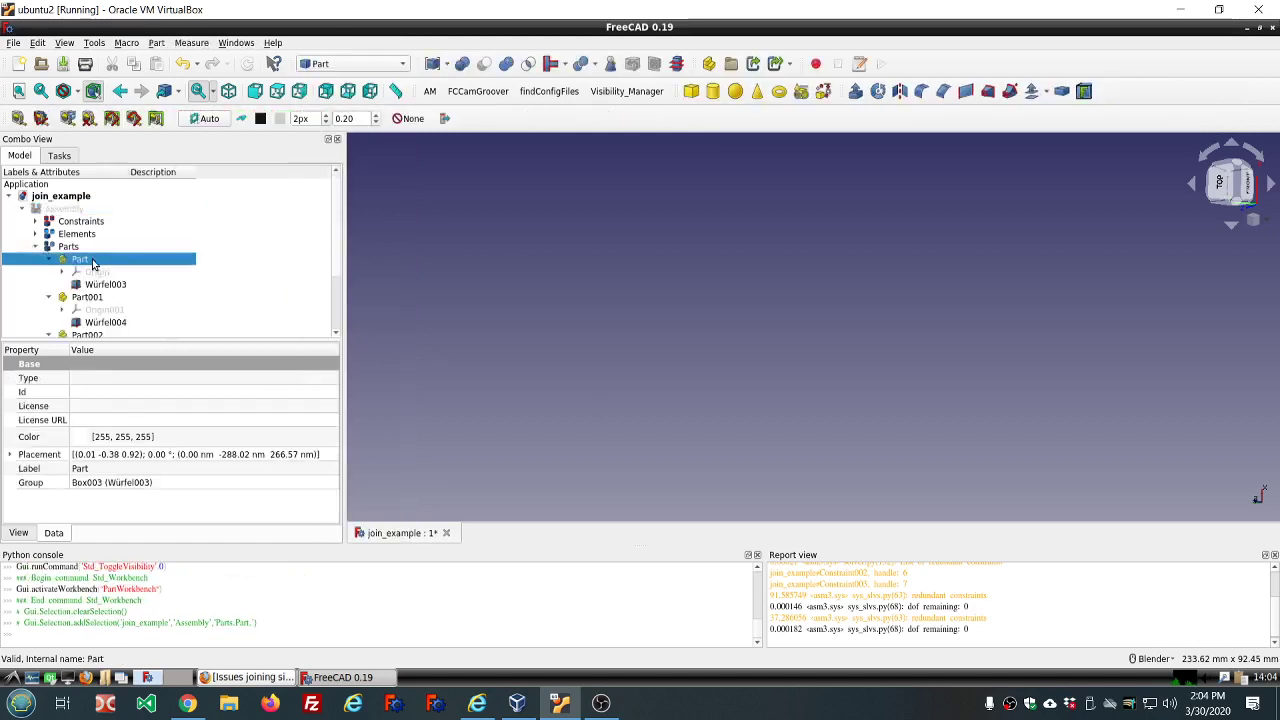
left_click(87, 299, "ctrl")
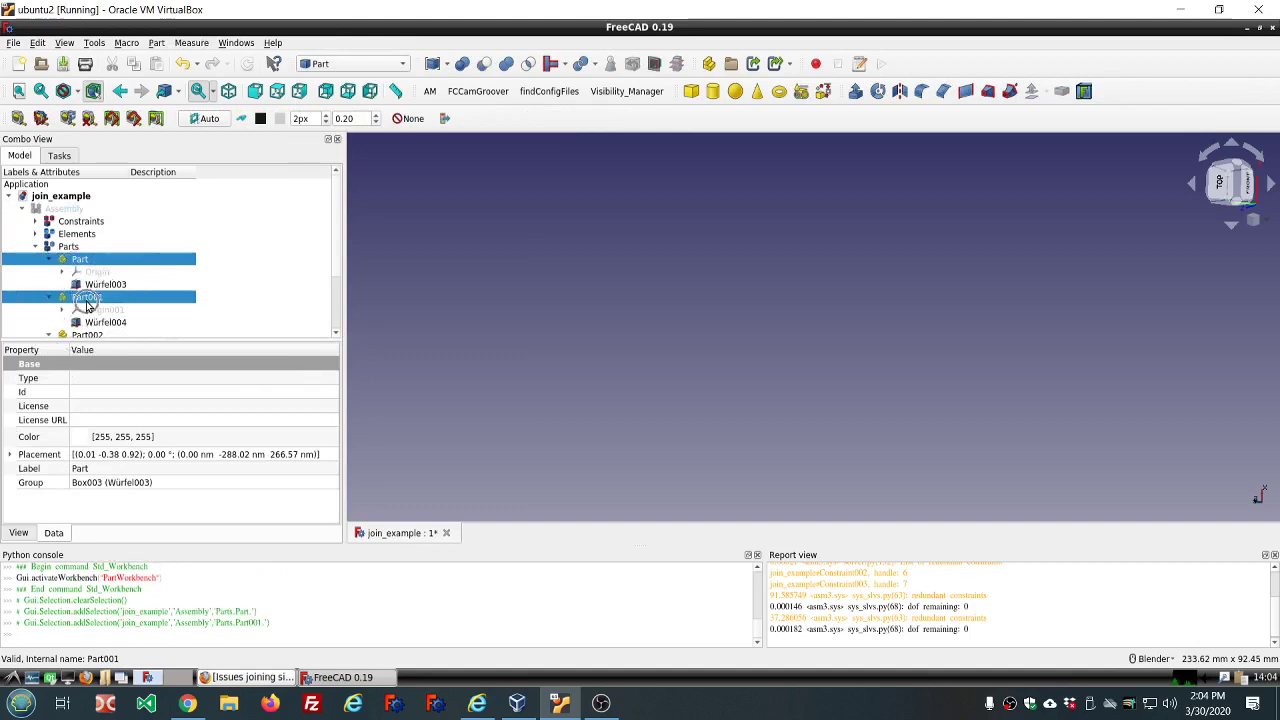
scroll(87, 300, "down", 2)
left_click(87, 261, "ctrl")
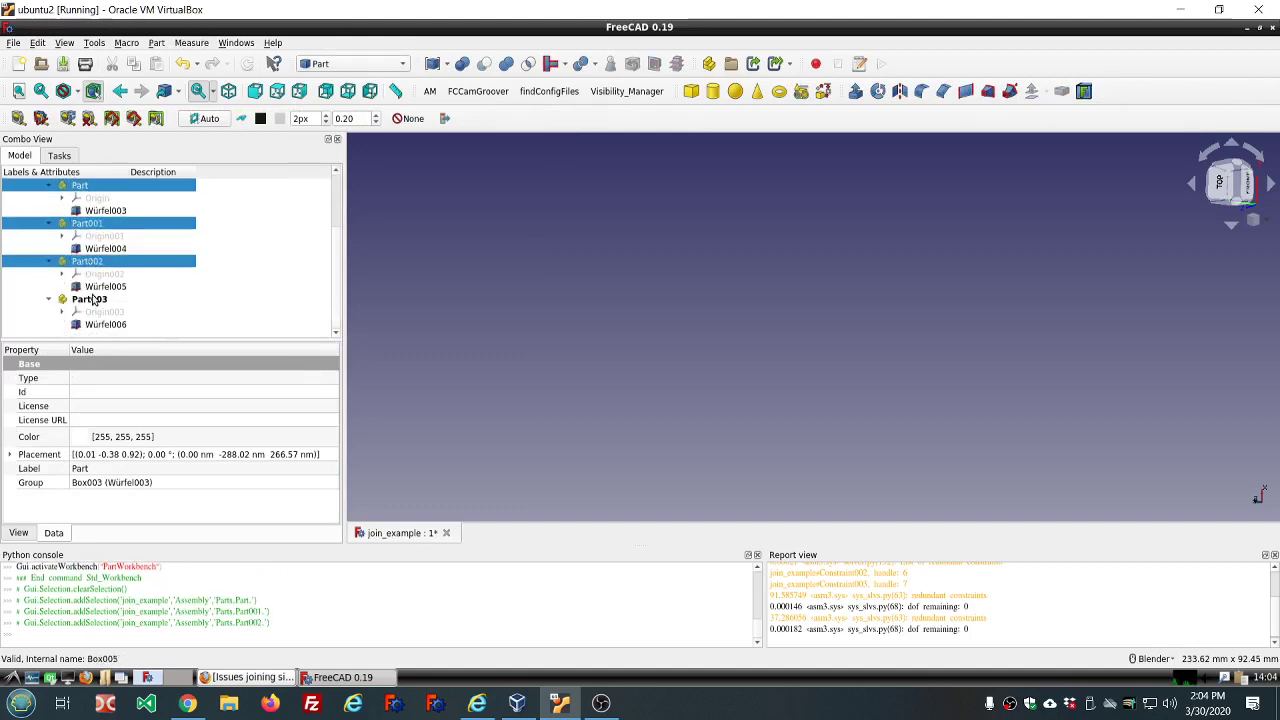
left_click(193, 311)
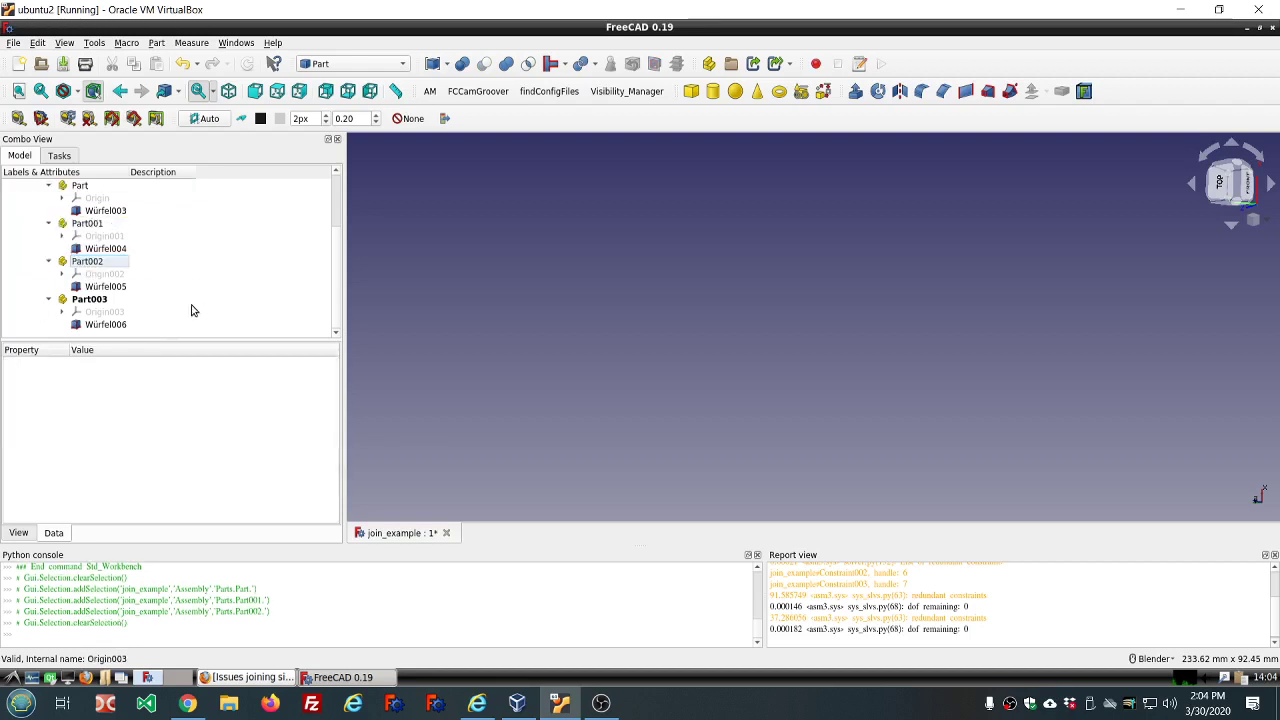
left_click(100, 300)
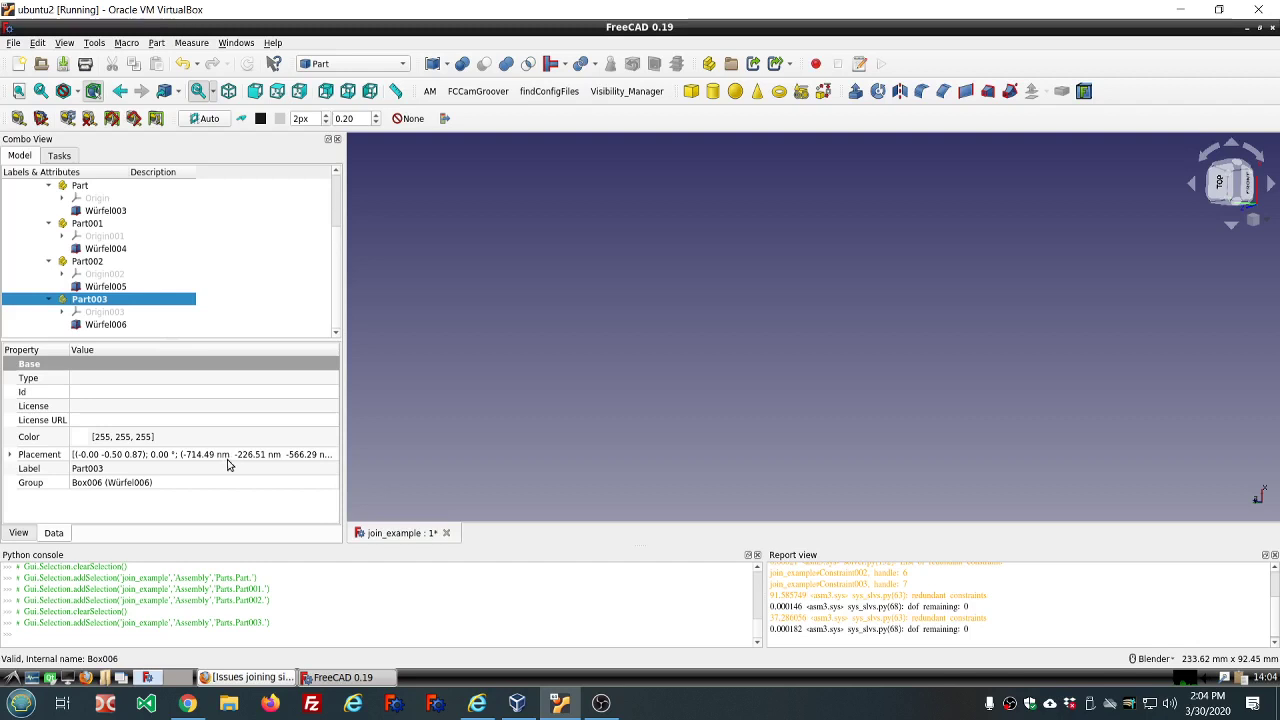
left_click_drag(344, 458, 456, 458)
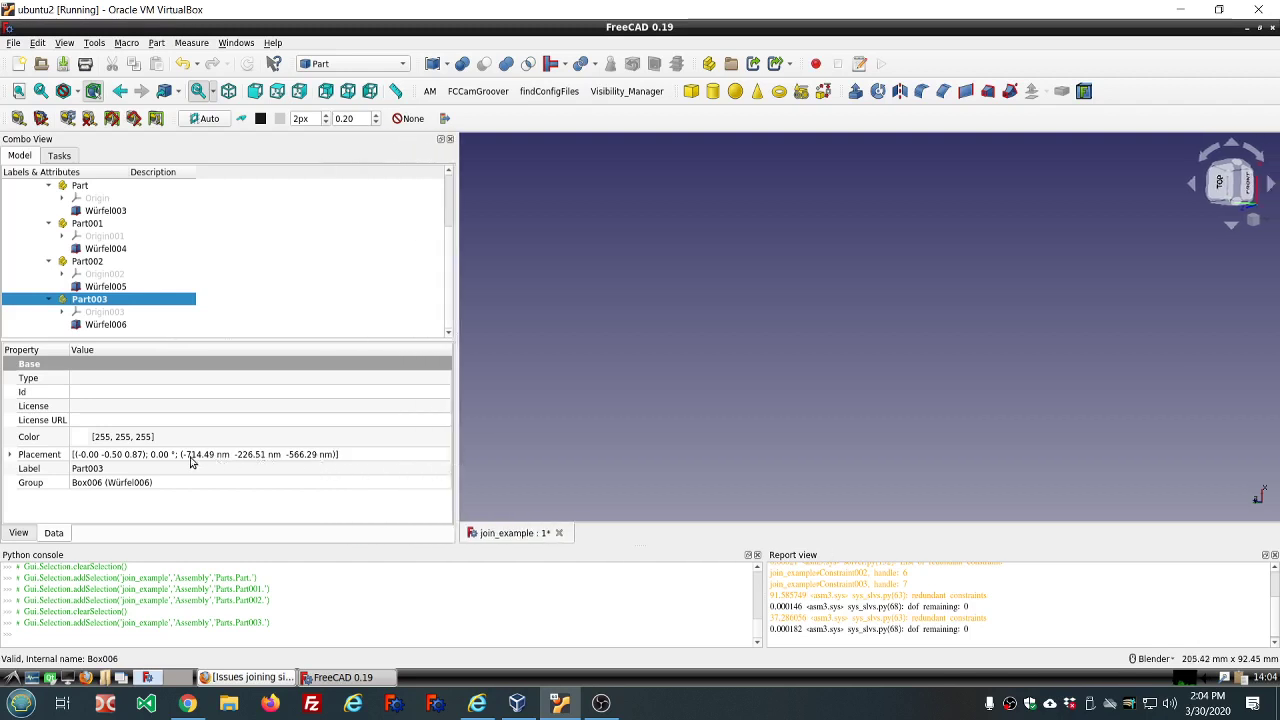
left_click(99, 261)
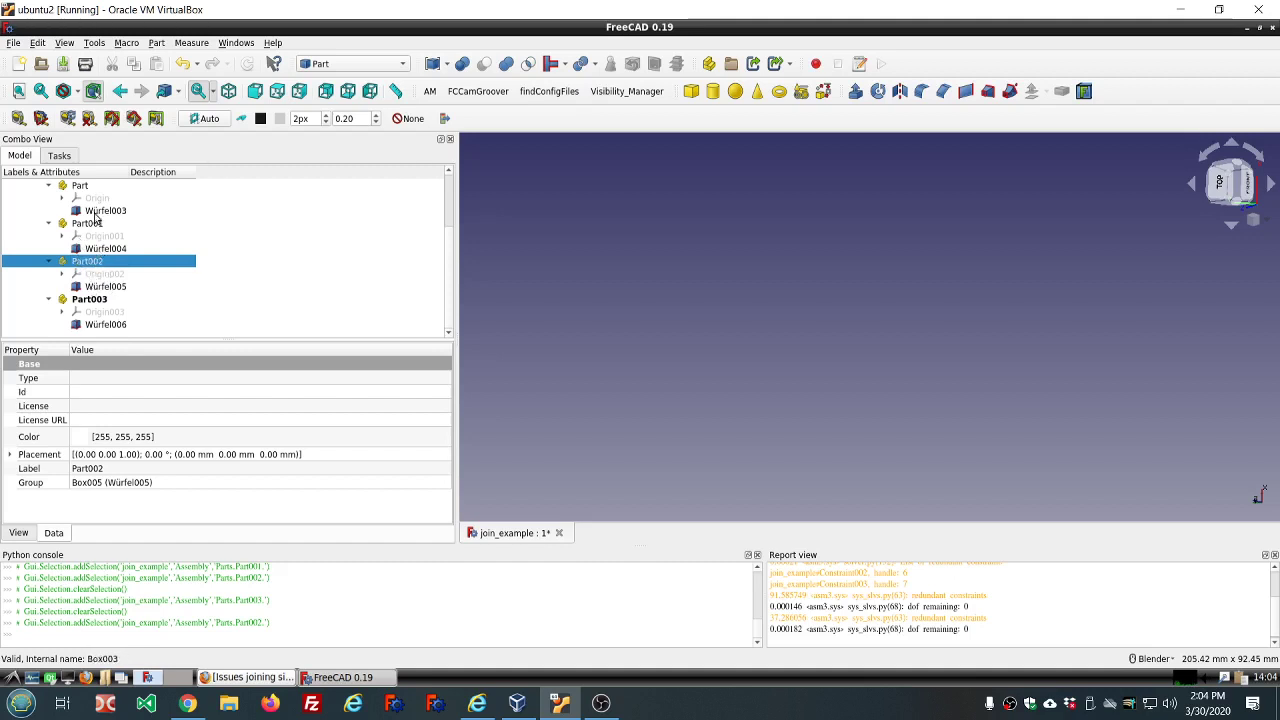
Show the Assembly again and inspect the placements of Part002, Part001, Part and Würfel003.
scroll(95, 218, "up", 1)
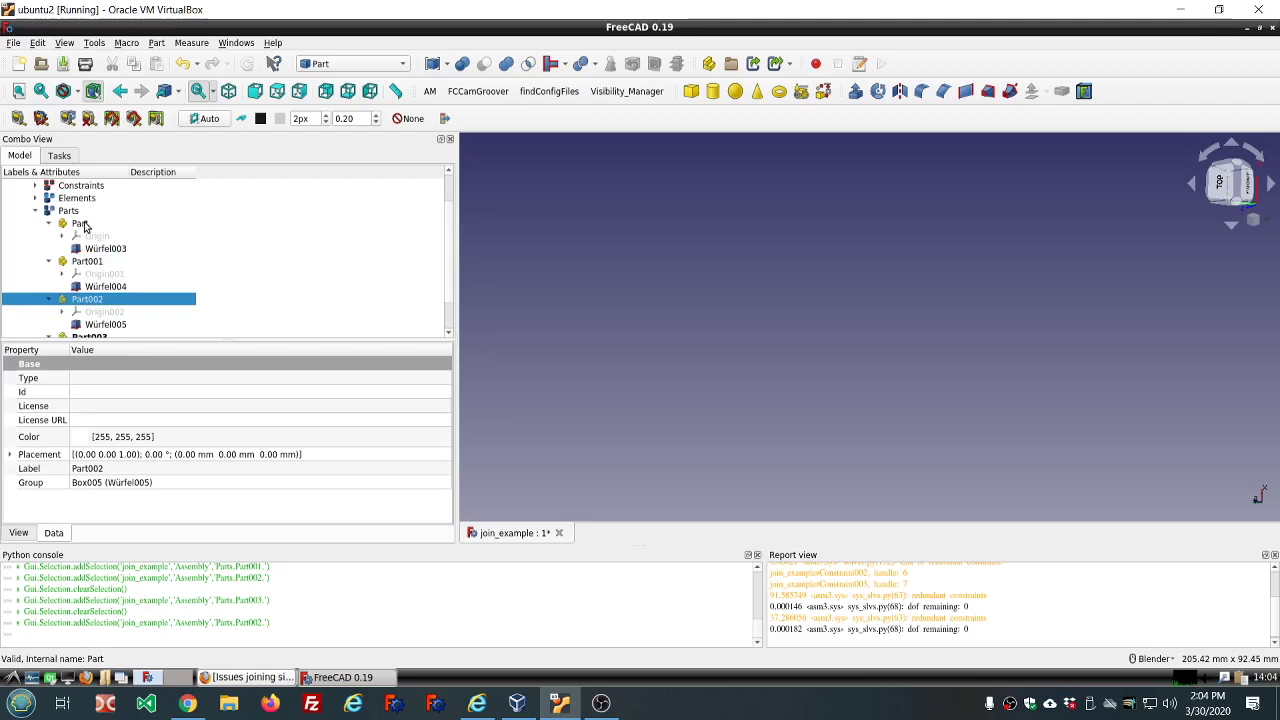
scroll(85, 224, "up", 1)
left_click(80, 209)
key("space")
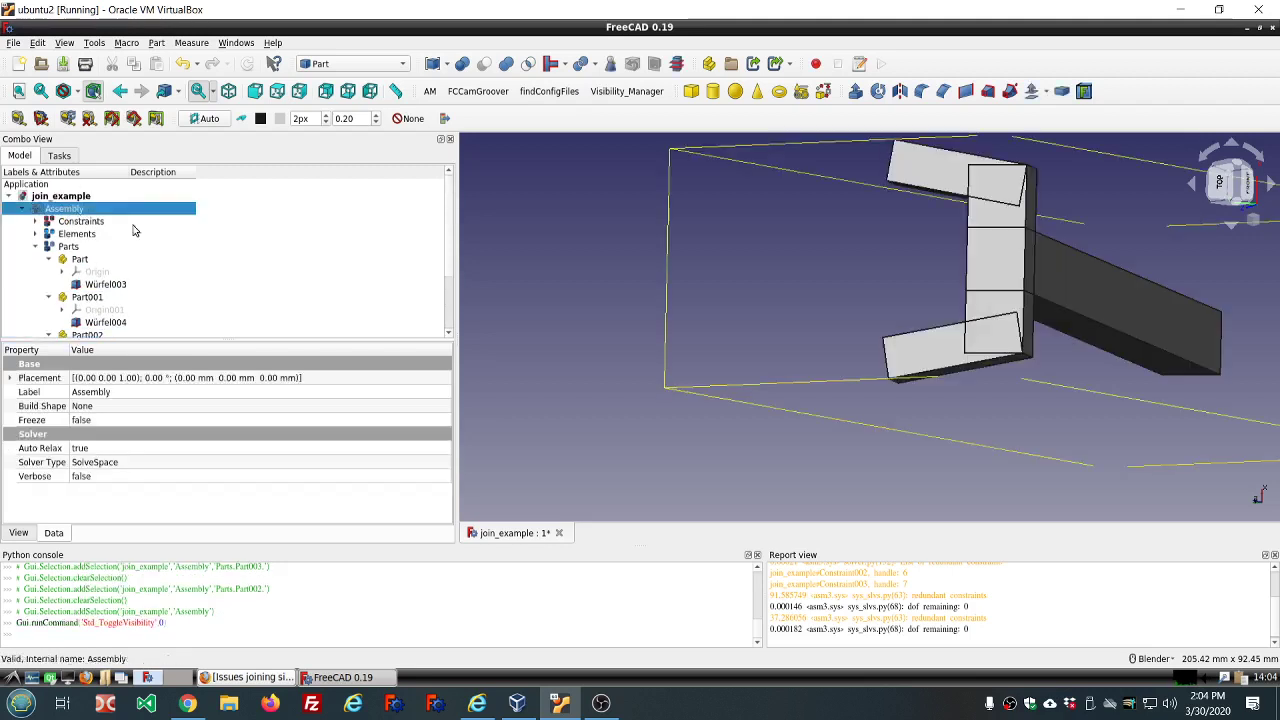
scroll(300, 300, "down", 2)
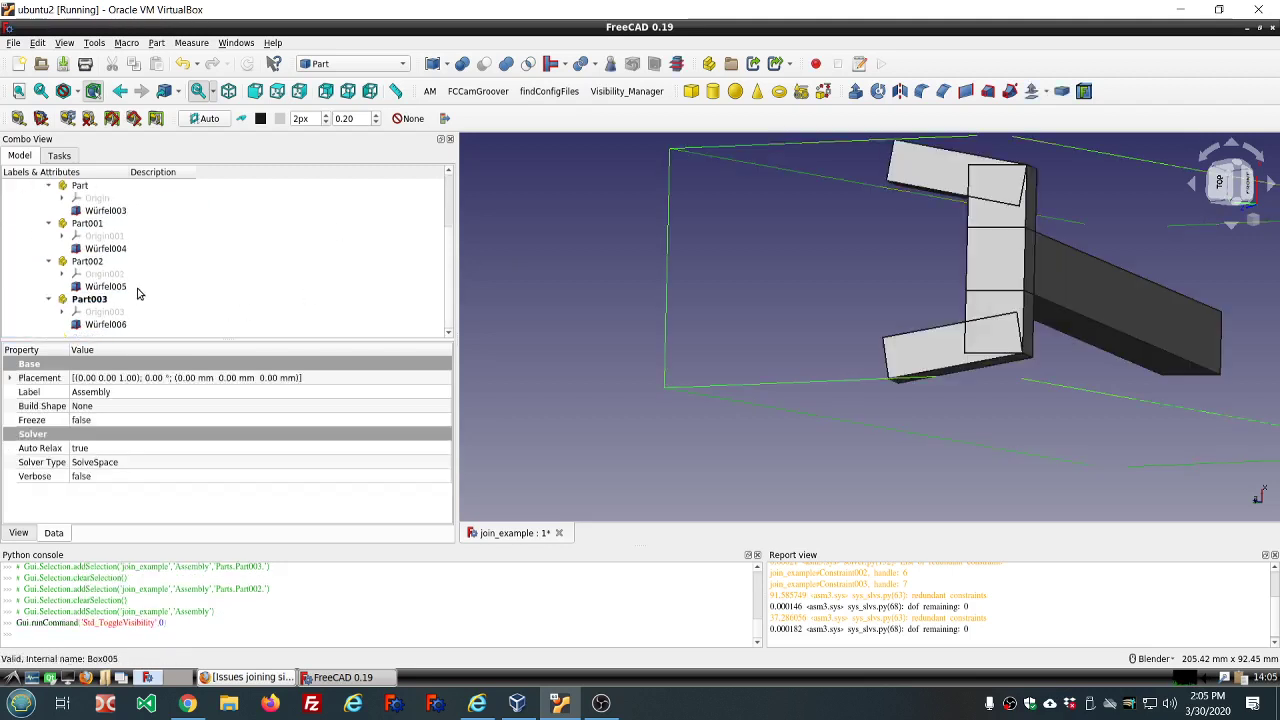
left_click(98, 261)
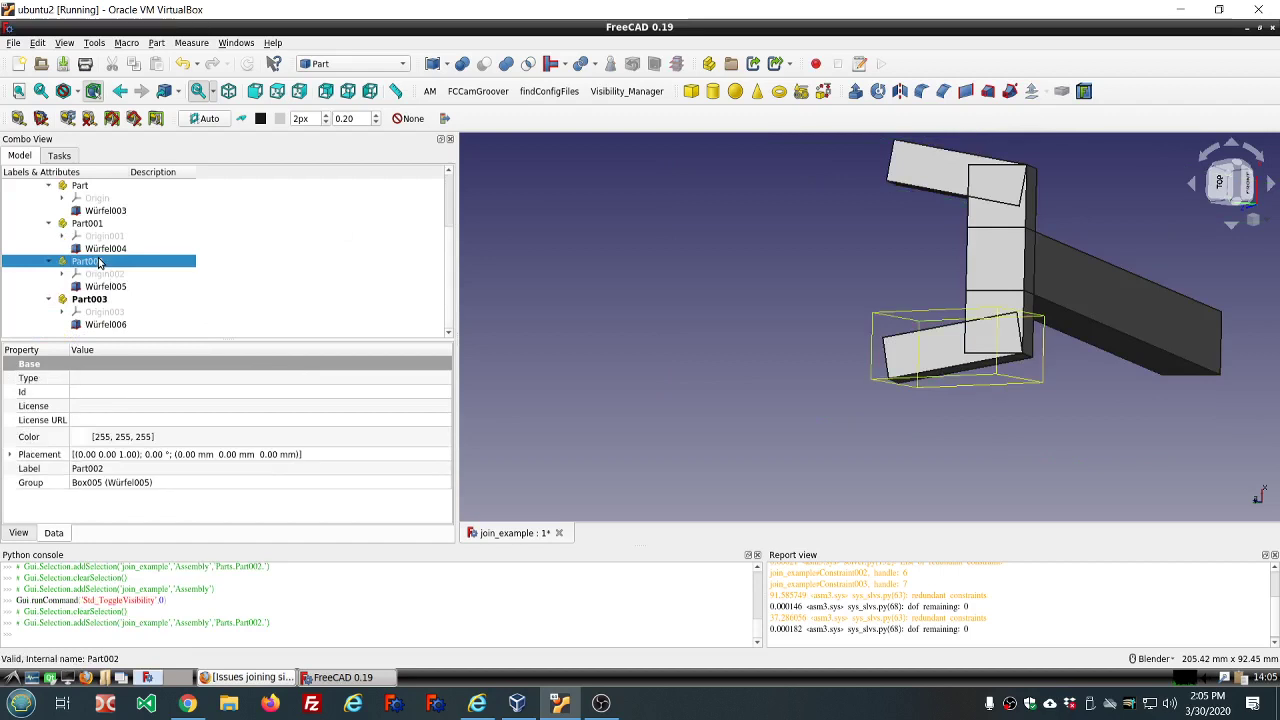
middle_click_drag(951, 418, 822, 397)
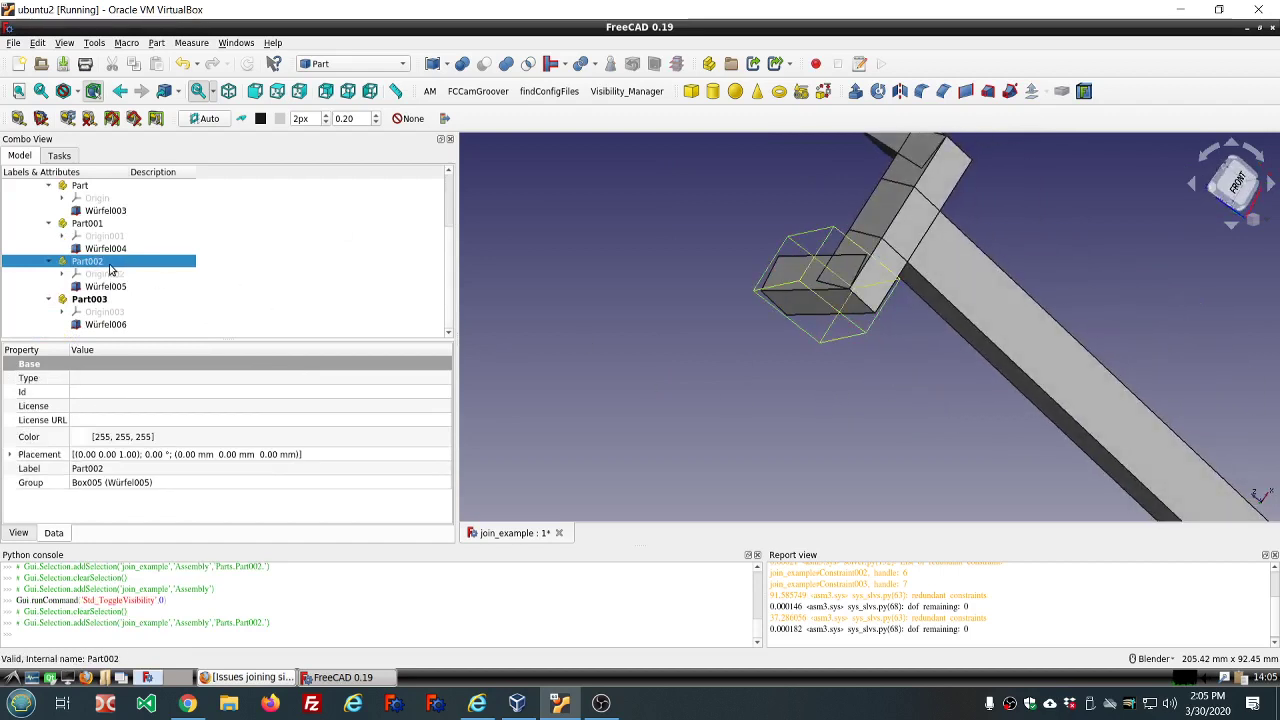
left_click(104, 223)
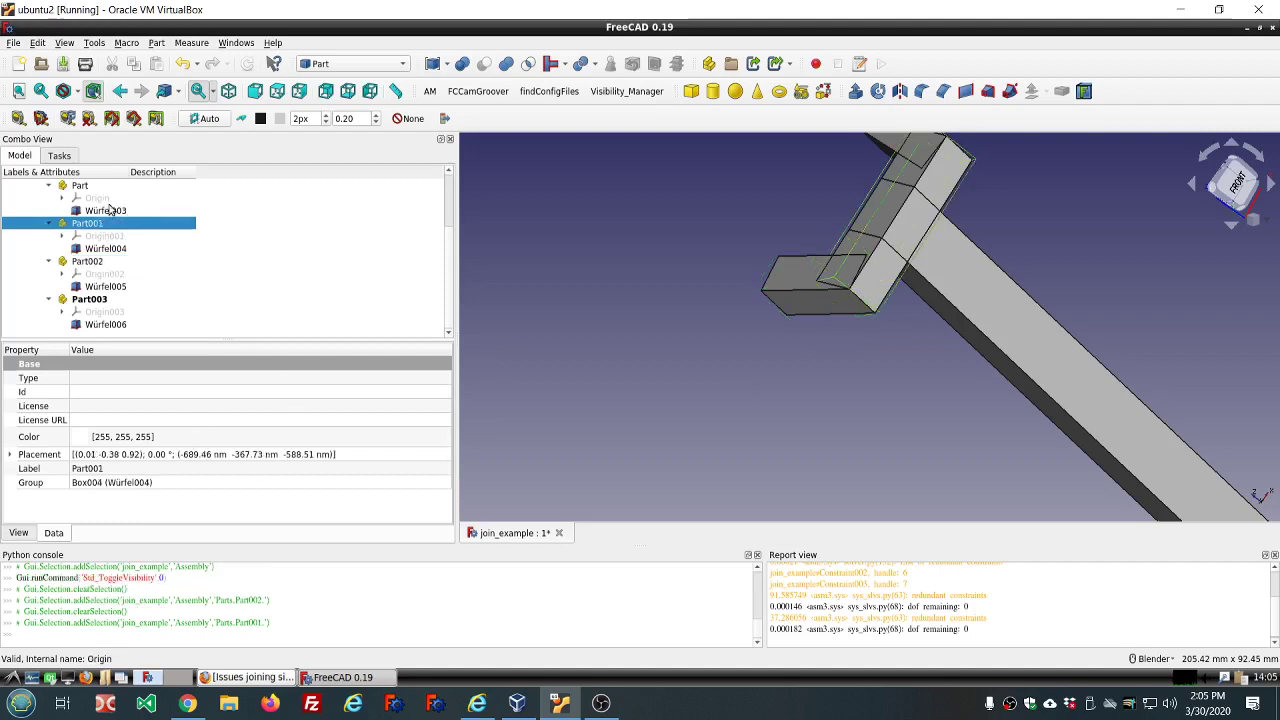
left_click(82, 187)
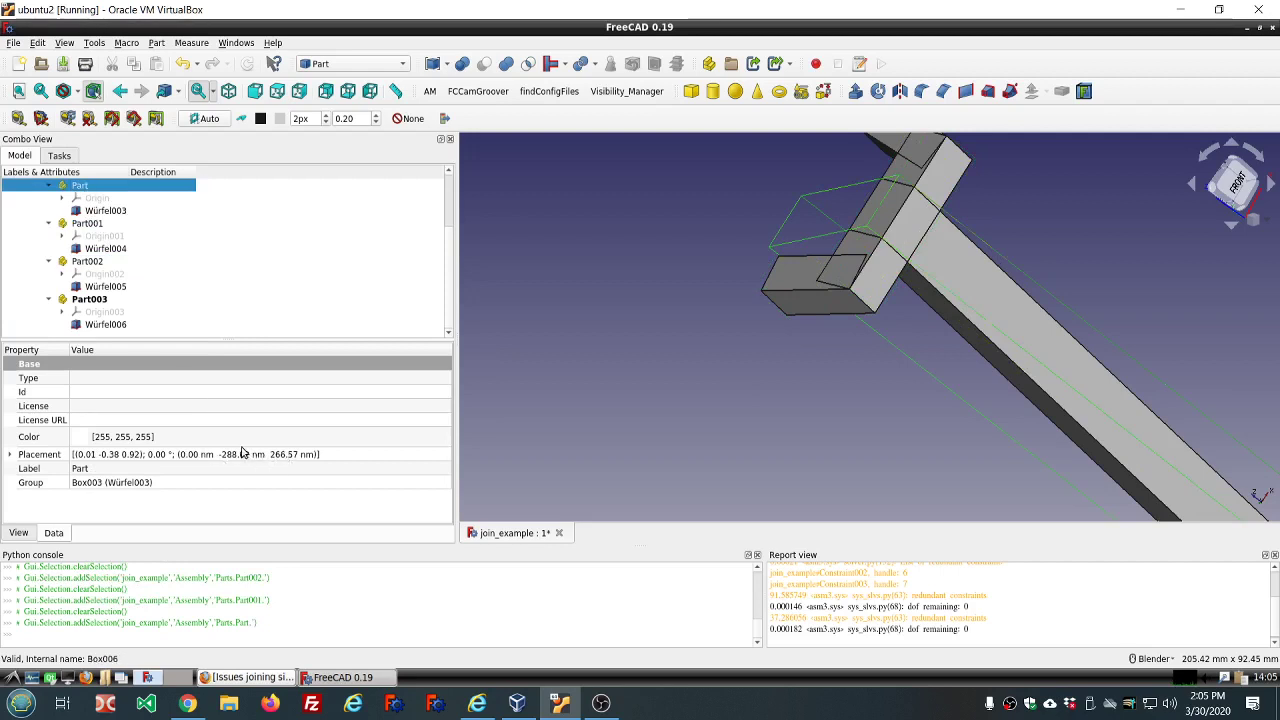
left_click(118, 211)
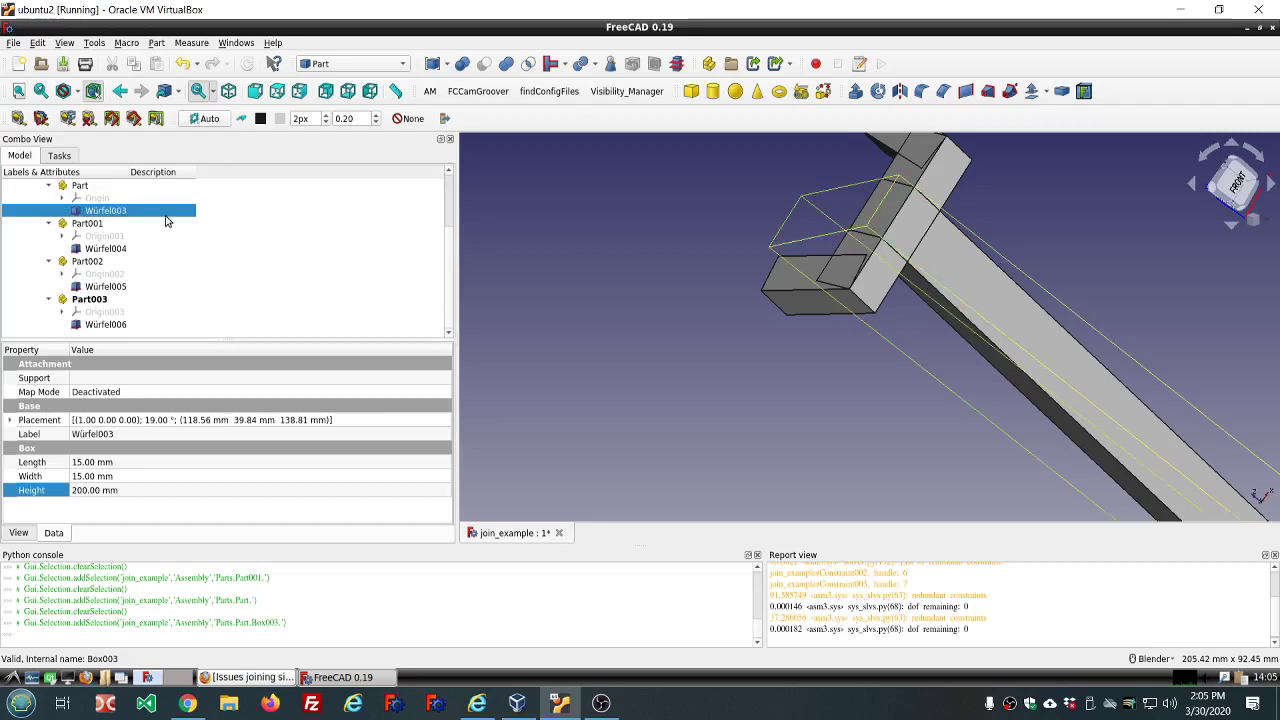
Select Part, Part001 and Part002 together for the union.
left_click(98, 186)
left_click(98, 224, "ctrl")
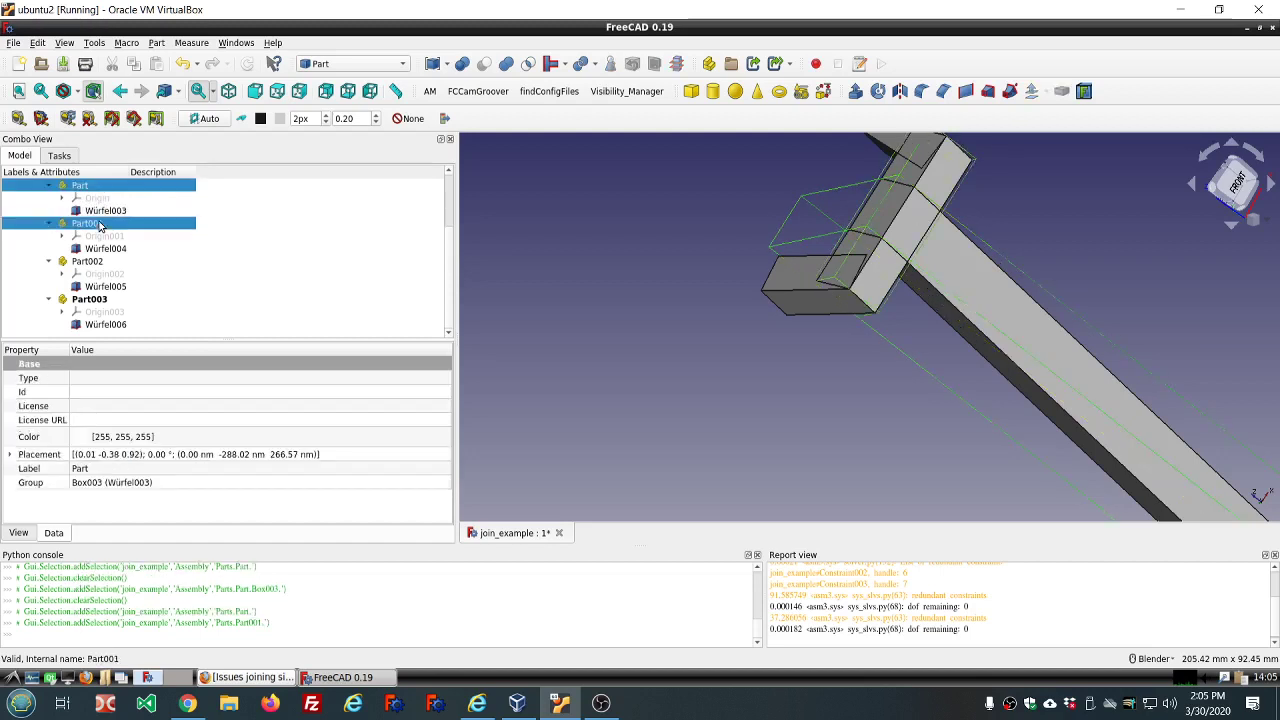
left_click(100, 262, "ctrl")
Fuse Part through Part003 with Part Union and hide the original Assembly.
left_click(90, 299, "ctrl")
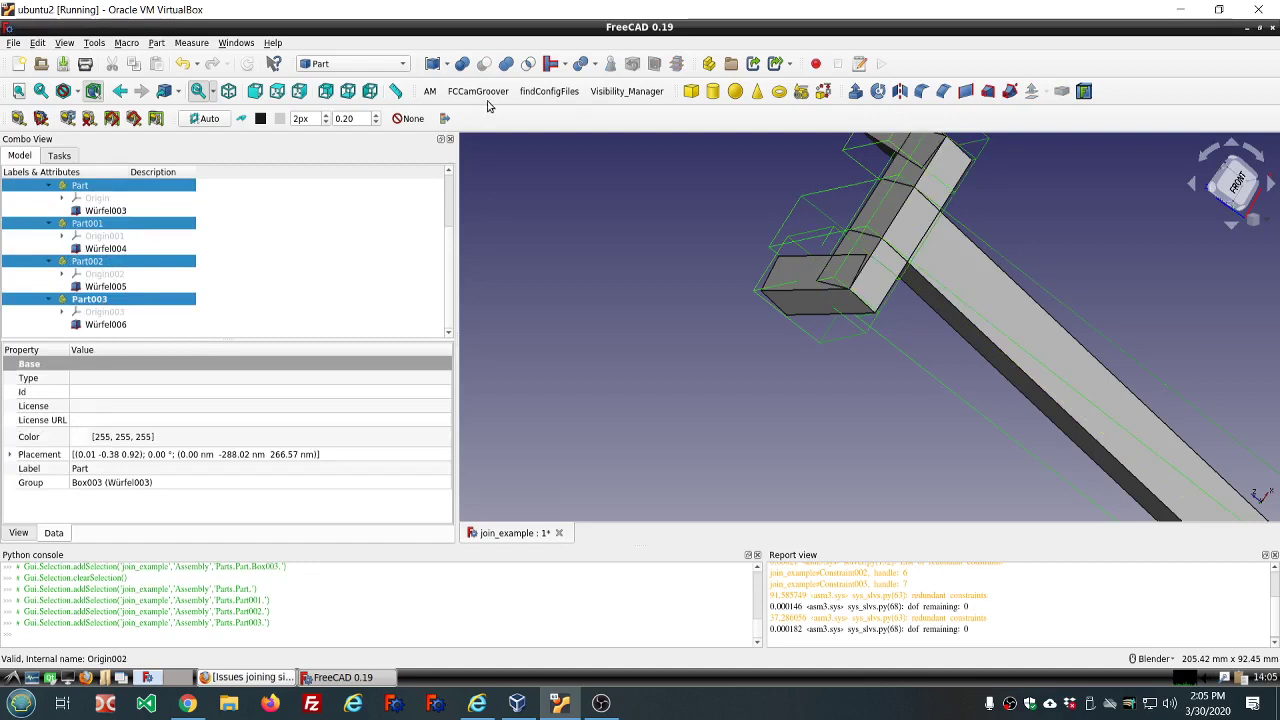
left_click(505, 66)
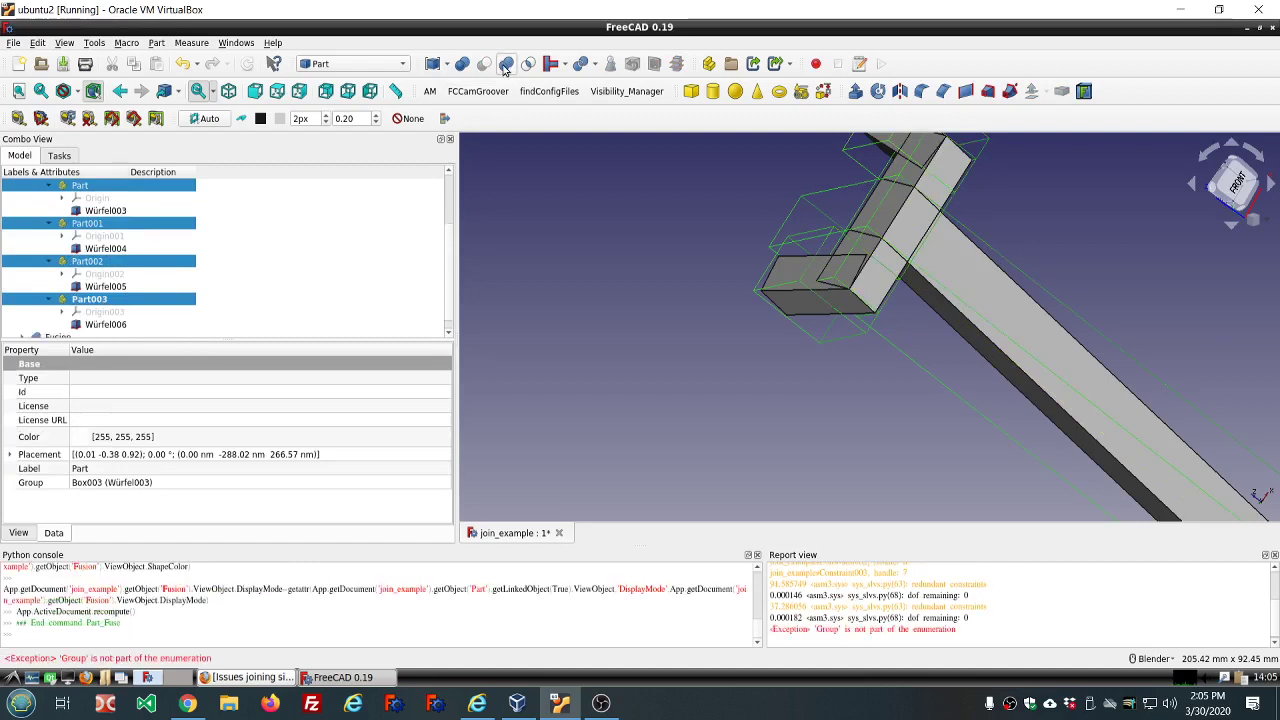
scroll(316, 230, "up", 2)
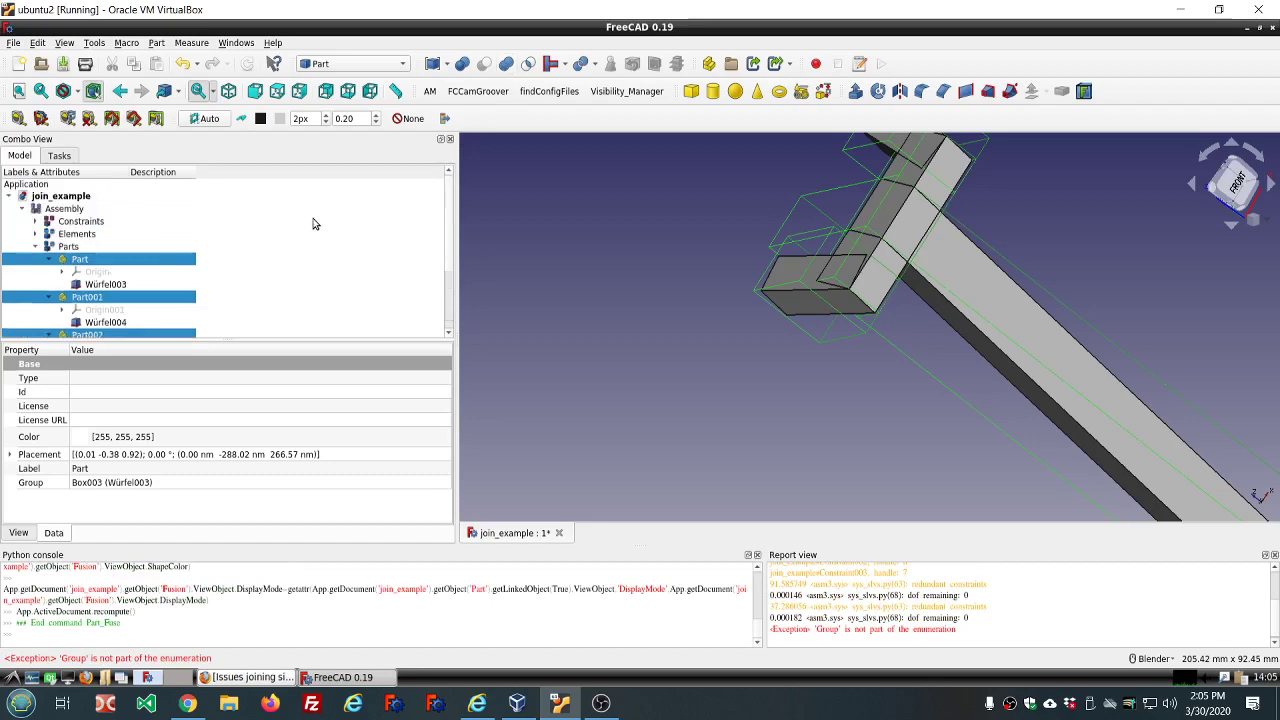
left_click(60, 208)
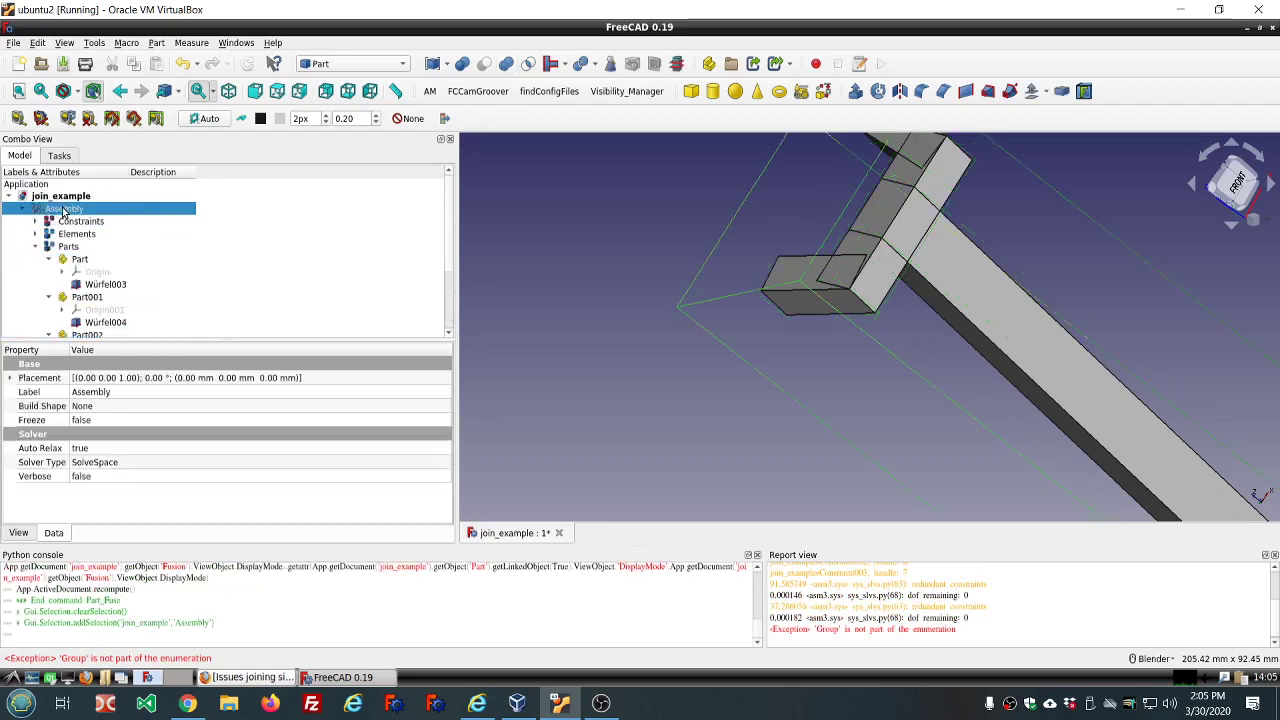
key("space")
scroll(201, 205, "down", 1)
scroll(201, 205, "down", 2)
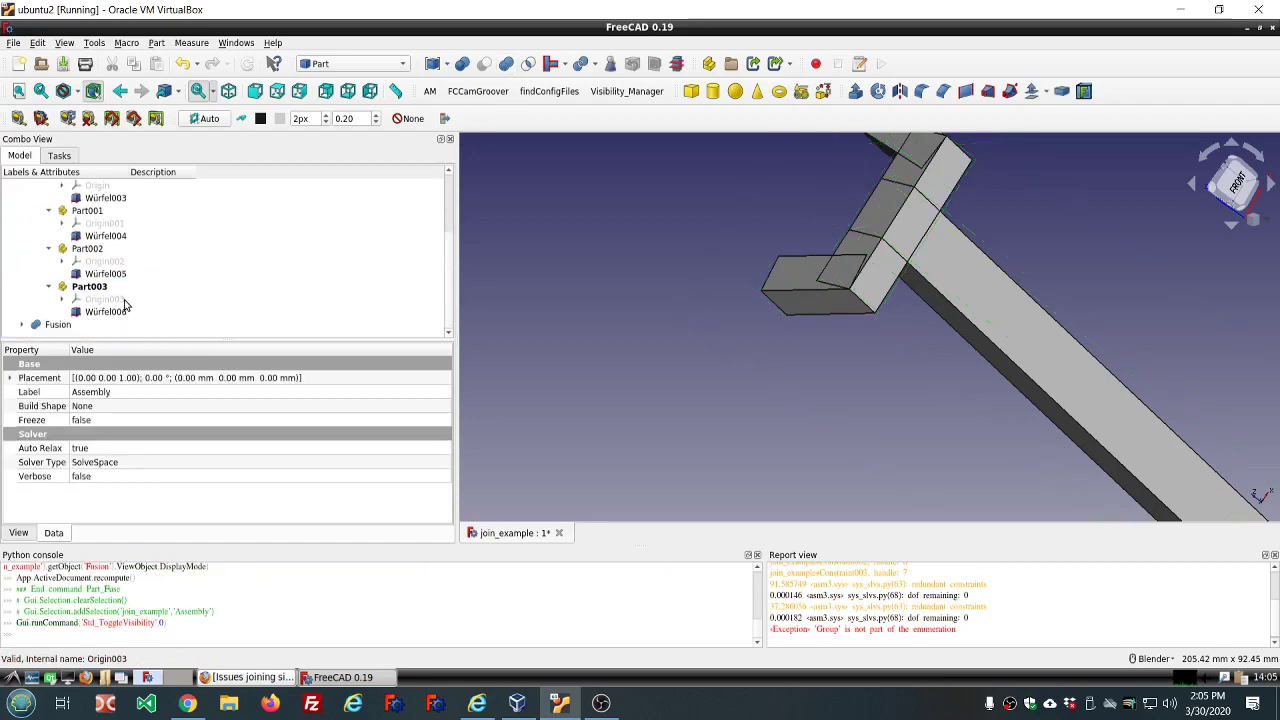
Set the Fusion's Refine property to true so its faces merge seamlessly.
left_click(55, 326)
key("space")
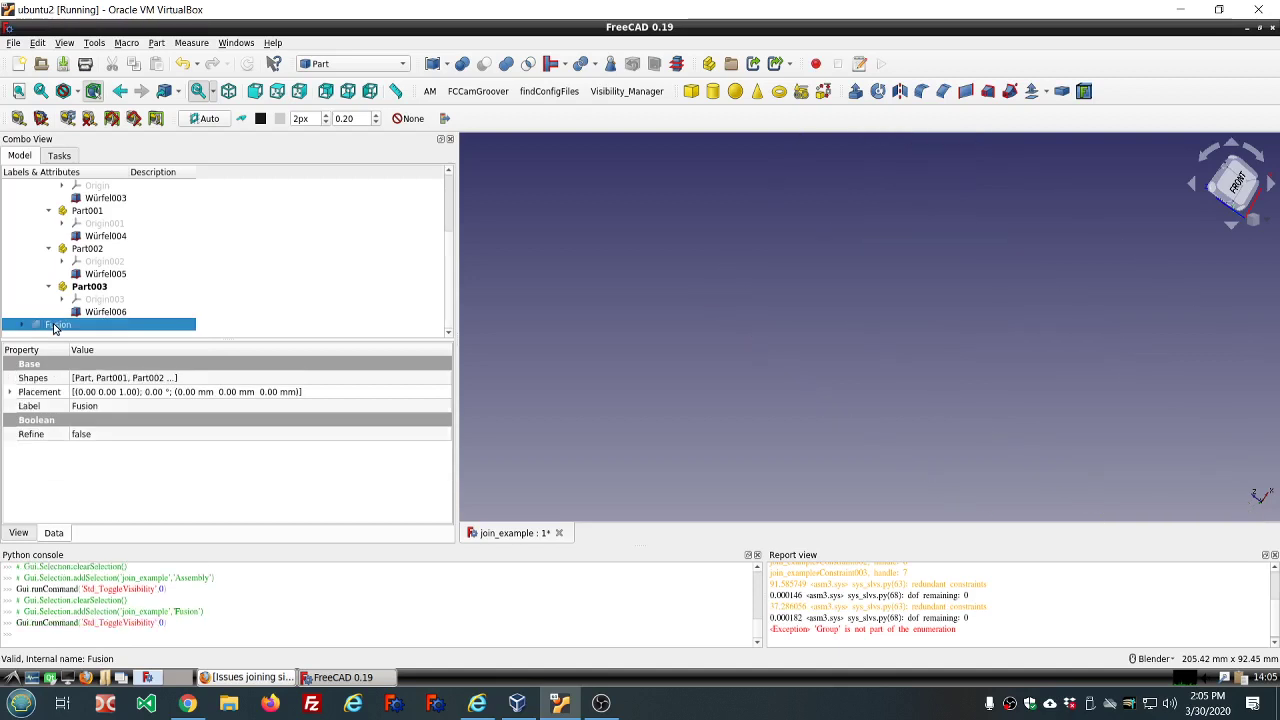
key("space")
key("space")
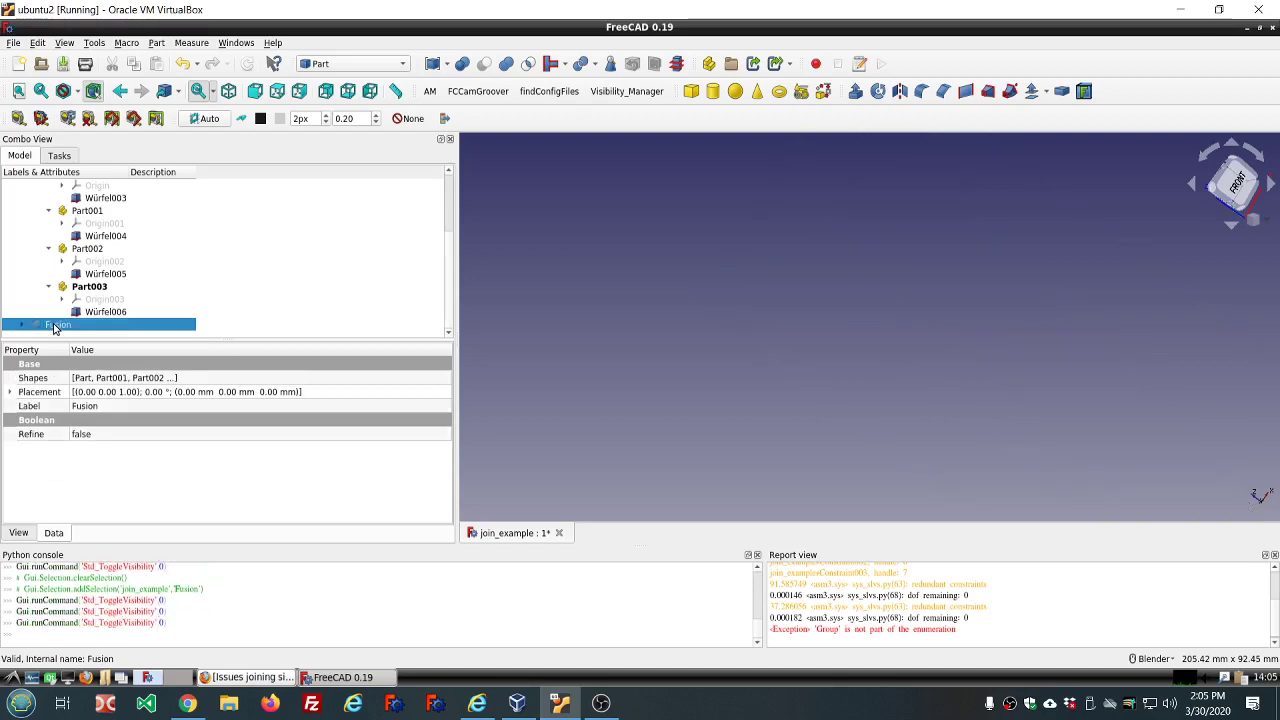
key("space")
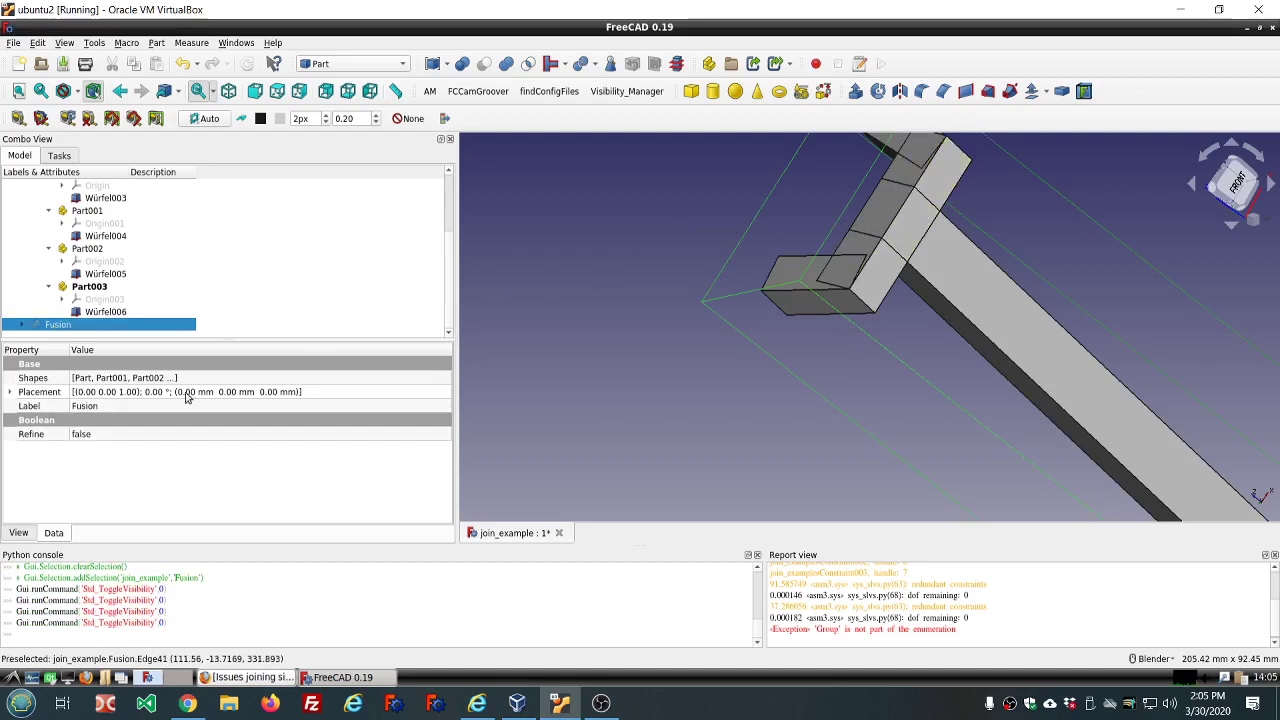
left_click(108, 437)
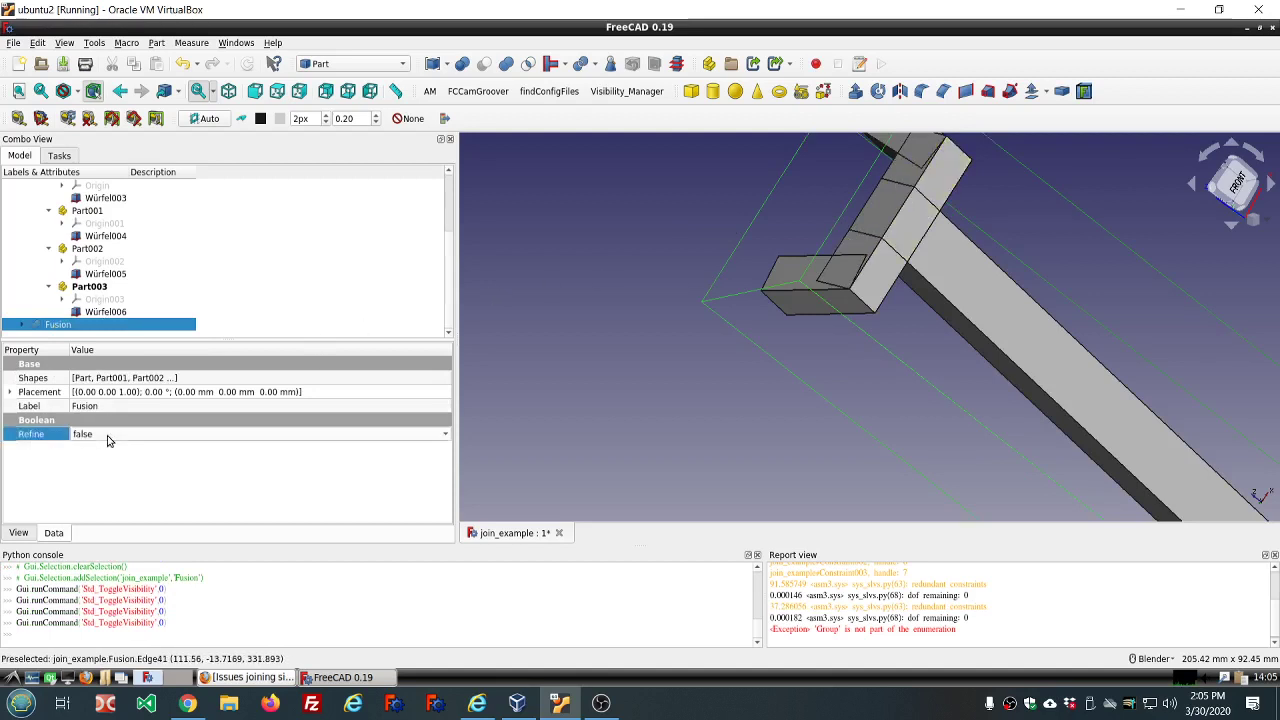
scroll(108, 440, "down", 1)
left_click(631, 398)
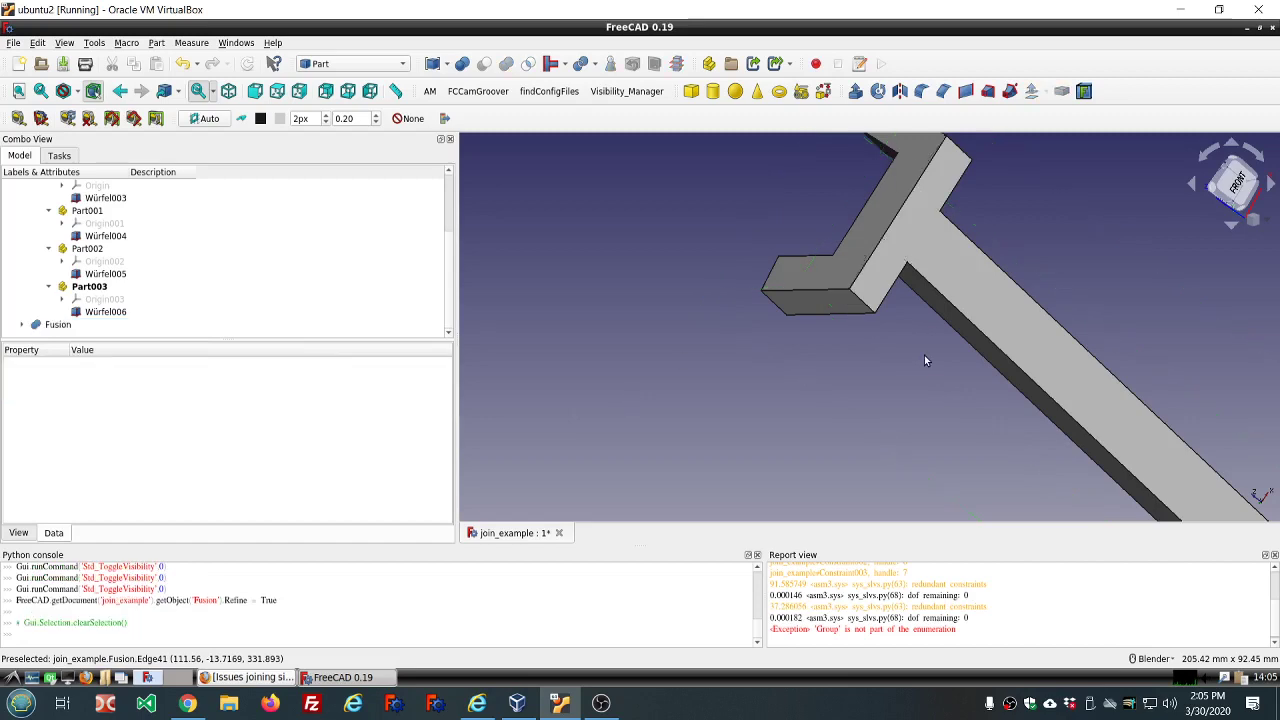
Orbit the refined Fusion to confirm its seamless joints and enlarge the model tree.
middle_click_drag(925, 360, 1024, 415)
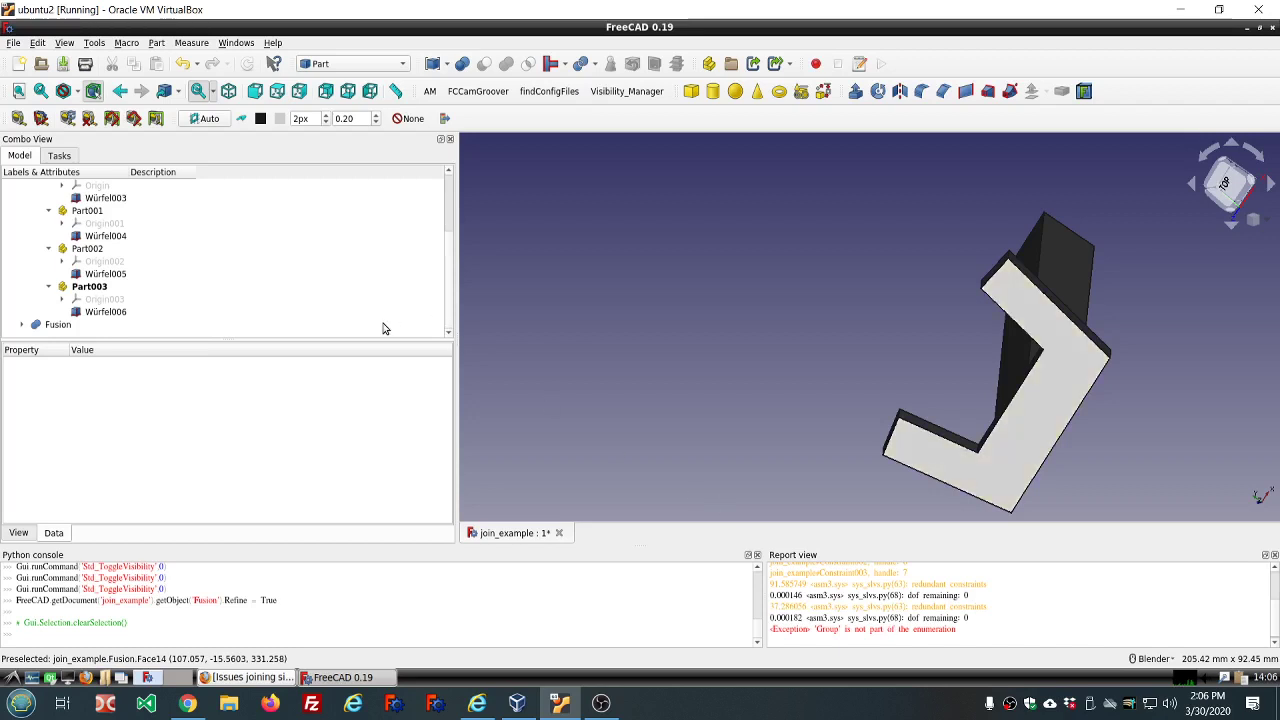
left_click_drag(384, 341, 384, 410)
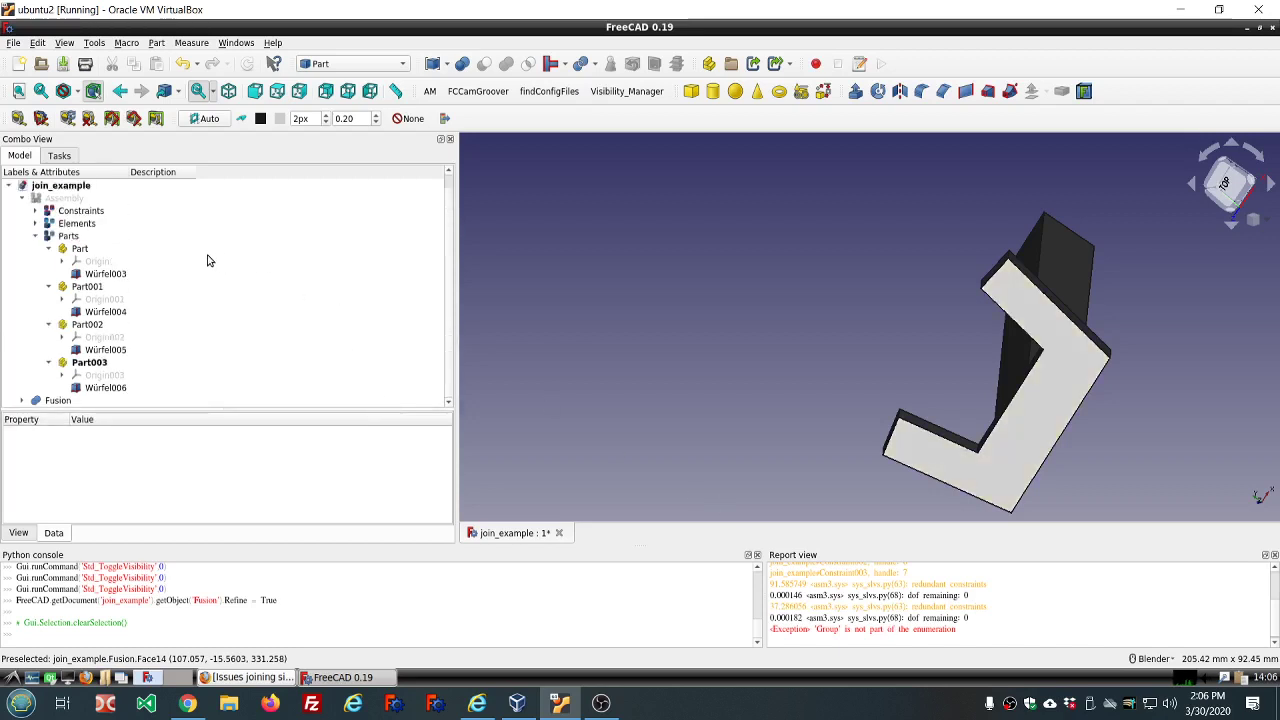
Delete the Fusion, try a Union on the Parts group, and delete that failed result.
left_click(57, 401)
key("Delete")
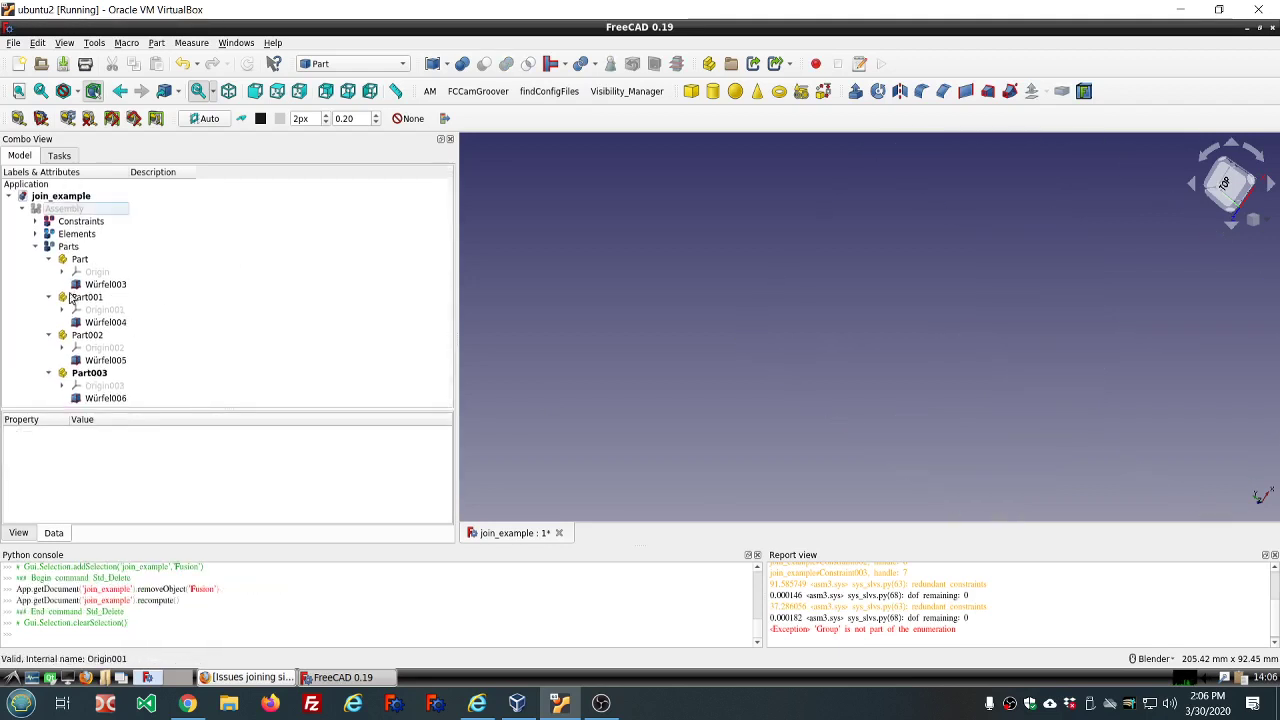
left_click(68, 246)
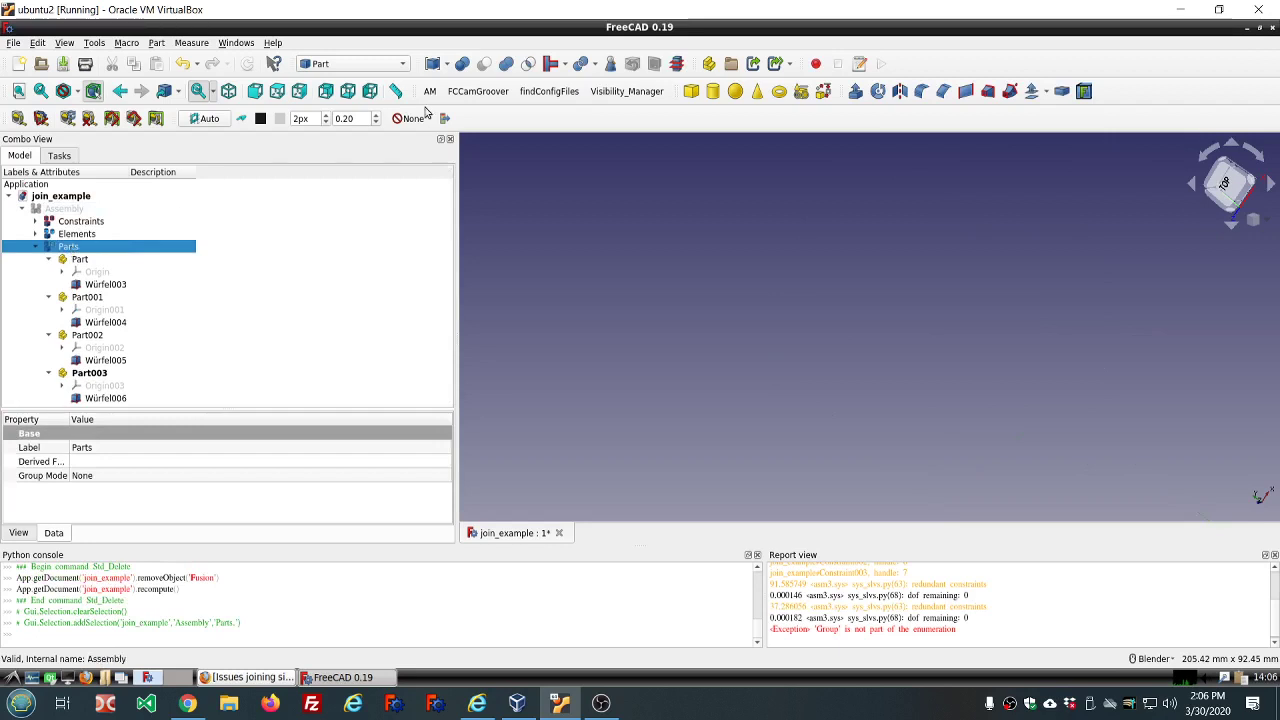
left_click(506, 63)
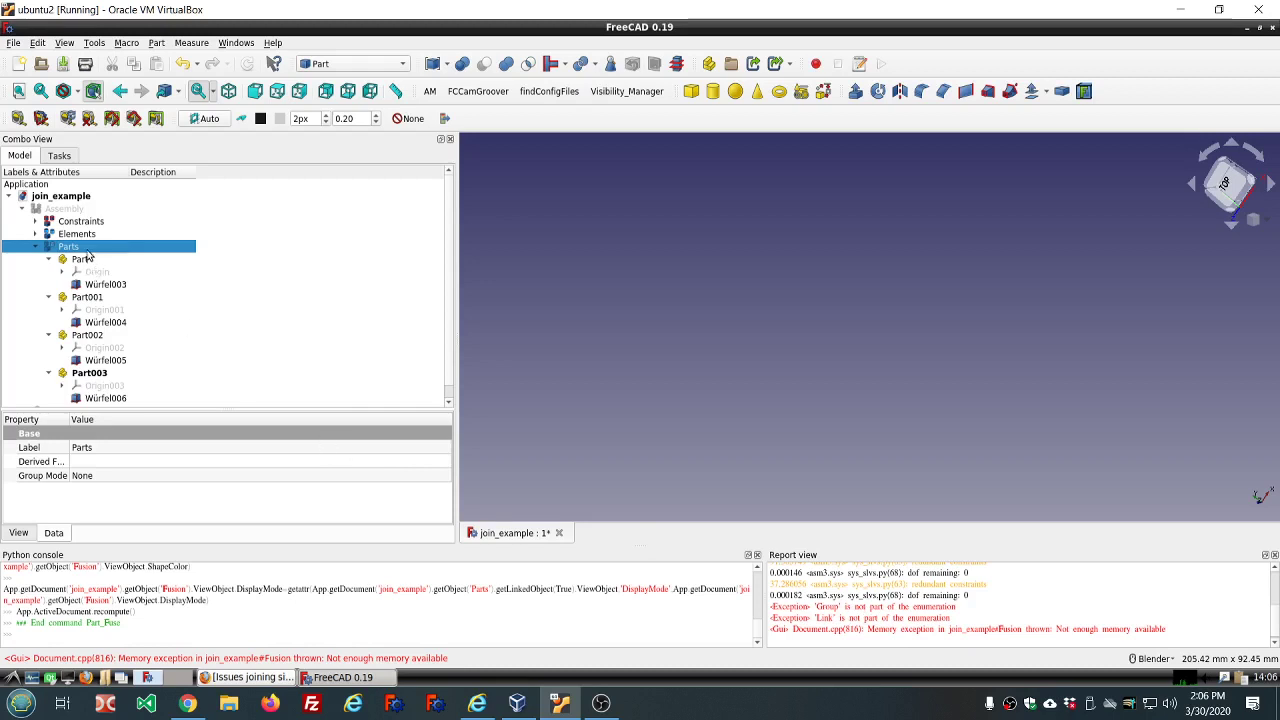
left_click(73, 400)
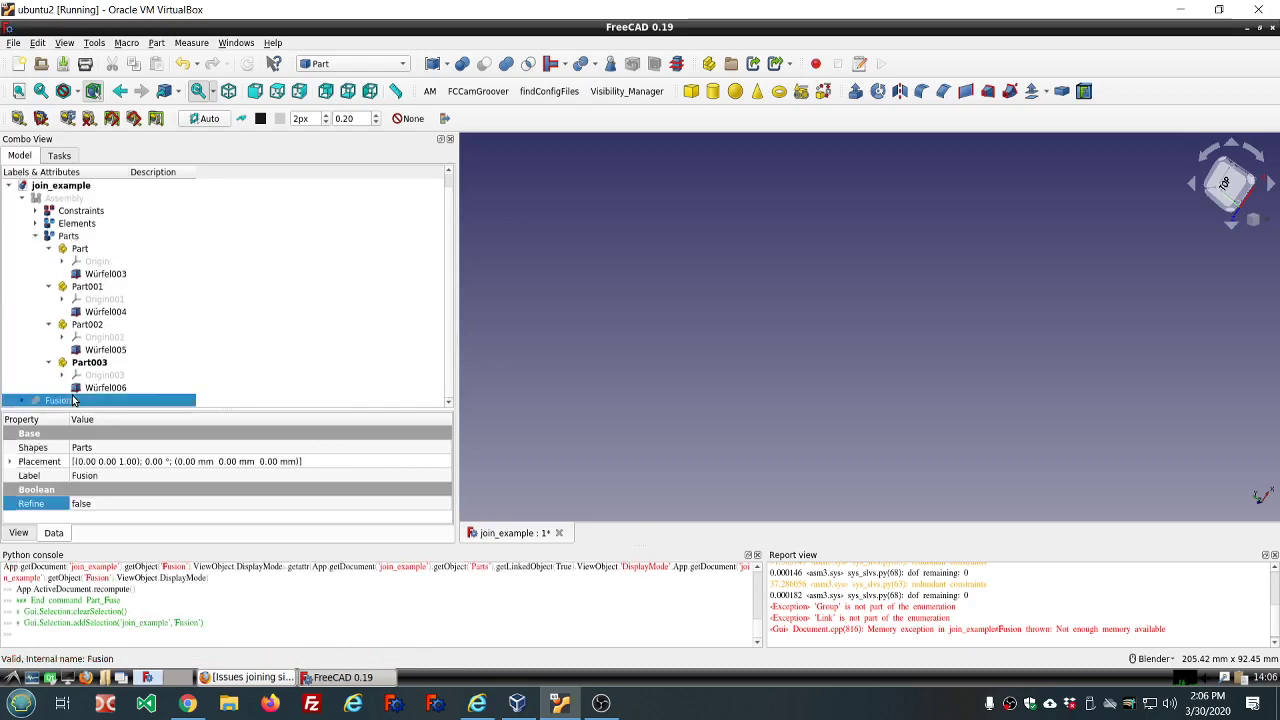
key("Delete")
Fuse the whole Assembly, inspect the resulting Fusion, then delete it.
left_click(72, 209)
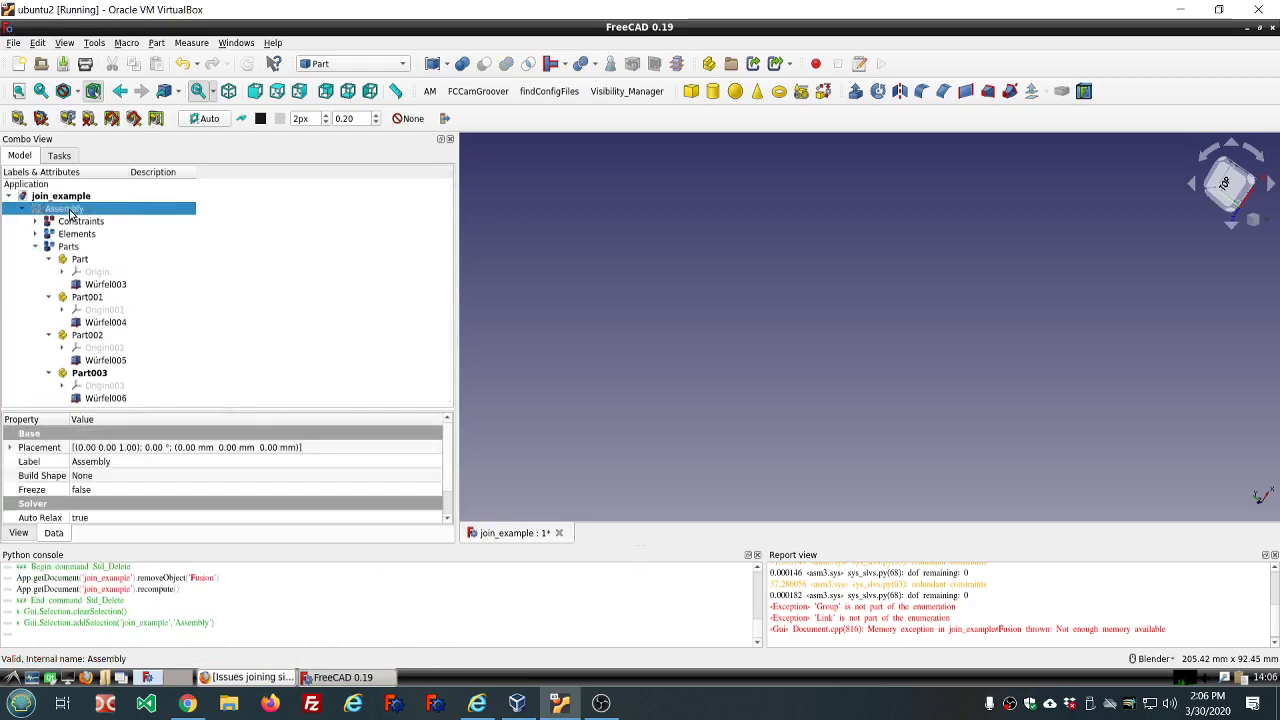
left_click(505, 64)
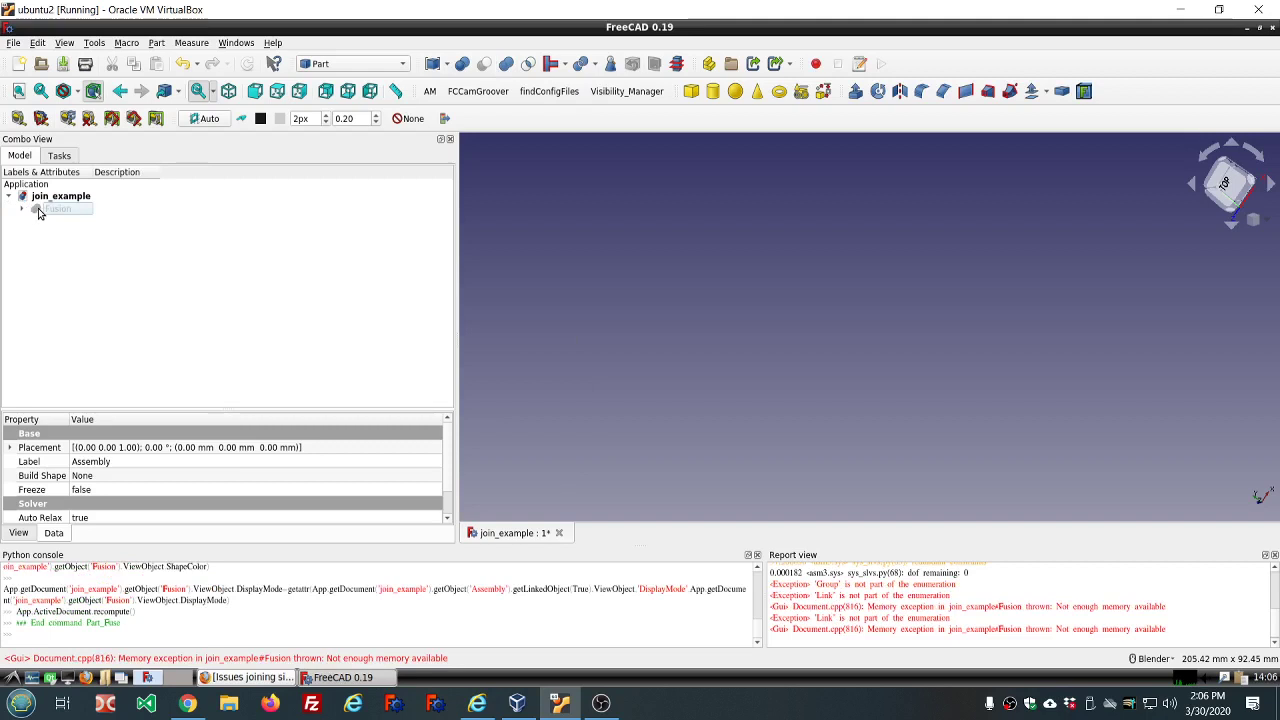
left_click(38, 211)
key("space")
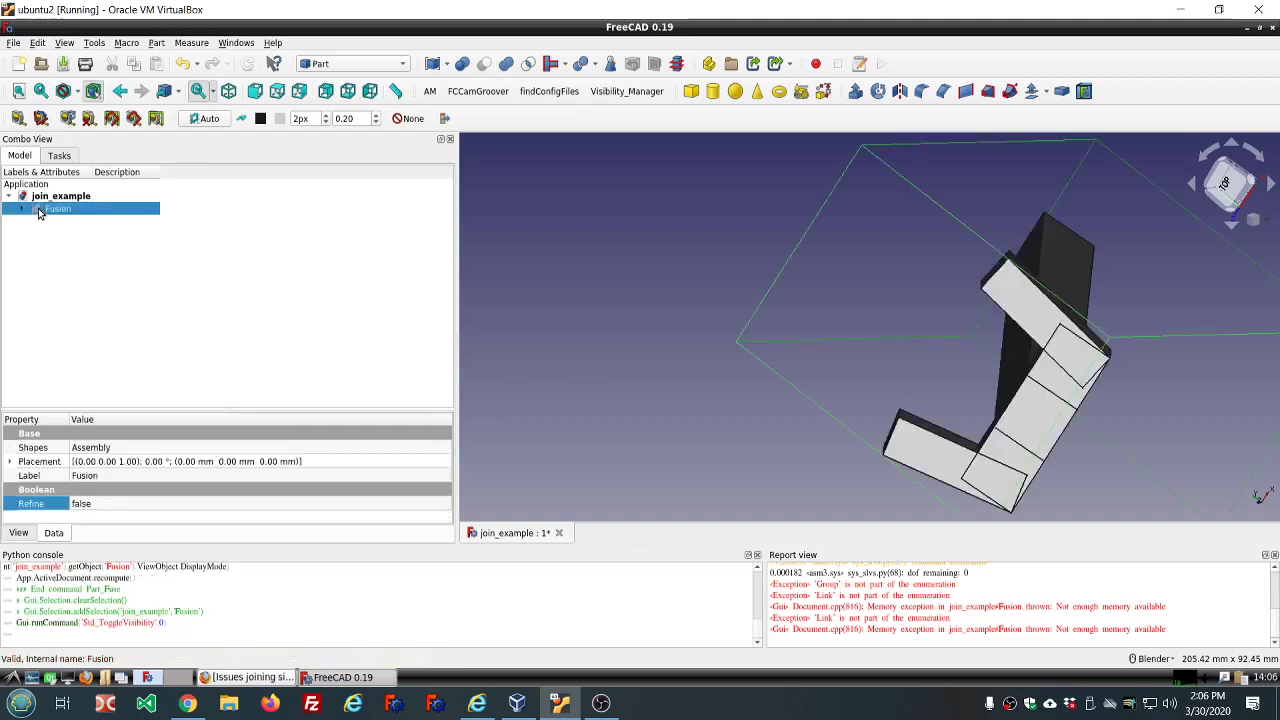
left_click(22, 208)
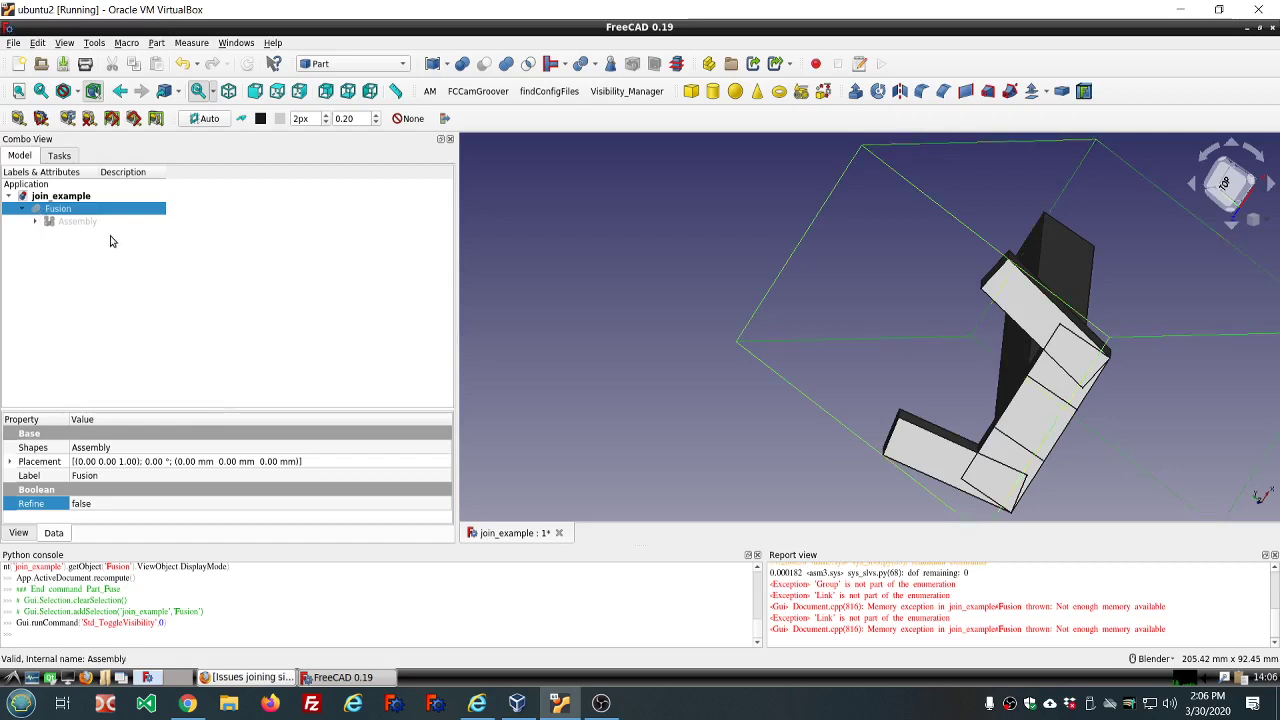
left_click(60, 221)
left_click(60, 212)
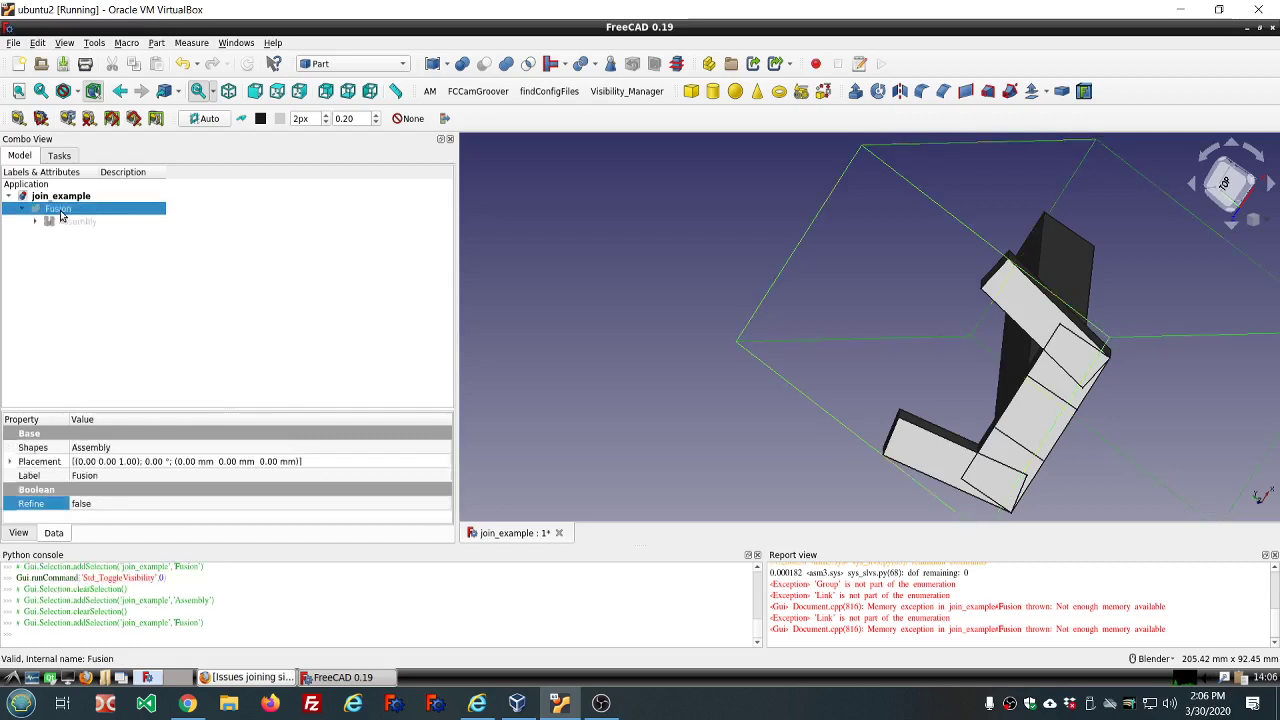
key("Delete")
Expand Assembly > Parts to list the four parts and clear the Report view.
left_click(60, 209)
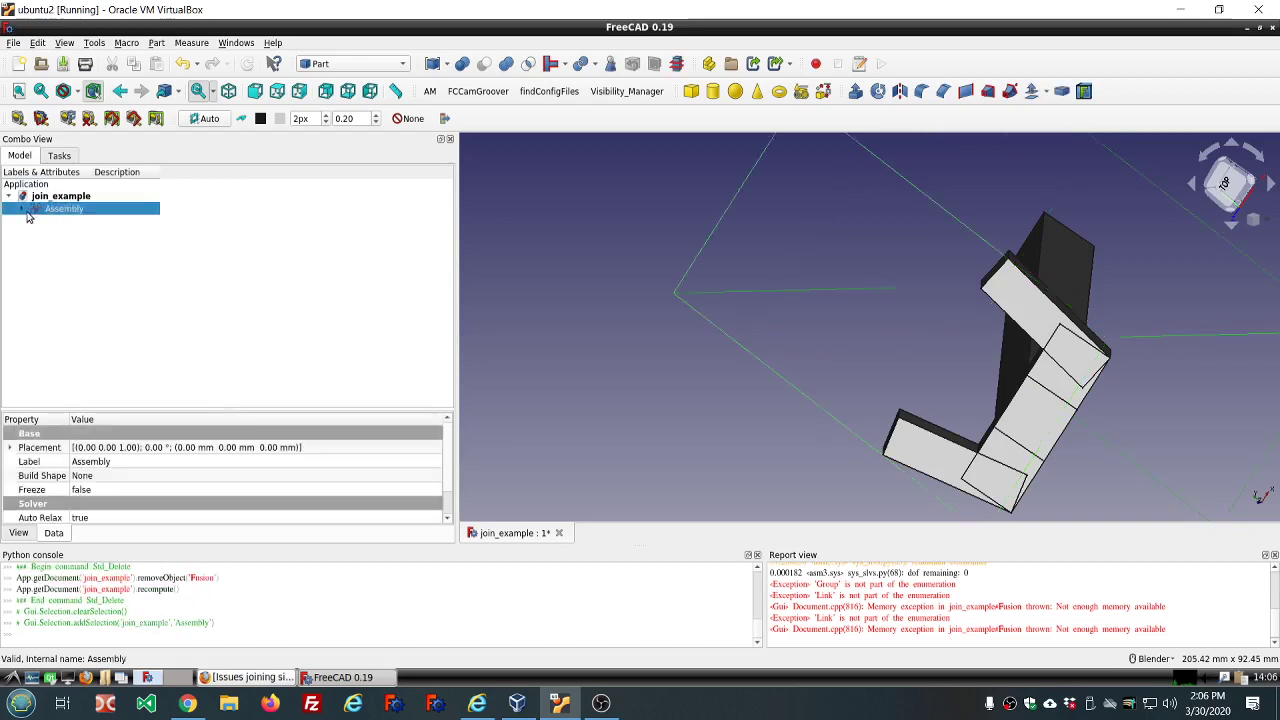
left_click(22, 209)
left_click(35, 247)
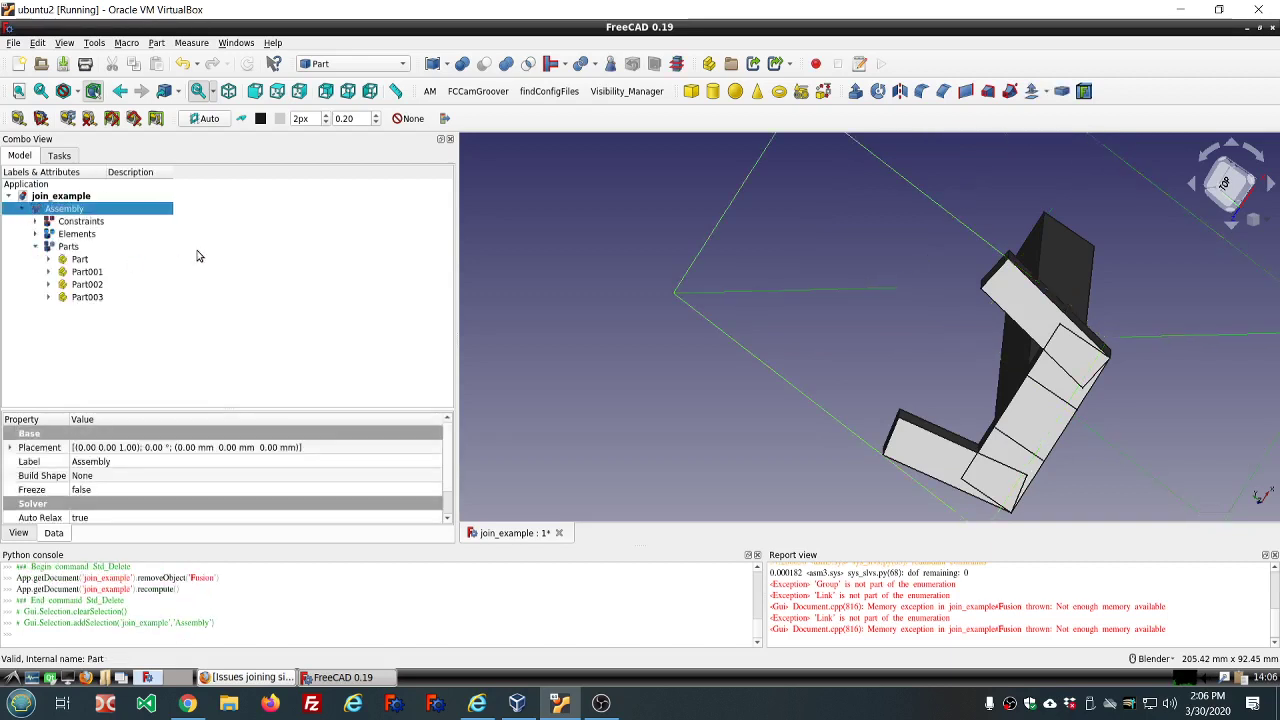
right_click(958, 598)
left_click(992, 568)
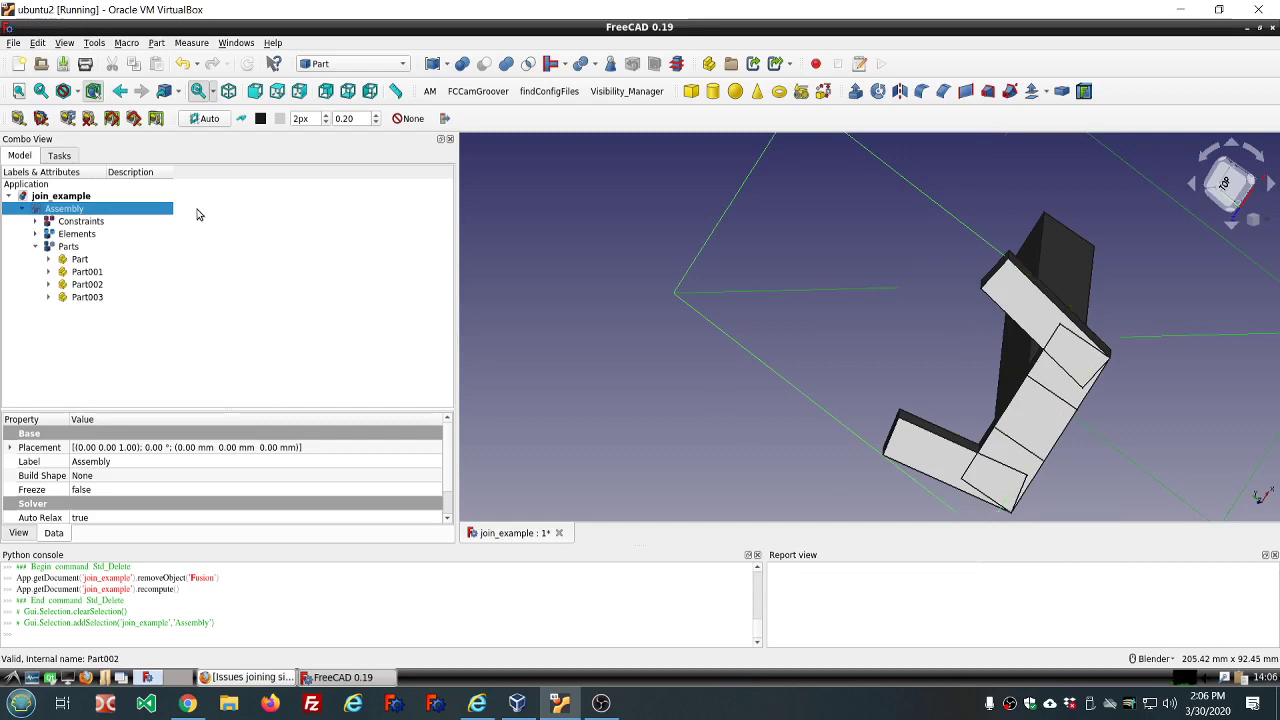
Fuse Part, Part001, Part002 and Part003 into one Fusion with Part Union.
left_click(78, 260)
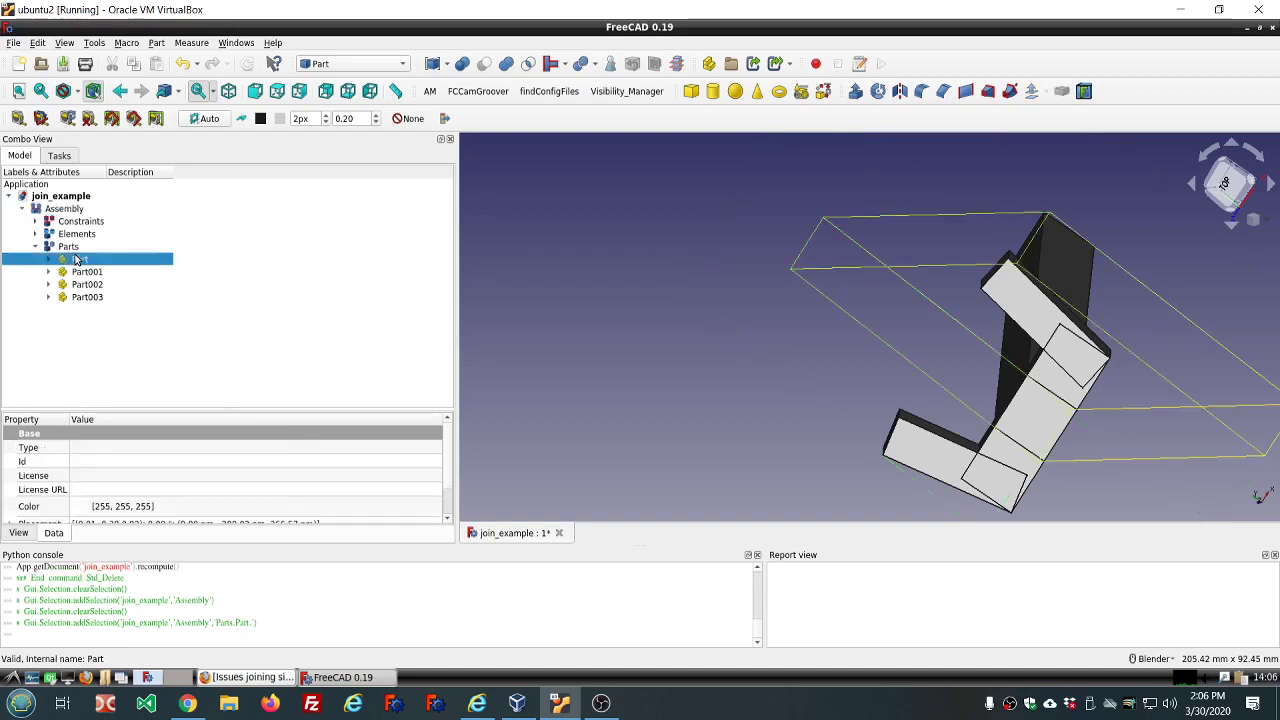
left_click(84, 298, "shift")
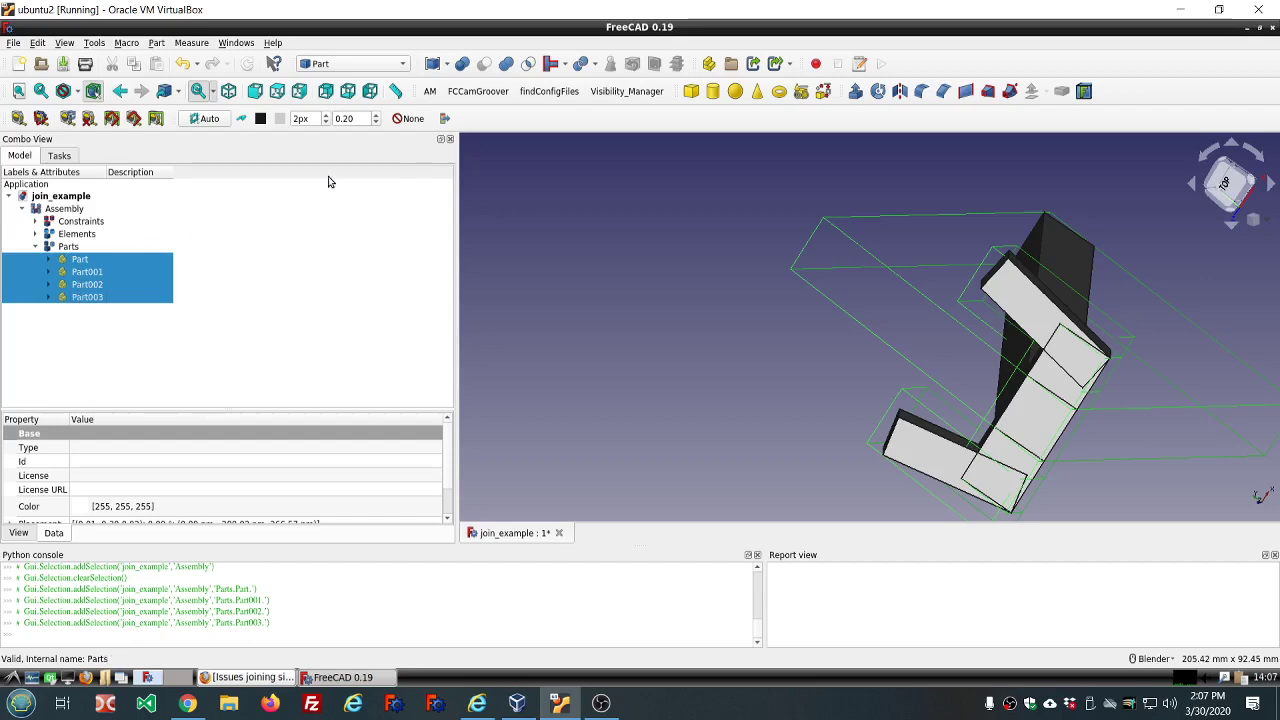
left_click(509, 64)
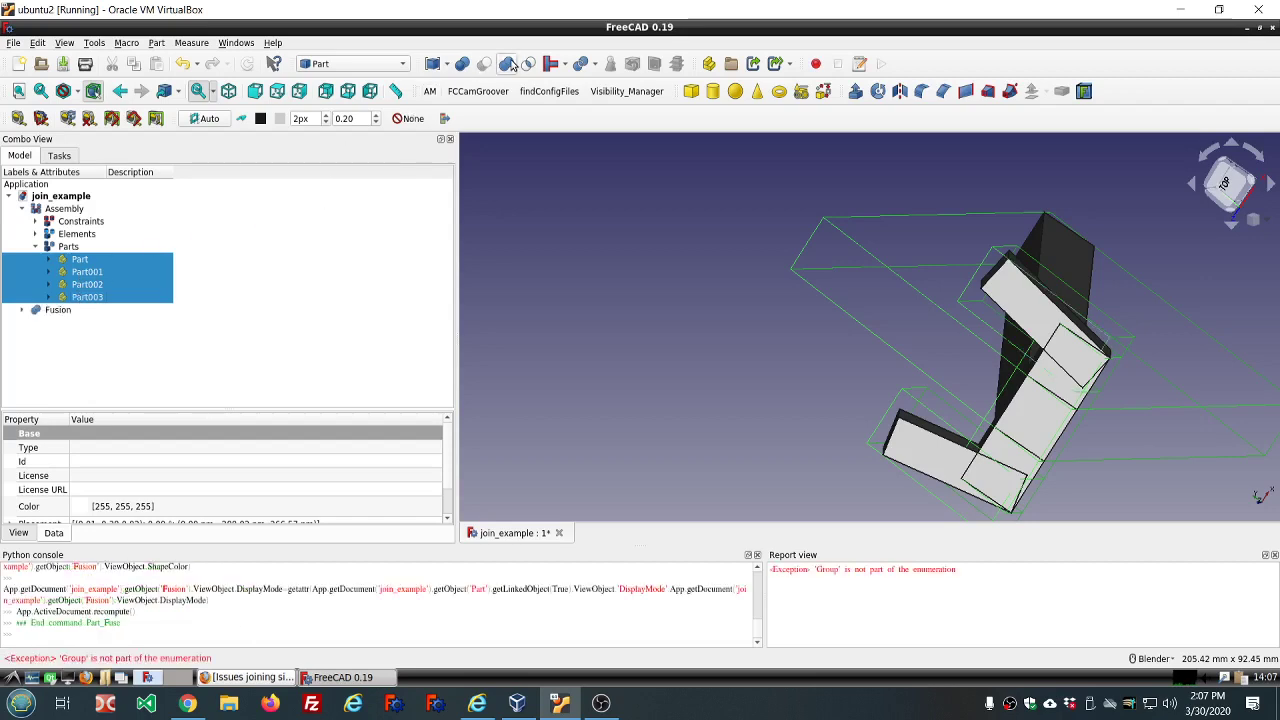
left_click(686, 357)
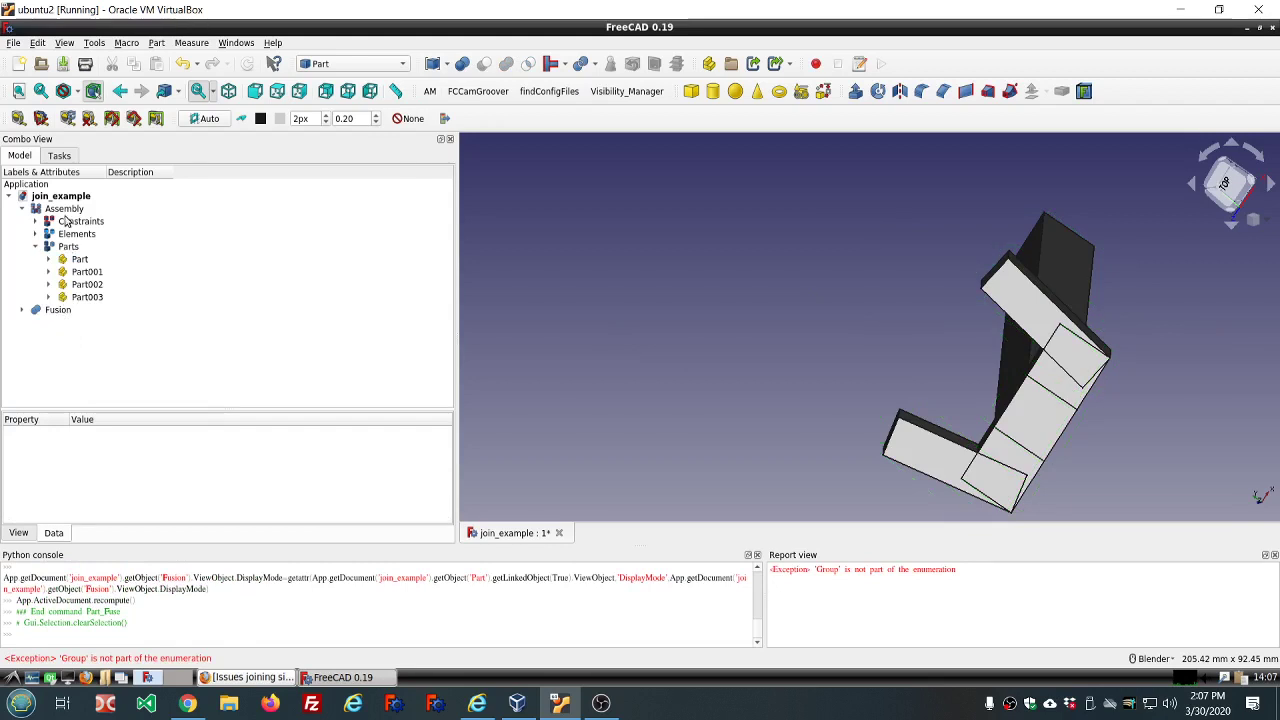
Hide the Assembly, set the Fusion's Refine to true, and view the bar from below.
left_click(62, 210)
key("space")
left_click(70, 311)
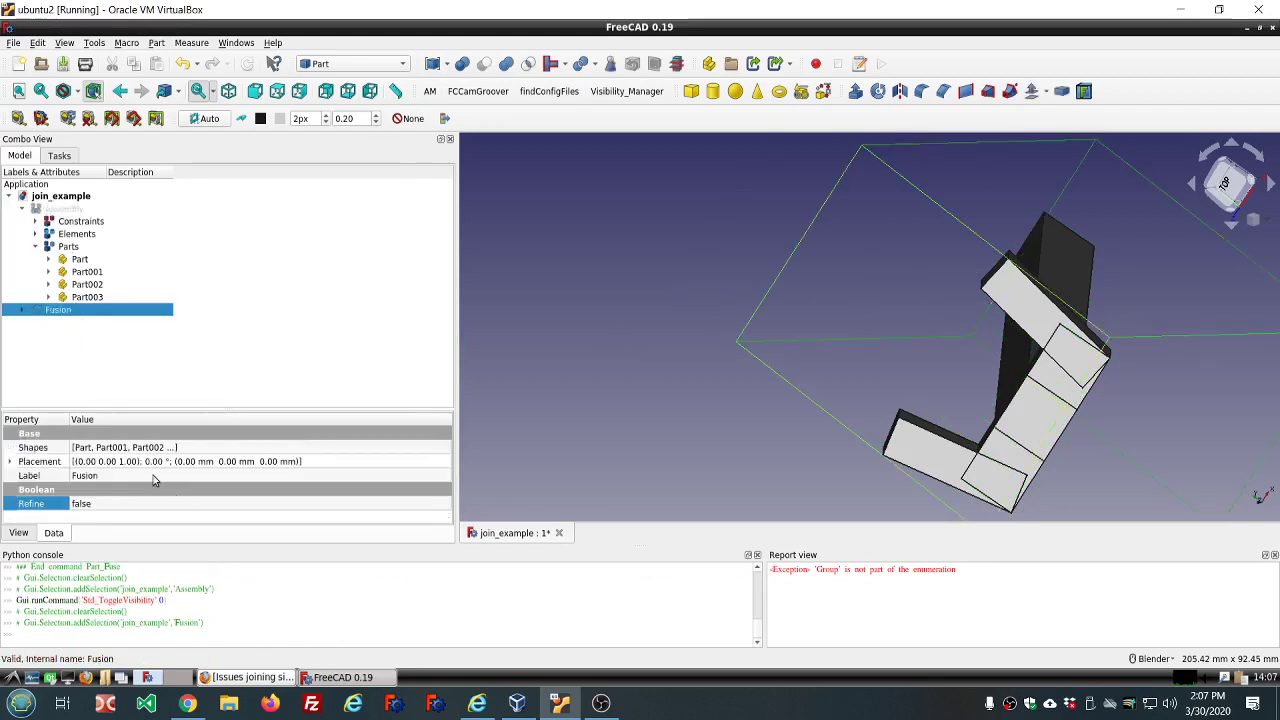
left_click(181, 505)
scroll(181, 505, "down", 1)
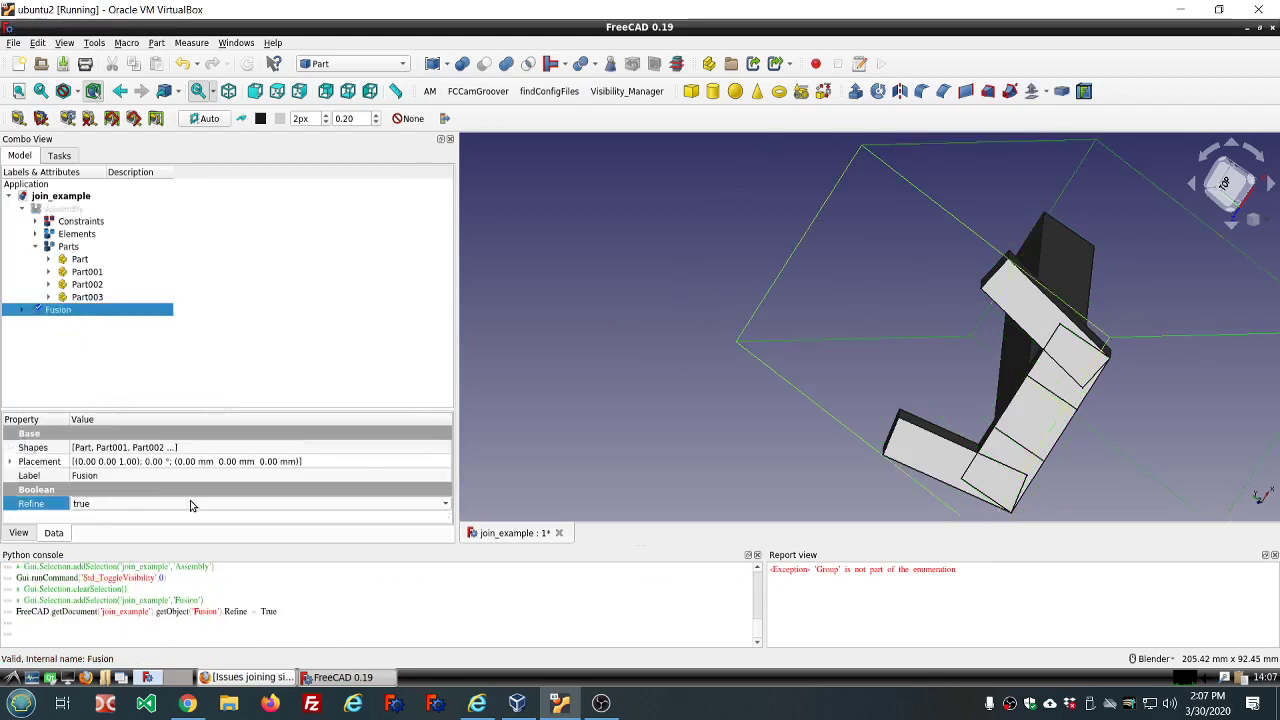
left_click(574, 388)
middle_click_drag(1126, 436, 686, 340)
scroll(686, 340, "down", 5)
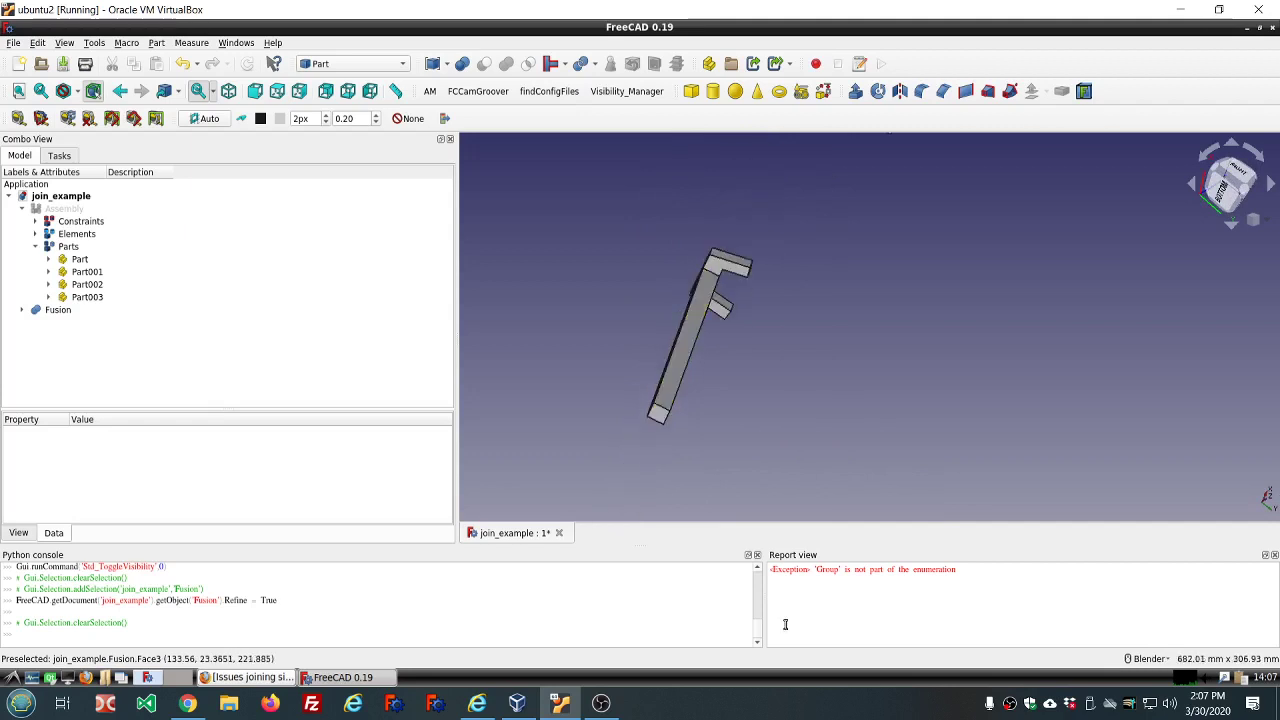
Clear the Report view's exception message, then make Assembly 3 the active workbench.
right_click(918, 612)
left_click(935, 582)
left_click(400, 64)
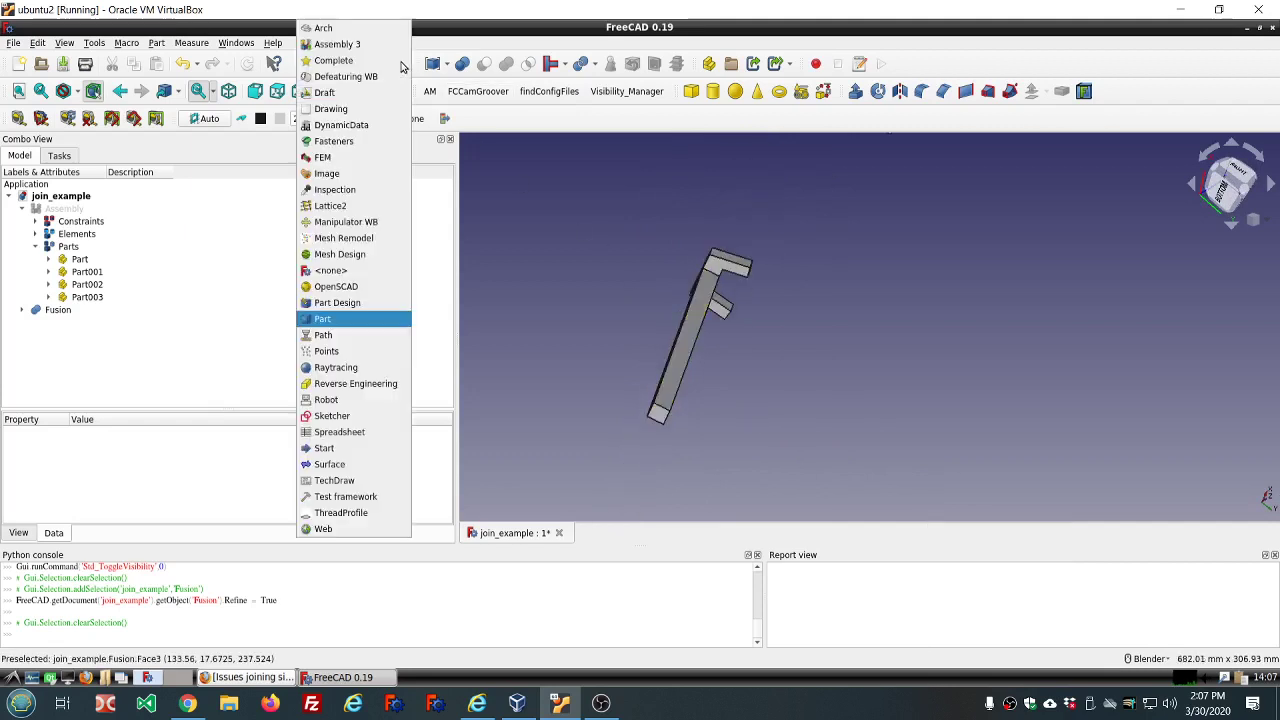
left_click(376, 45)
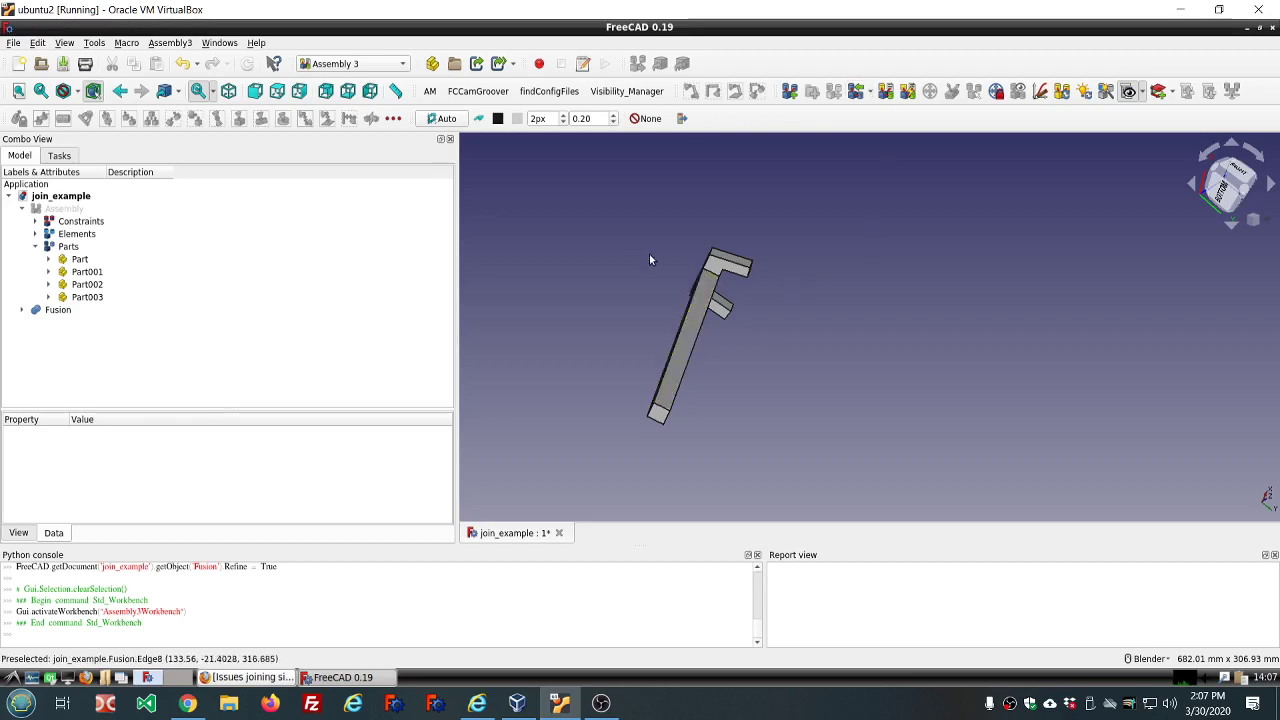
middle_click_drag(650, 260, 855, 480)
scroll(891, 437, "up", 2)
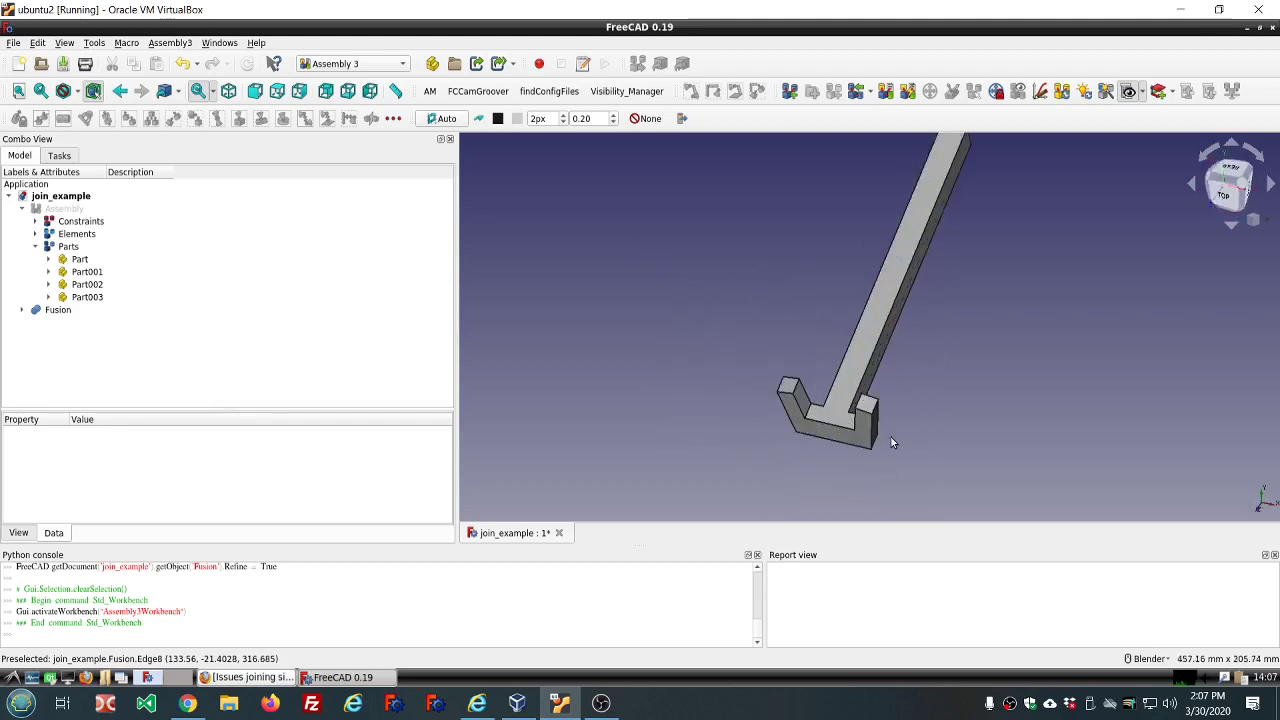
middle_click_drag(891, 437, 867, 380)
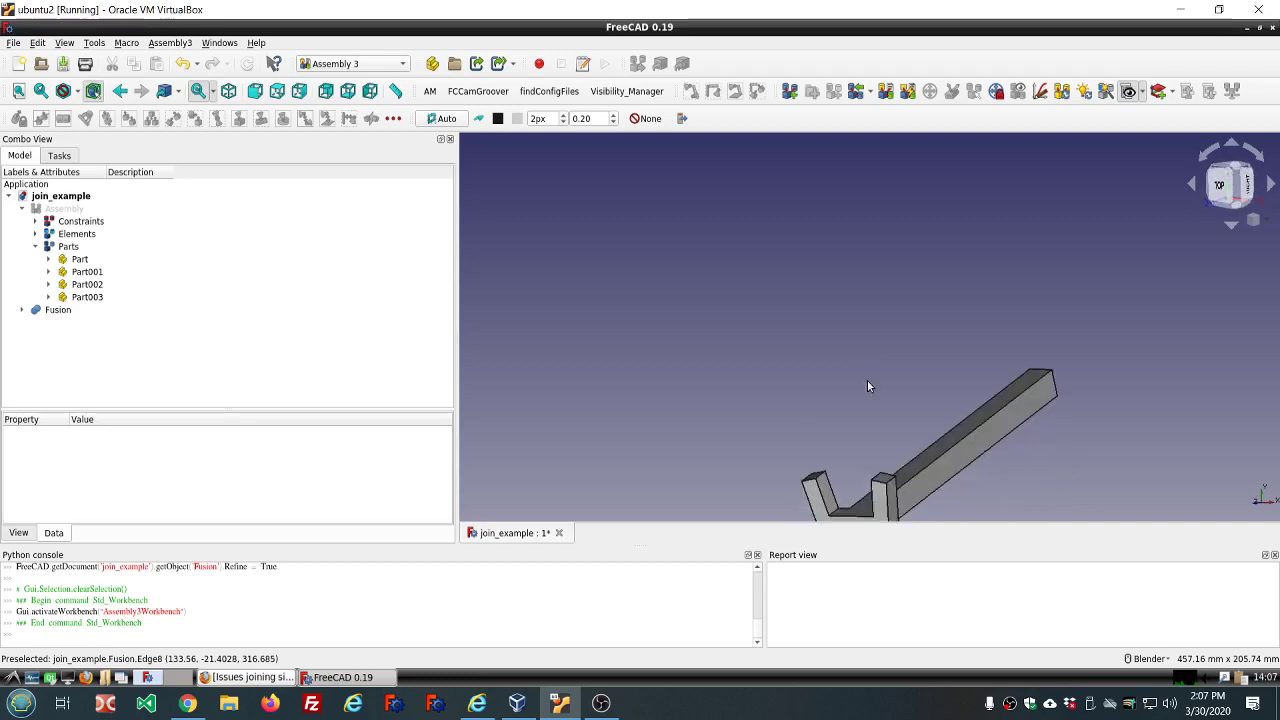
scroll(867, 387, "down", 3)
scroll(901, 470, "up", 4)
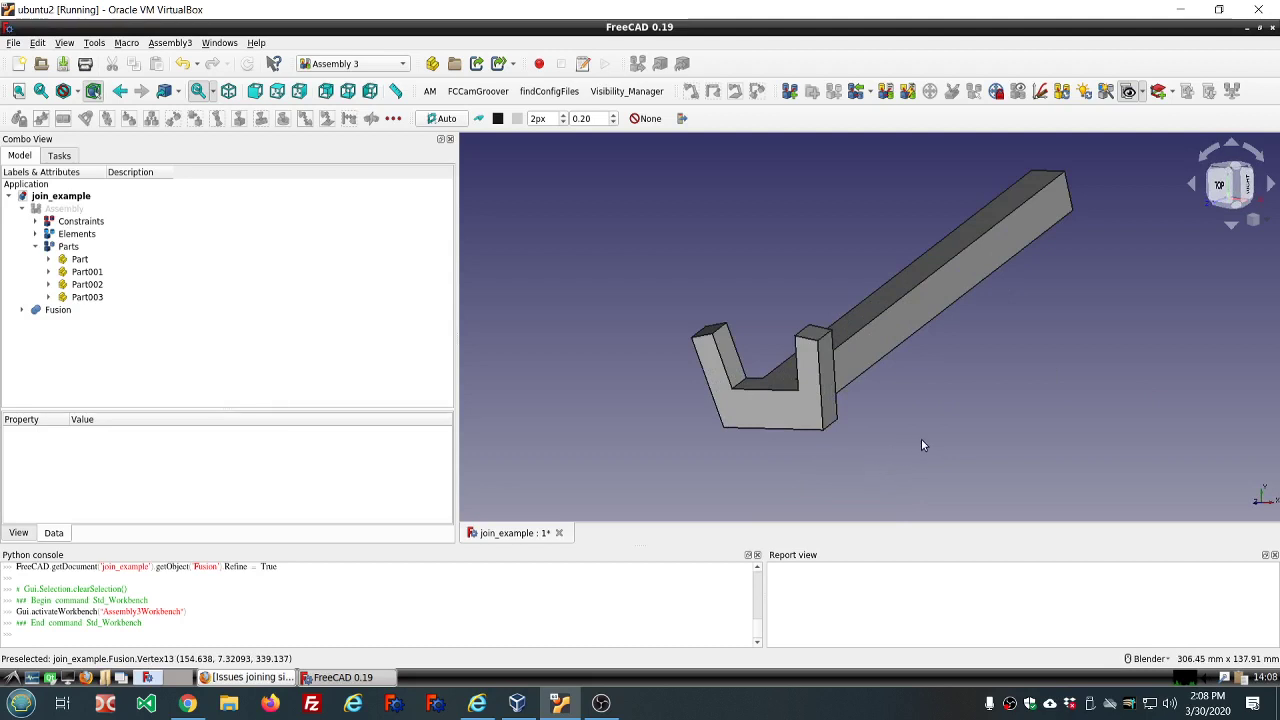
middle_click_drag(921, 439, 840, 423)
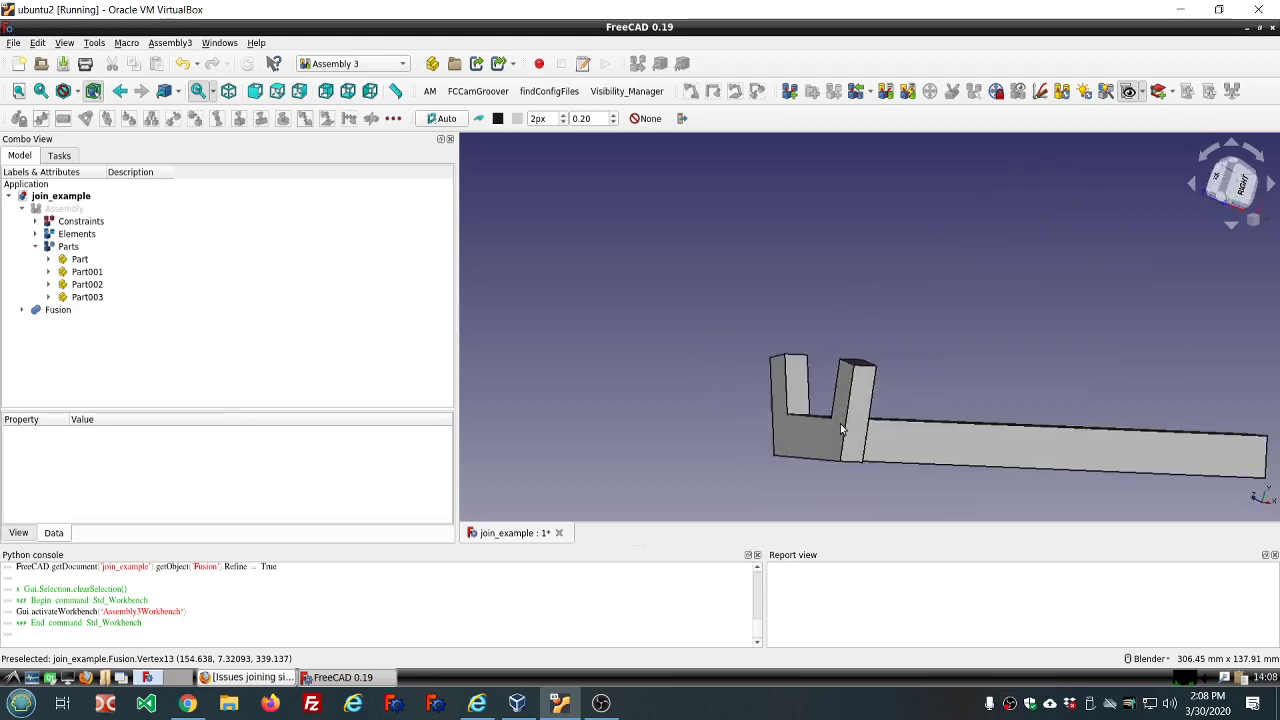
scroll(840, 423, "down", 1)
scroll(914, 463, "up", 4)
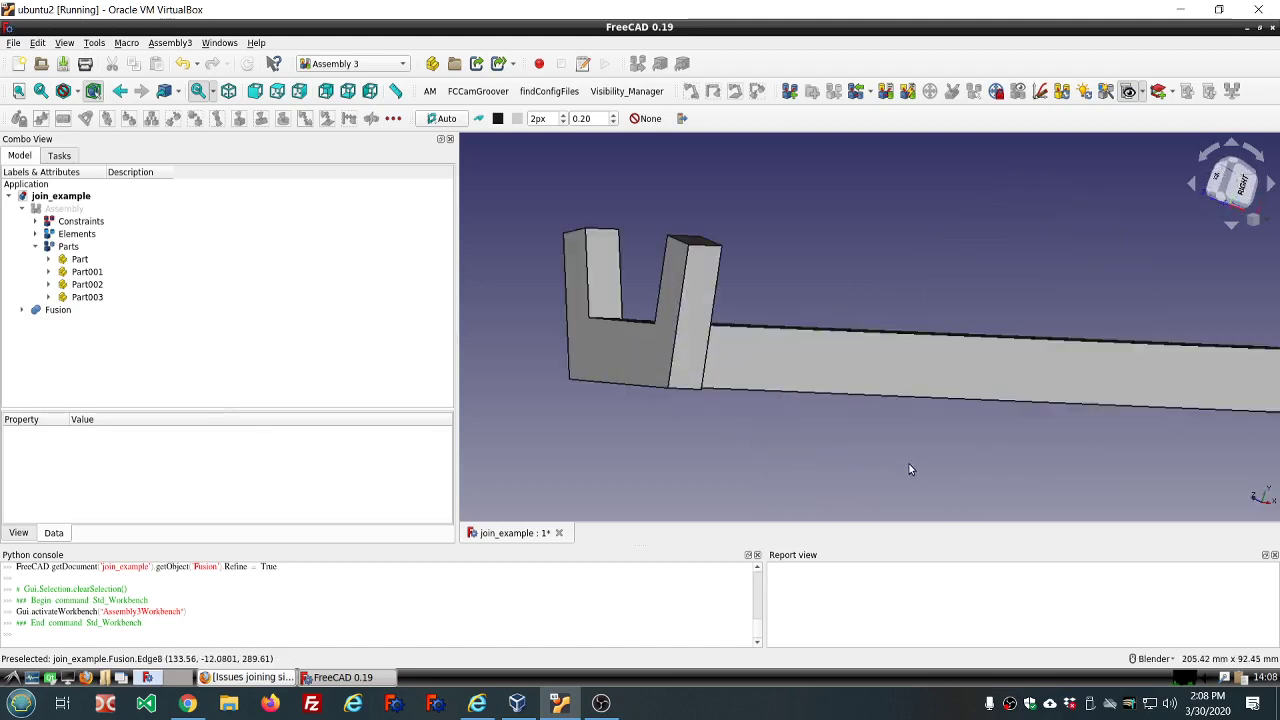
middle_click_drag(894, 457, 891, 409)
scroll(891, 409, "down", 5)
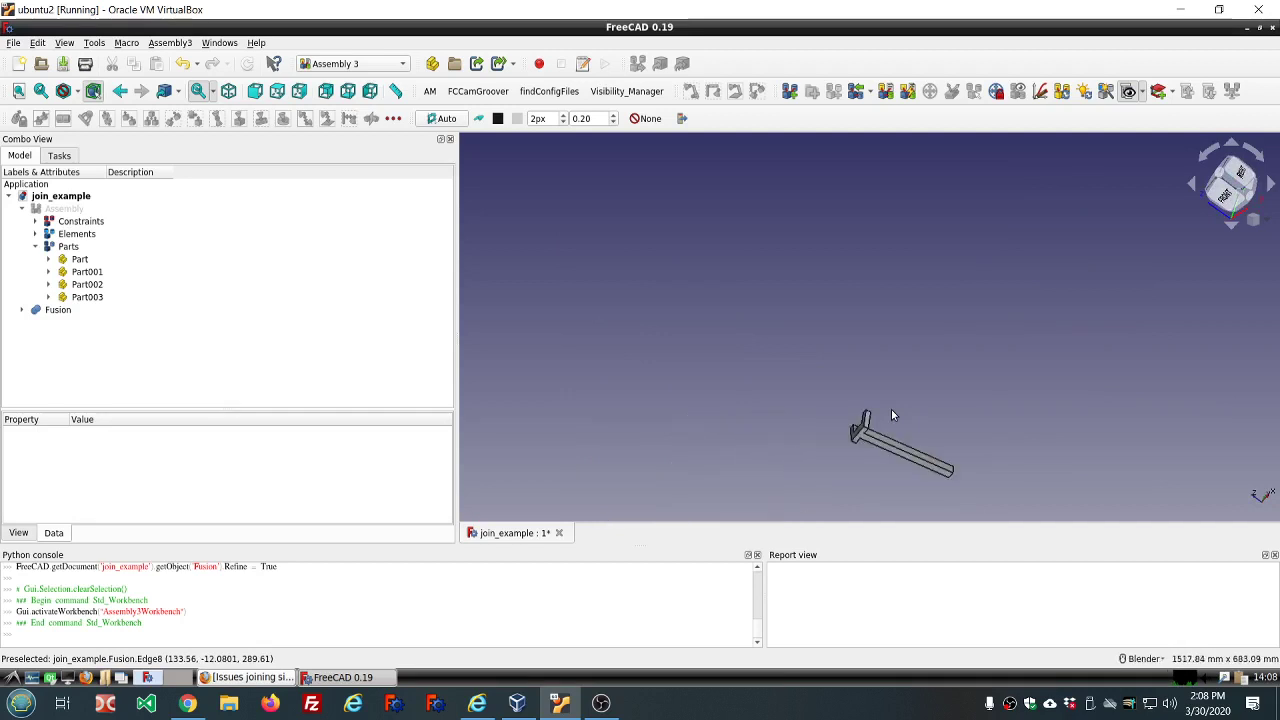
scroll(900, 495, "up", 4)
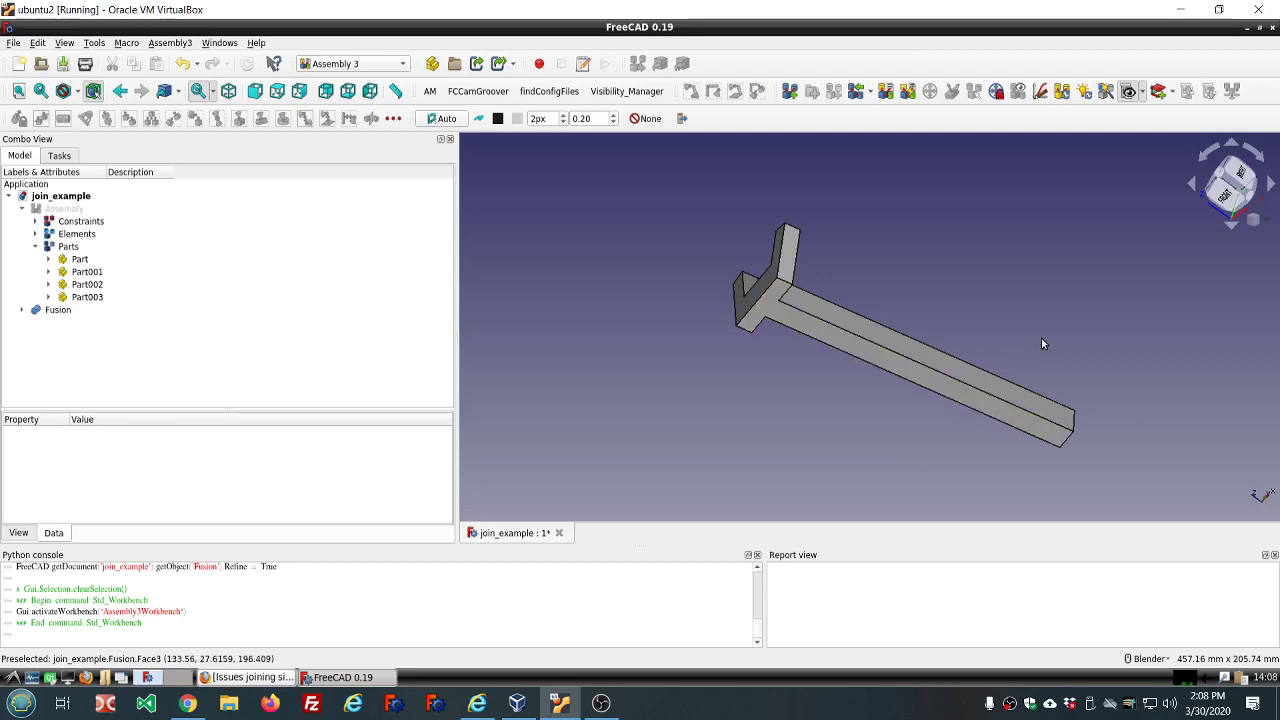
middle_click_drag(1055, 341, 556, 262)
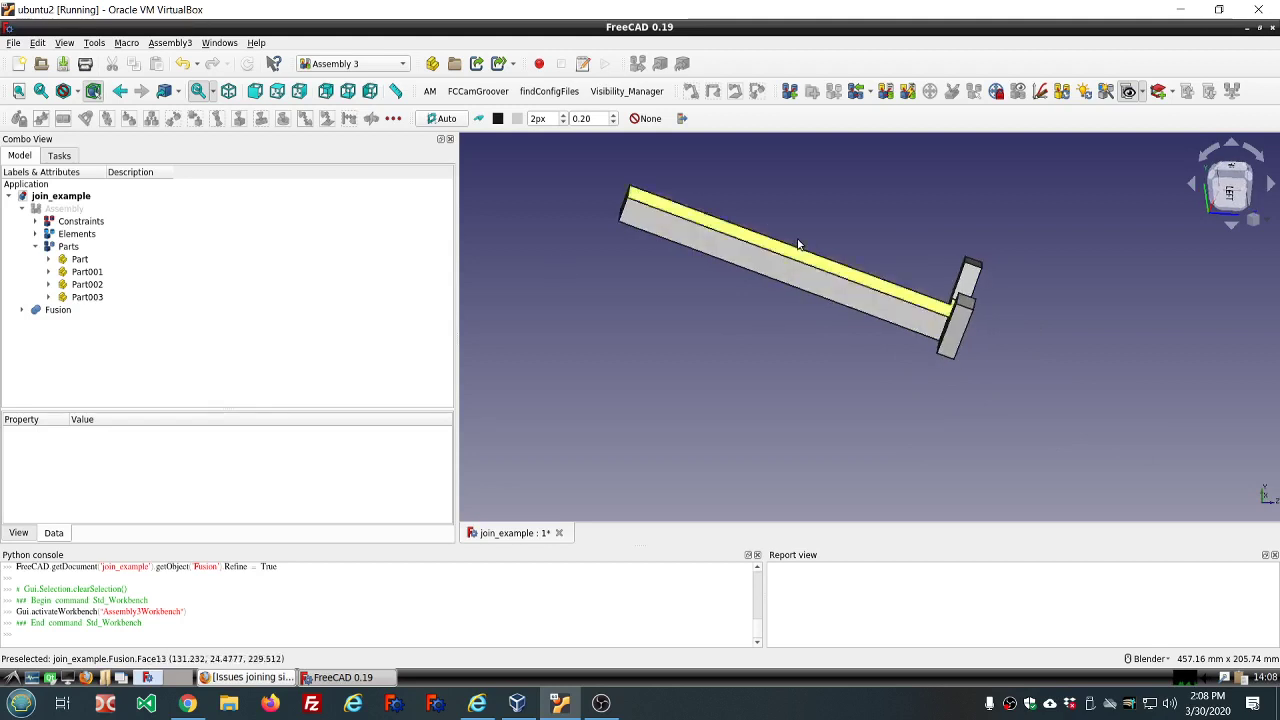
scroll(931, 239, "up", 3)
scroll(928, 257, "down", 3)
middle_click_drag(894, 251, 916, 285)
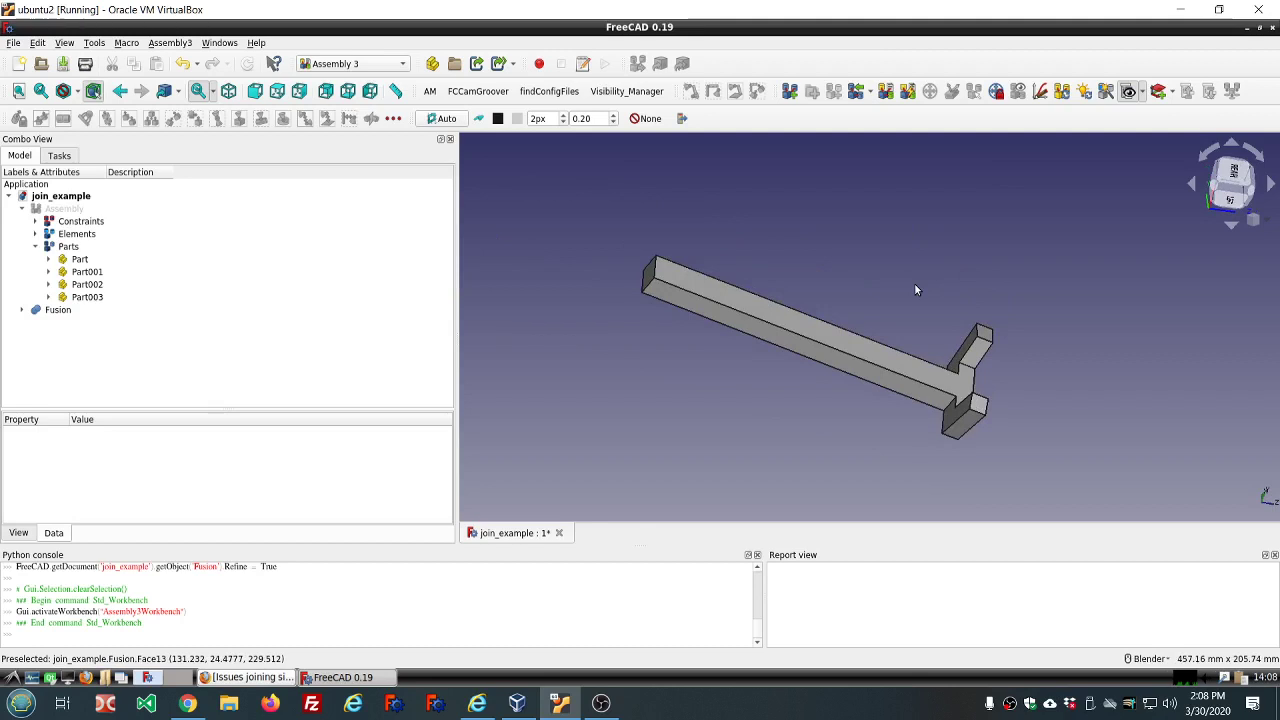